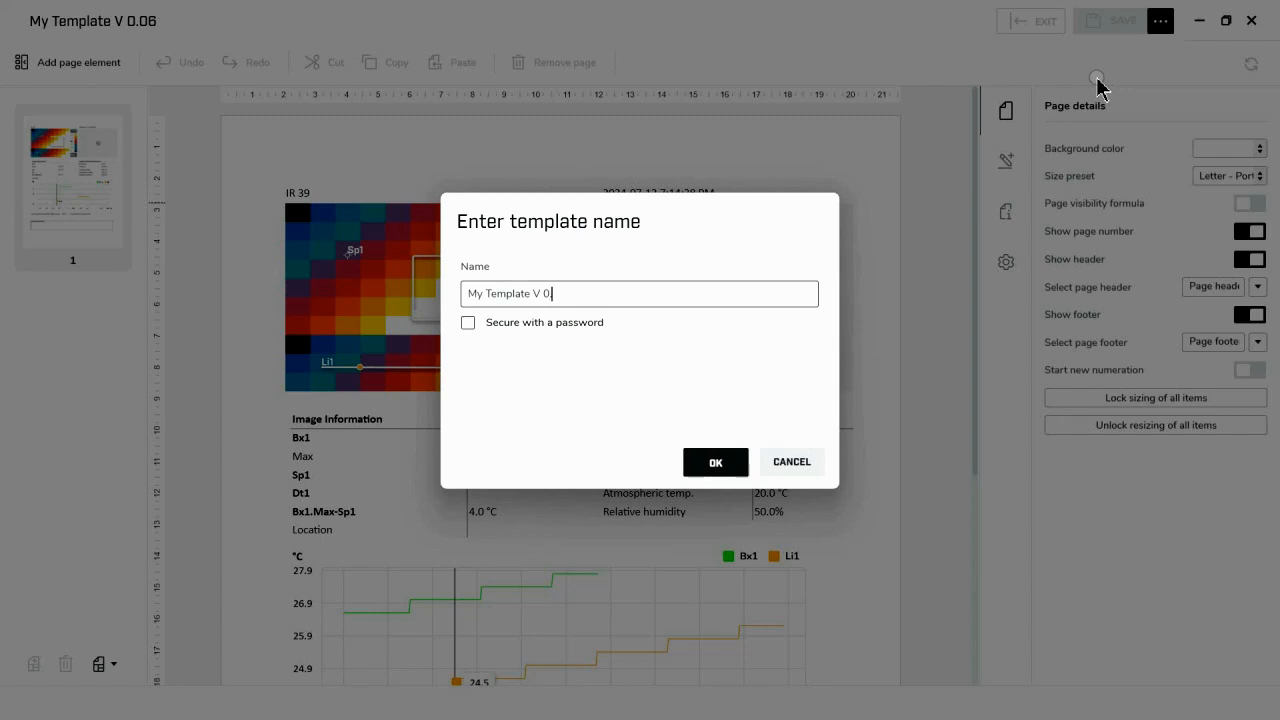
- Save the template under the name My Template V 0.07
left_click(712, 462)
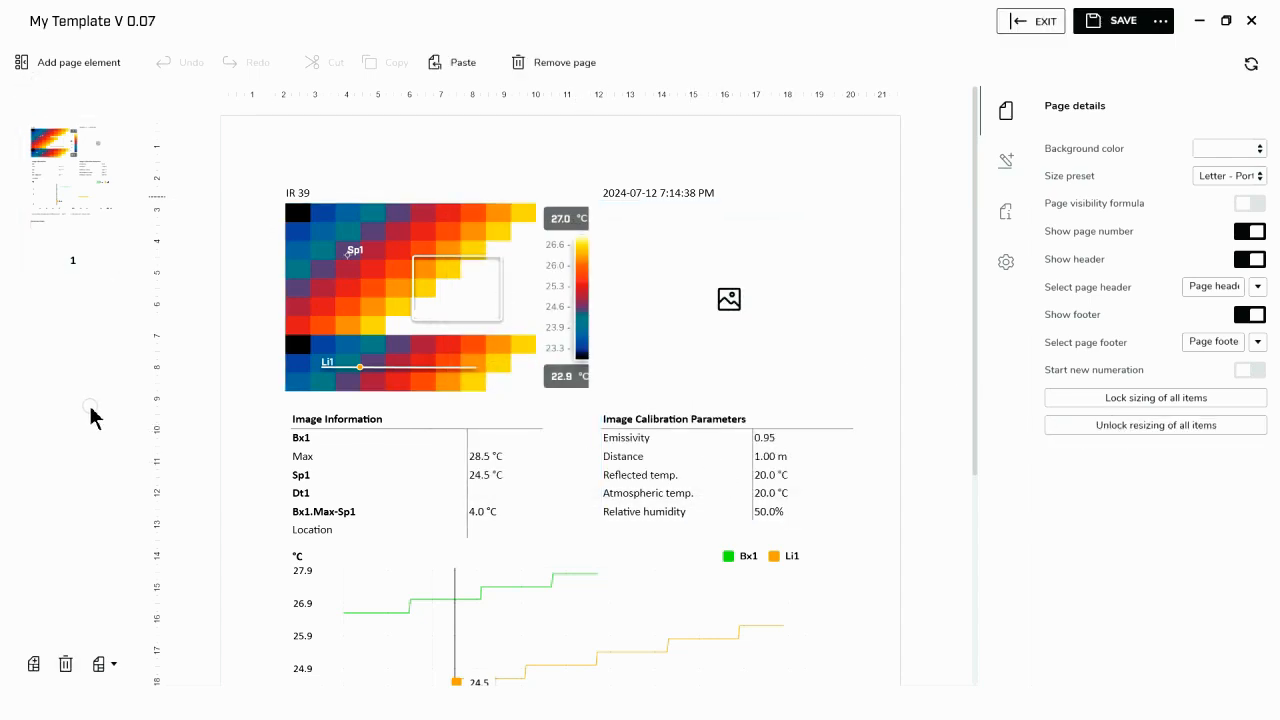
- Add a blank page to the template and move it ahead of the existing page
left_click(34, 672)
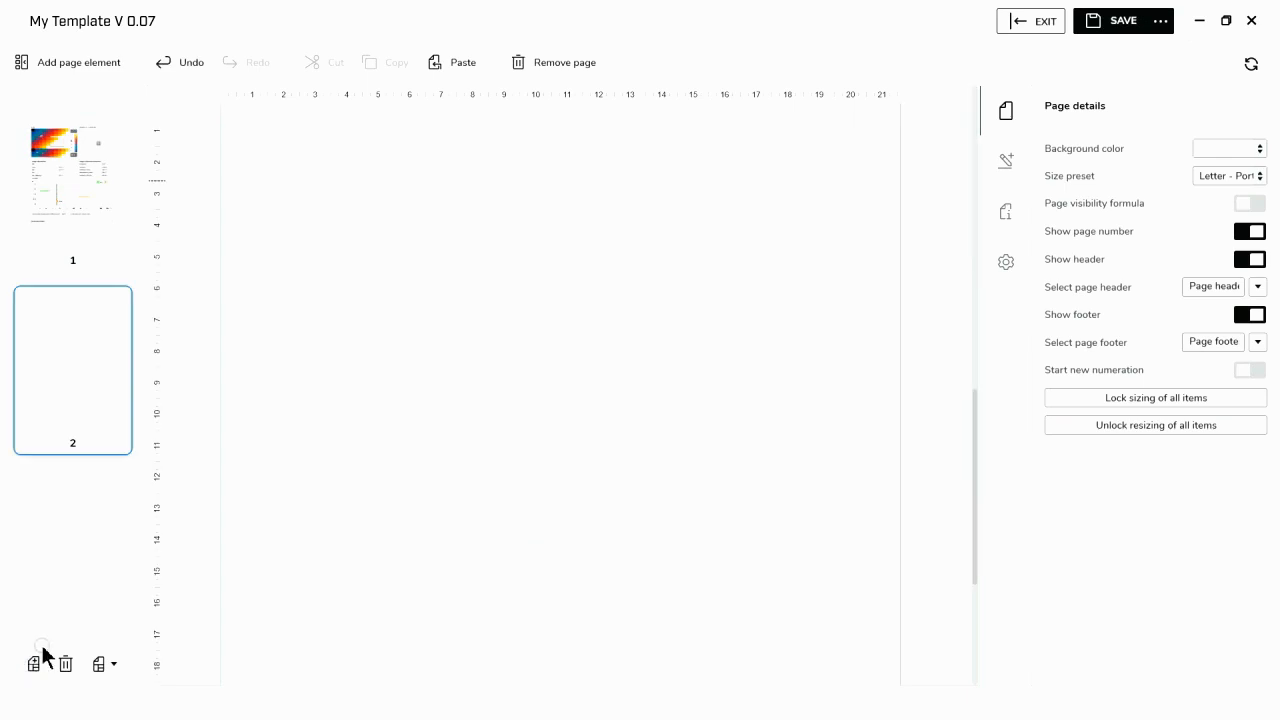
right_click(95, 385)
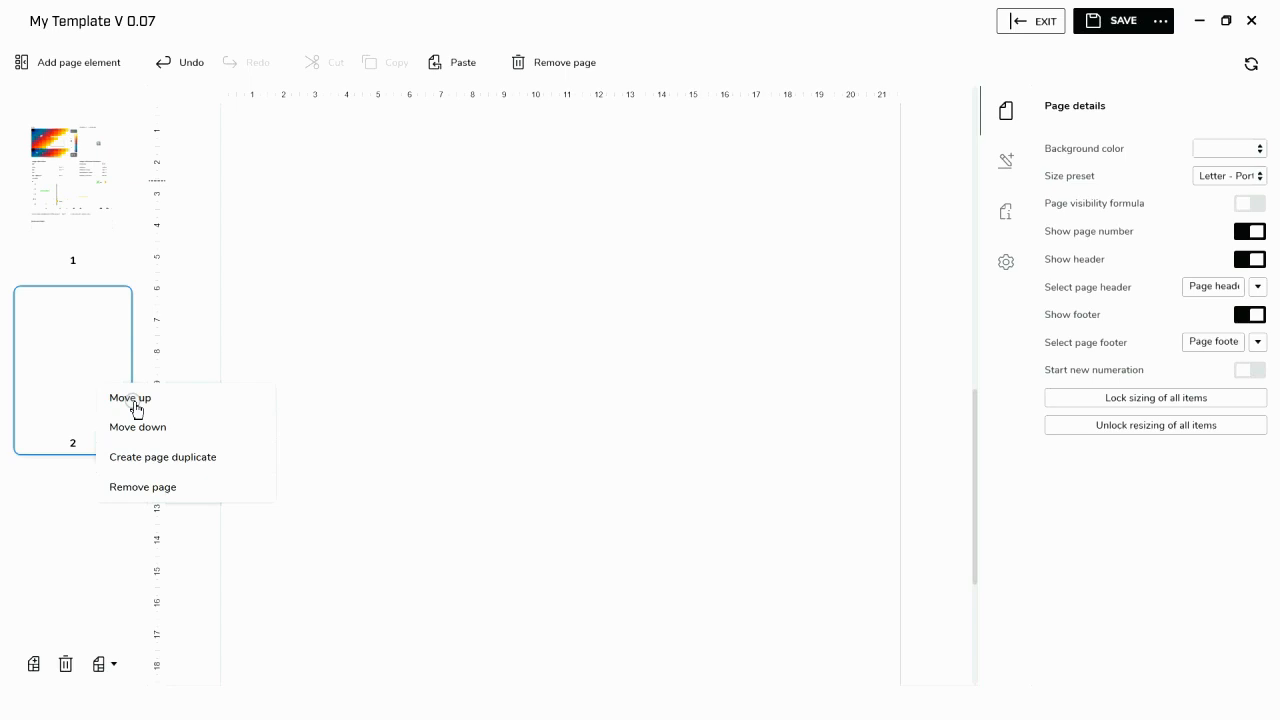
left_click(131, 398)
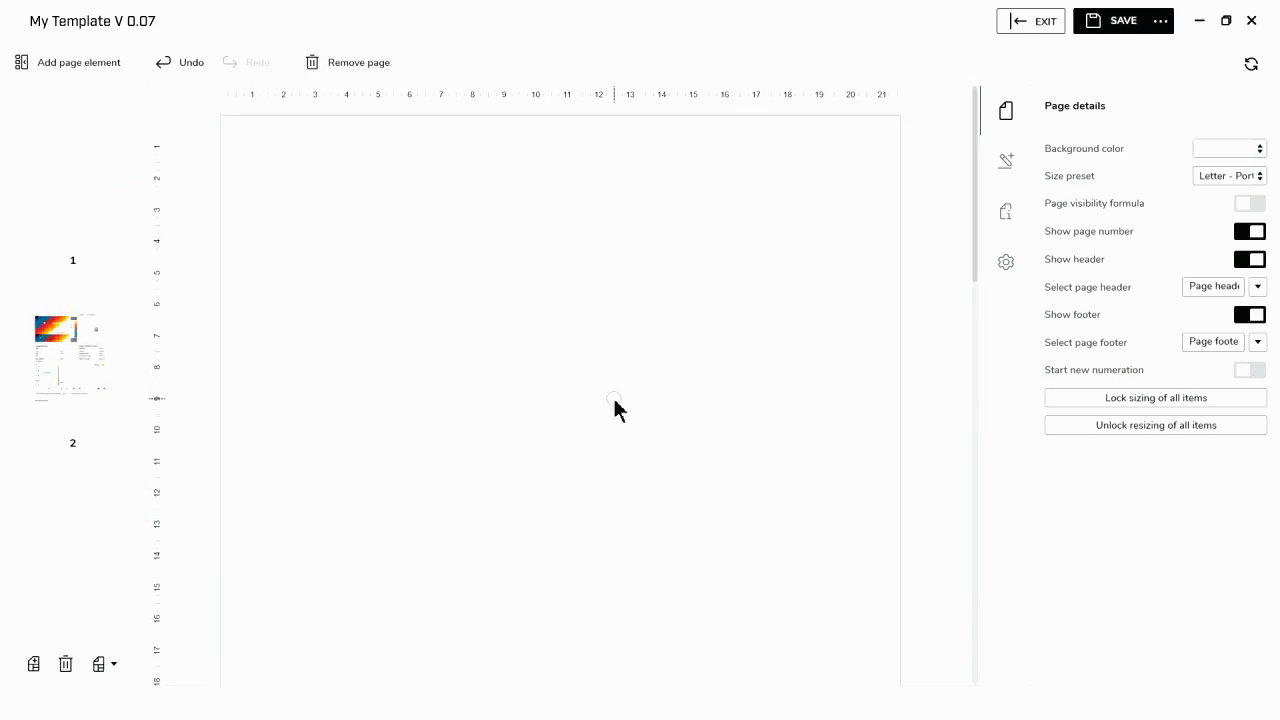
- Insert a text box near the top of the blank first page and stretch it across the full page width, about 816
left_click(79, 58)
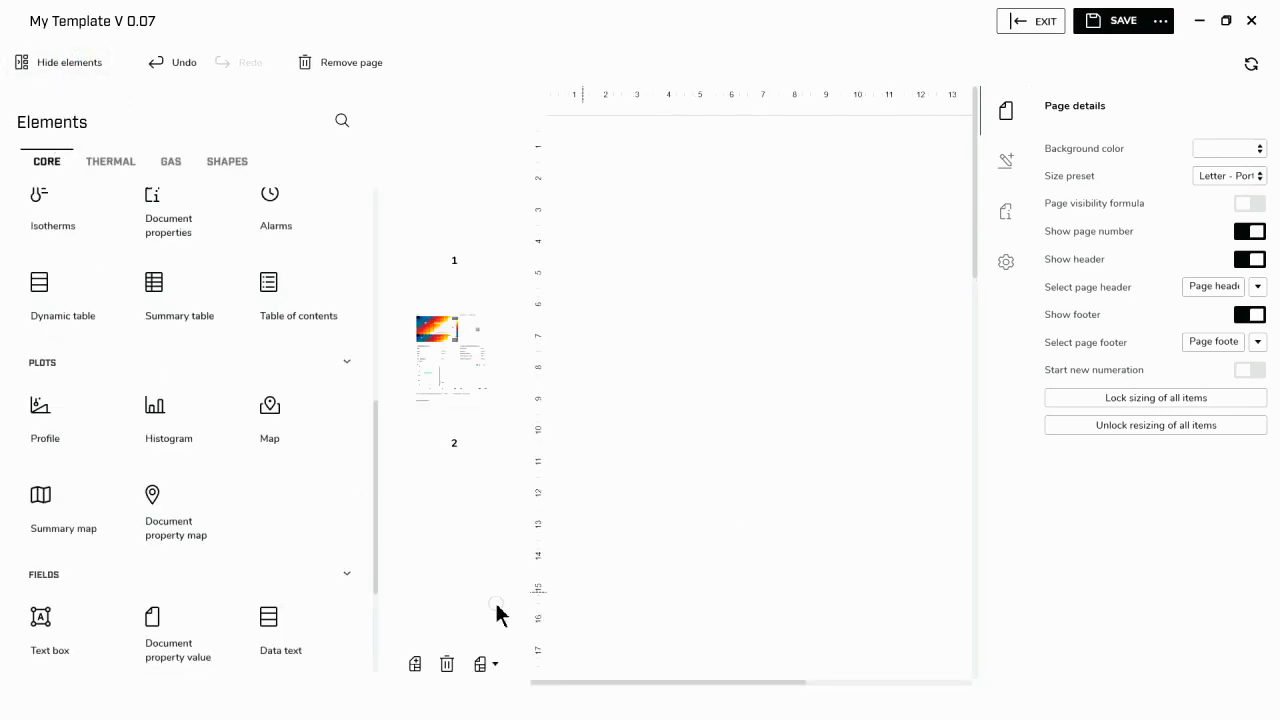
left_click(83, 633)
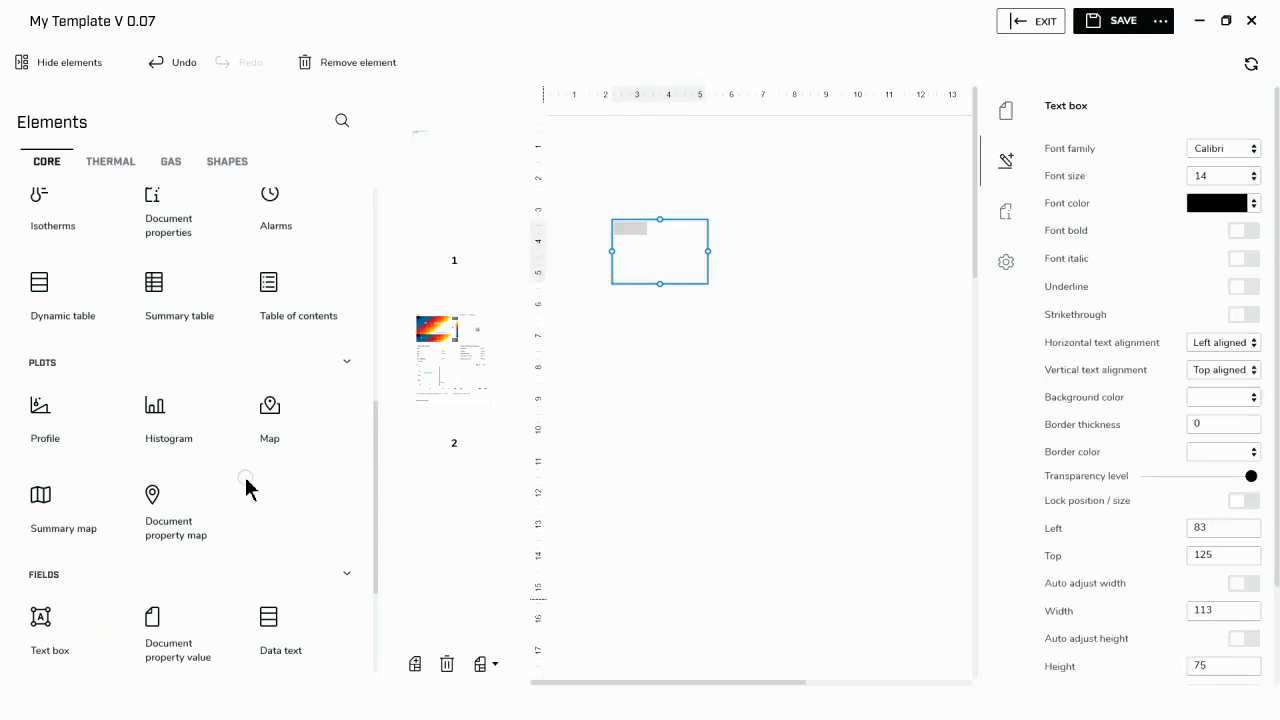
left_click(77, 62)
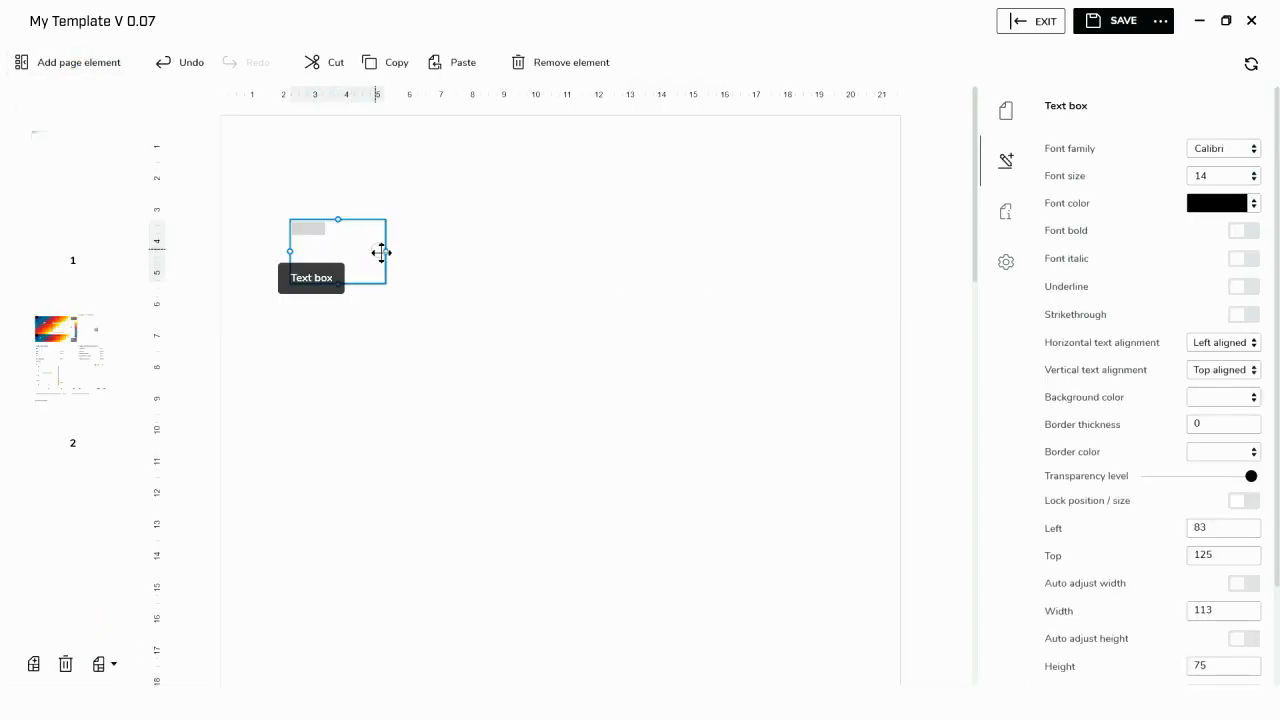
left_click_drag(383, 253, 903, 277)
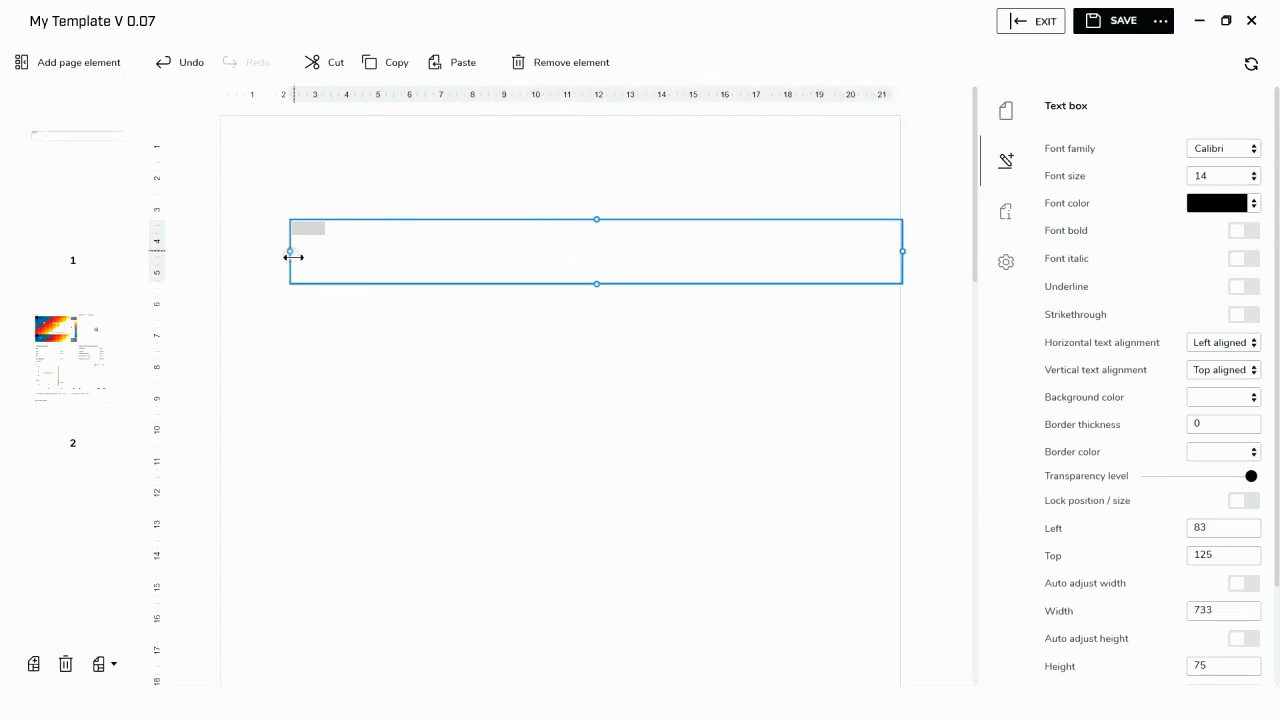
left_click_drag(295, 254, 221, 252)
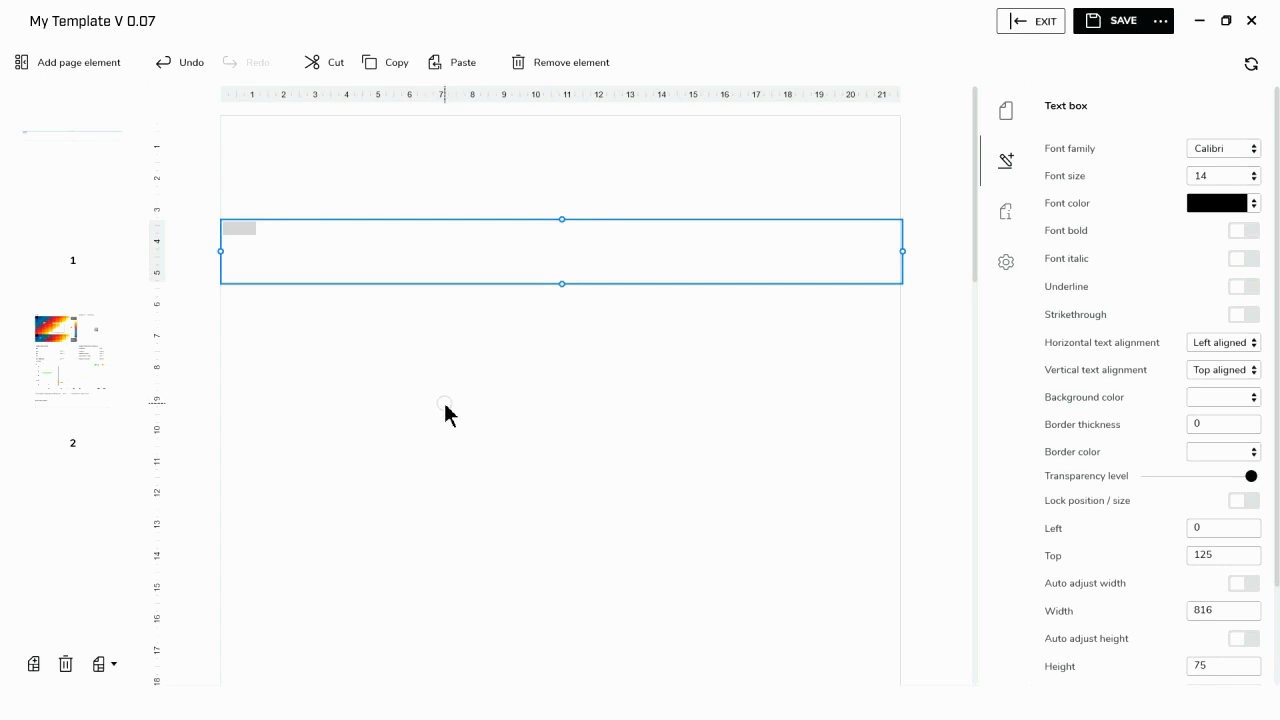
- Center the text box's content horizontally and set its font size to 26
left_click(1250, 342)
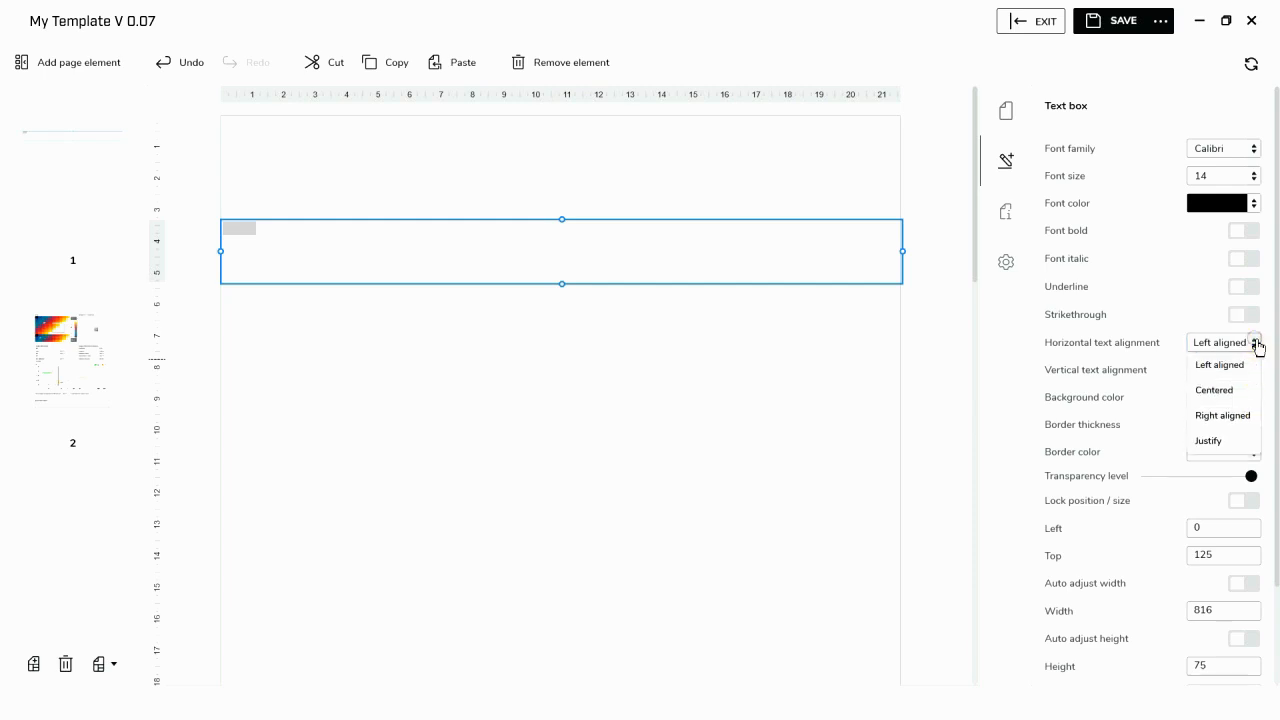
left_click(1214, 390)
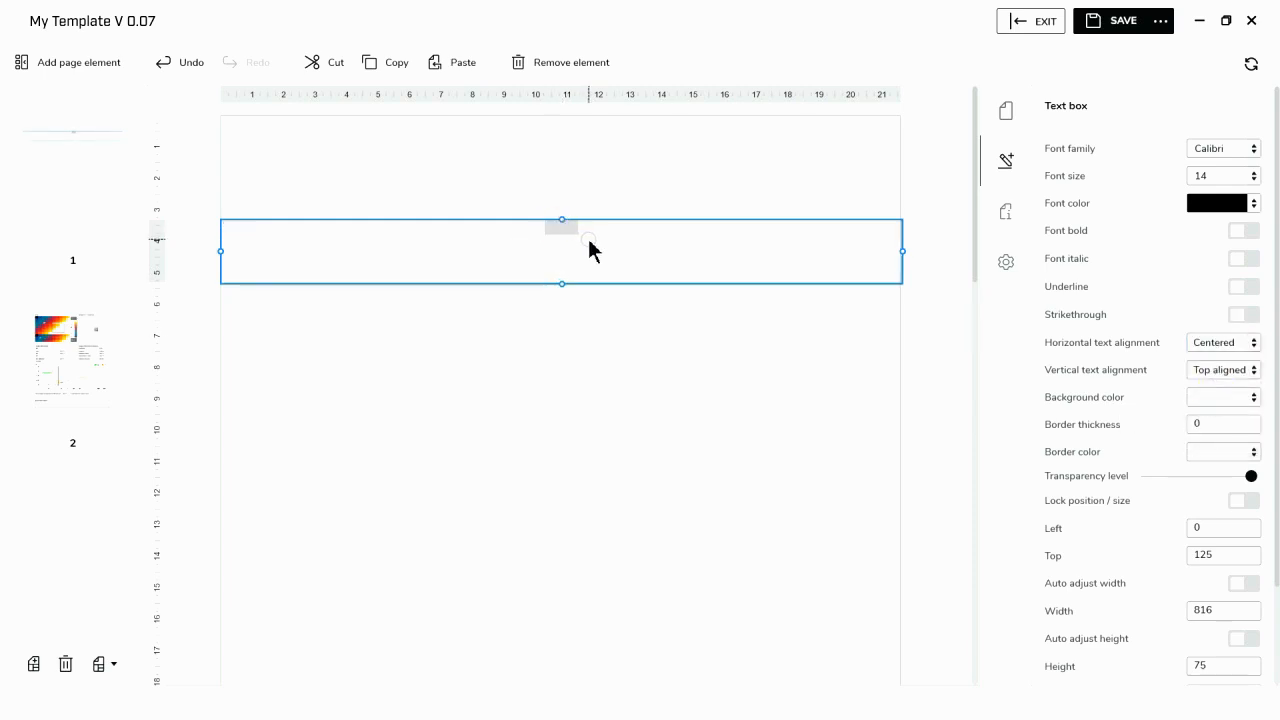
left_click(1252, 176)
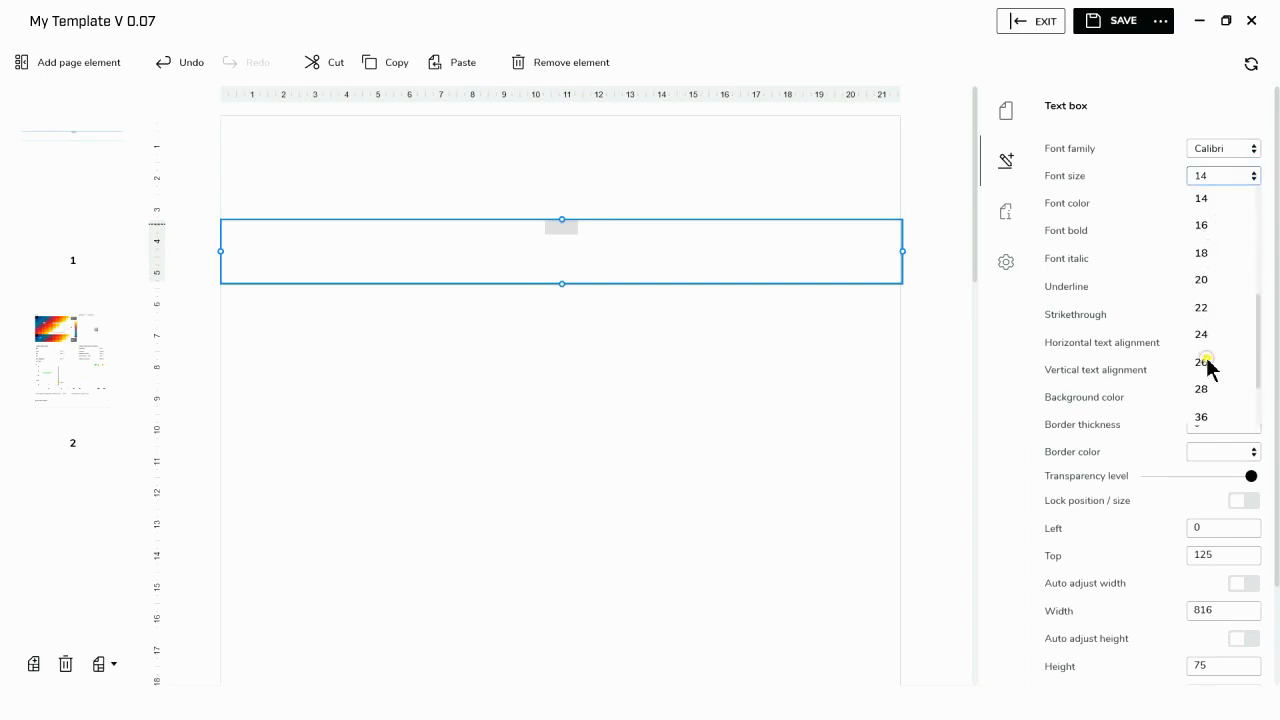
left_click(1207, 362)
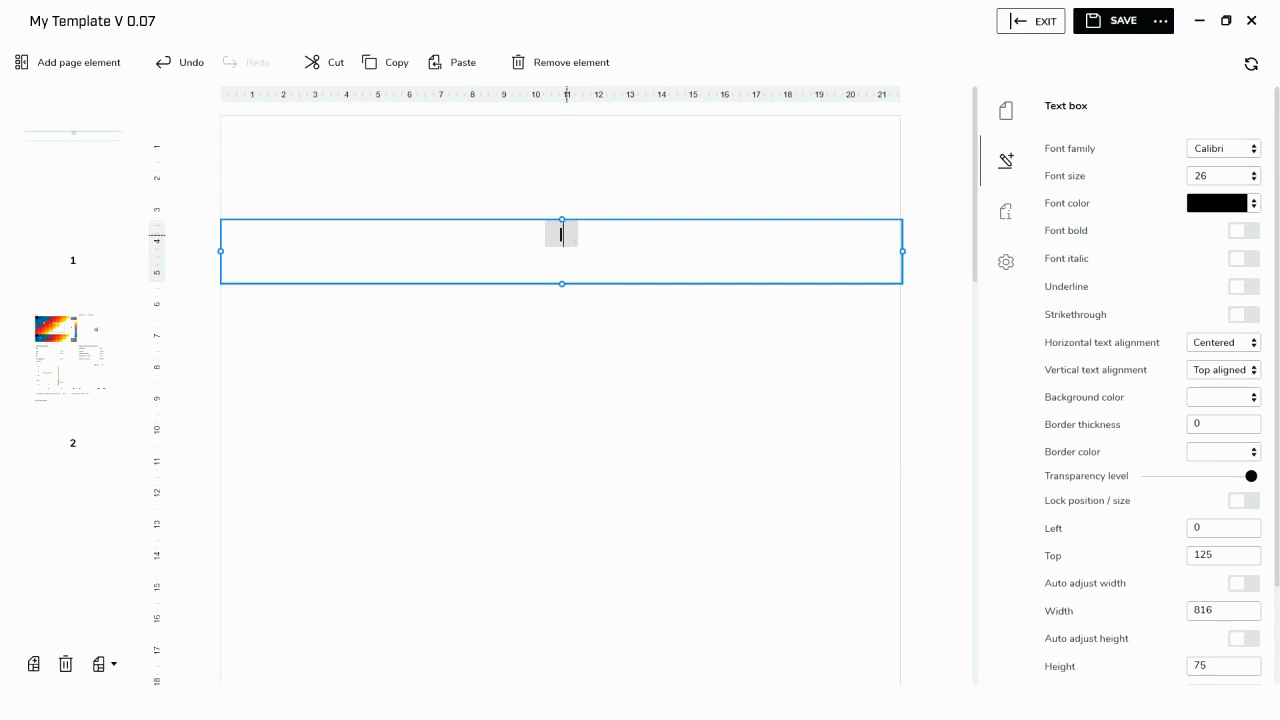
- Enter "Infrared Training Center" in the text box, followed by the center's street address and its city, state and ZIP code on separate lines
type("Infrared Training Center")
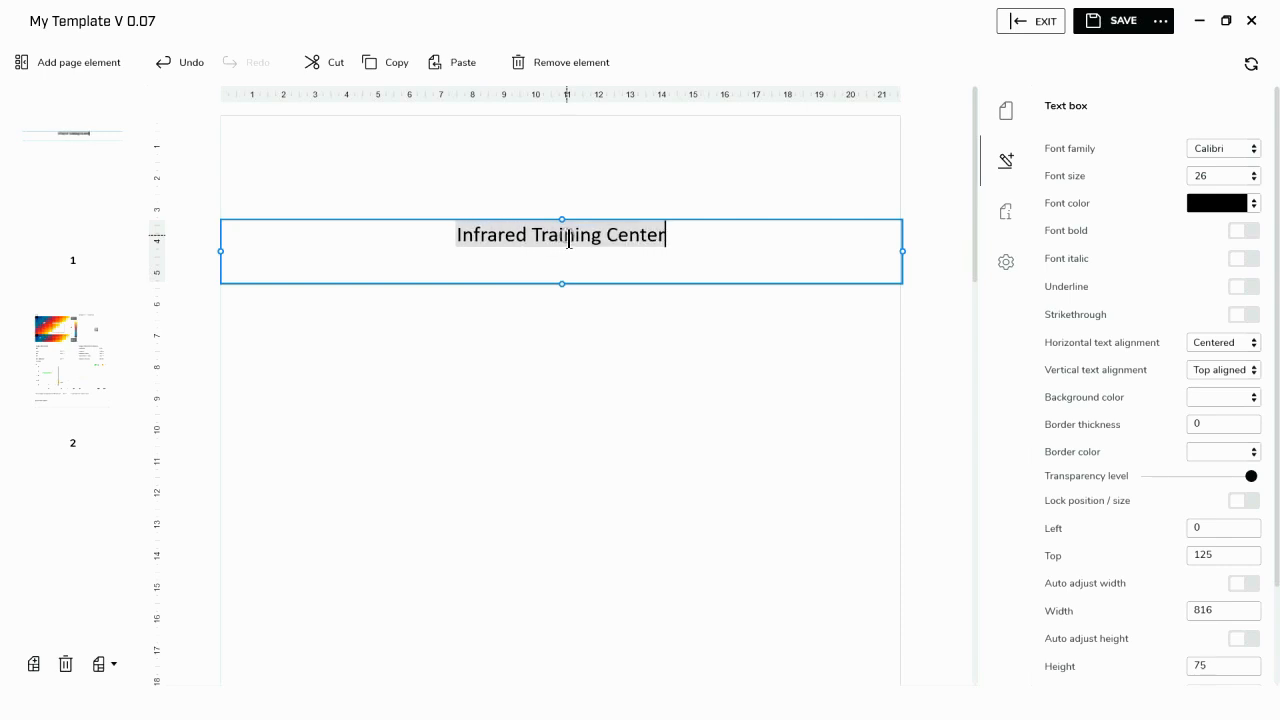
key("Return")
type("110")
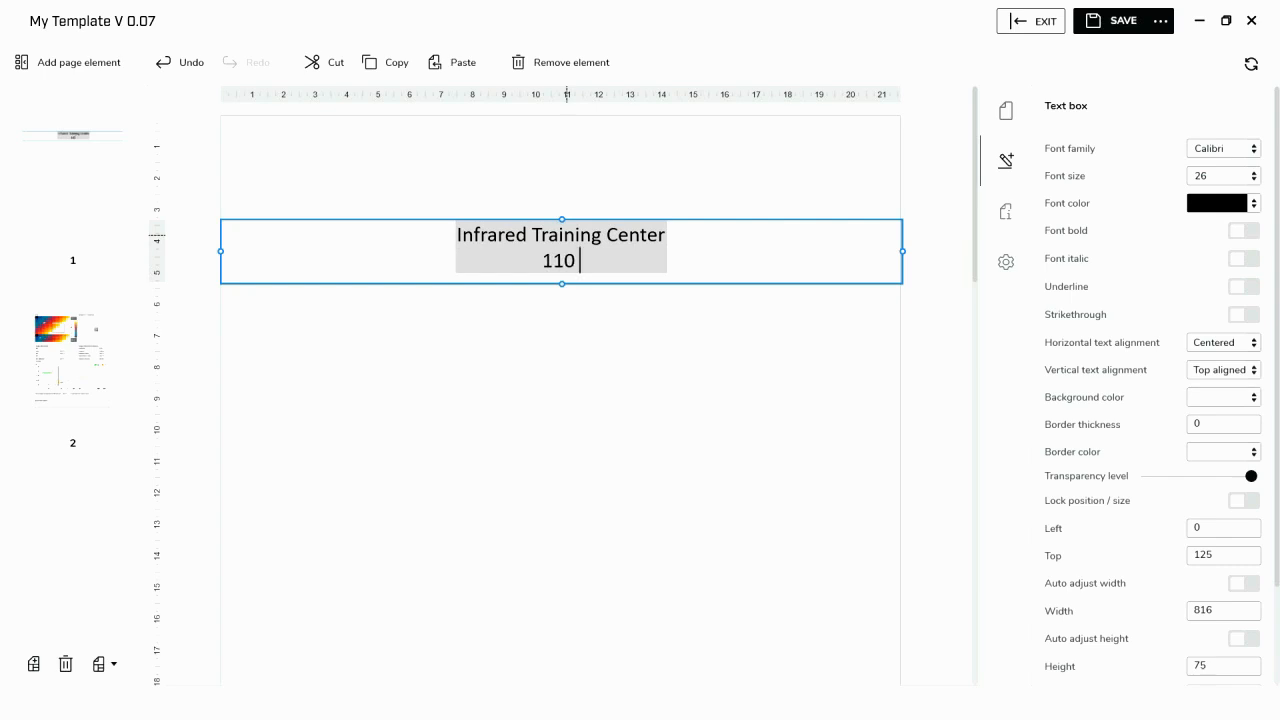
type(" Lowell Road")
key("Return")
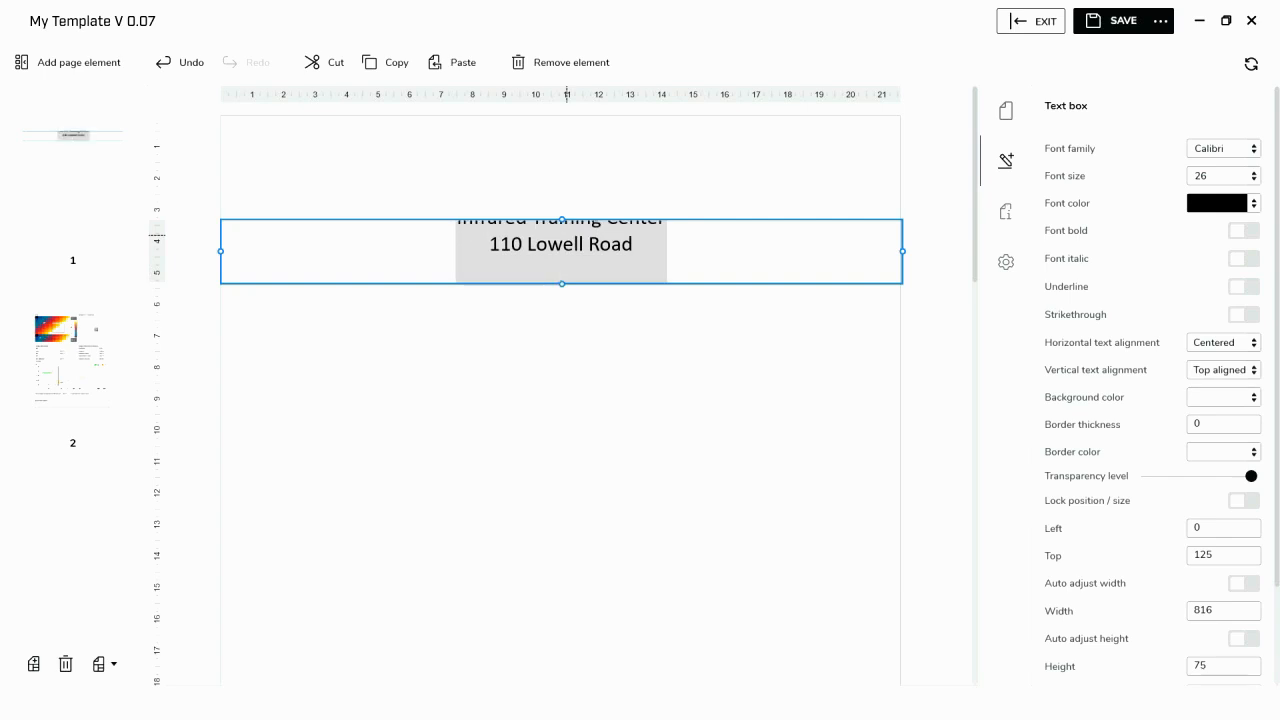
type("Hudson, NH, 030")
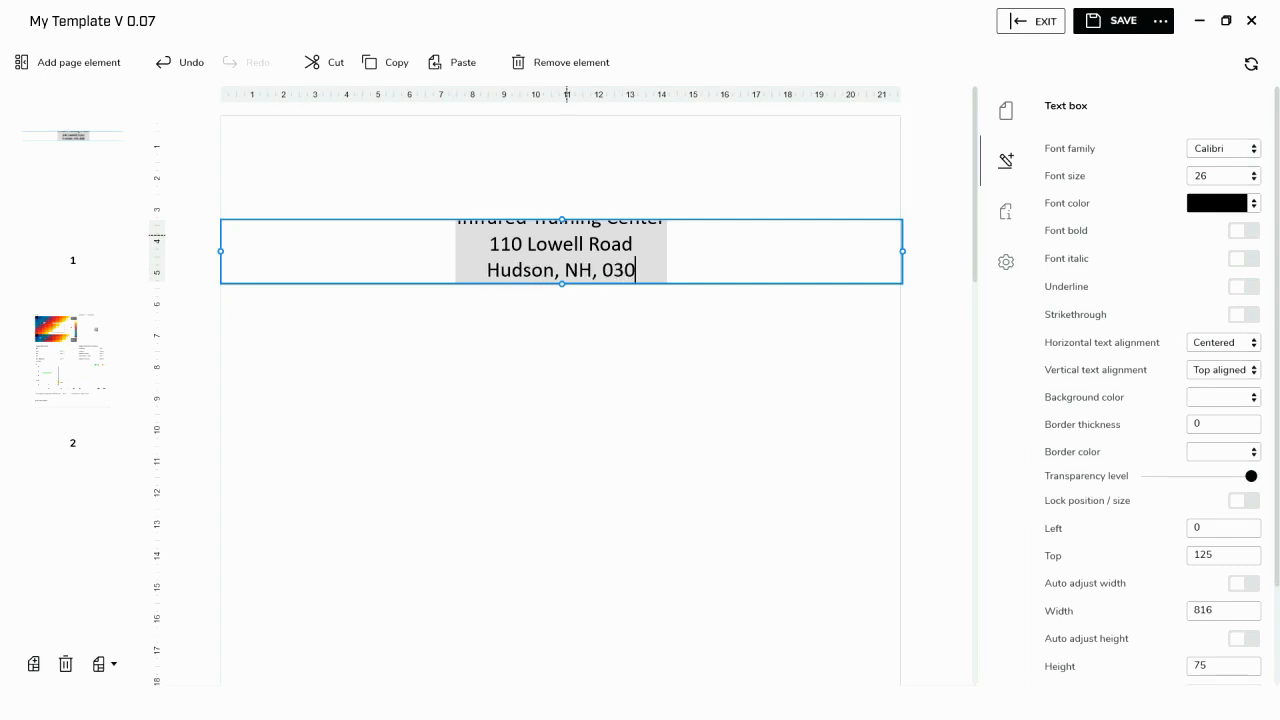
type("51")
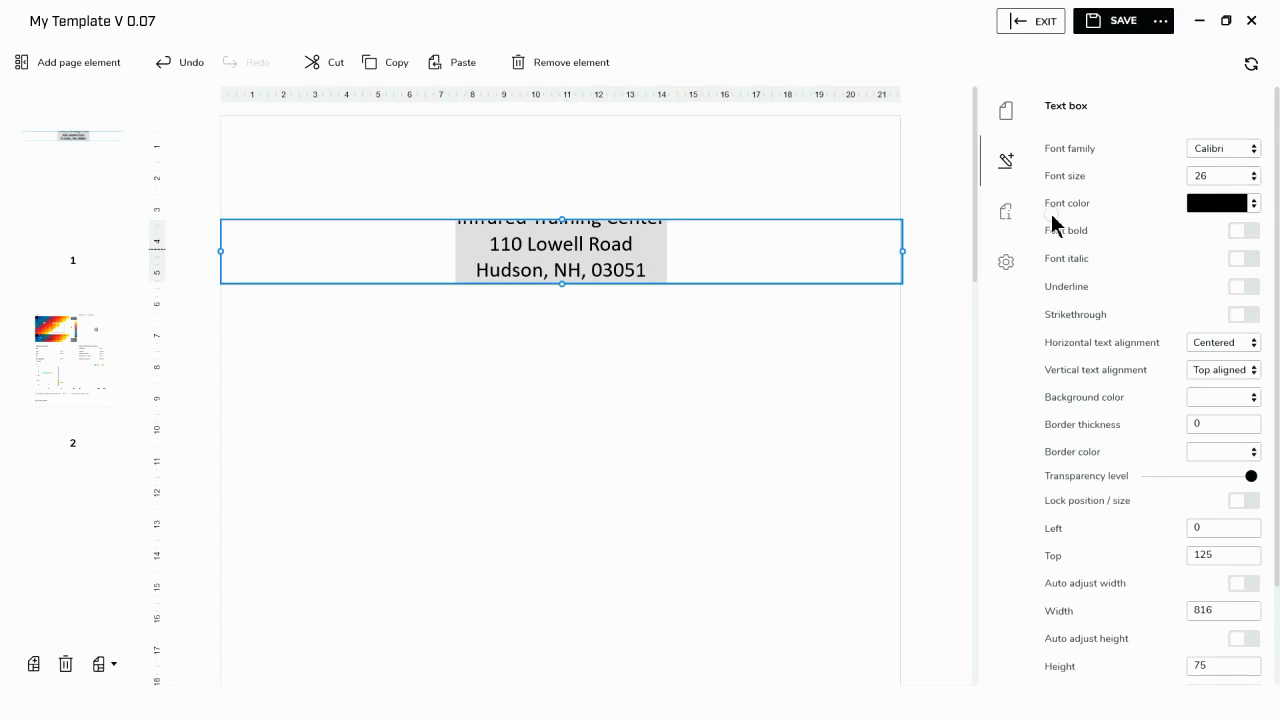
left_click(682, 316)
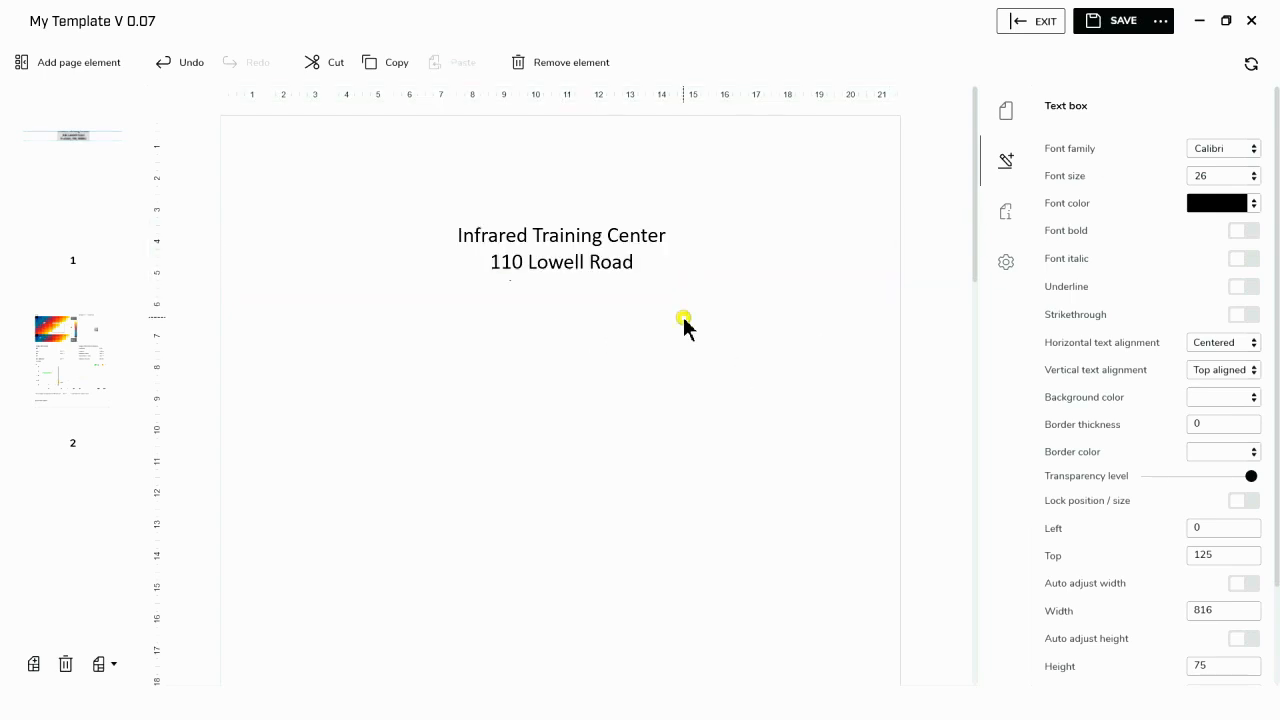
- Extend the address text box downward to a height of about 105 to fit all three lines
left_click(574, 265)
left_click_drag(564, 285, 560, 313)
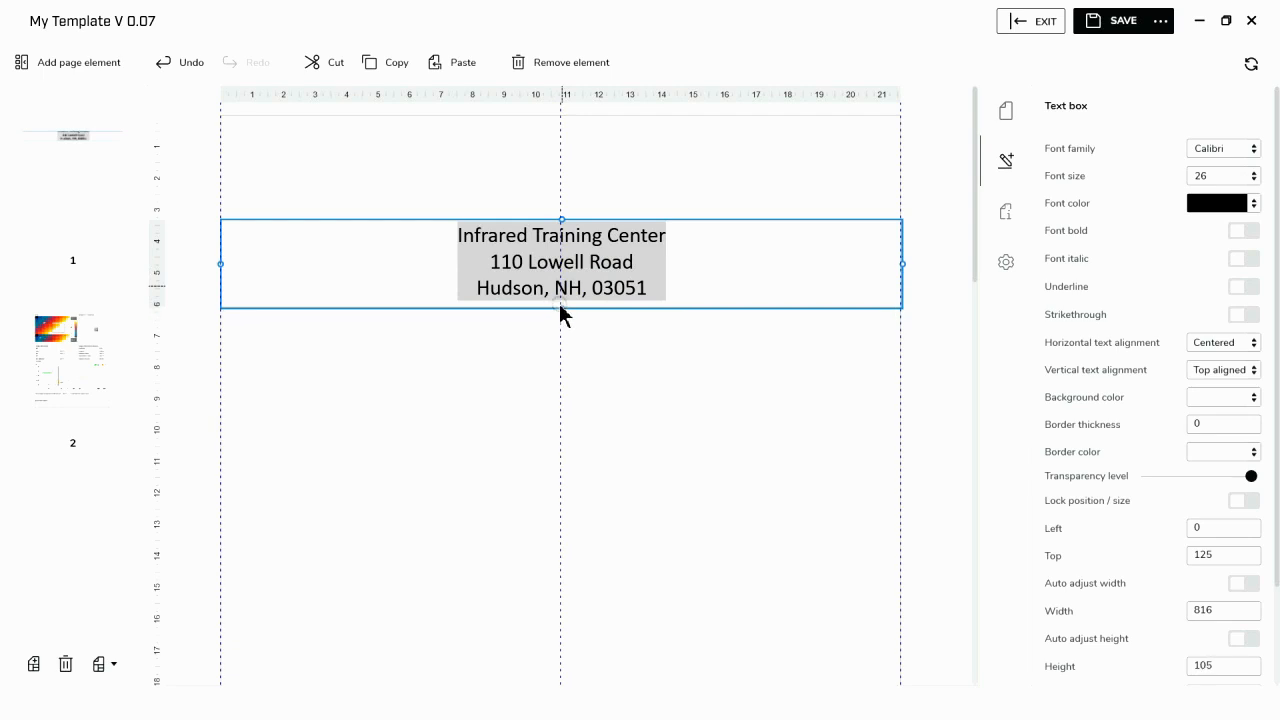
left_click(646, 391)
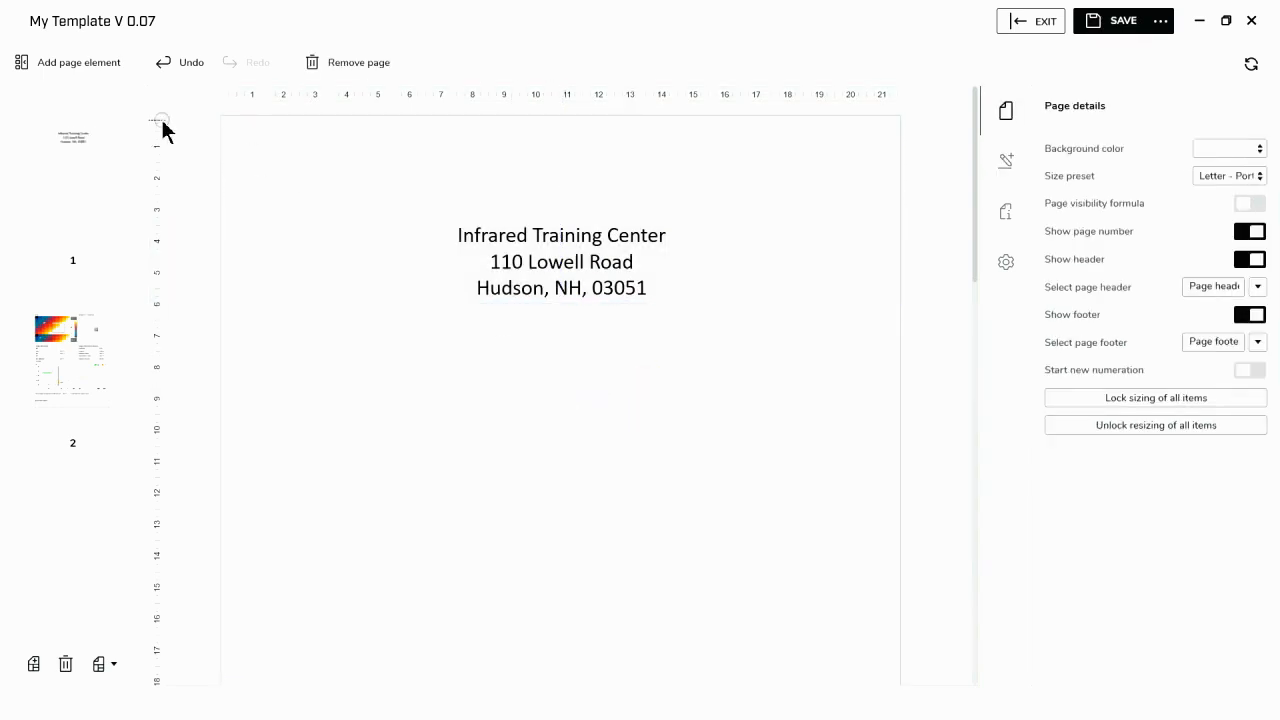
- Insert a shared image element below the address, enlarge it to about 337 by 307 and center it on the page
left_click(58, 62)
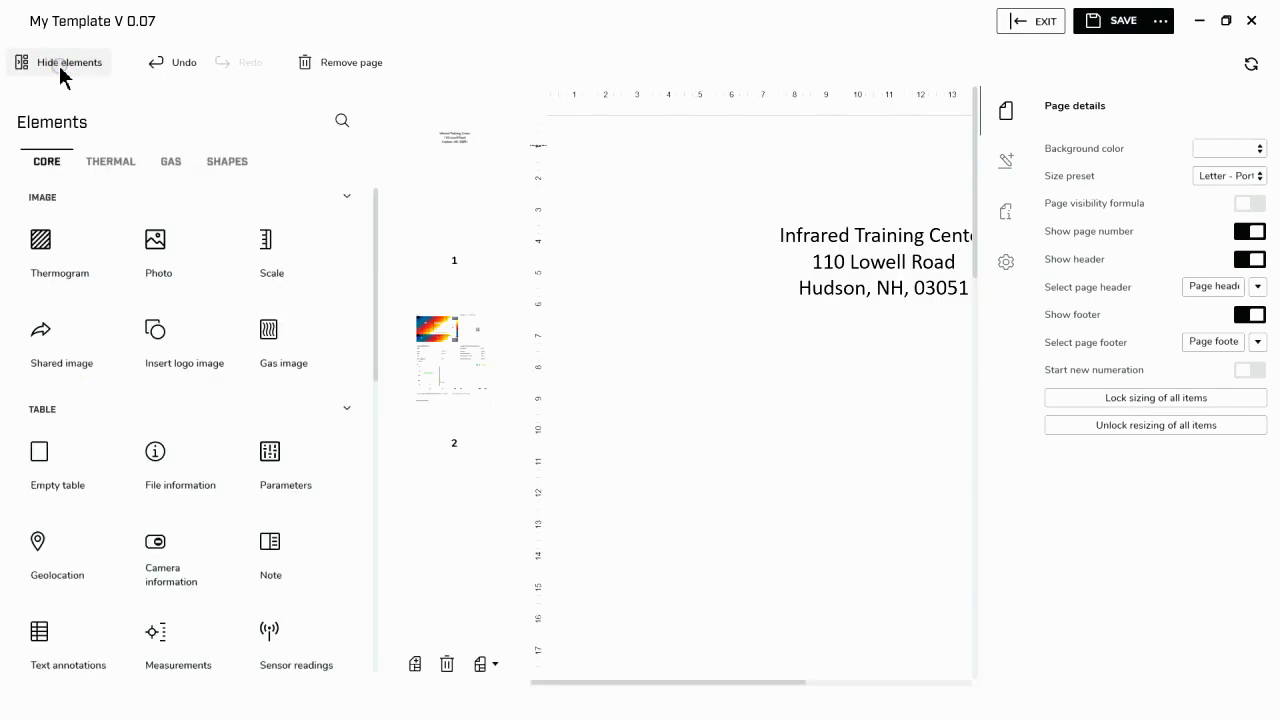
left_click(75, 352)
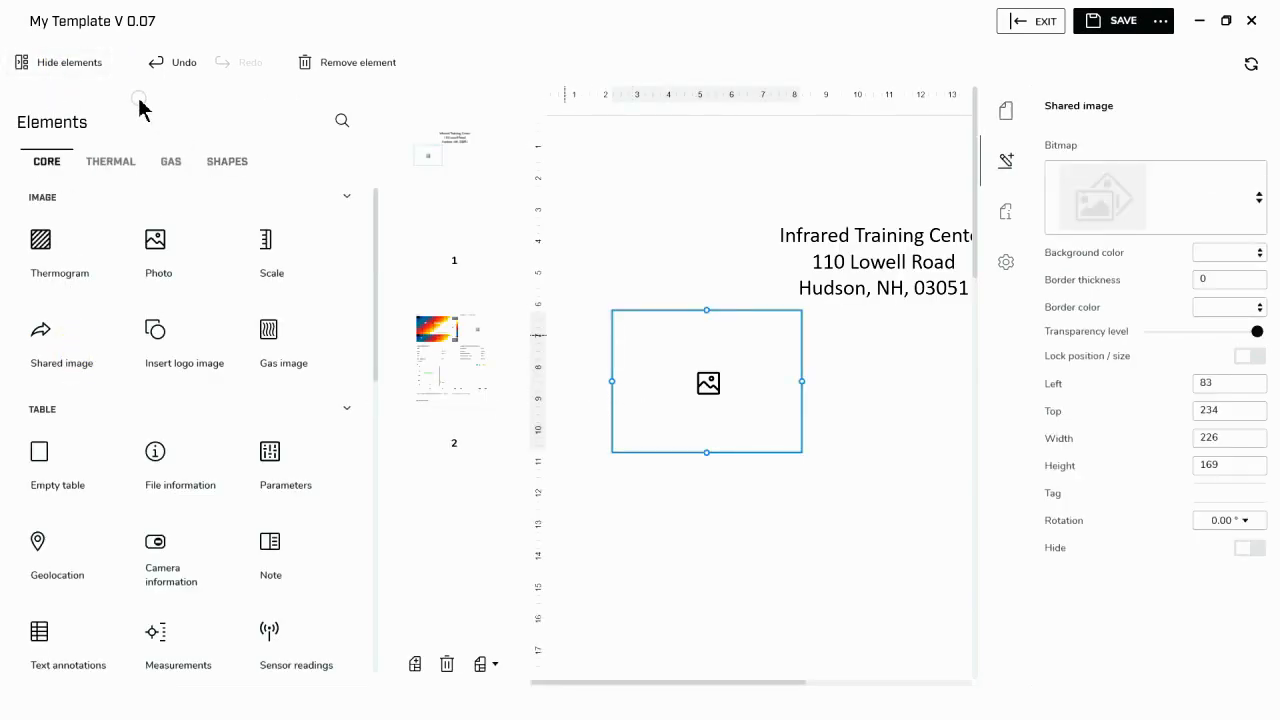
left_click_drag(670, 367, 676, 409)
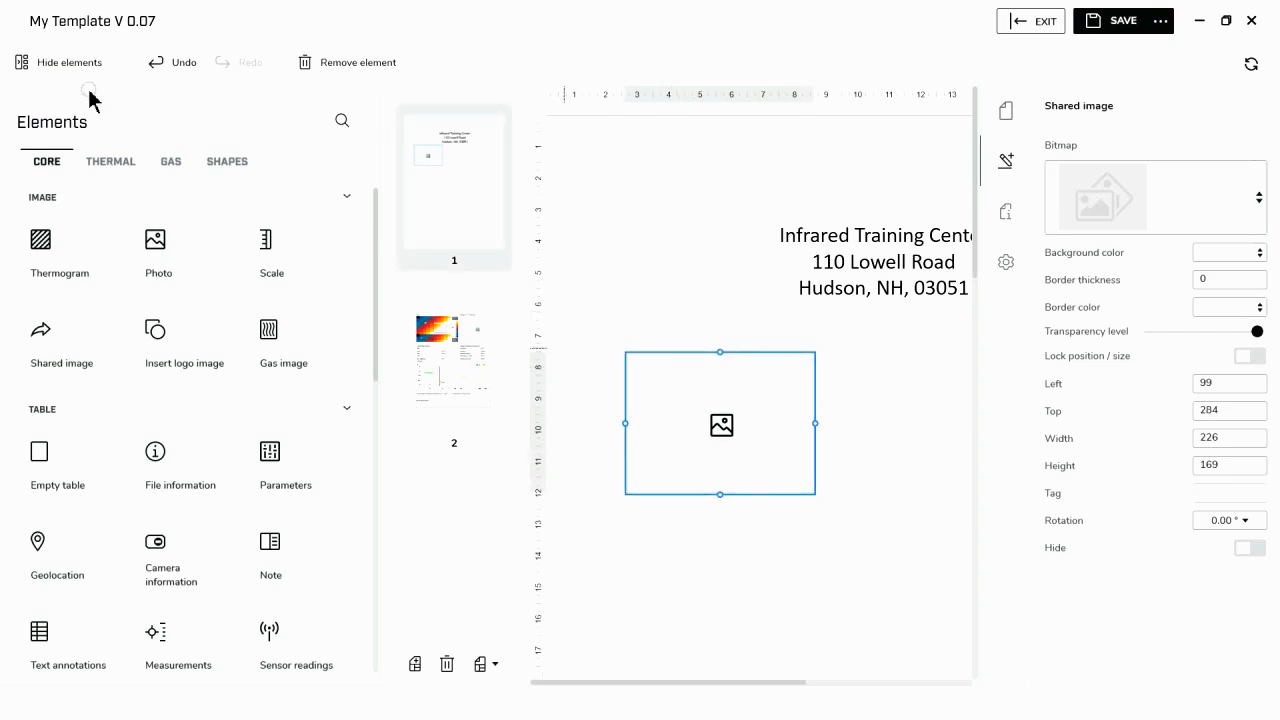
left_click(62, 64)
left_click_drag(409, 408, 574, 408)
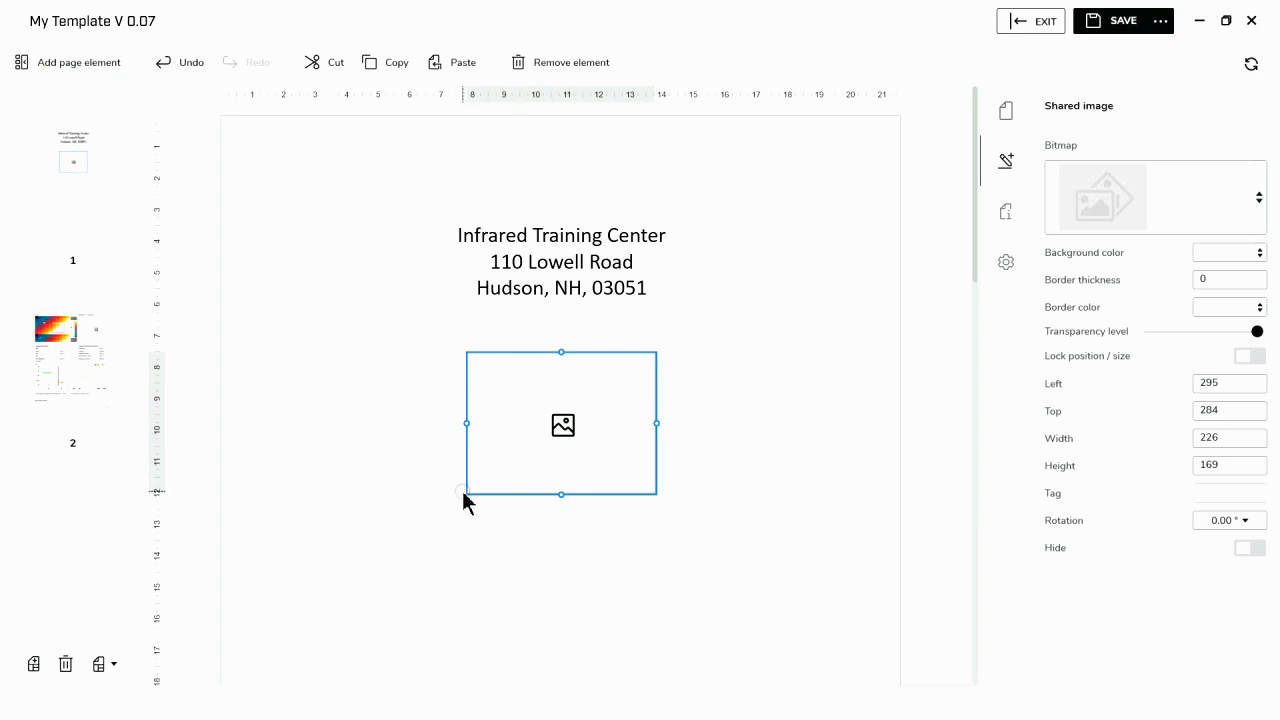
left_click_drag(466, 494, 372, 611)
left_click_drag(486, 537, 540, 519)
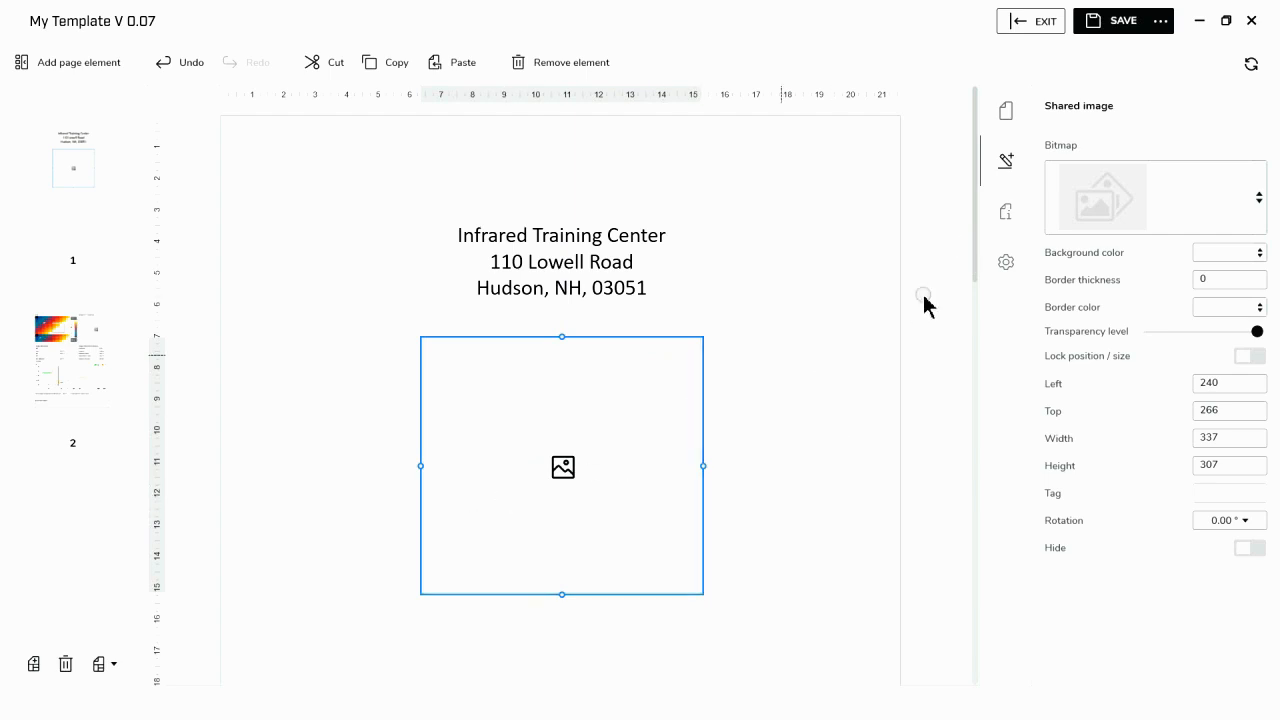
- Load the picture DC_0128, located two folders above 100_FLIR, into the shared image element
left_click(1260, 204)
left_click(1138, 285)
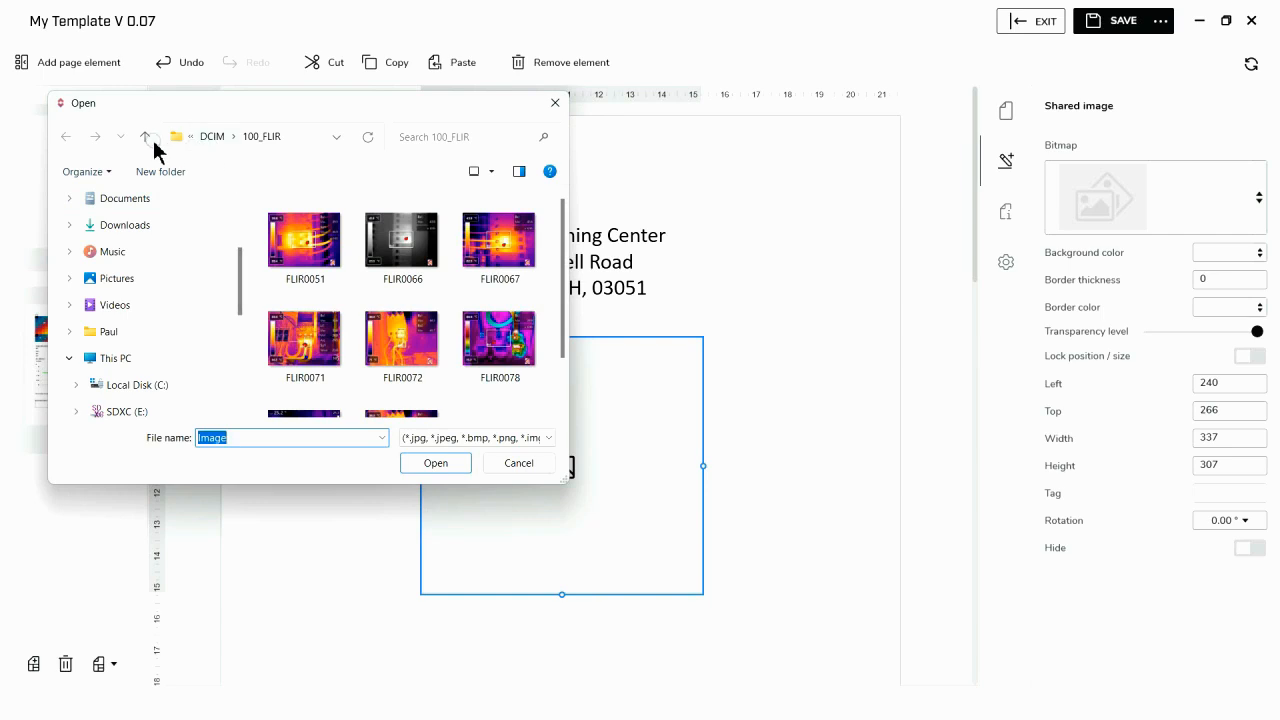
left_click(145, 139)
left_click(145, 139)
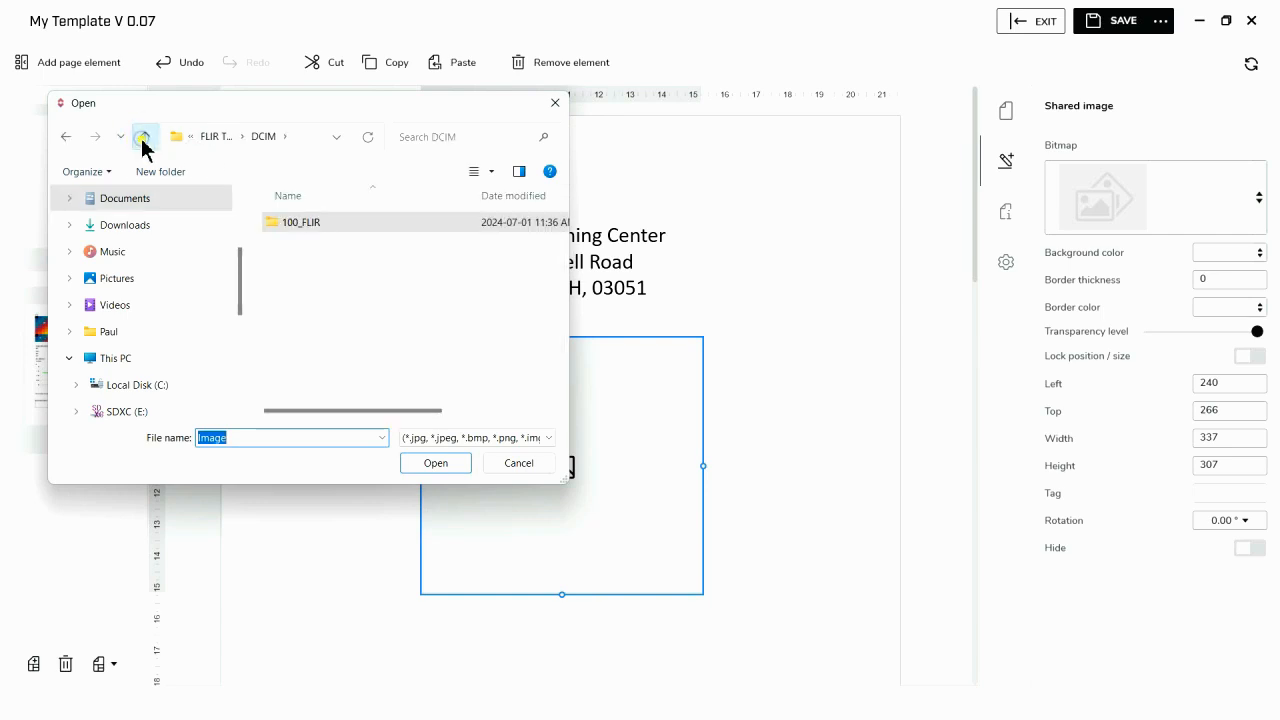
left_click(432, 265)
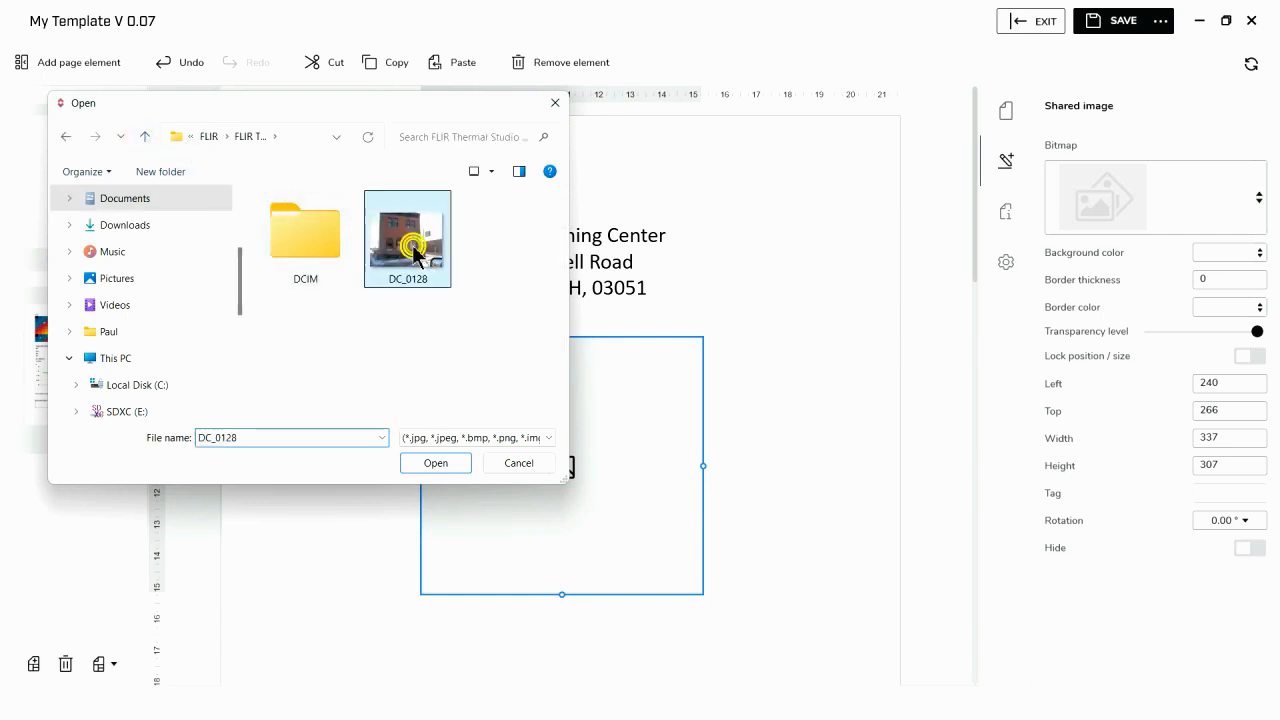
left_click(436, 463)
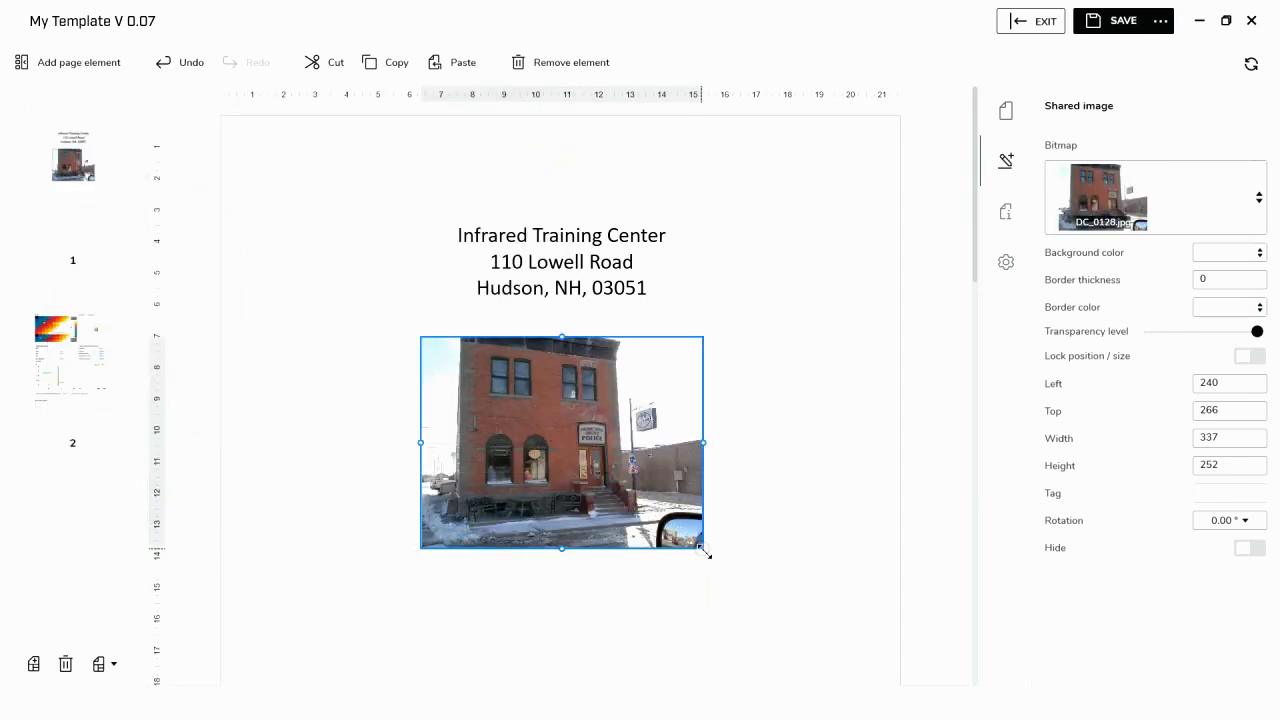
- Enlarge the building picture to about 455 by 359 and place it just below the address
left_click_drag(706, 551, 752, 604)
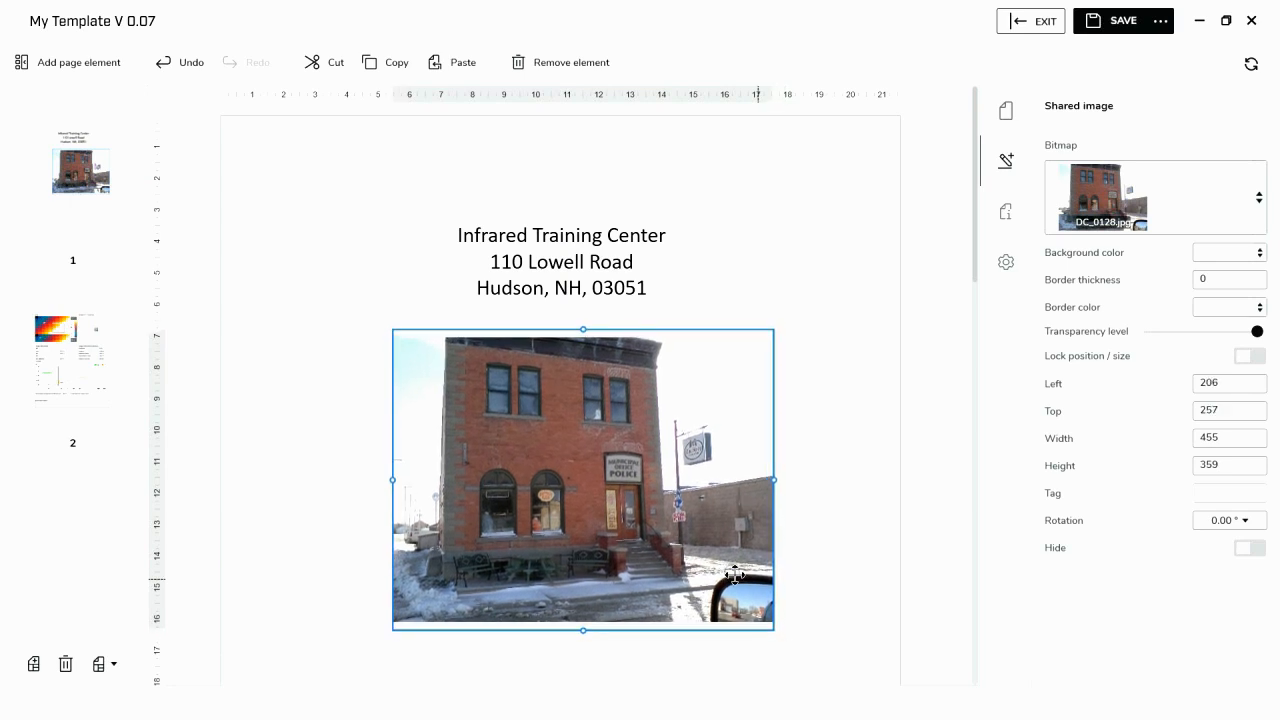
left_click(820, 527)
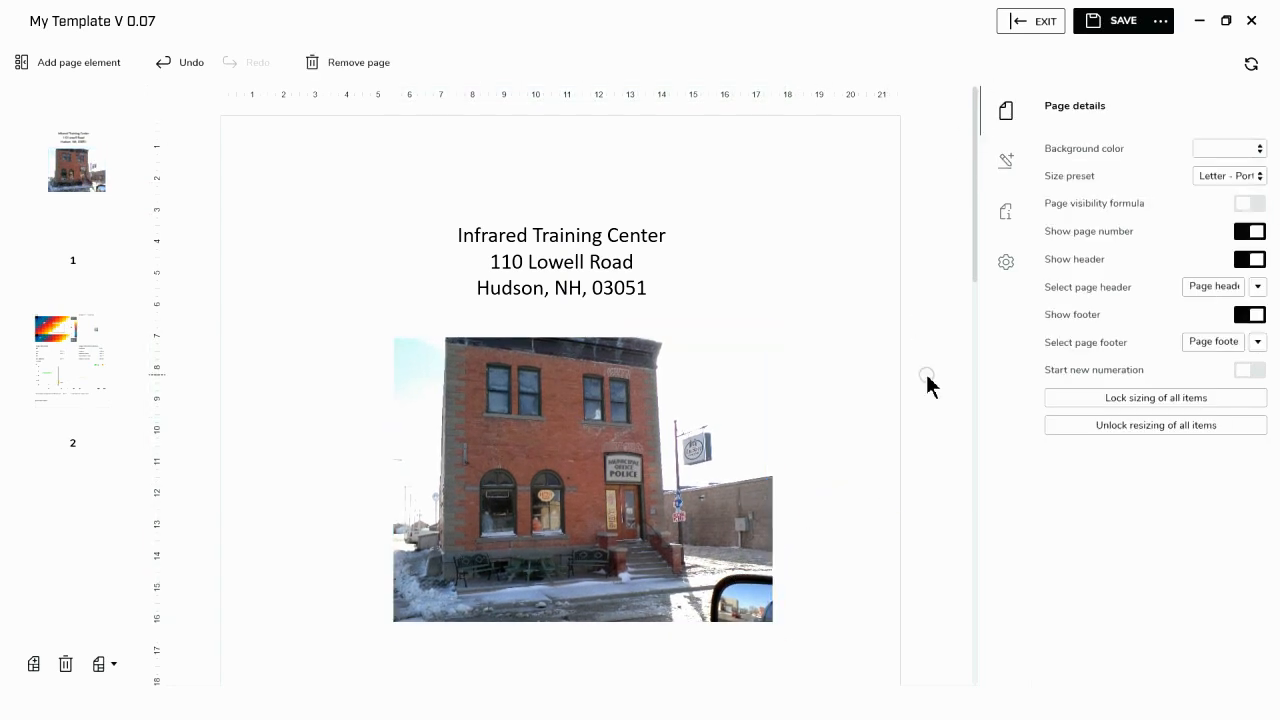
- Give the building picture a black border with a thickness of 1
scroll(560, 436, "down", 1)
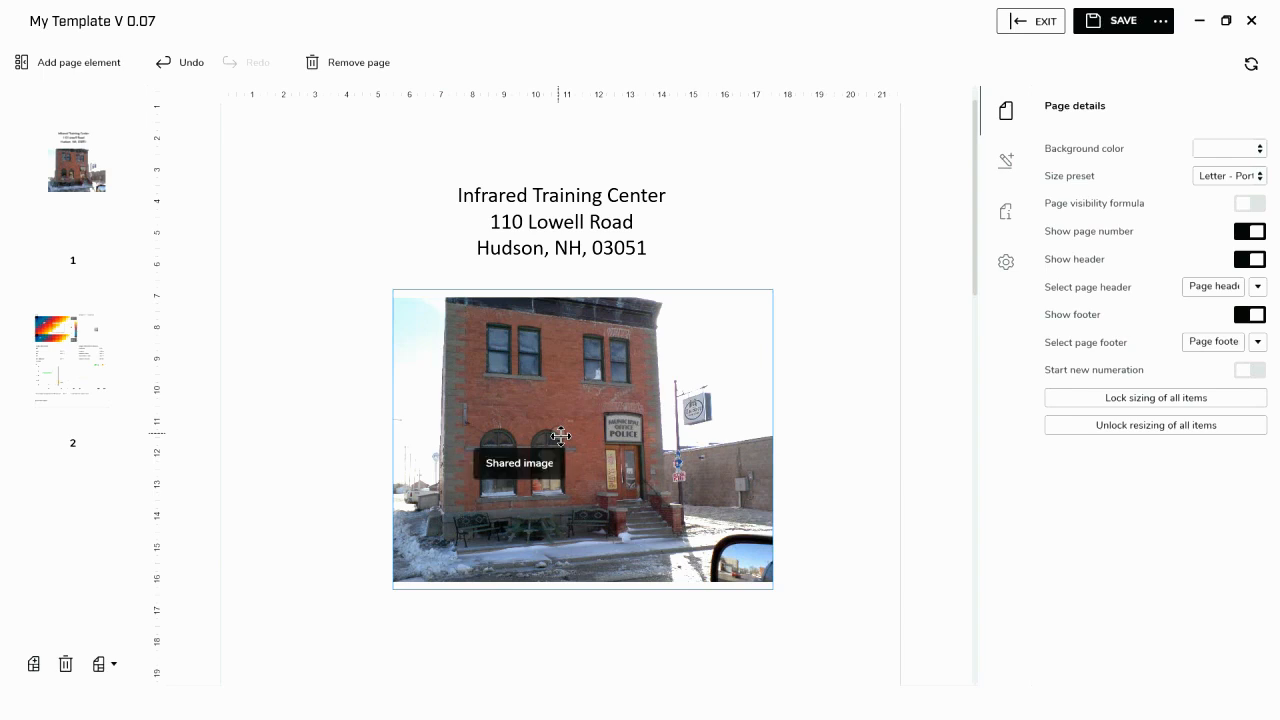
left_click(560, 436)
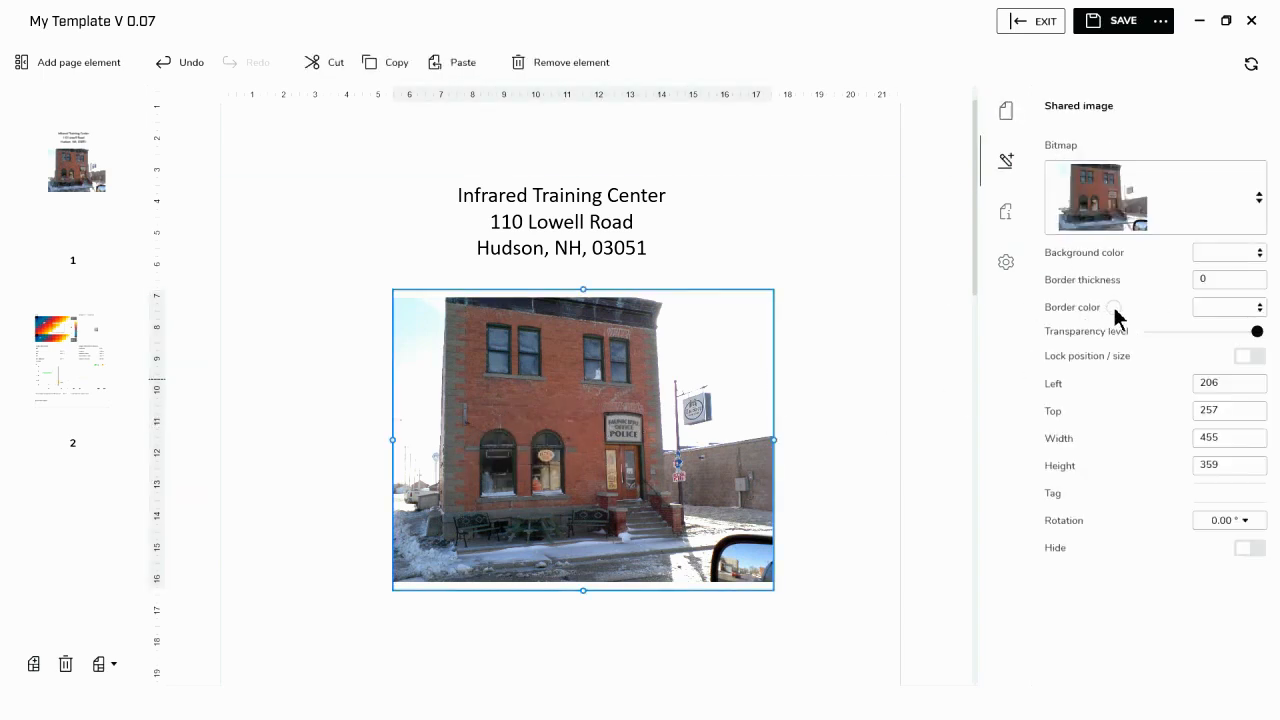
left_click_drag(1230, 283, 1200, 286)
type("1")
left_click(1259, 308)
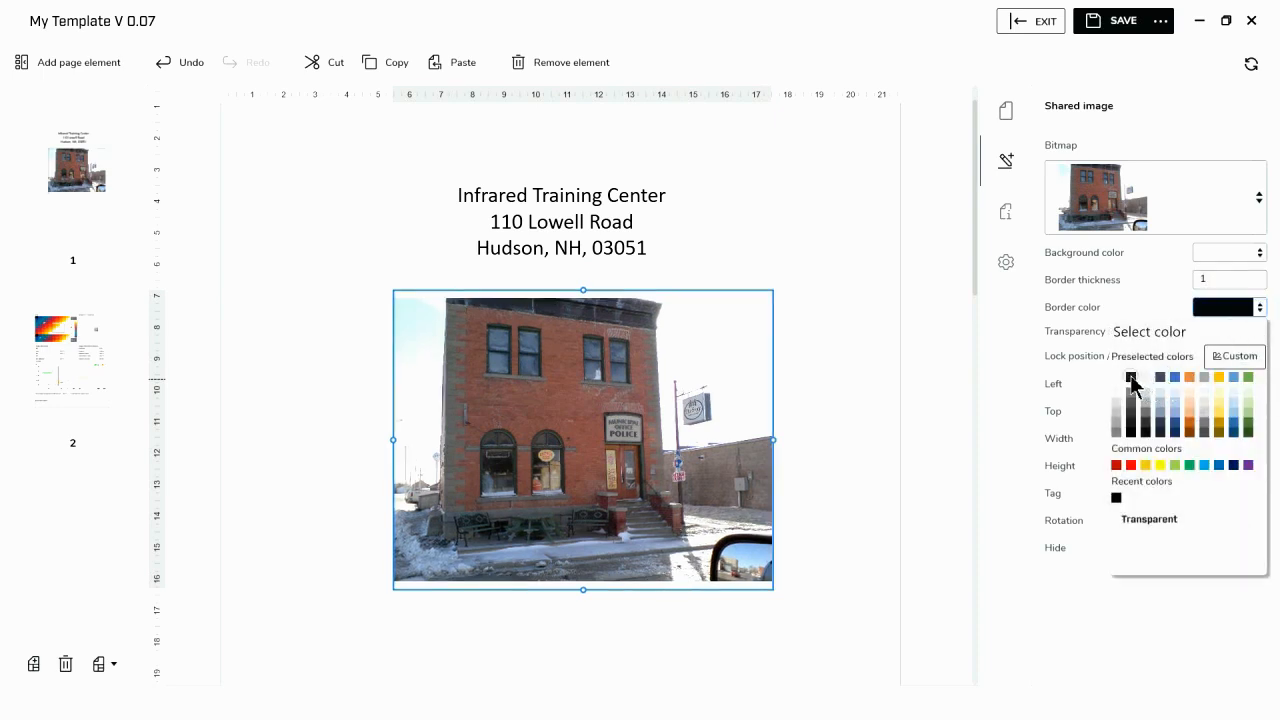
- Pick black from the preselected colors as the building picture's border color
left_click(1131, 378)
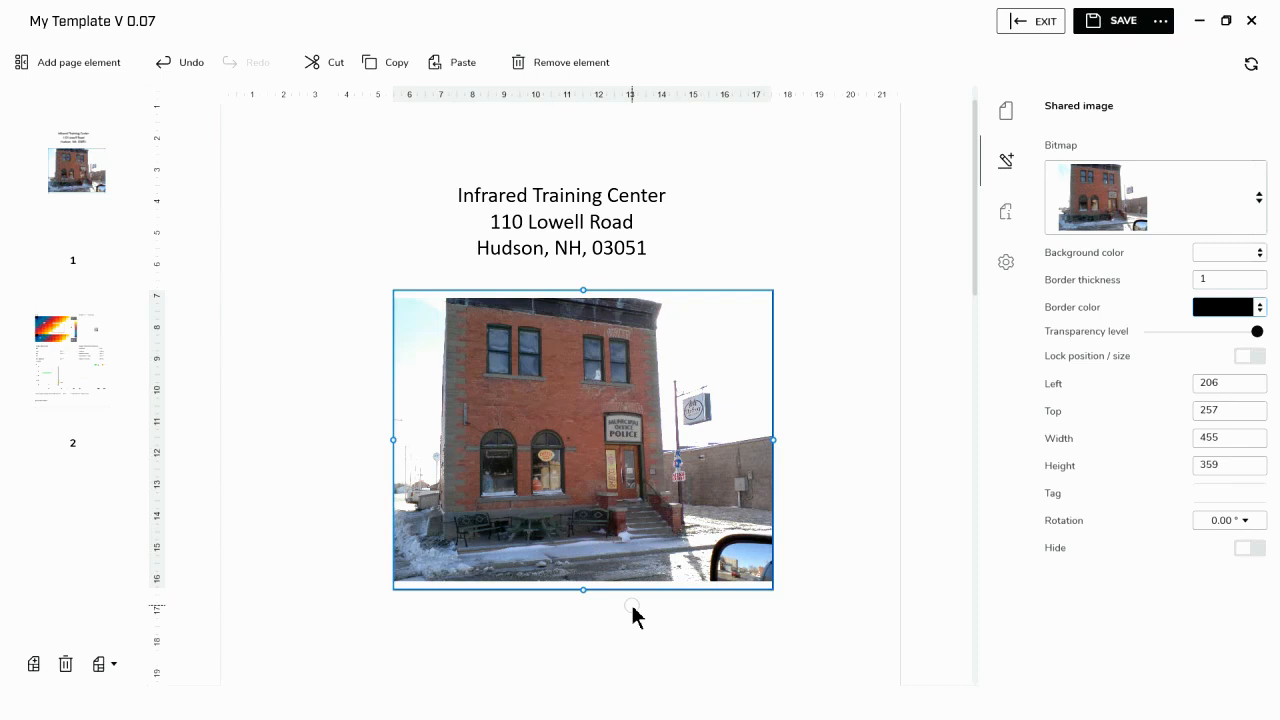
- Insert a text box just below the building picture, at about 635 from the top, and stretch it across the page to 816 wide
scroll(454, 629, "down", 1)
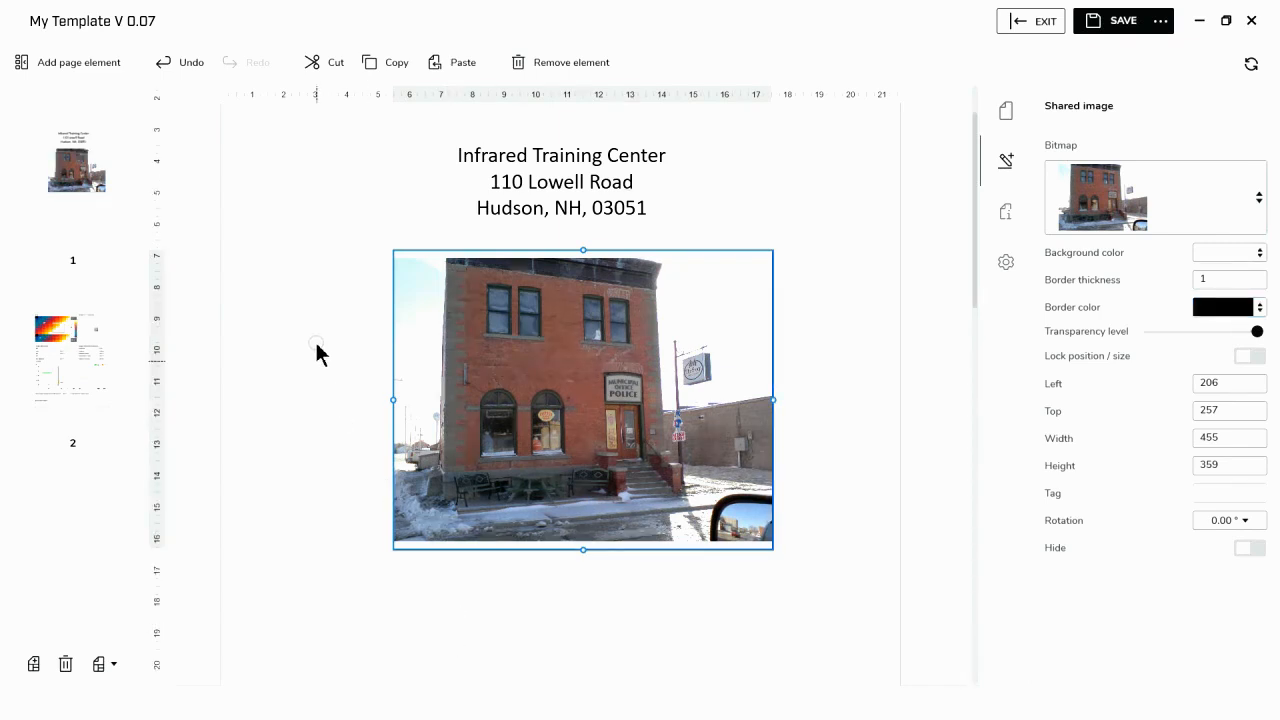
left_click(69, 63)
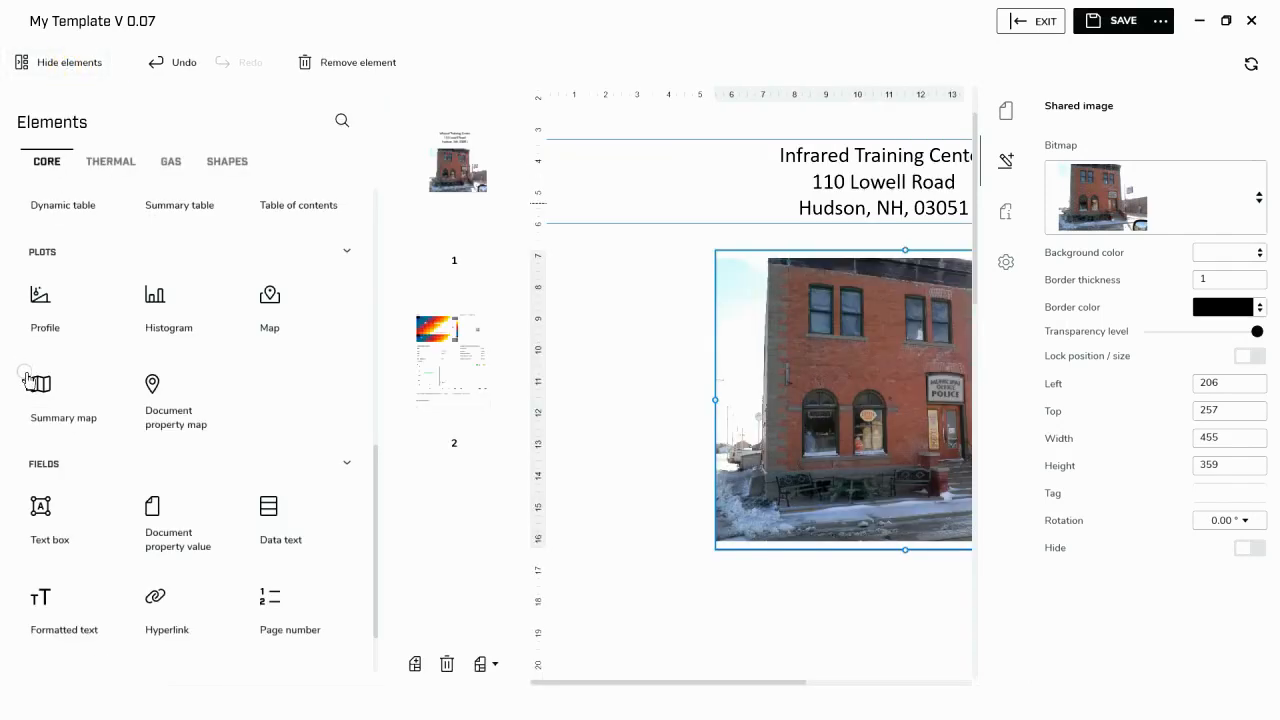
scroll(28, 380, "down", 1)
left_click(56, 456)
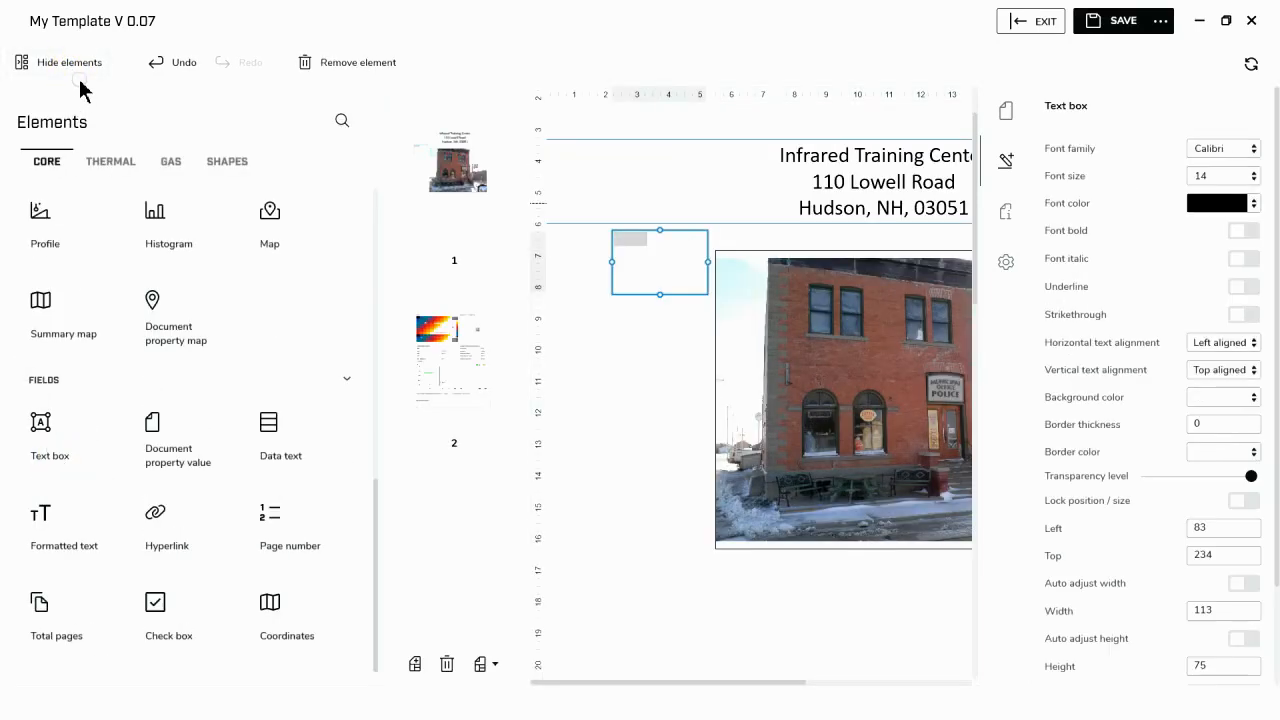
left_click(72, 66)
left_click_drag(325, 264, 893, 600)
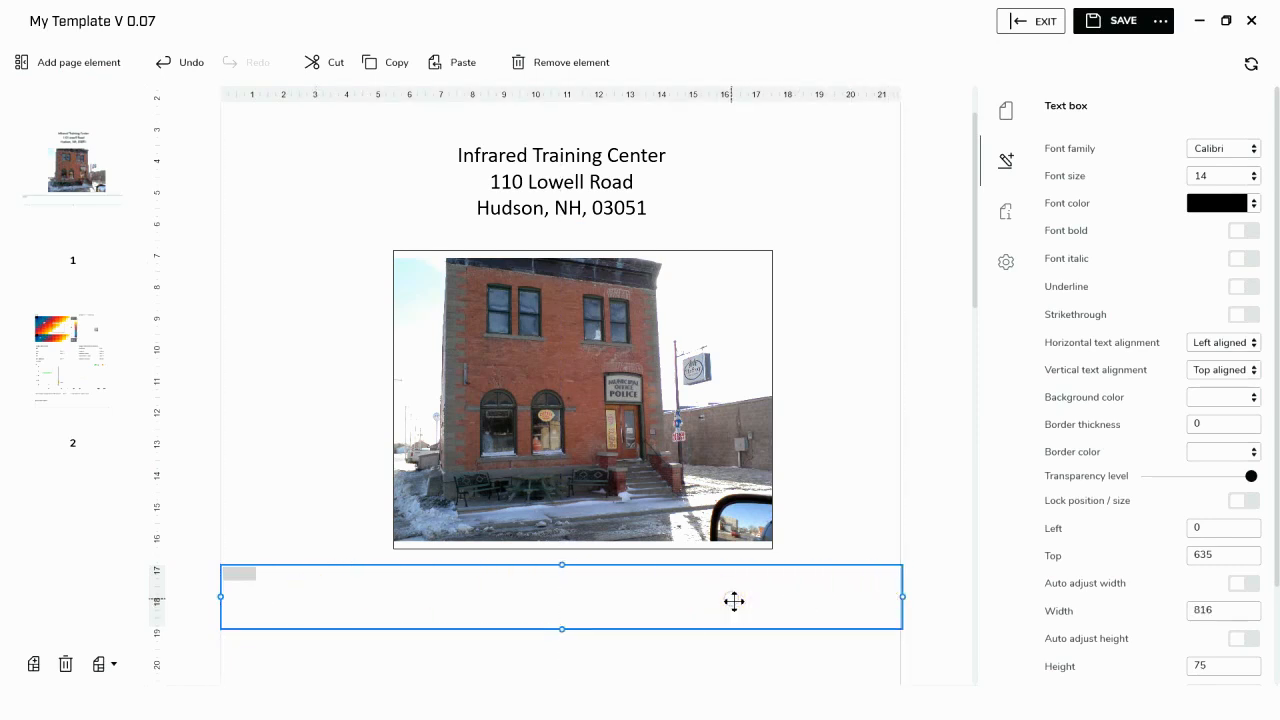
- Center the new text box's text horizontally and set its font size to 26
left_click(1240, 346)
left_click(1205, 390)
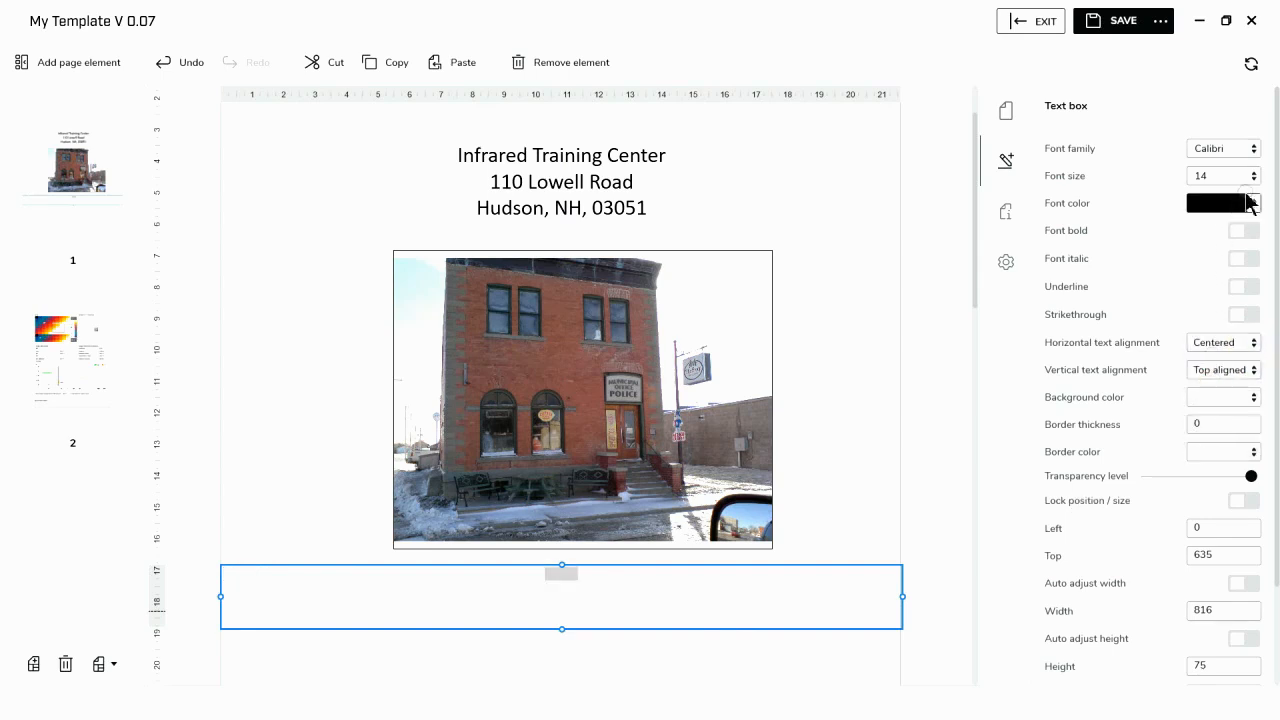
left_click(1250, 175)
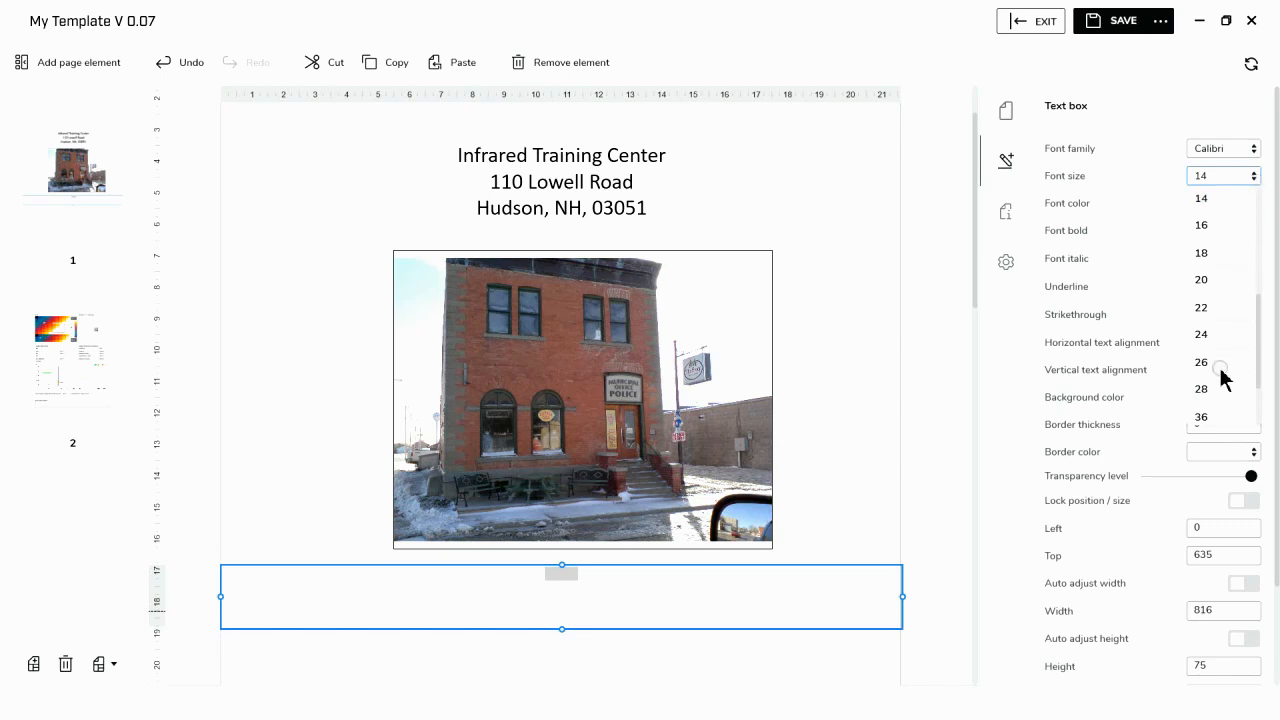
left_click(1203, 362)
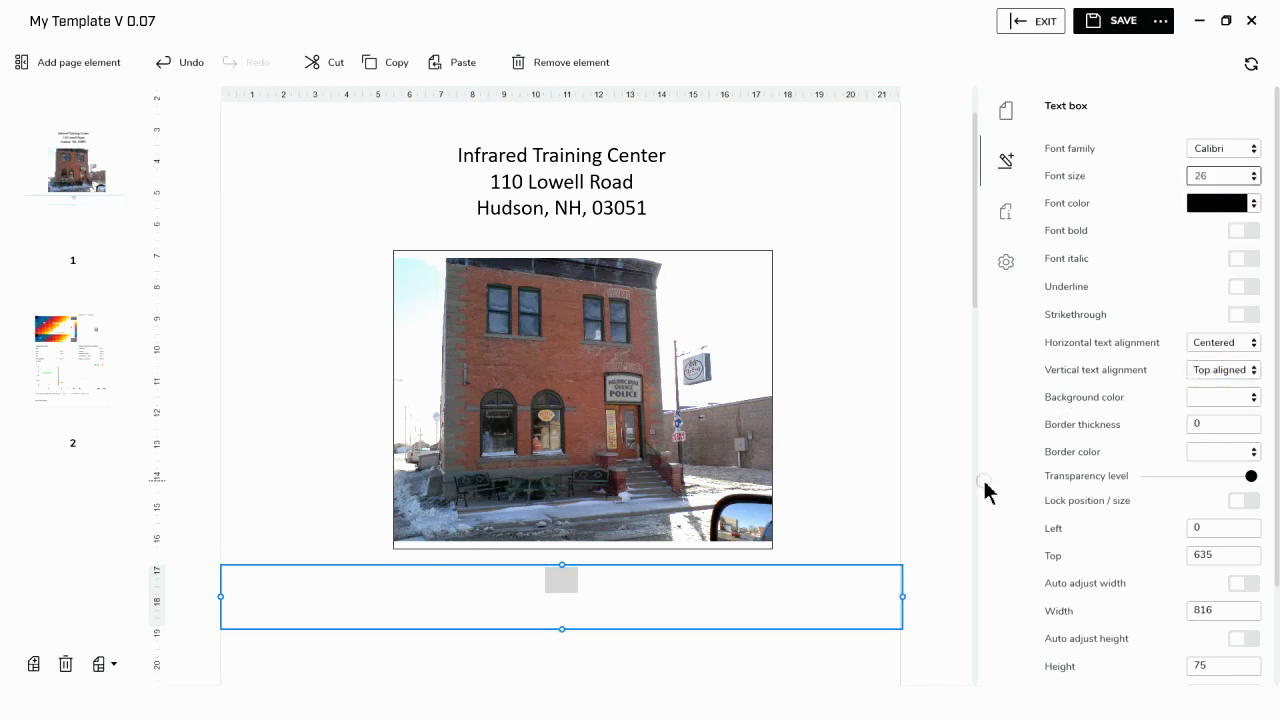
- Enter "This Thermal Report" and "has been generated for" on two lines in the text box below the picture
left_click(566, 581)
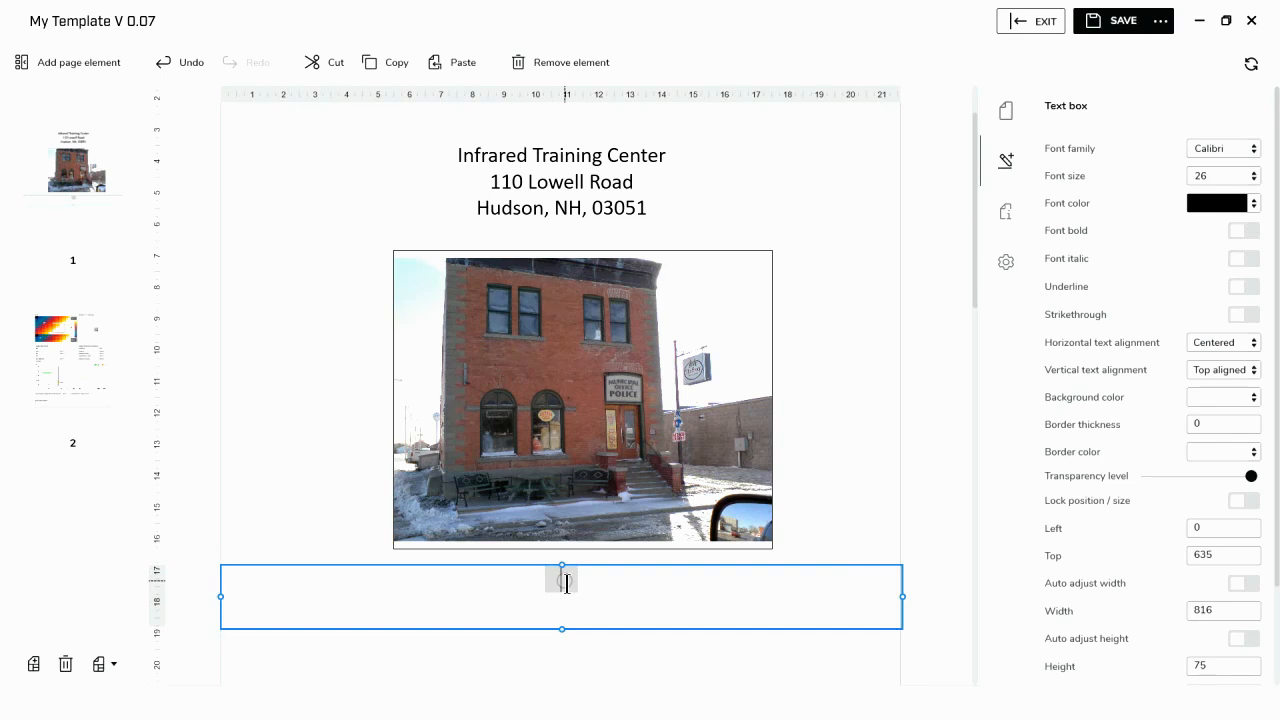
type("This Therm")
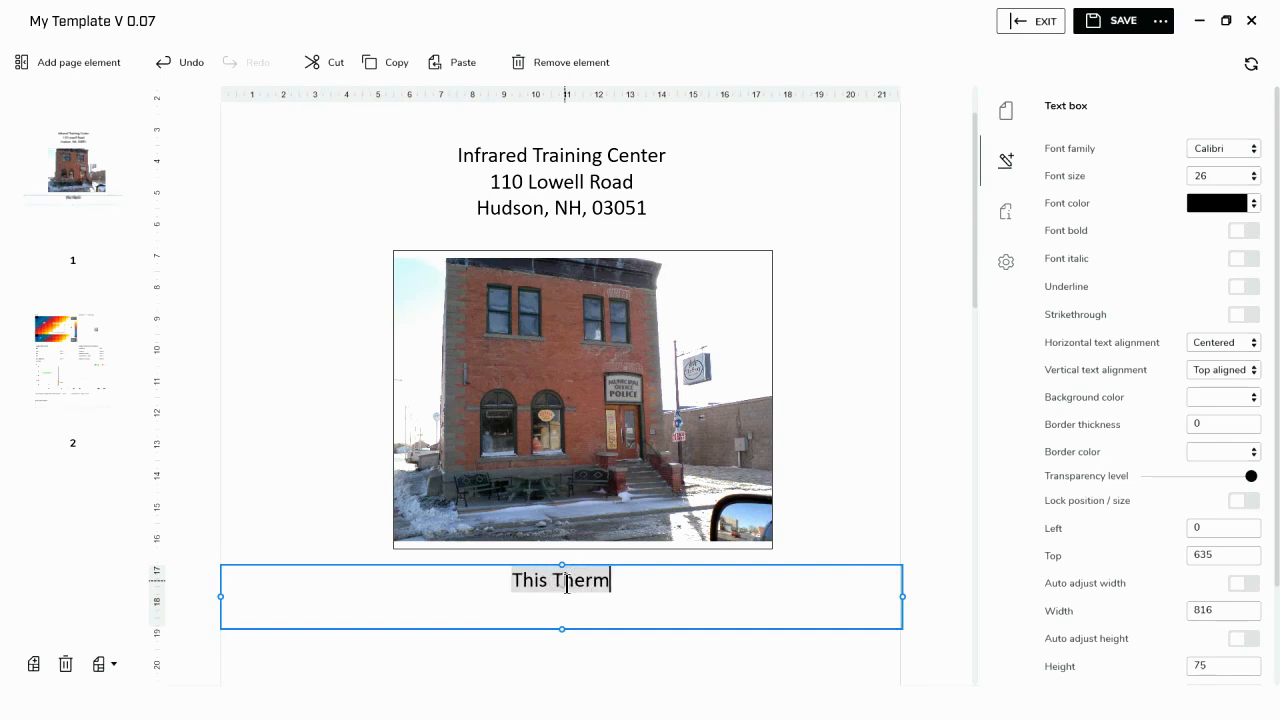
type("al R")
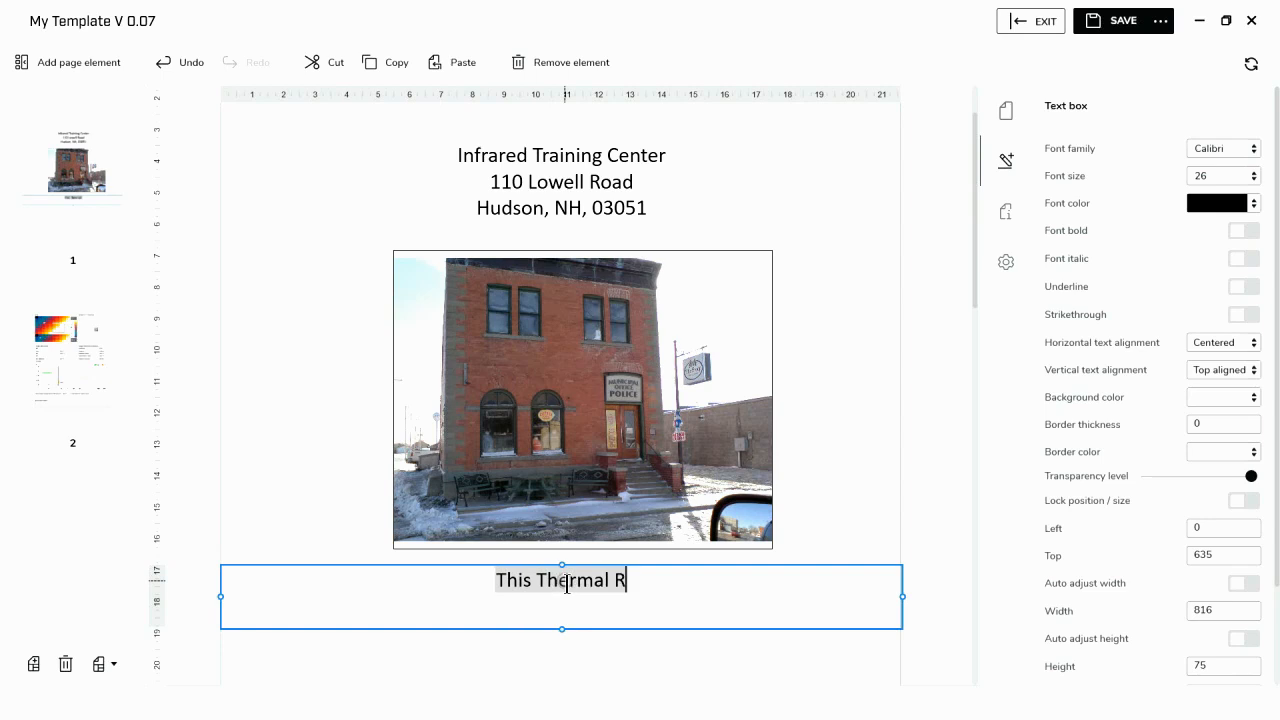
type("eport")
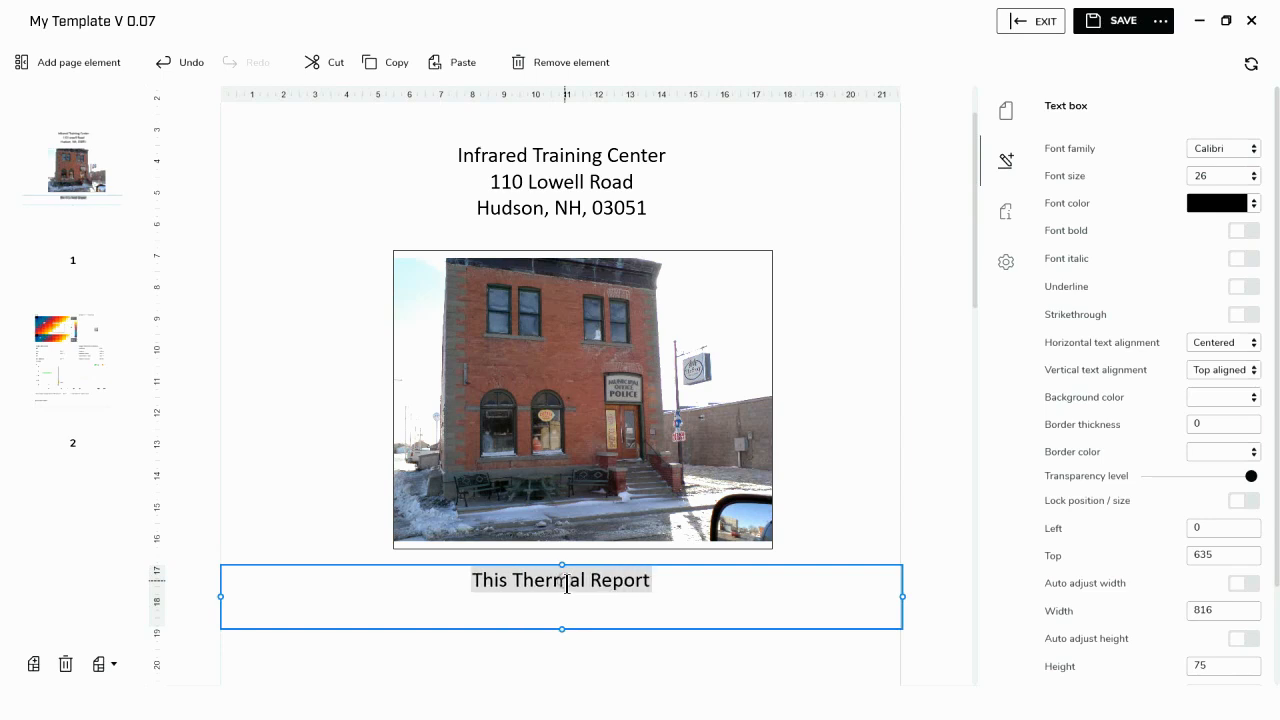
key("Return")
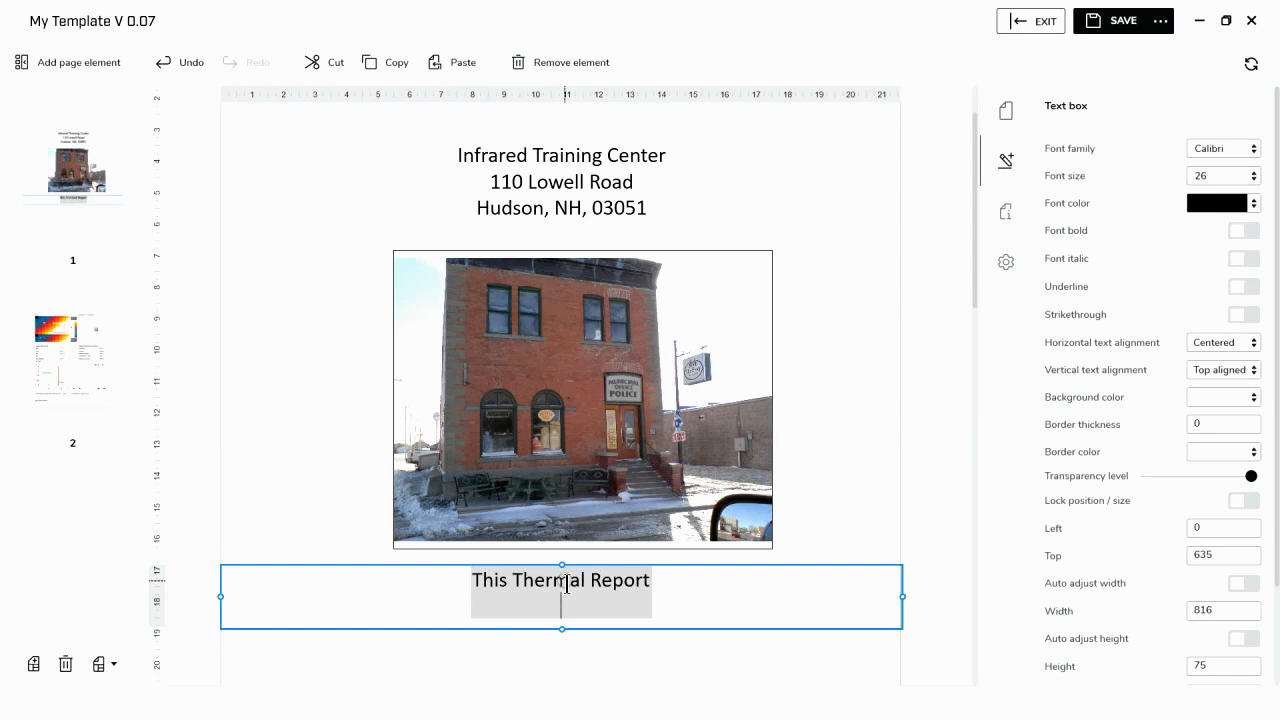
type("has been generated ")
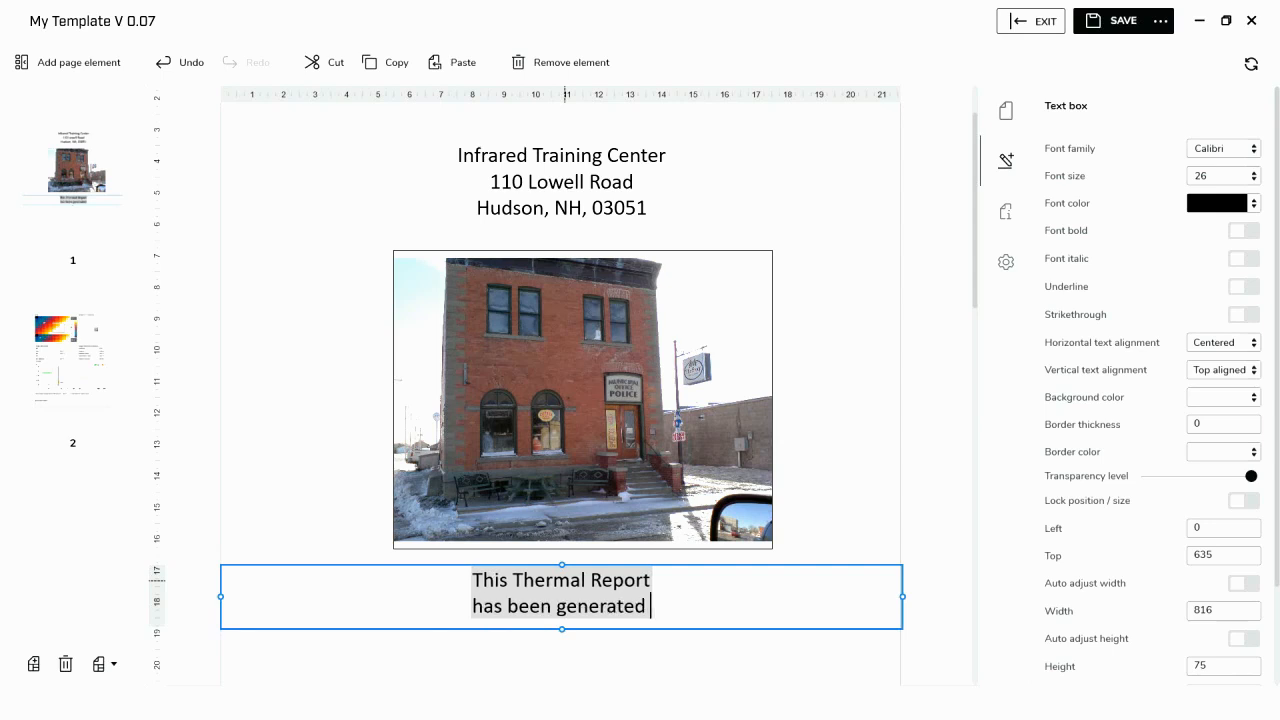
type("for")
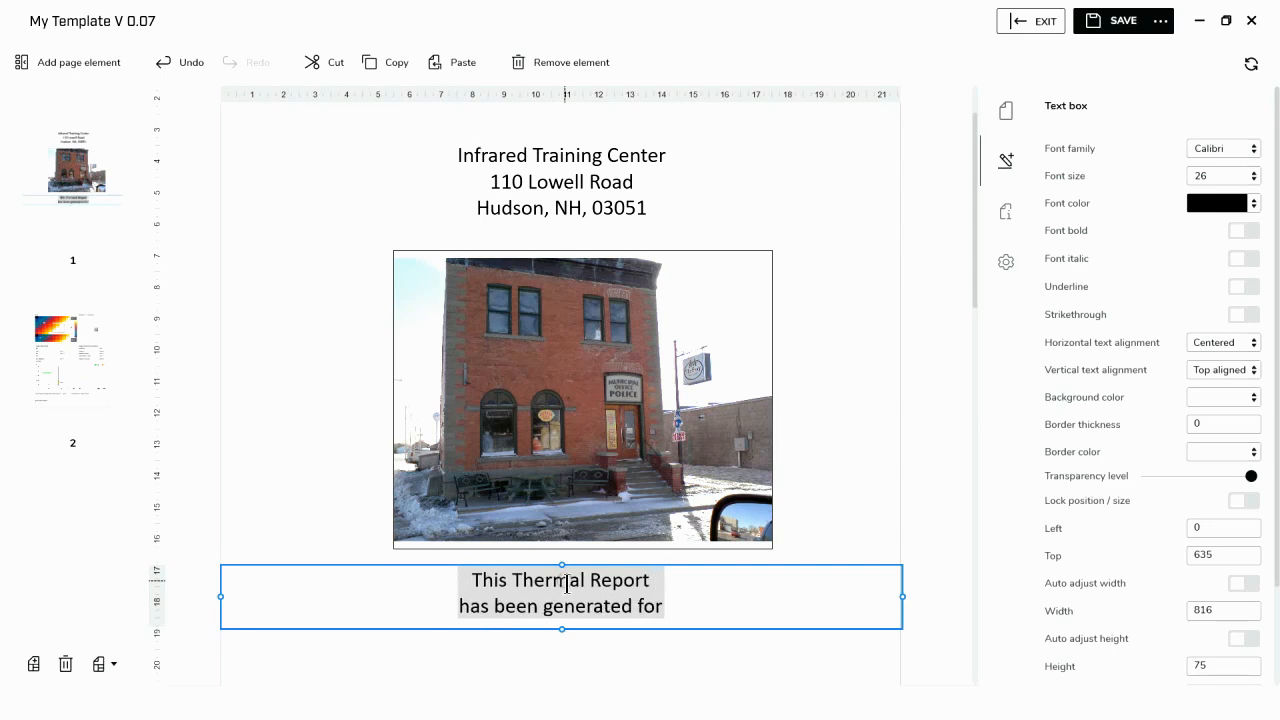
left_click(618, 690)
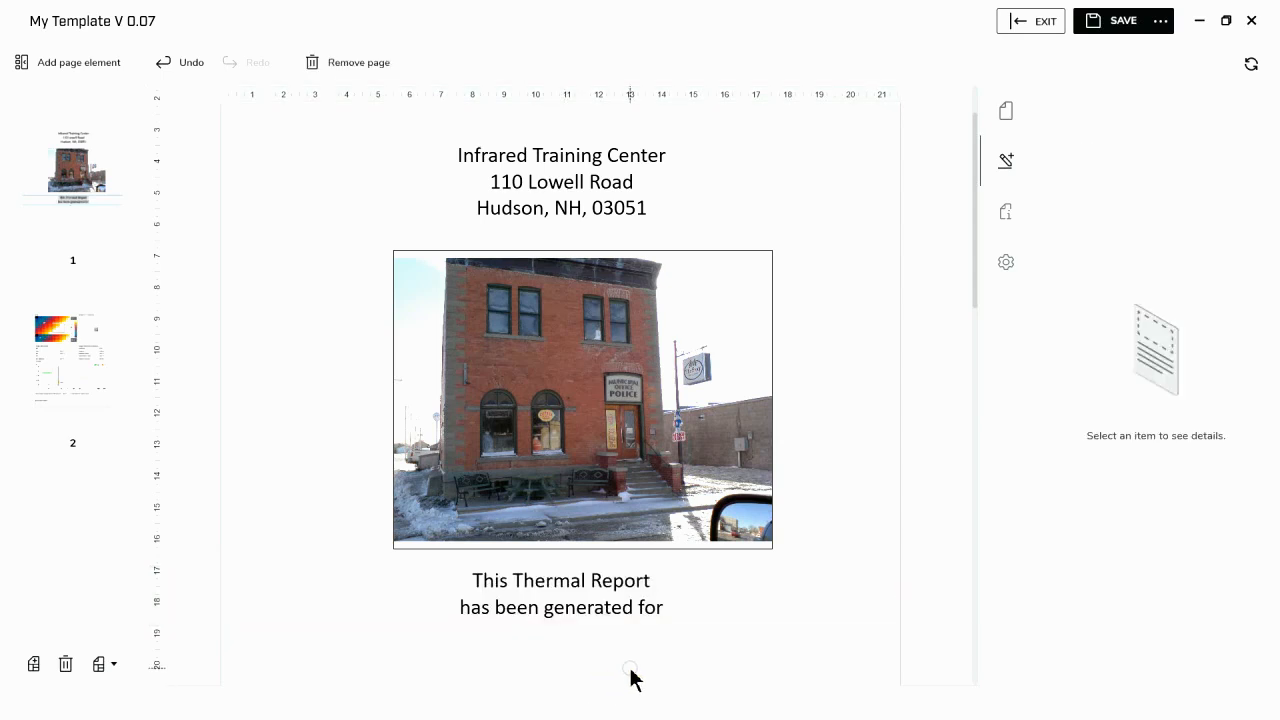
- Insert another text box directly under the report sentence, at about 700 from the top, and stretch it to 816 wide
left_click(97, 68)
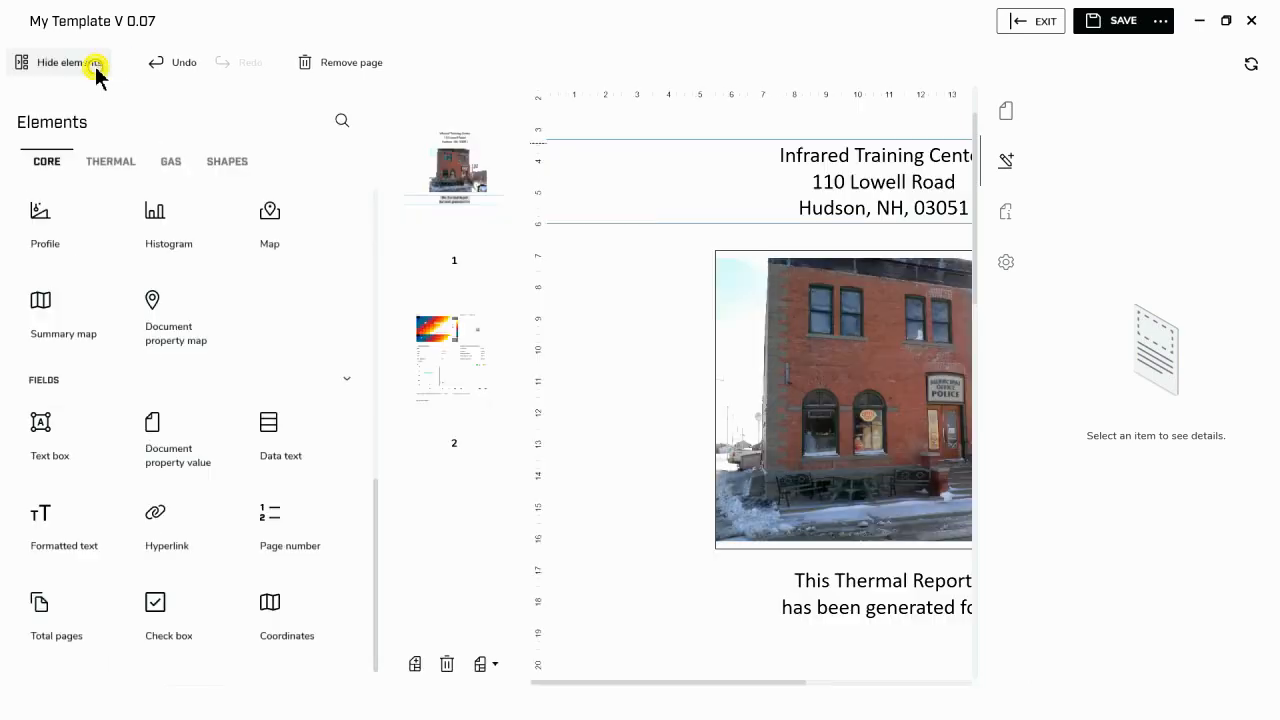
left_click(80, 455)
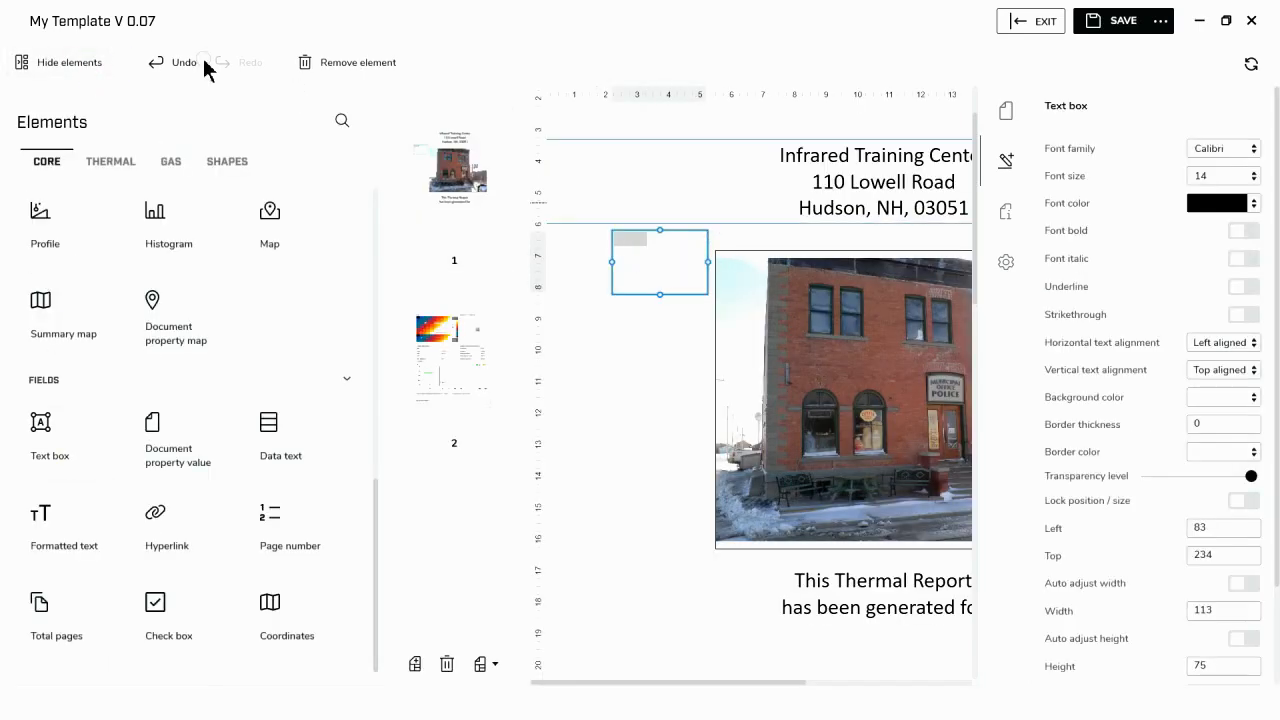
left_click(82, 62)
left_click_drag(343, 268, 946, 650)
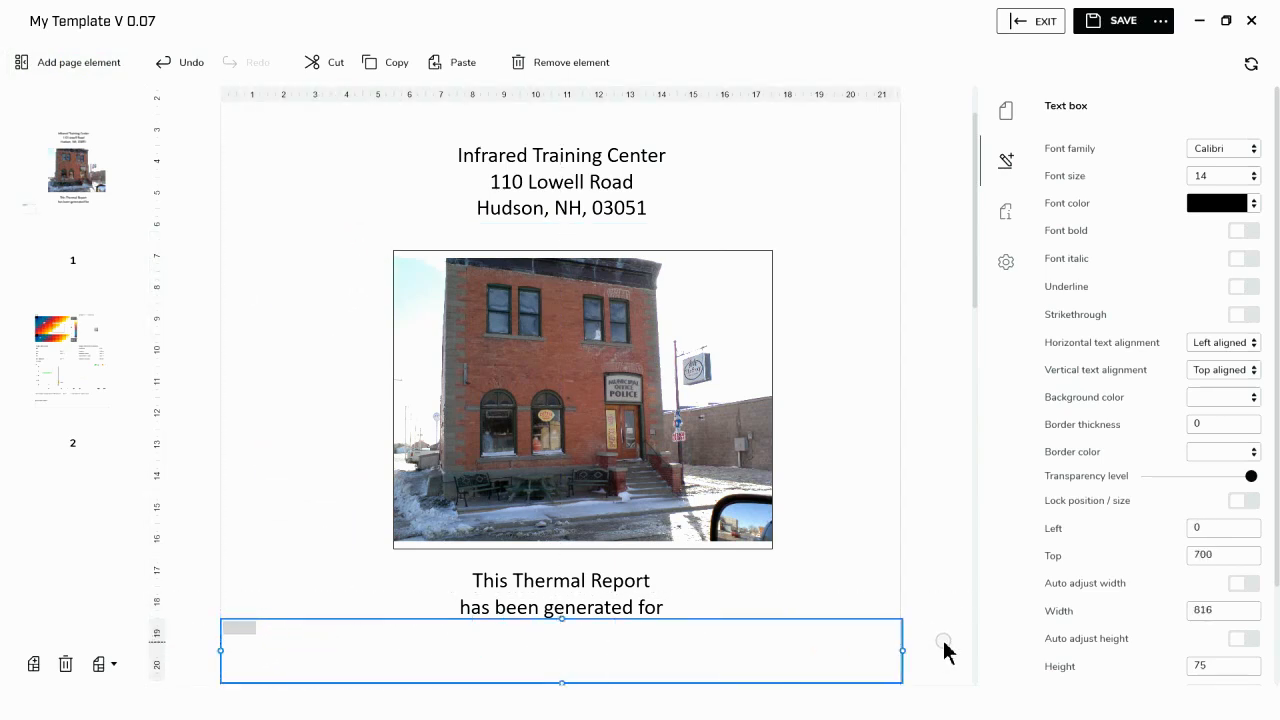
- Set the second text box to centered horizontal alignment and font size 26
left_click(1255, 346)
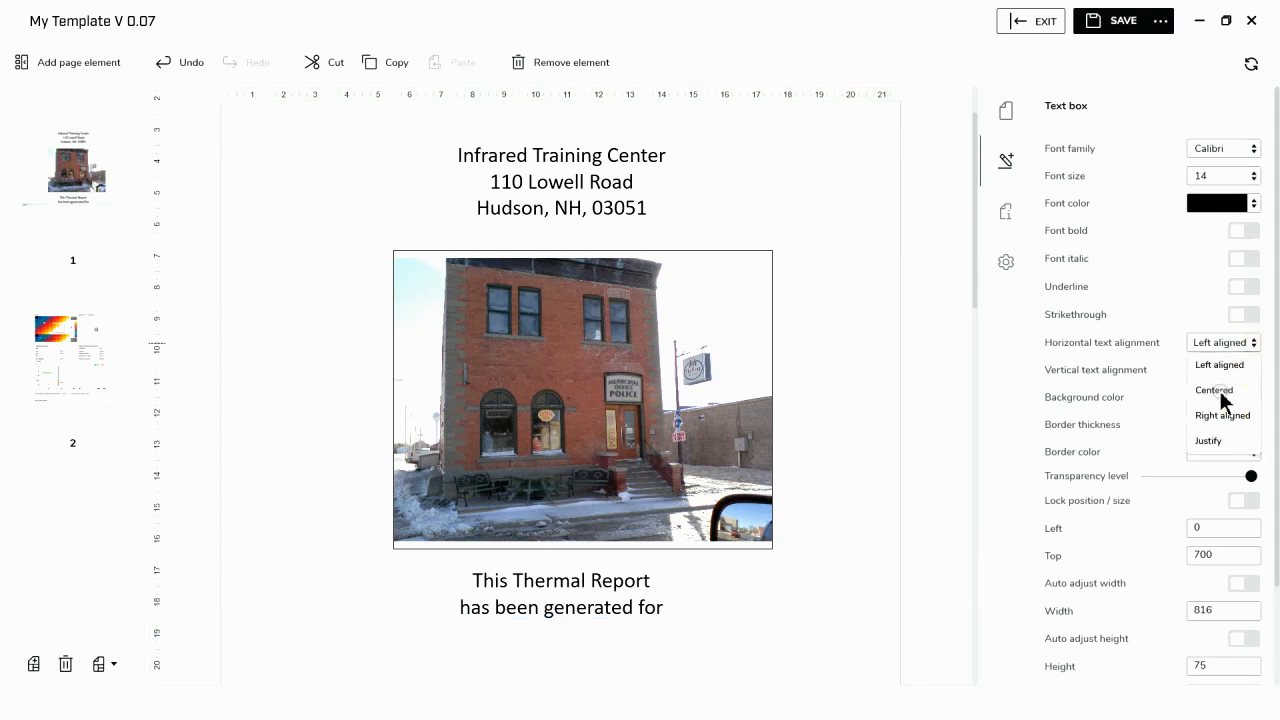
left_click(1229, 390)
left_click(1256, 181)
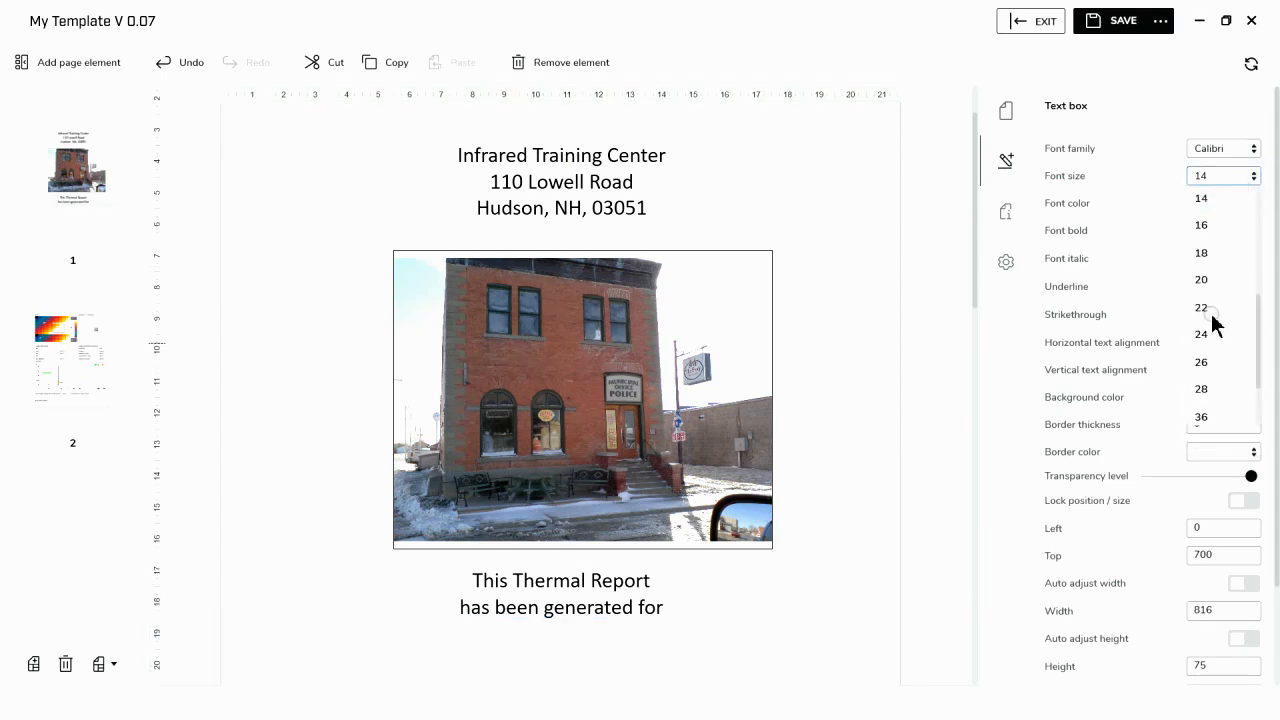
left_click(1207, 362)
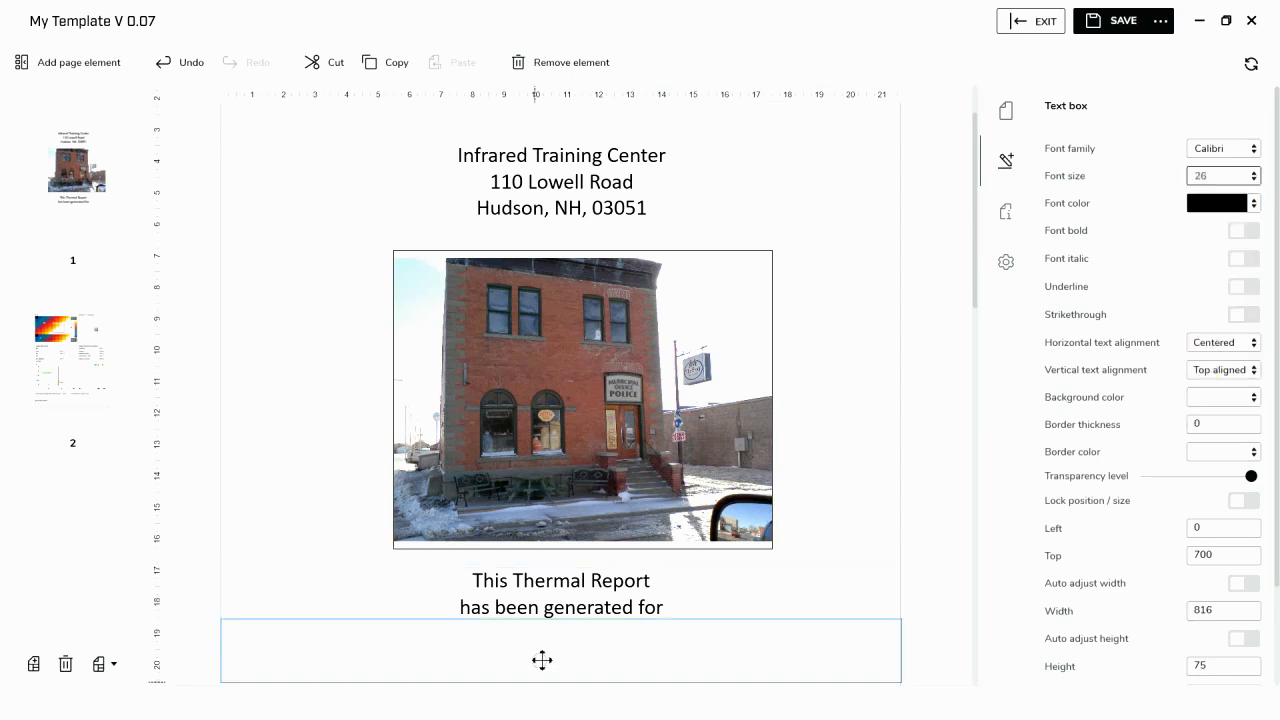
key("ctrl+c")
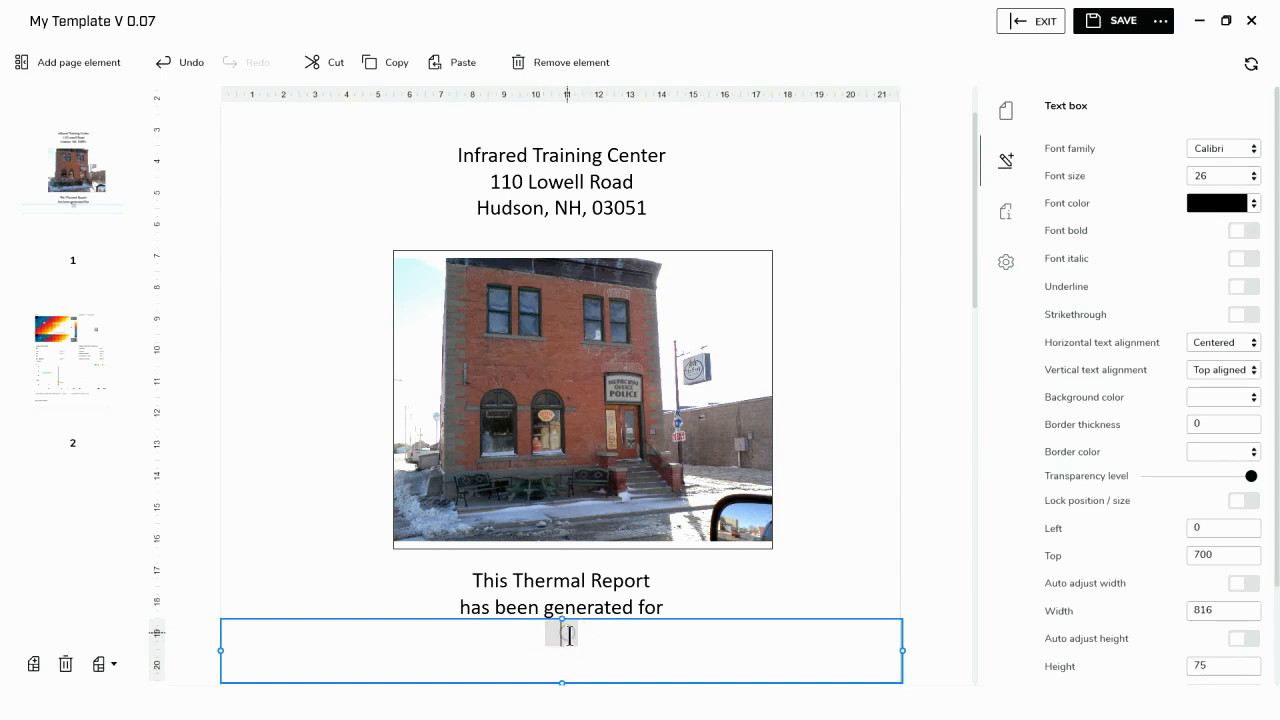
- Enter the placeholder lines "Customer" and "Address" in the second text box
type("Customer")
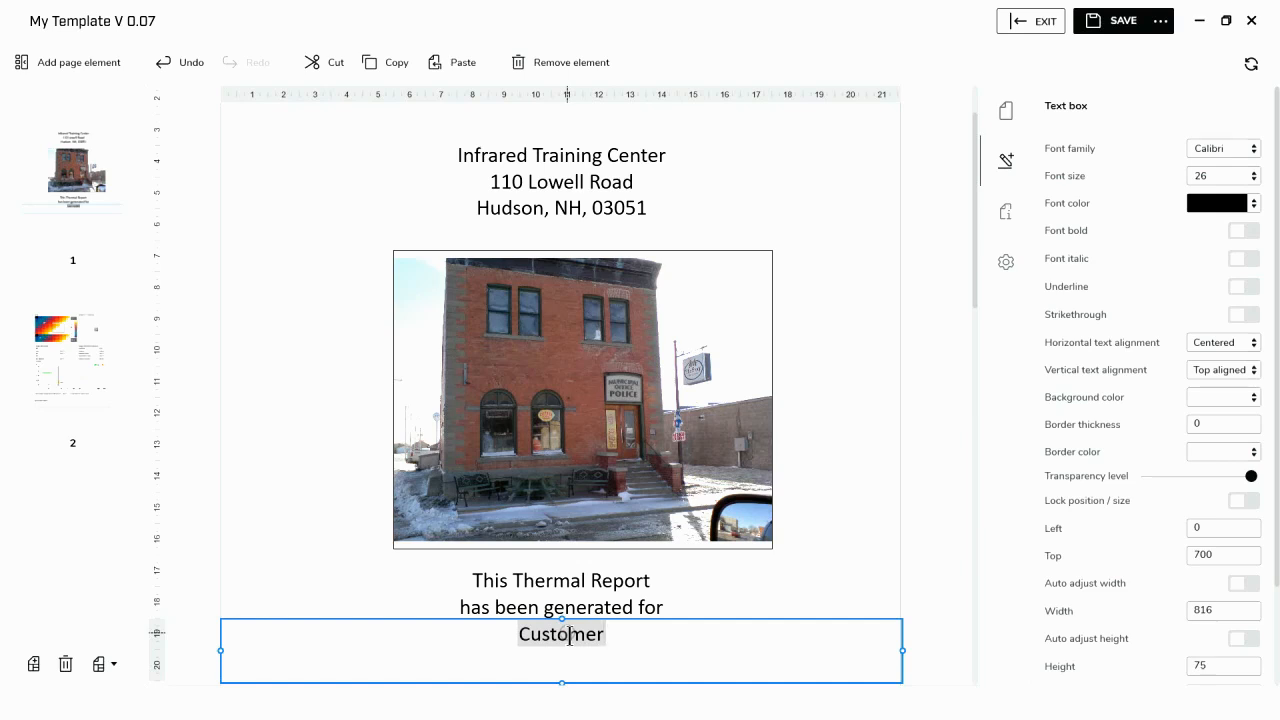
key("Return")
type("Ad")
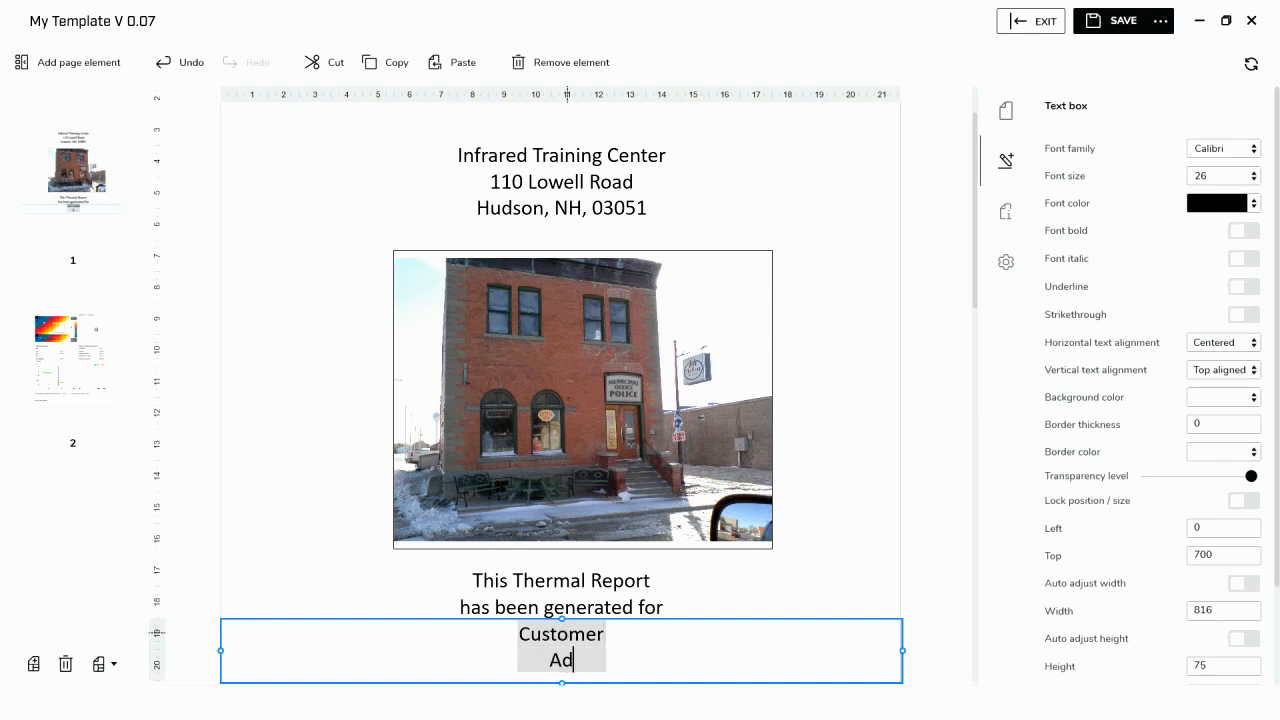
type("dress")
scroll(760, 588, "down", 1)
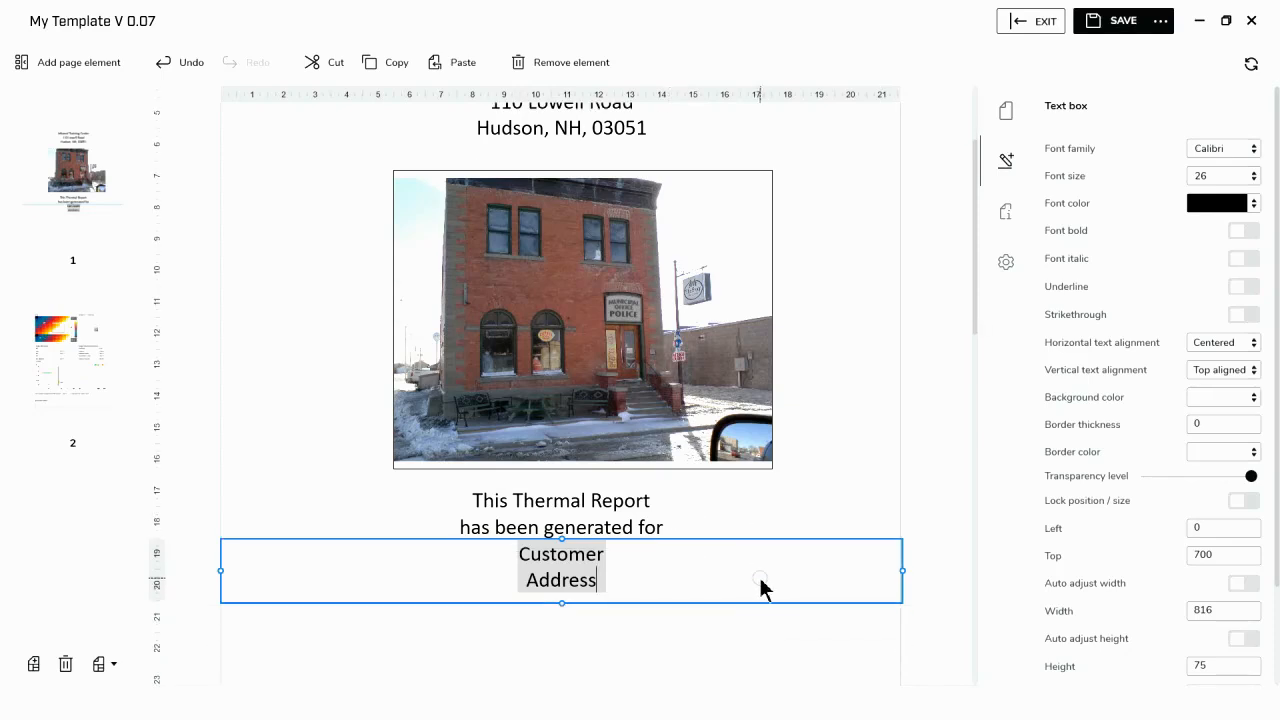
left_click(712, 652)
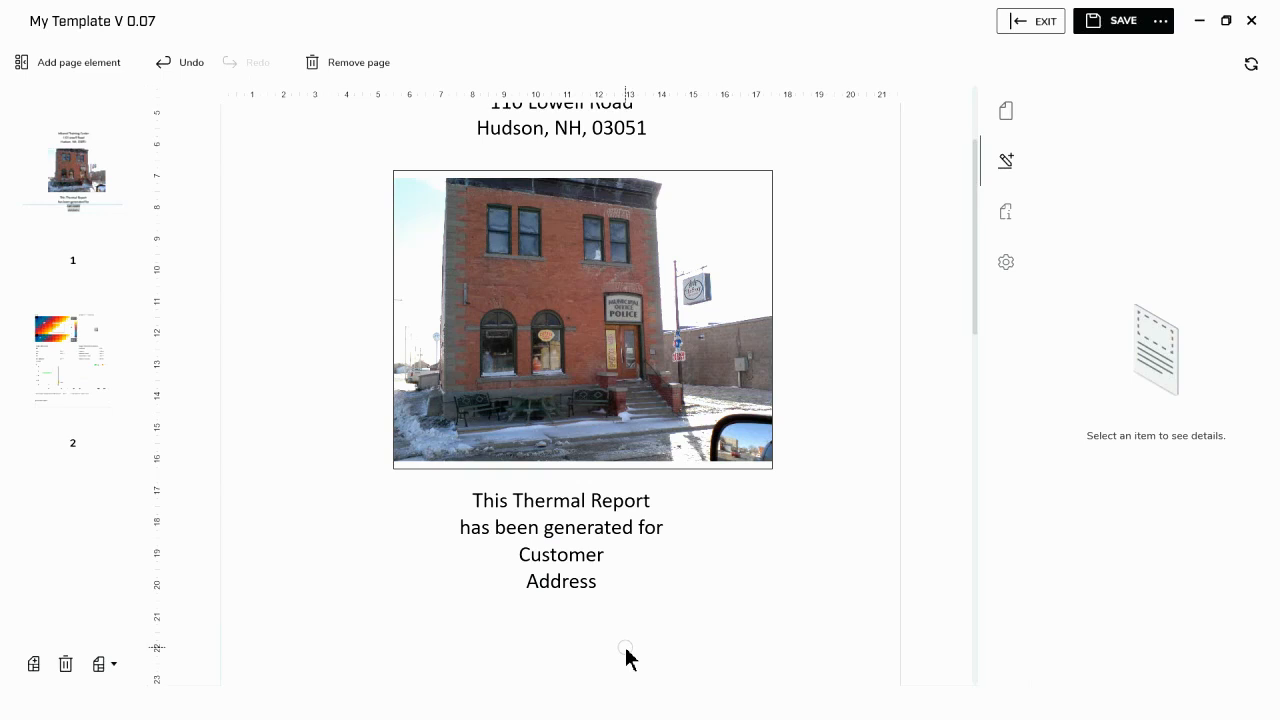
- Delete the text box with the Customer and Address placeholder lines
left_click(645, 589)
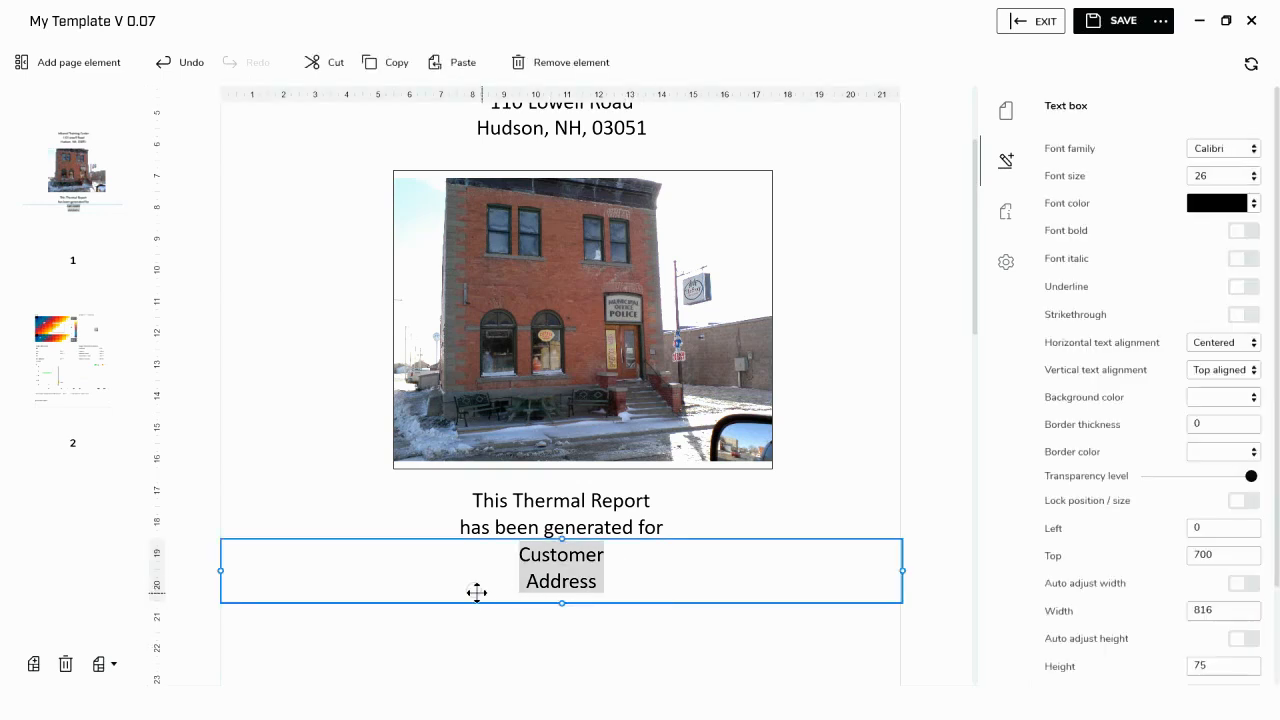
left_click(440, 549)
key("Delete")
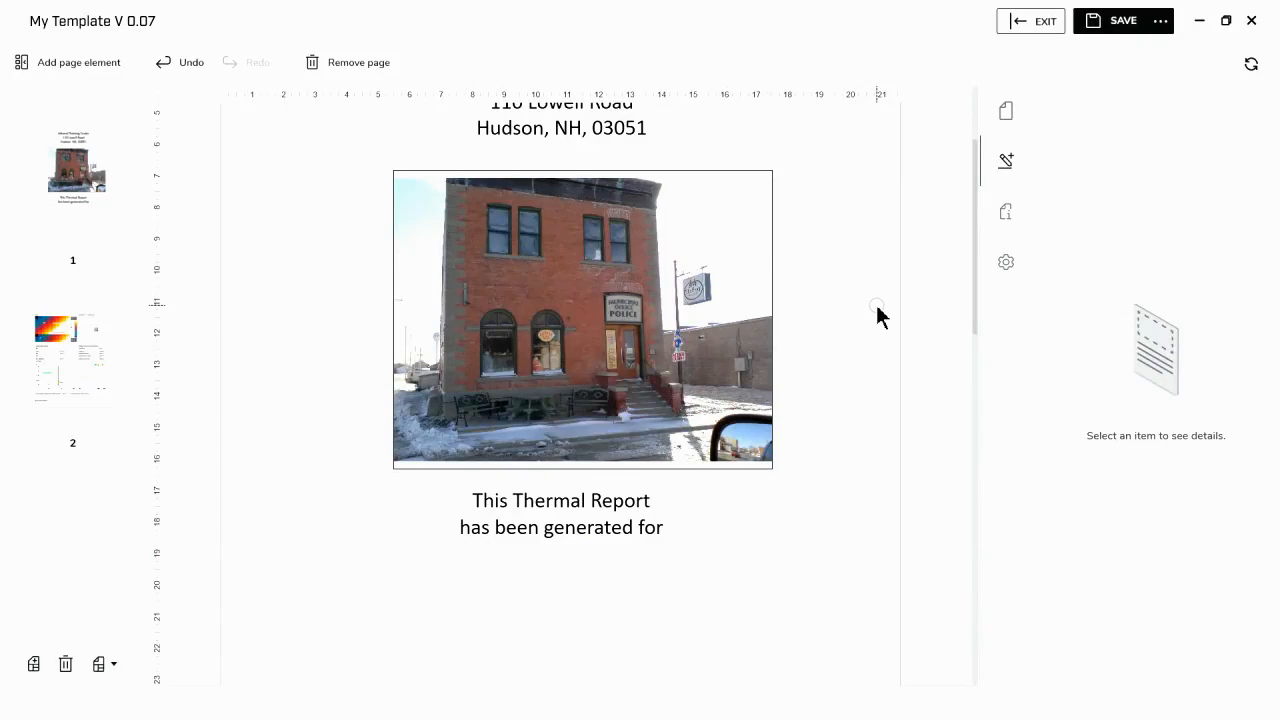
- Add a document property labelled "Customer" with the value "customer"
left_click(1008, 212)
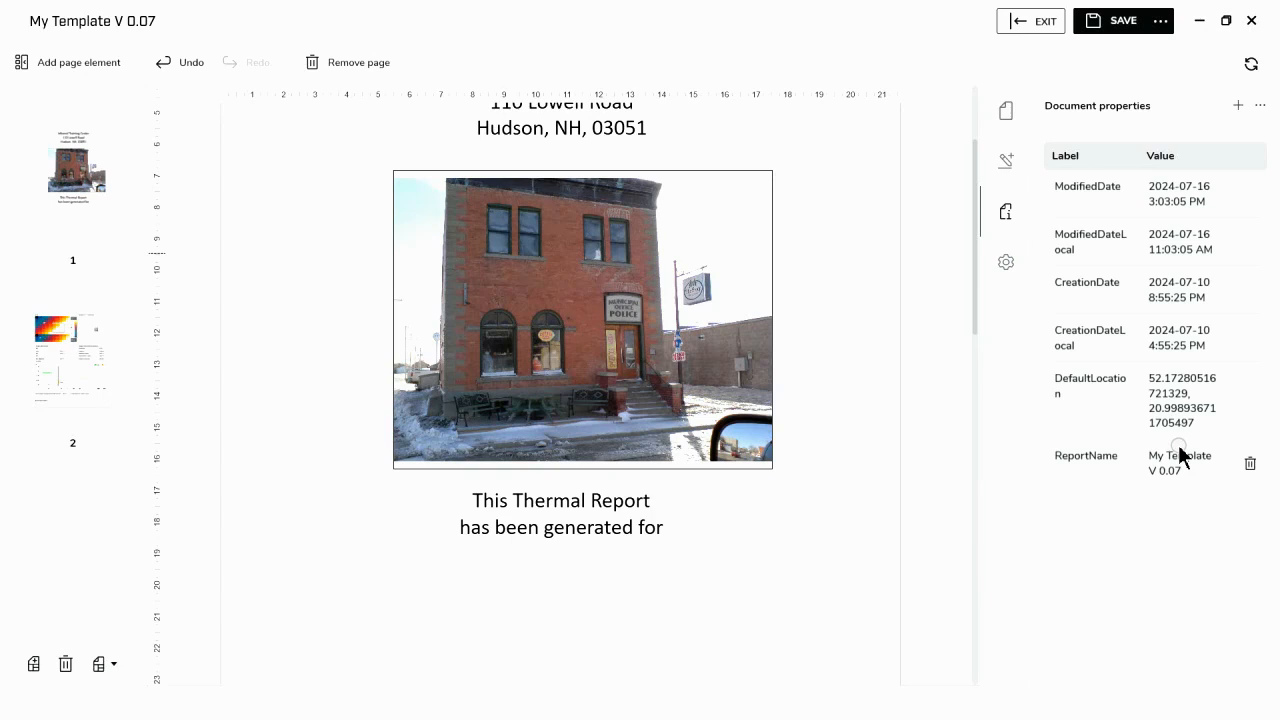
left_click(1238, 105)
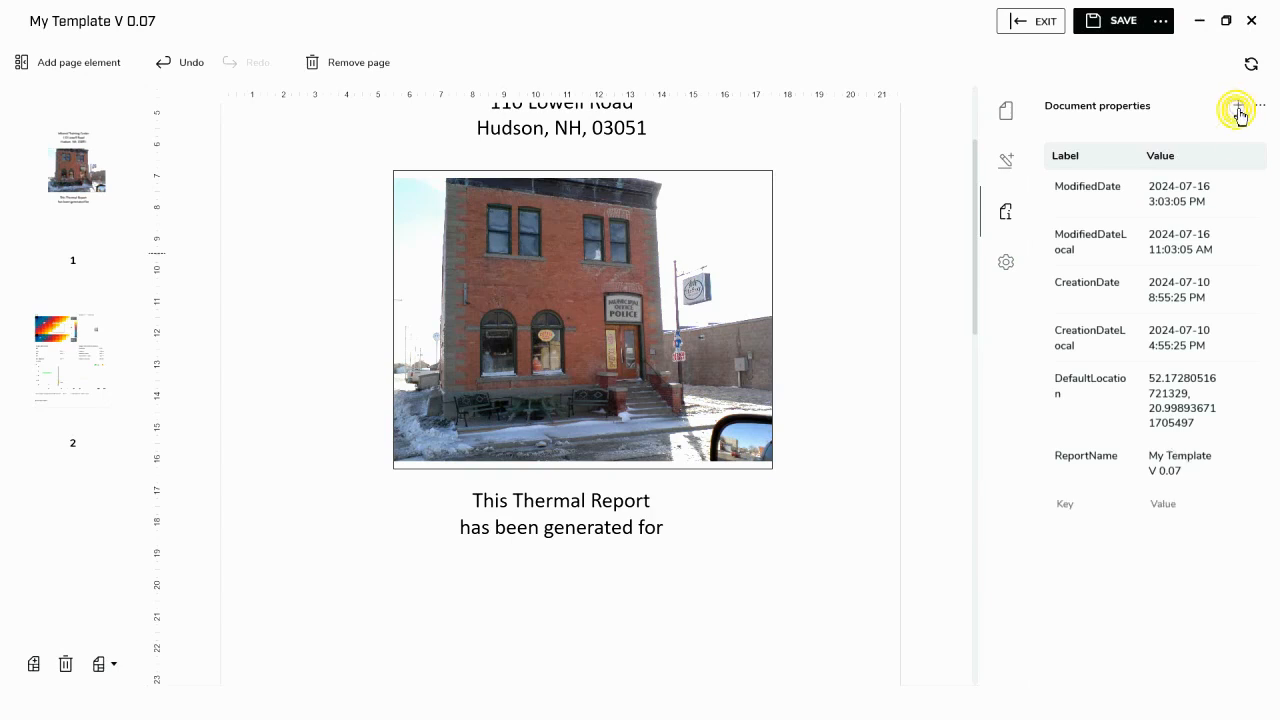
left_click(1087, 502)
type("Customer")
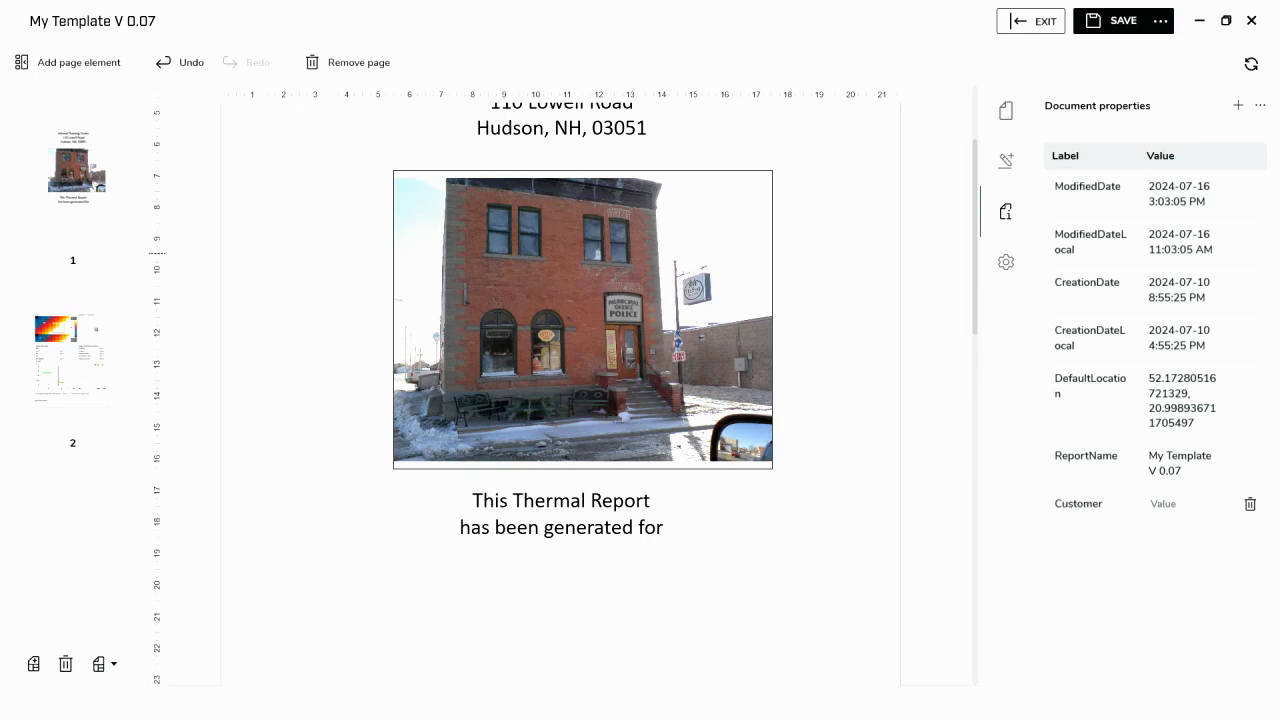
left_click(1157, 504)
type("customer")
left_click(1174, 558)
- Add a document property labelled "Customer Address" with the value "customer address"
left_click(1237, 105)
left_click(1043, 542)
type("Ad")
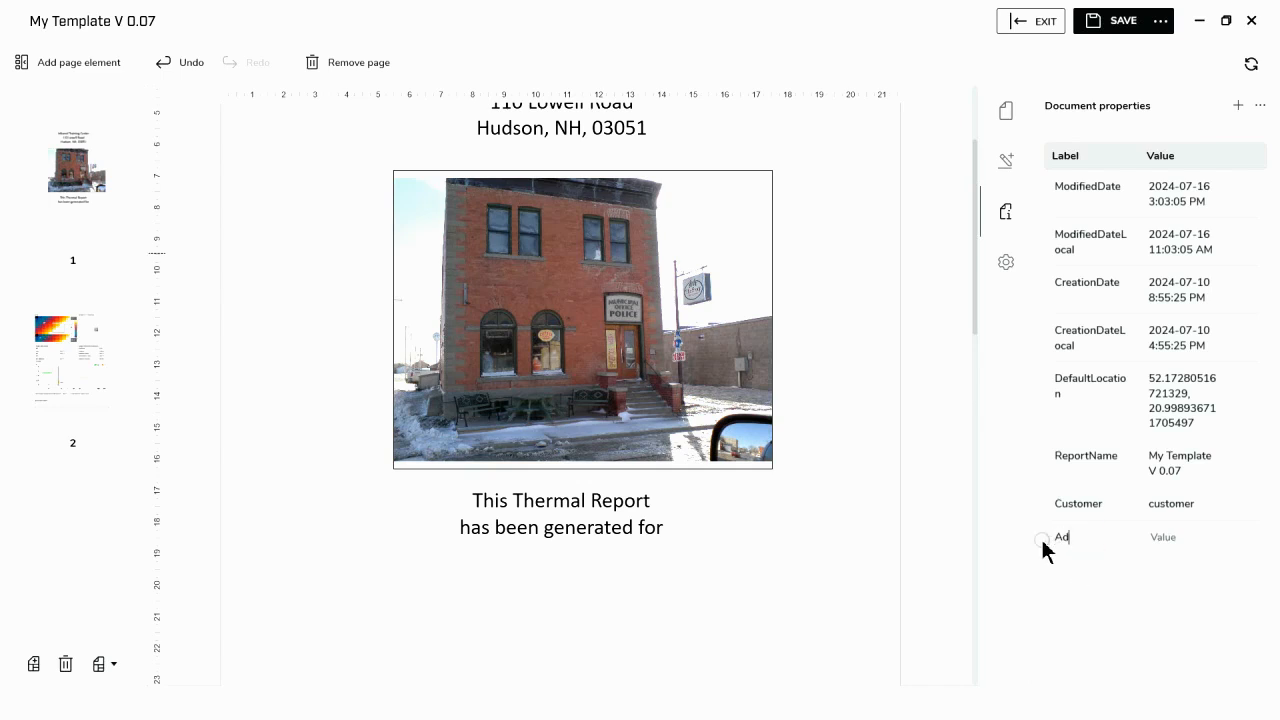
key("BackSpace")
type("Customer Address")
left_click(1186, 547)
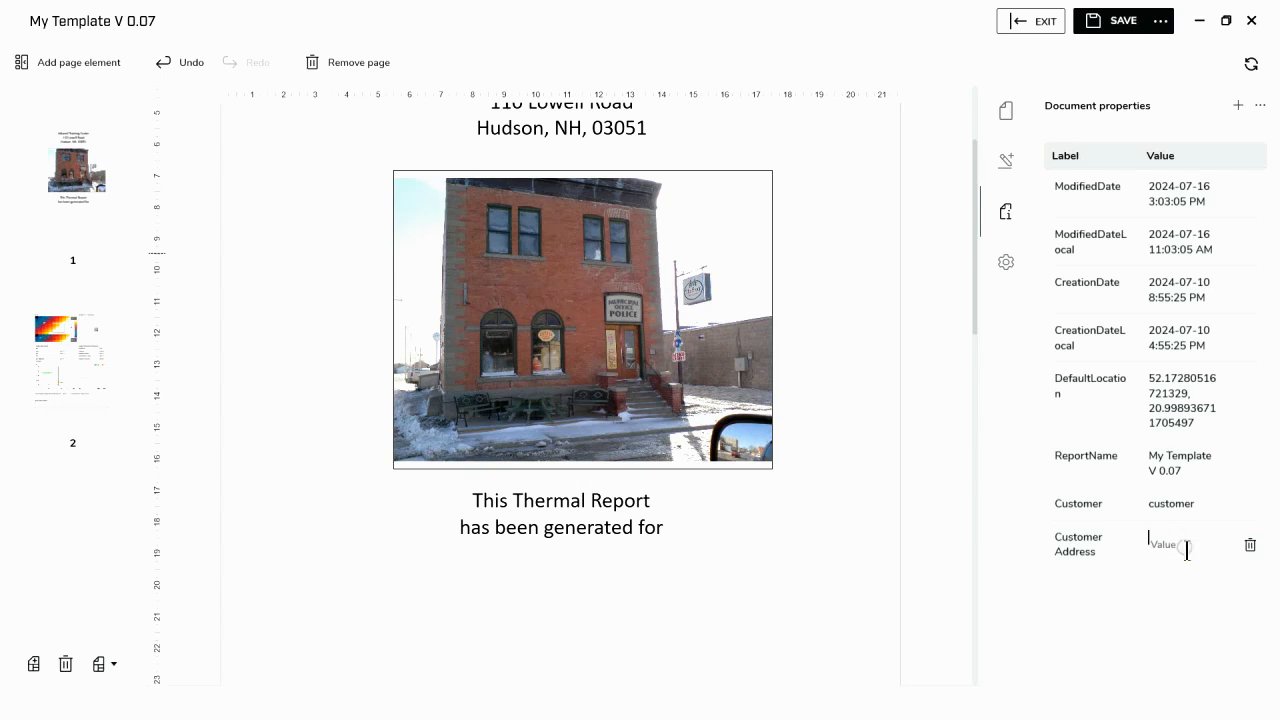
type("customer address")
scroll(603, 607, "down", 1)
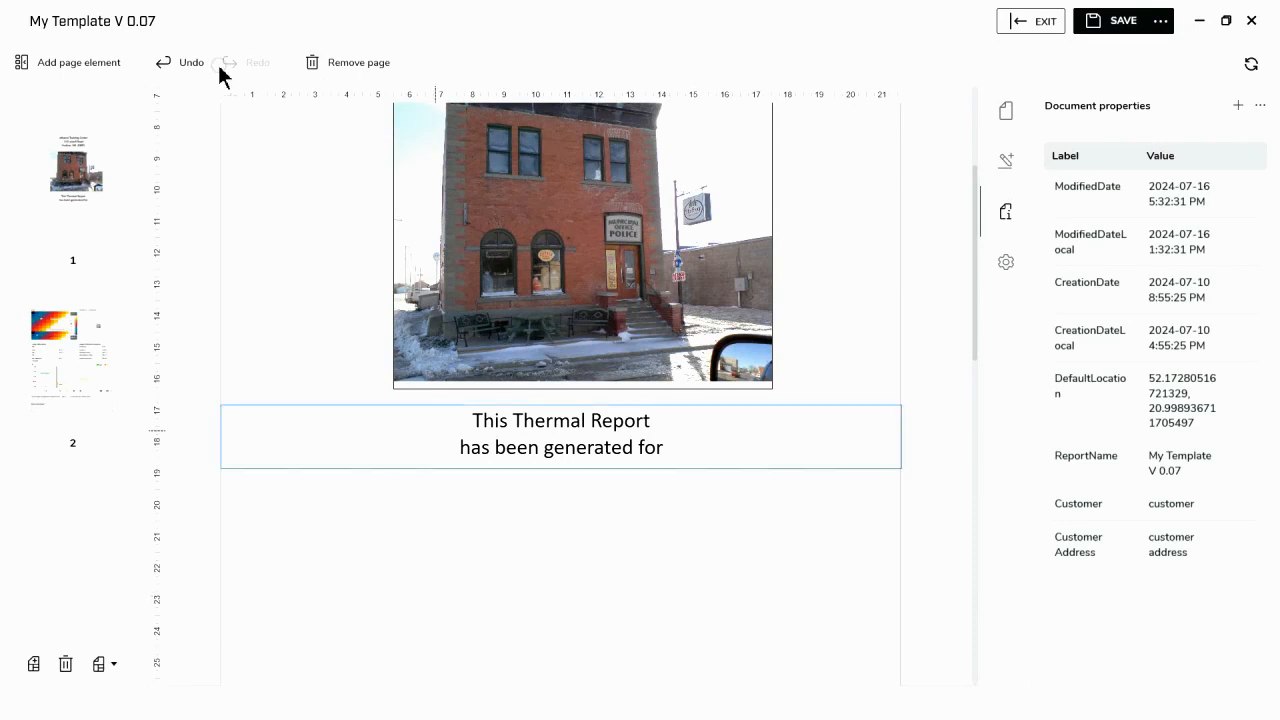
- Insert a Document properties table on the cover page and centre it directly beneath the report sentence
left_click(113, 63)
scroll(188, 294, "up", 3)
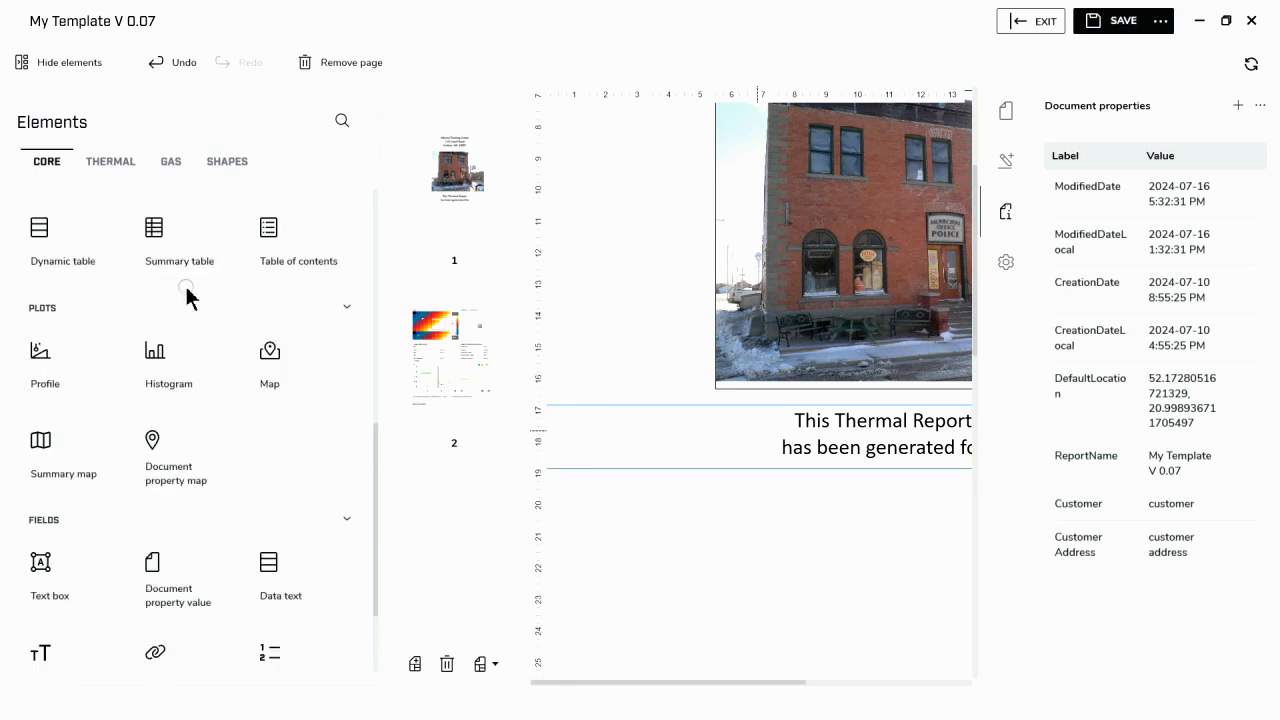
left_click(178, 367)
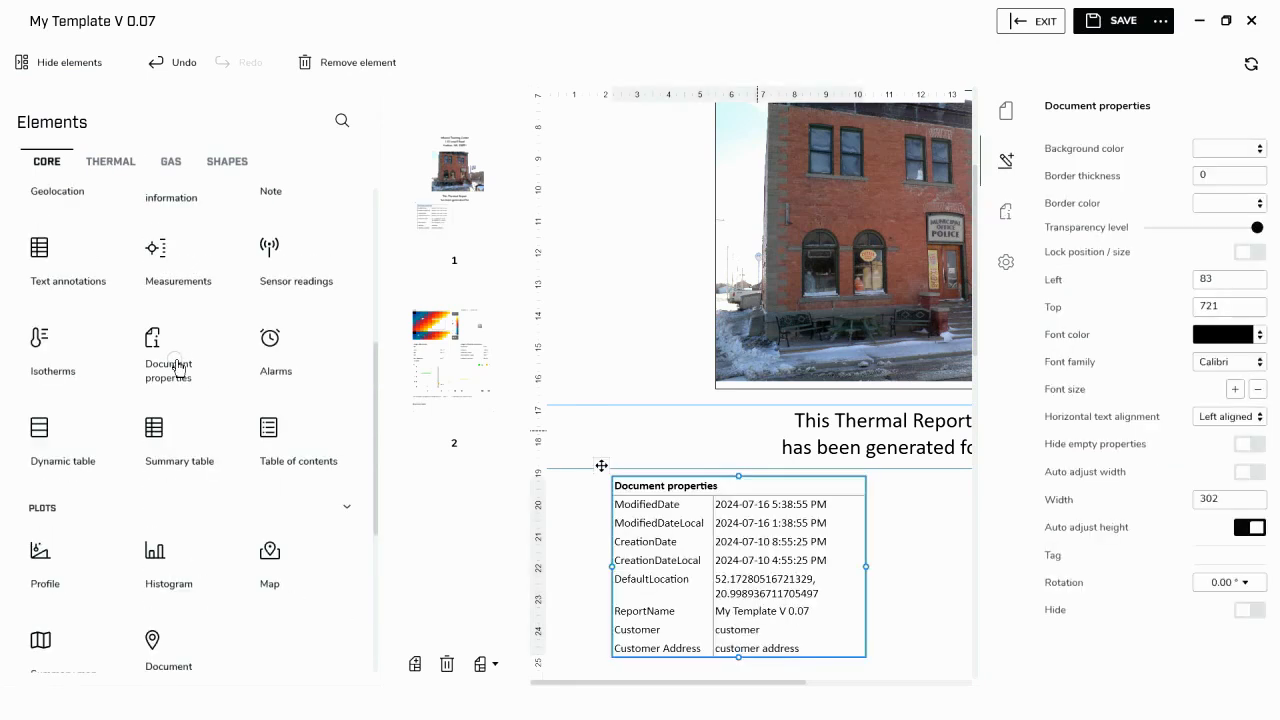
left_click(40, 63)
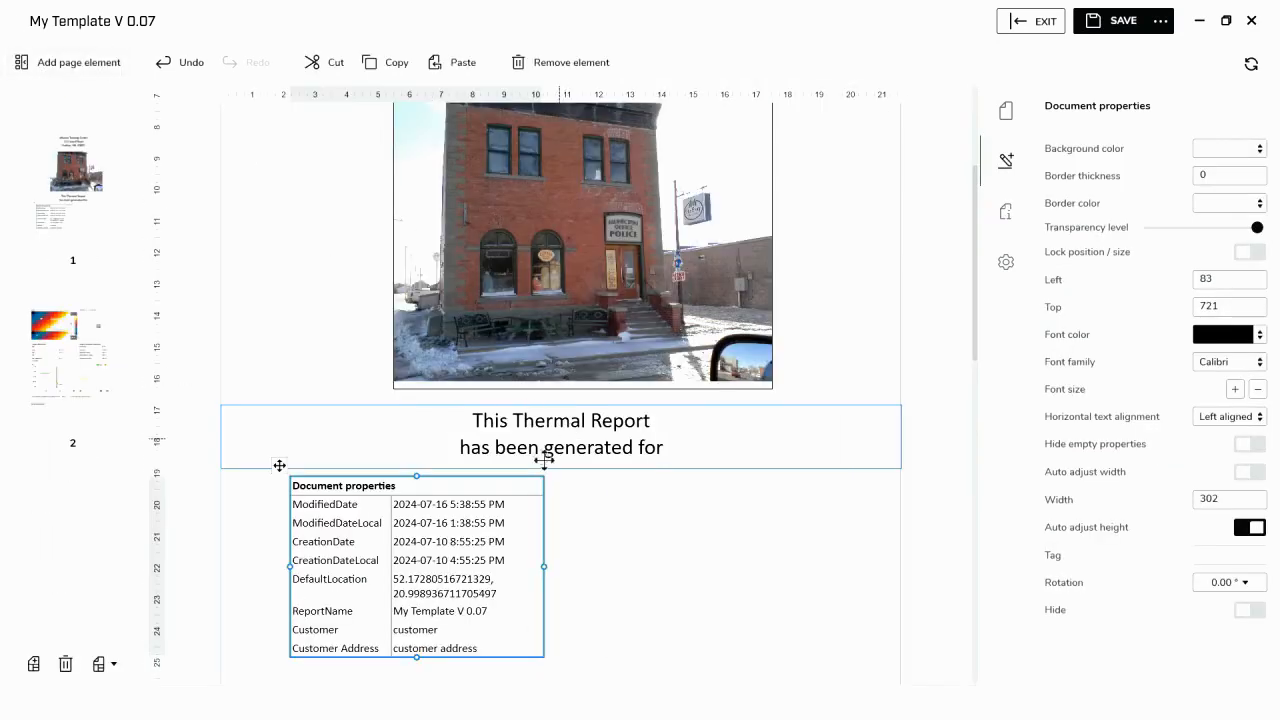
left_click_drag(390, 490, 539, 489)
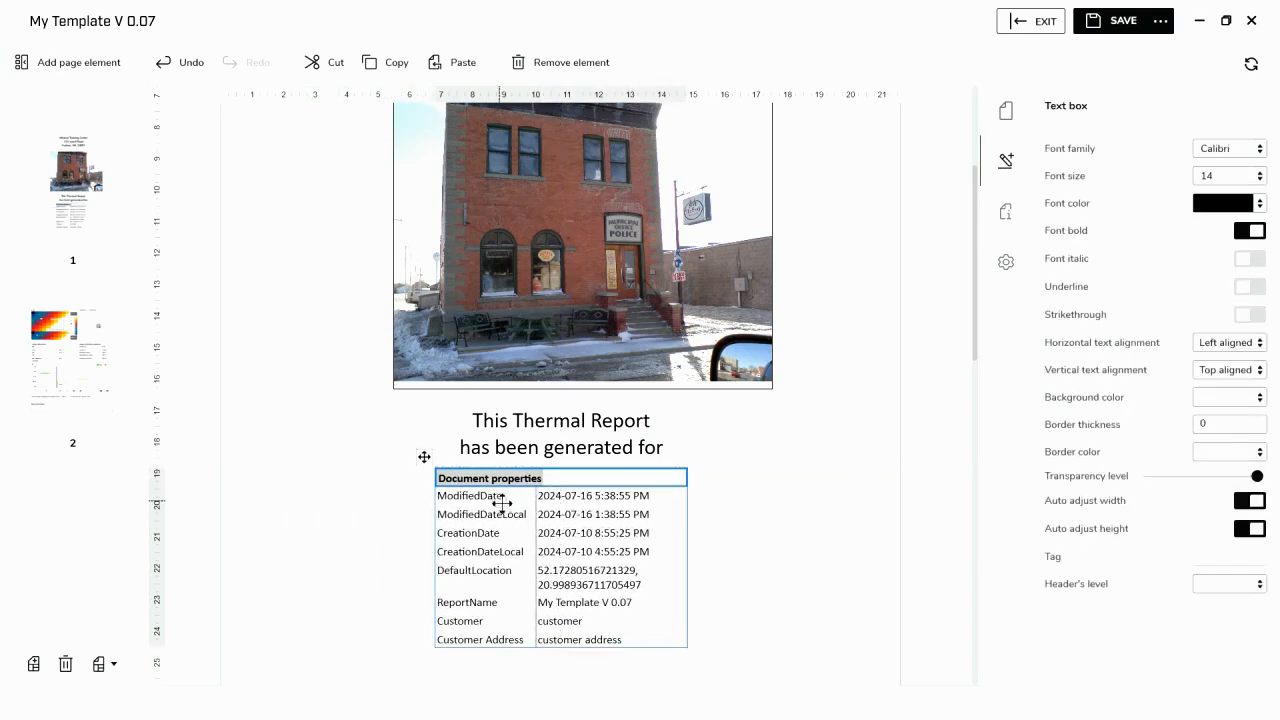
- Remove the ModifiedDate and ModifiedDateLocal rows from the document properties table
left_click(497, 497)
right_click(500, 506)
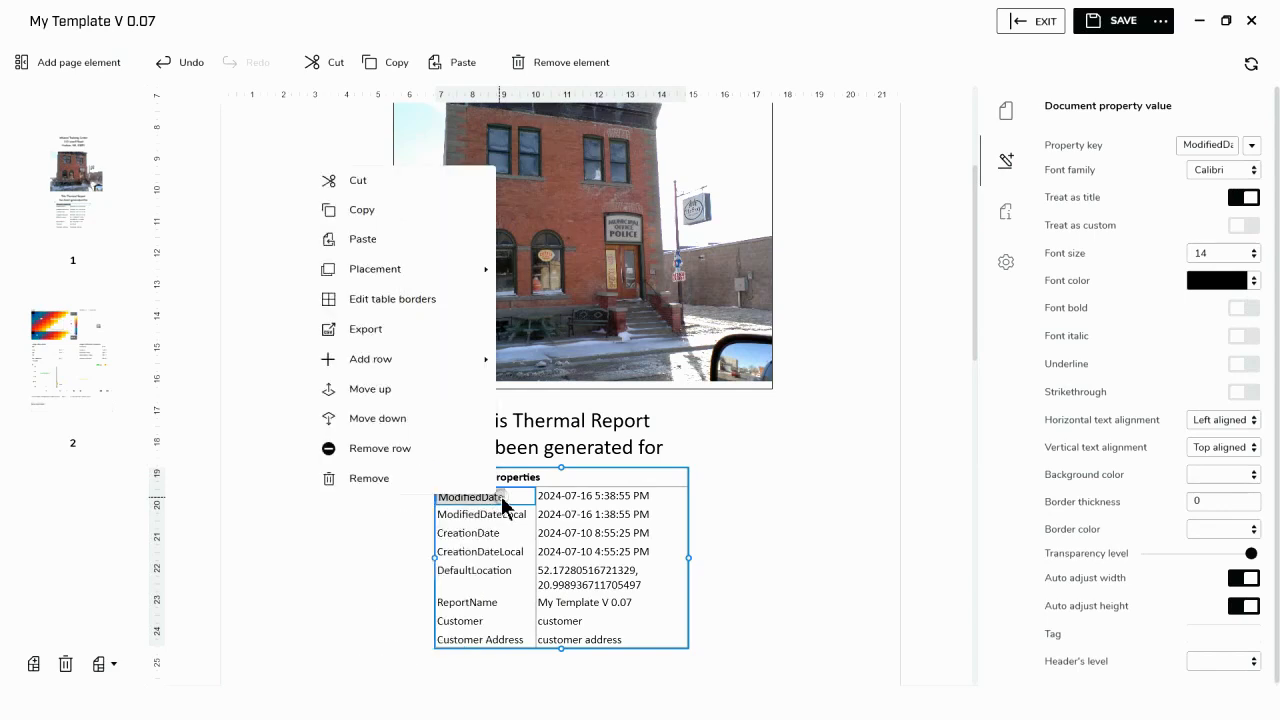
left_click(379, 461)
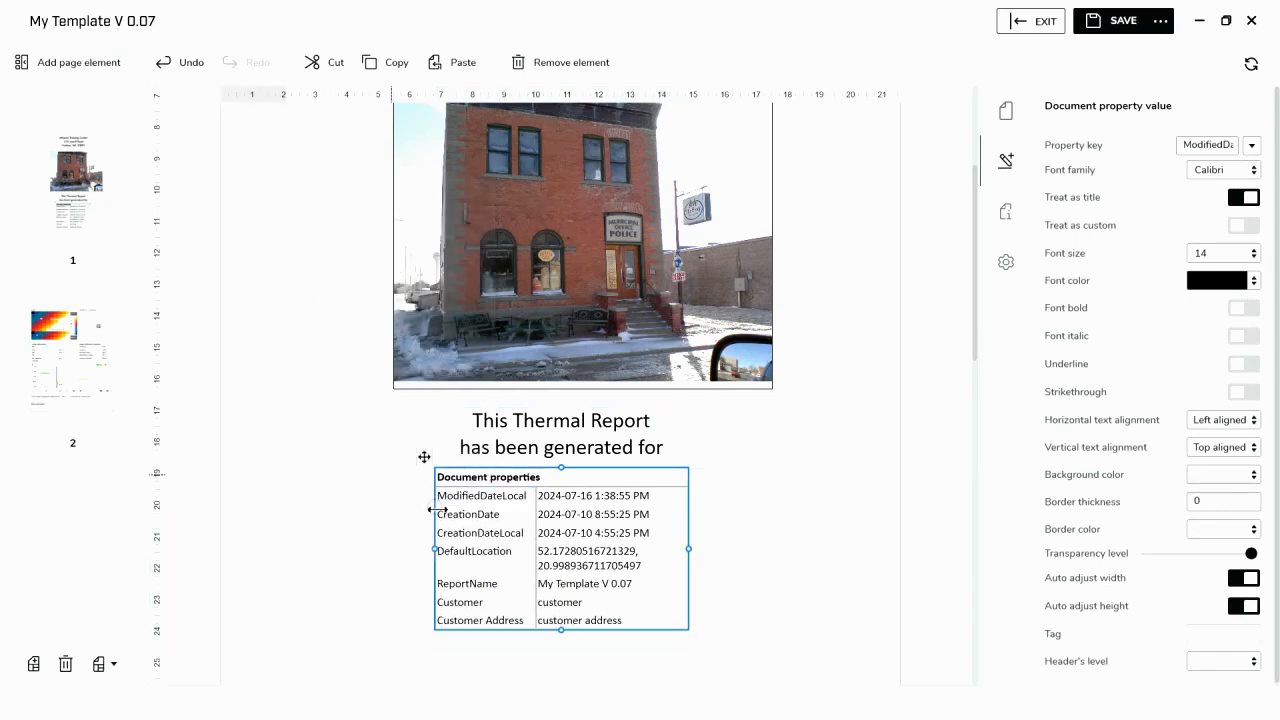
right_click(478, 512)
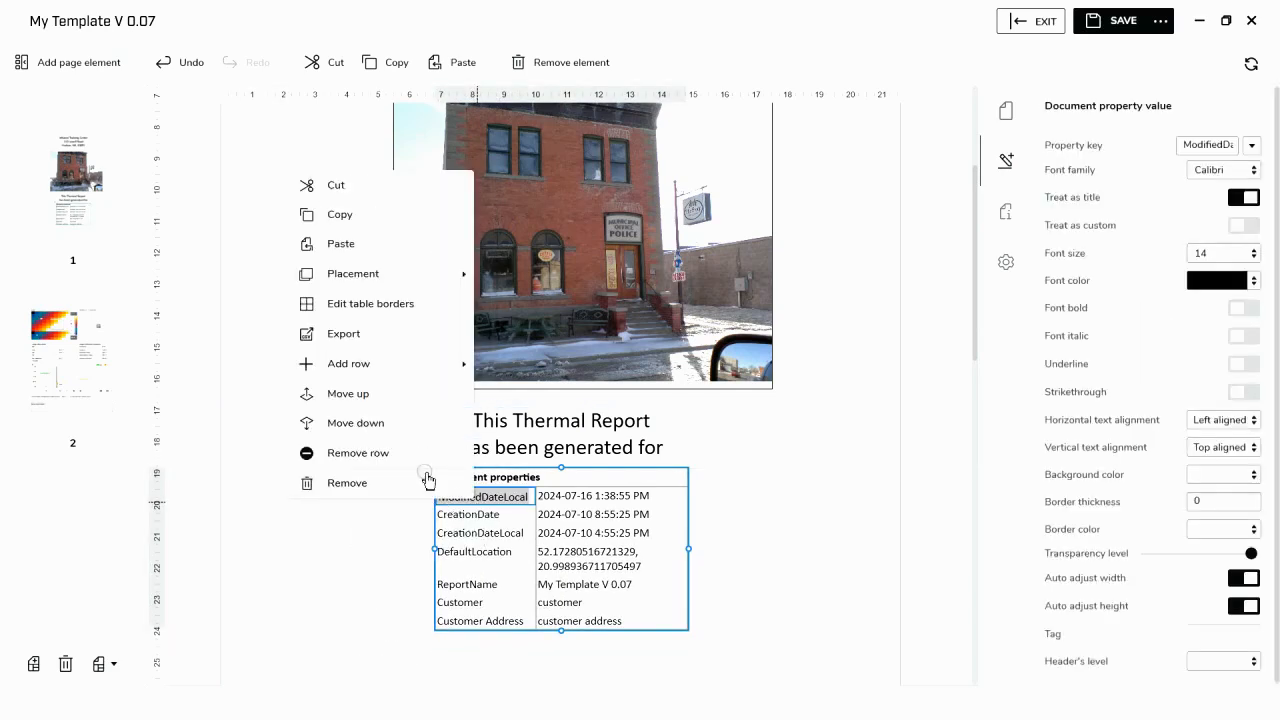
left_click(391, 462)
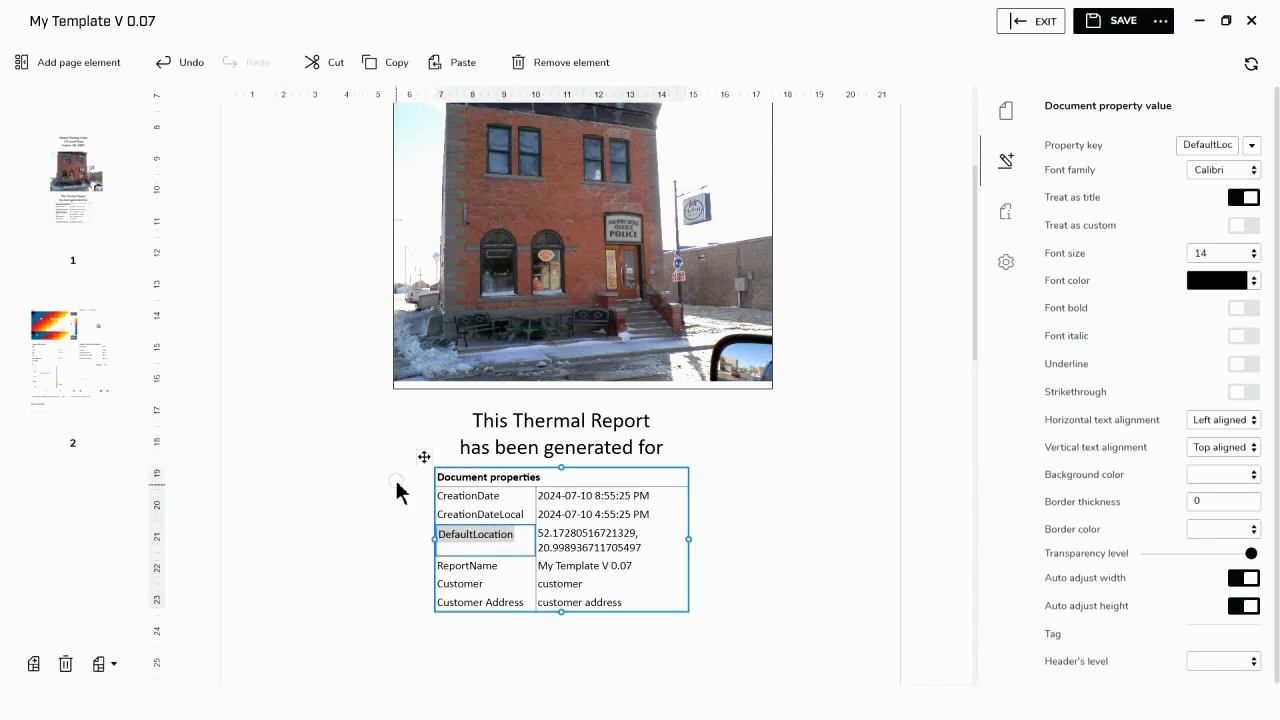
- Delete the whole document properties table from the cover page
left_click(424, 456)
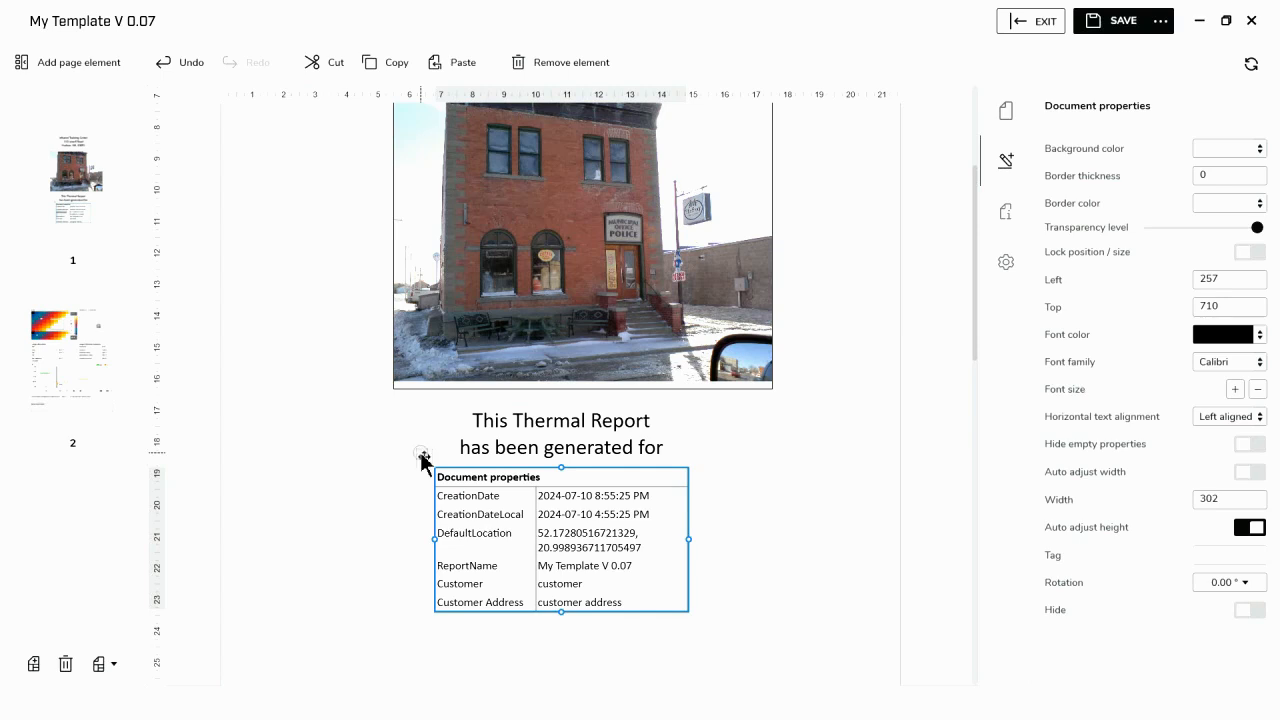
right_click(424, 456)
left_click(309, 686)
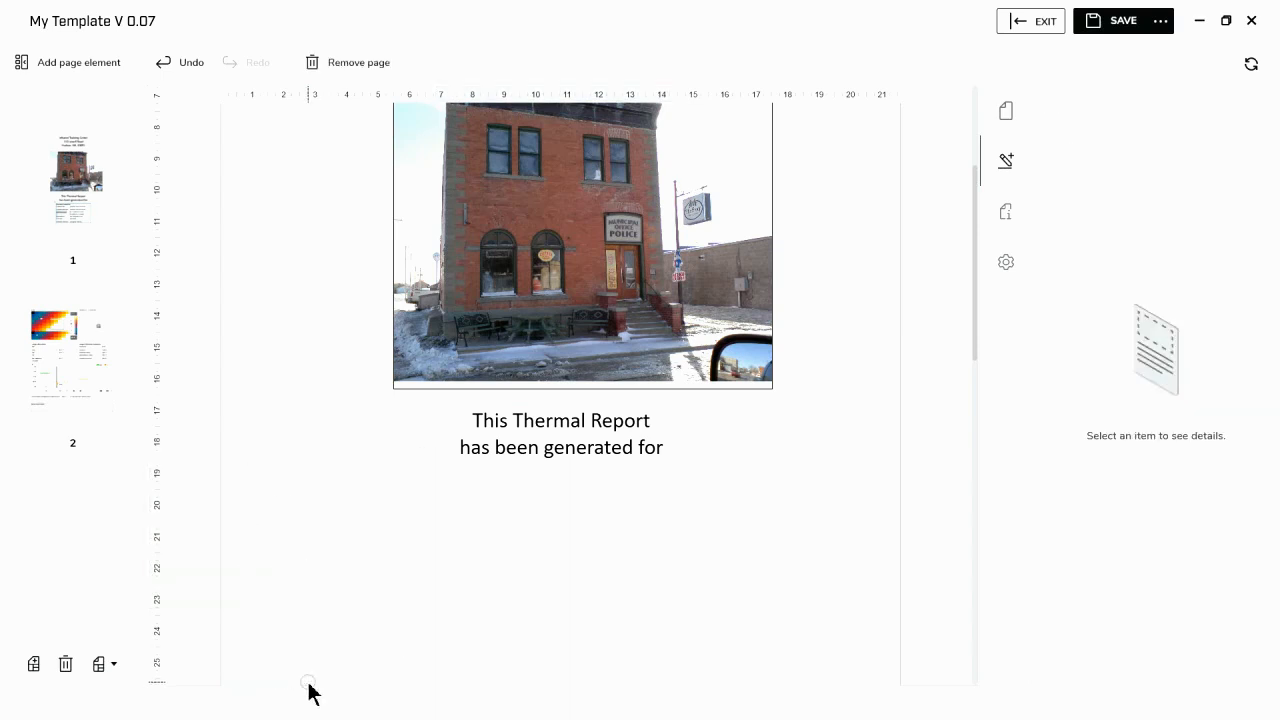
- Insert a Document property value field and stretch it across the page width beneath the report sentence, at left 0 and top 710
left_click(39, 66)
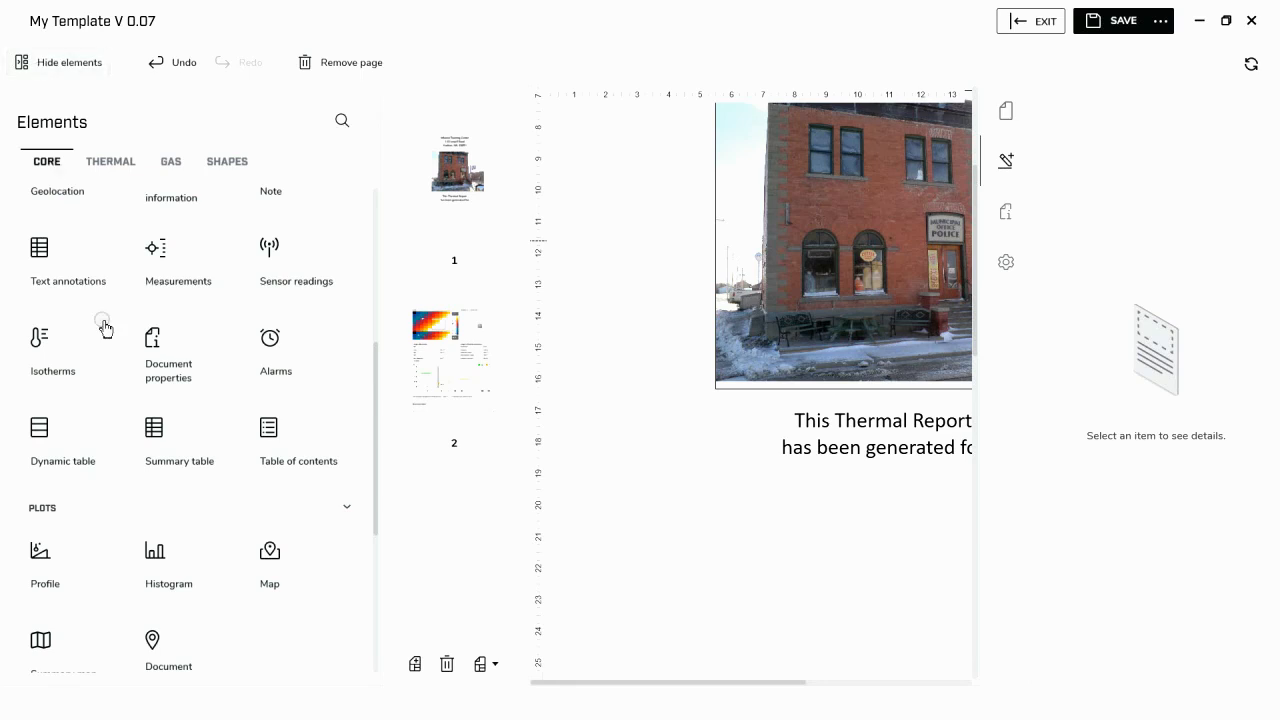
scroll(180, 416, "down", 2)
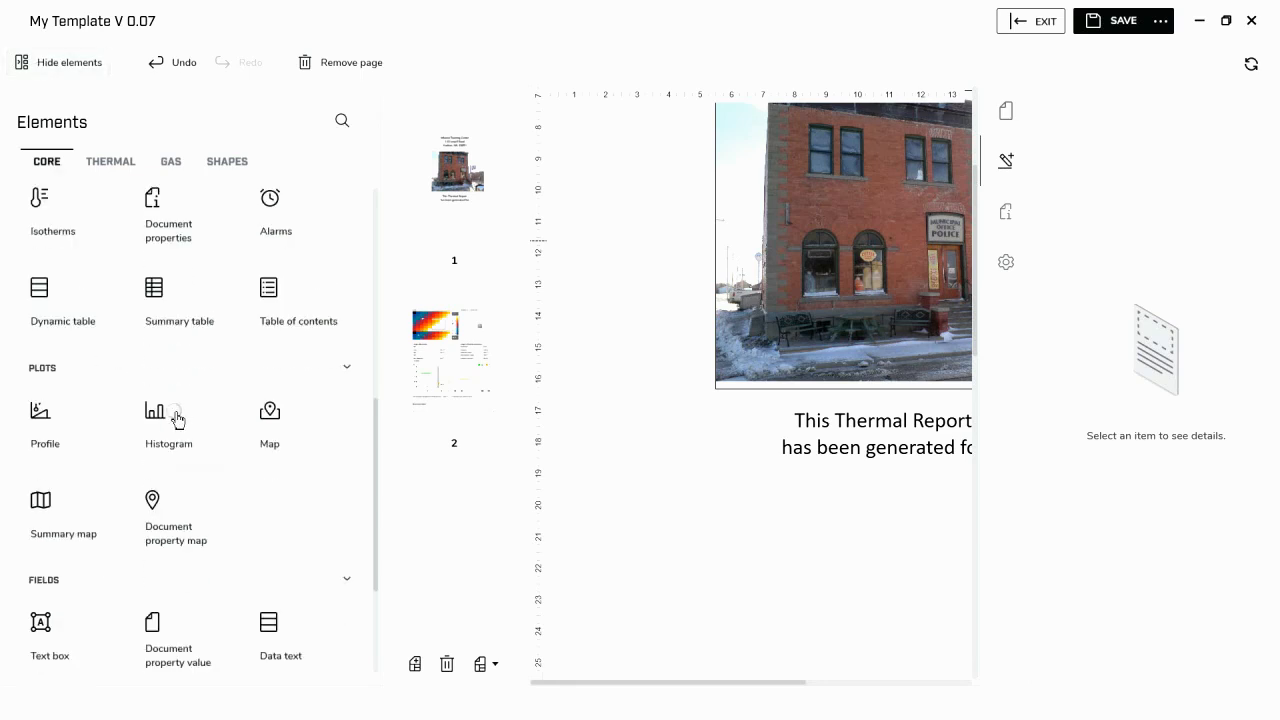
left_click(200, 668)
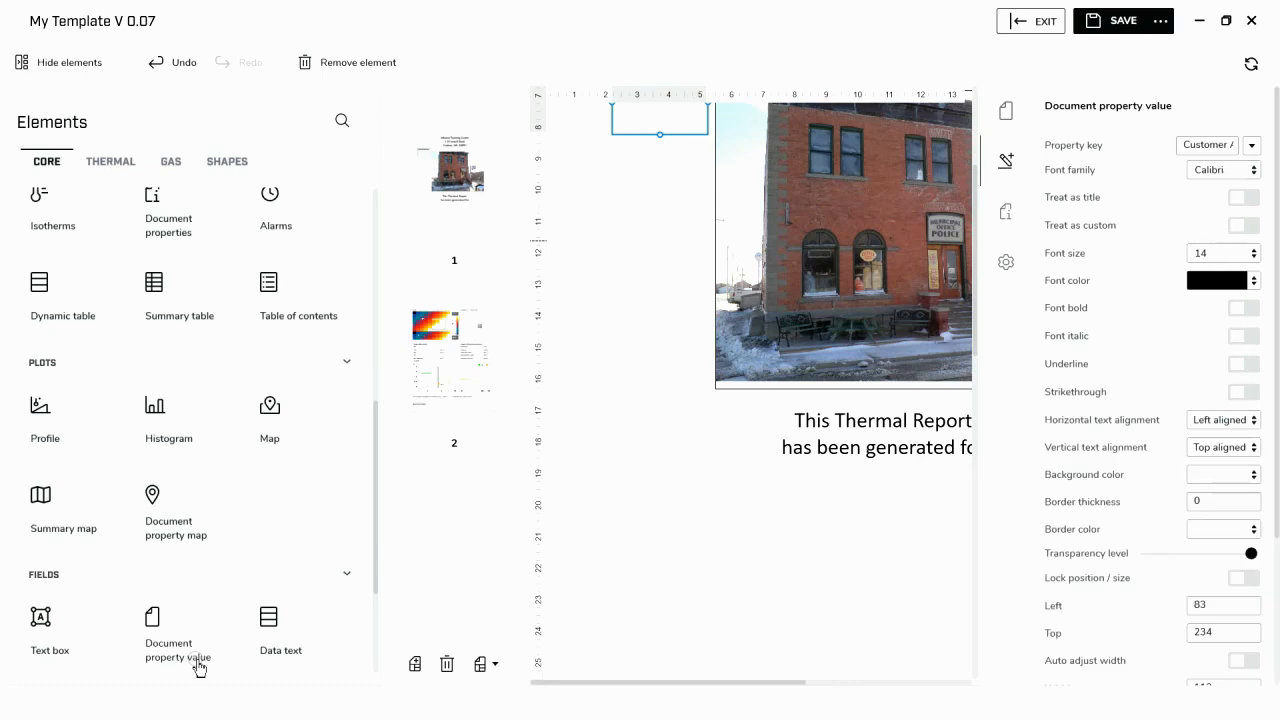
left_click(95, 70)
left_click_drag(320, 123, 894, 516)
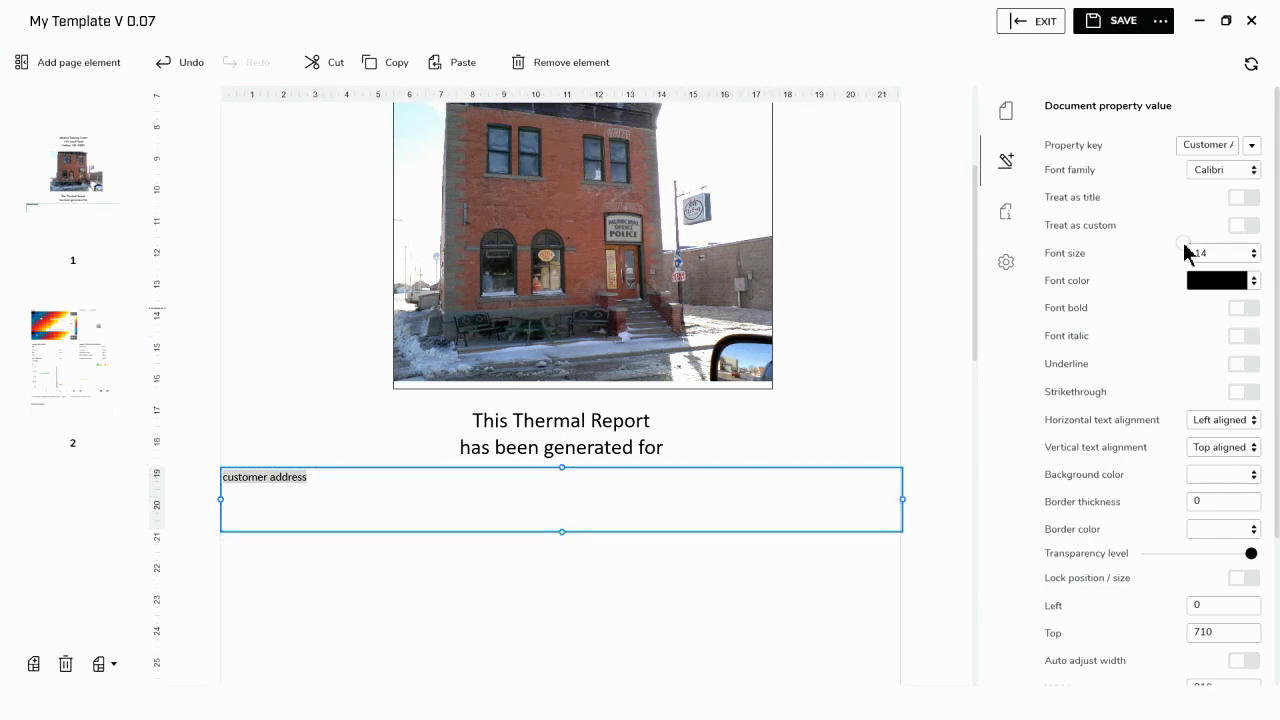
- Set the new property value field's font size to 26 and its horizontal text alignment to Centered
left_click(1254, 258)
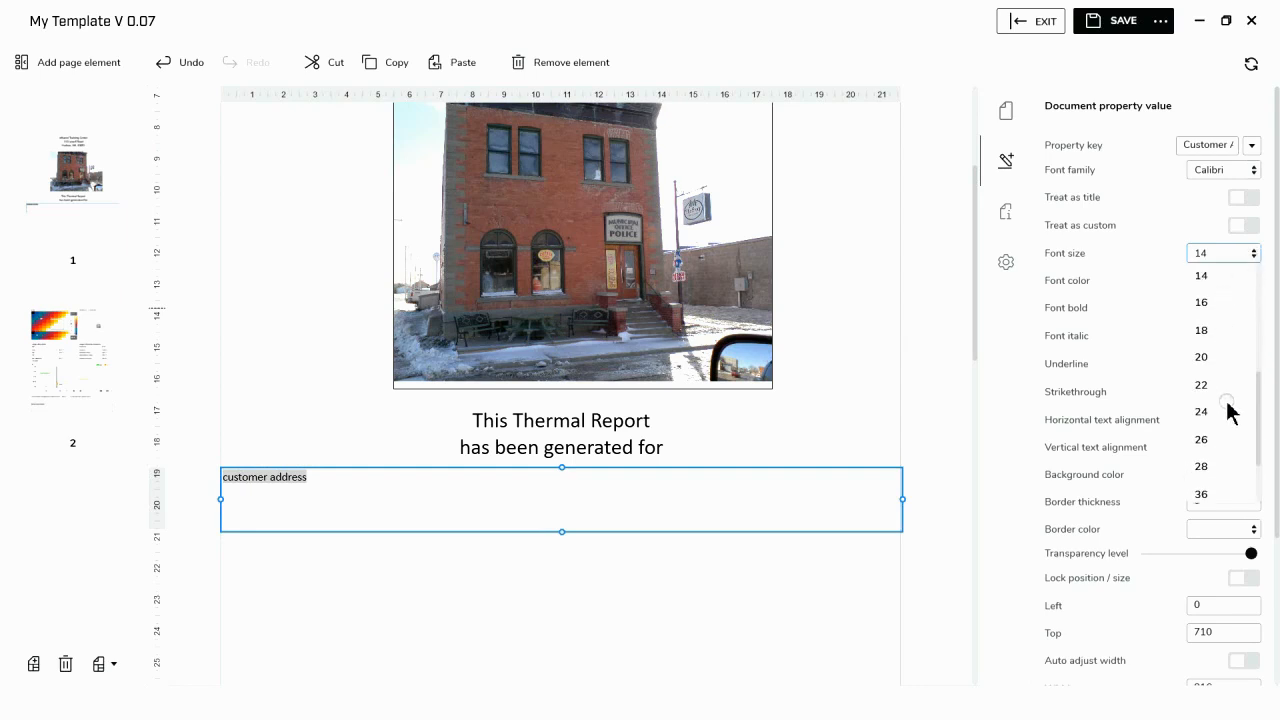
left_click(1220, 449)
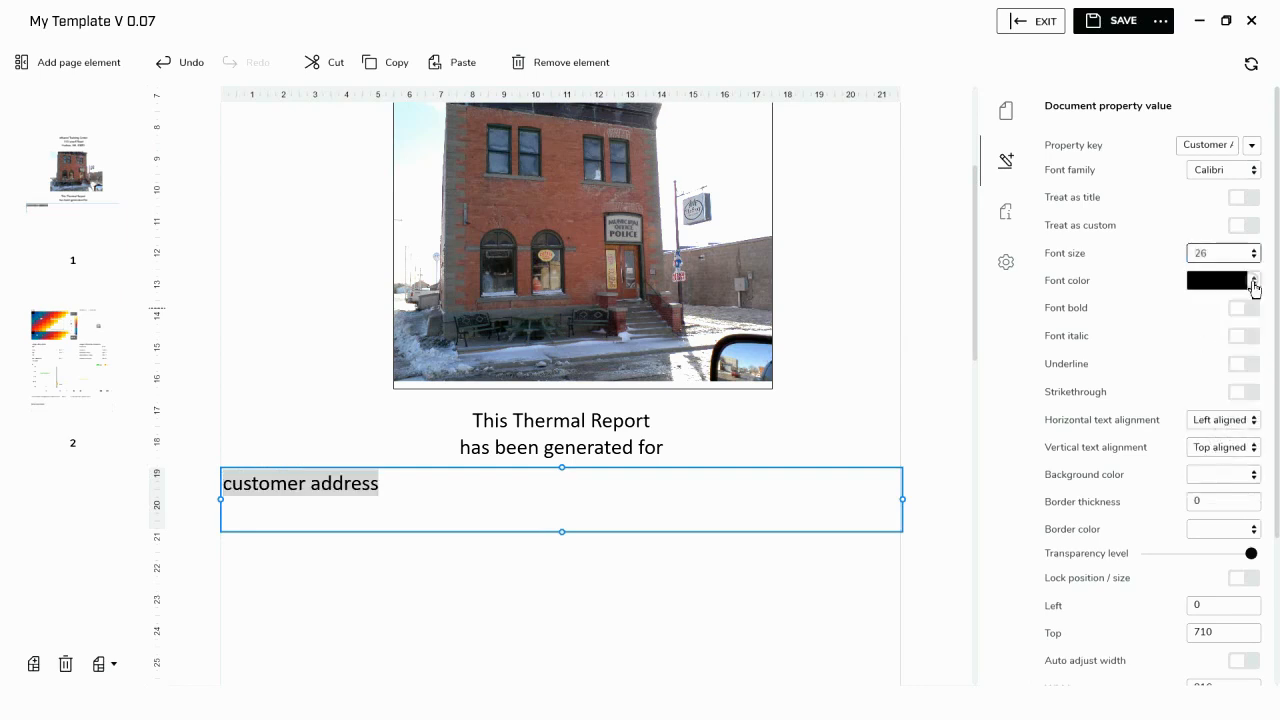
left_click(1232, 420)
left_click(1216, 470)
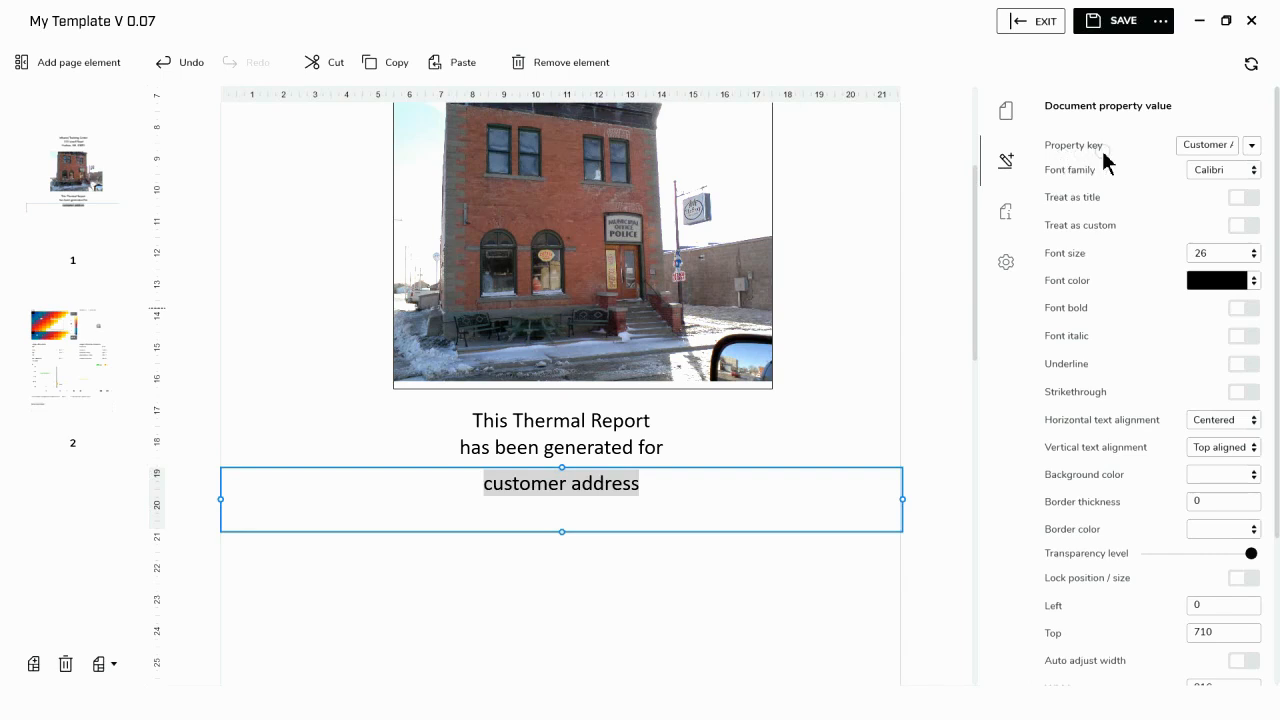
- Set the field's property key to Customer and shrink the box height to fit its single line
left_click(1251, 150)
left_click(1155, 216)
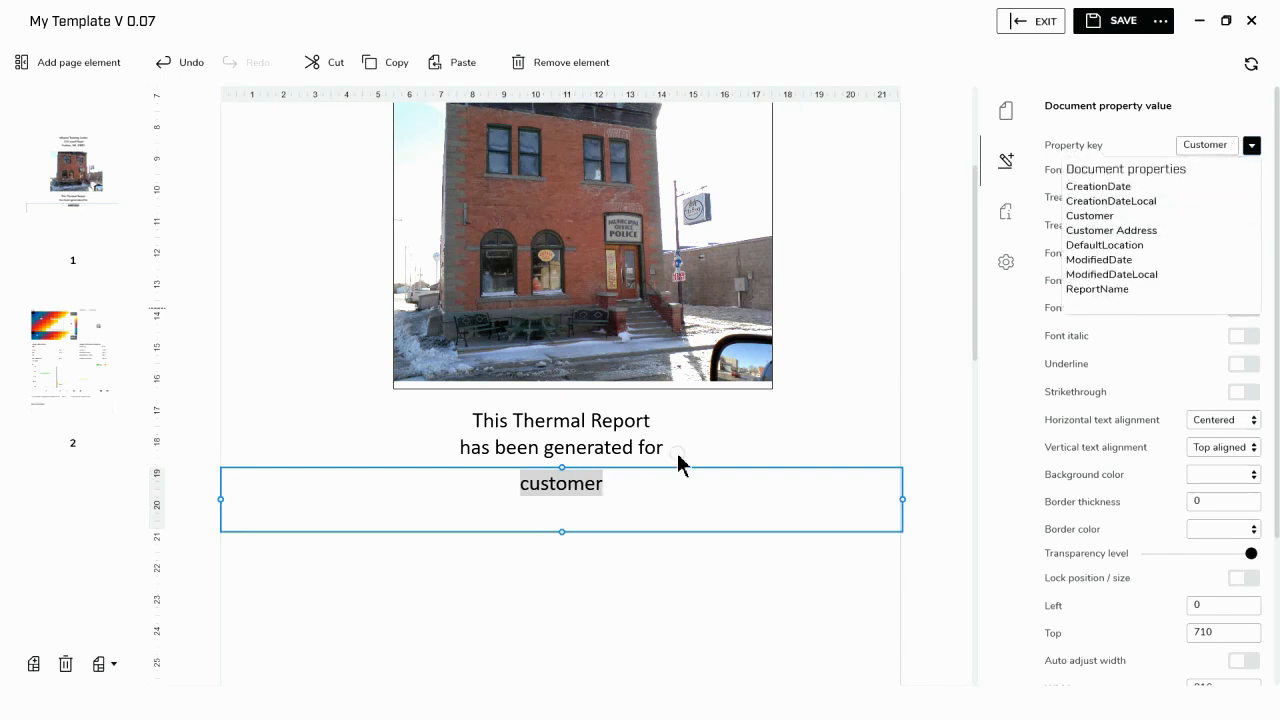
left_click_drag(560, 529, 574, 506)
left_click(543, 574)
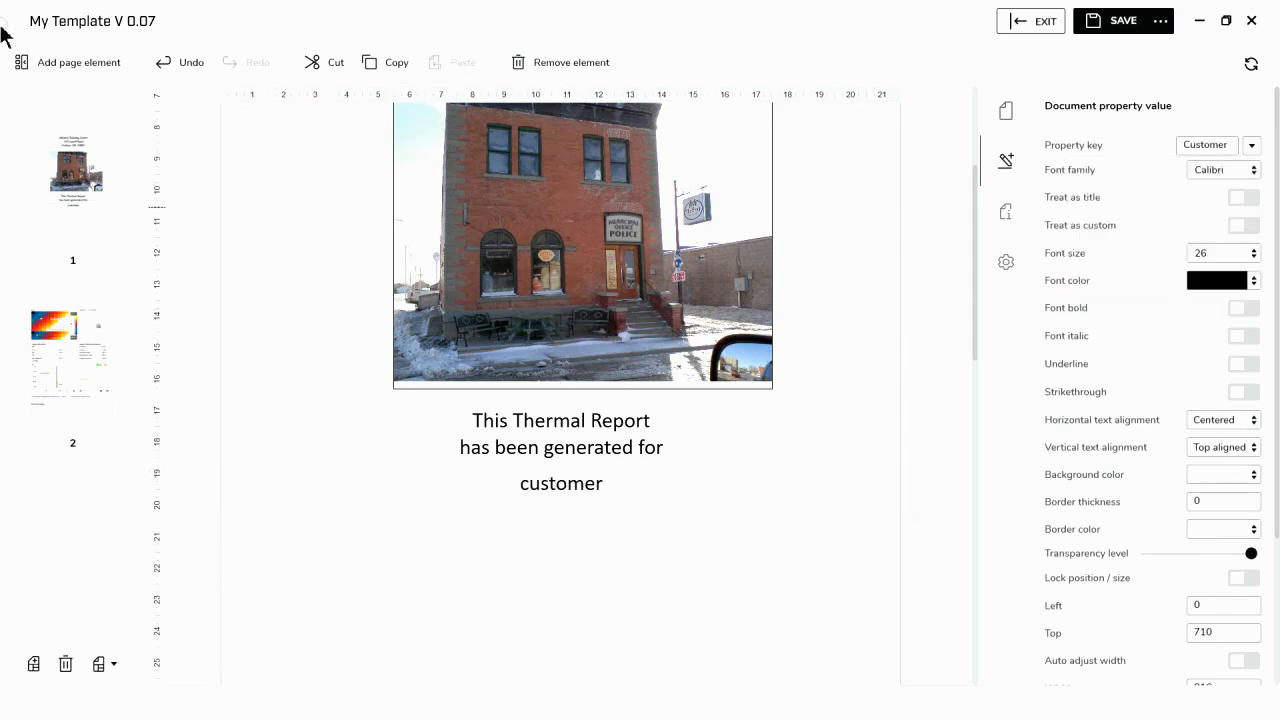
- Insert a second Document property value field for Customer Address, page-wide beneath the customer field, at left 0 and top 751
left_click(61, 59)
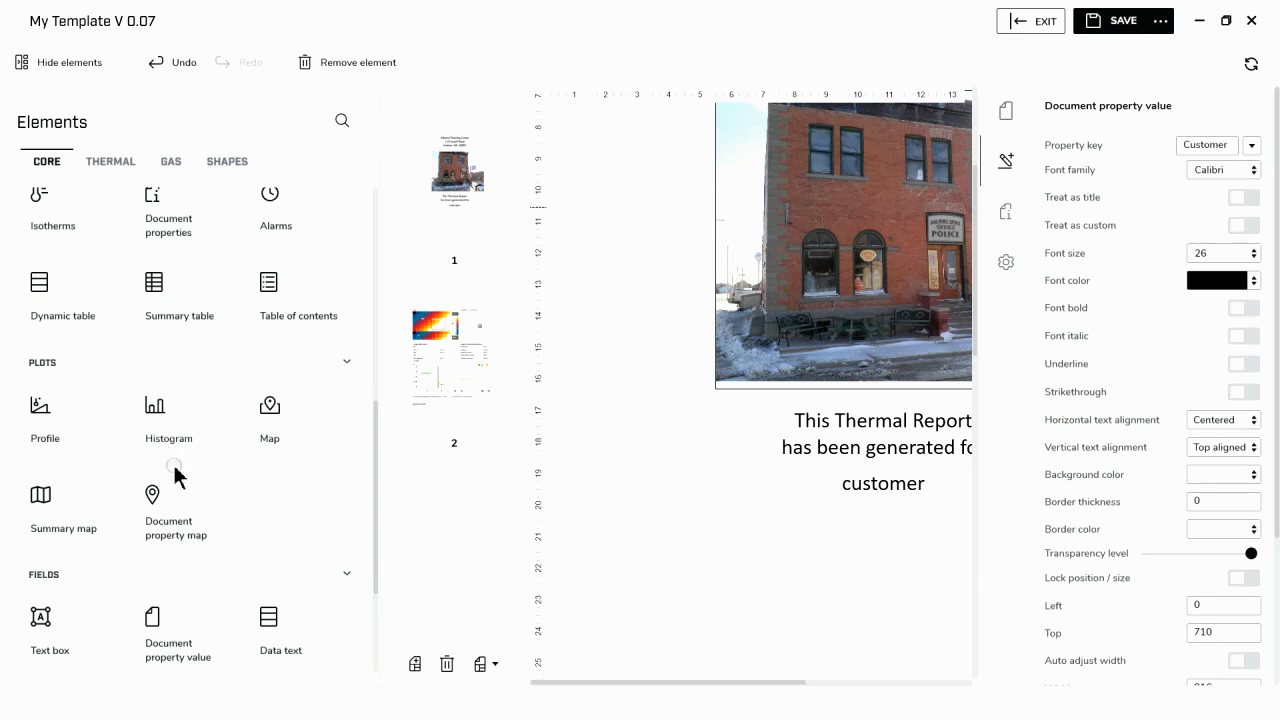
left_click(191, 641)
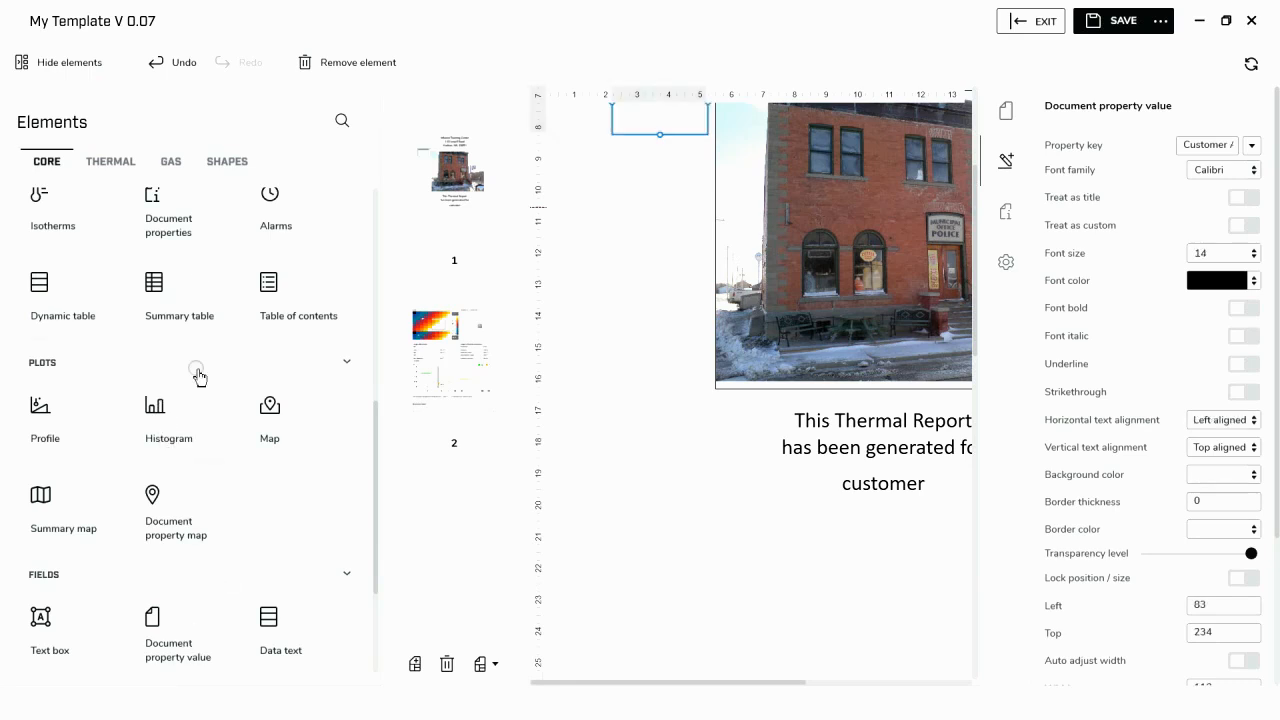
left_click(62, 60)
left_click_drag(331, 118, 890, 522)
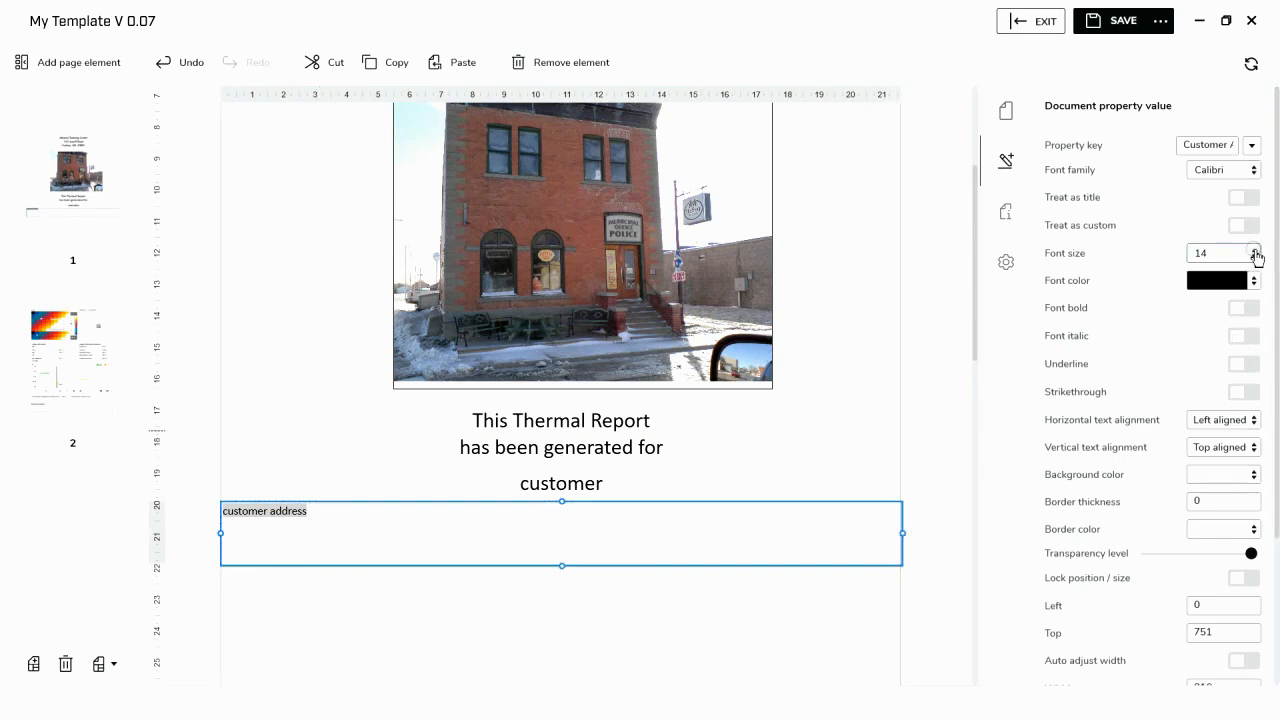
- Format the customer address field with font size 26 and Centered alignment, and shrink its box height to one line
left_click(1255, 256)
left_click(1202, 445)
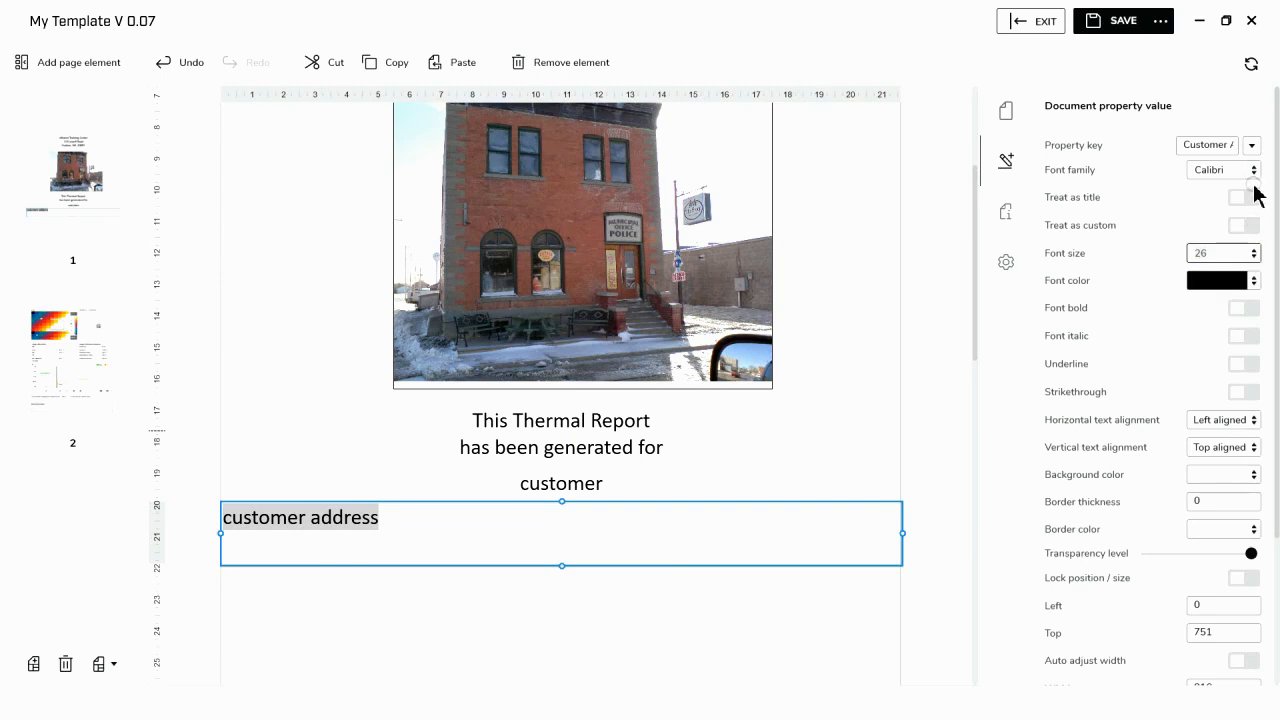
left_click(1226, 422)
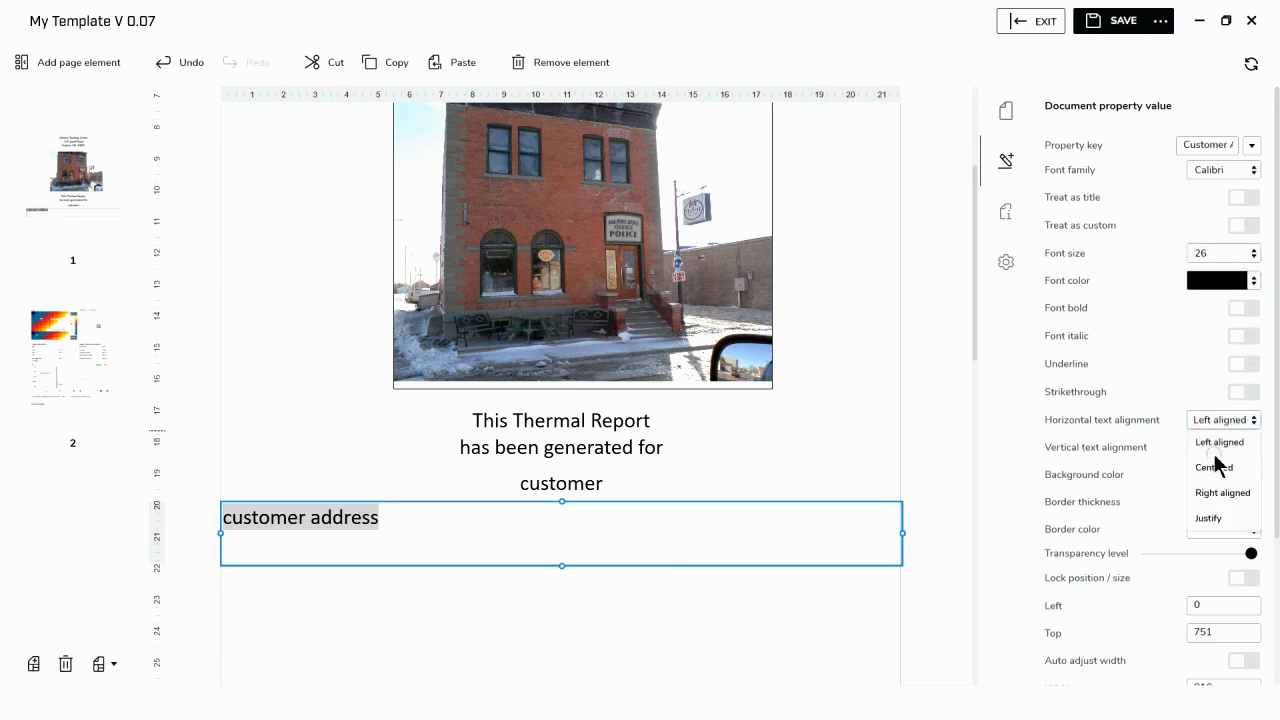
left_click(1216, 466)
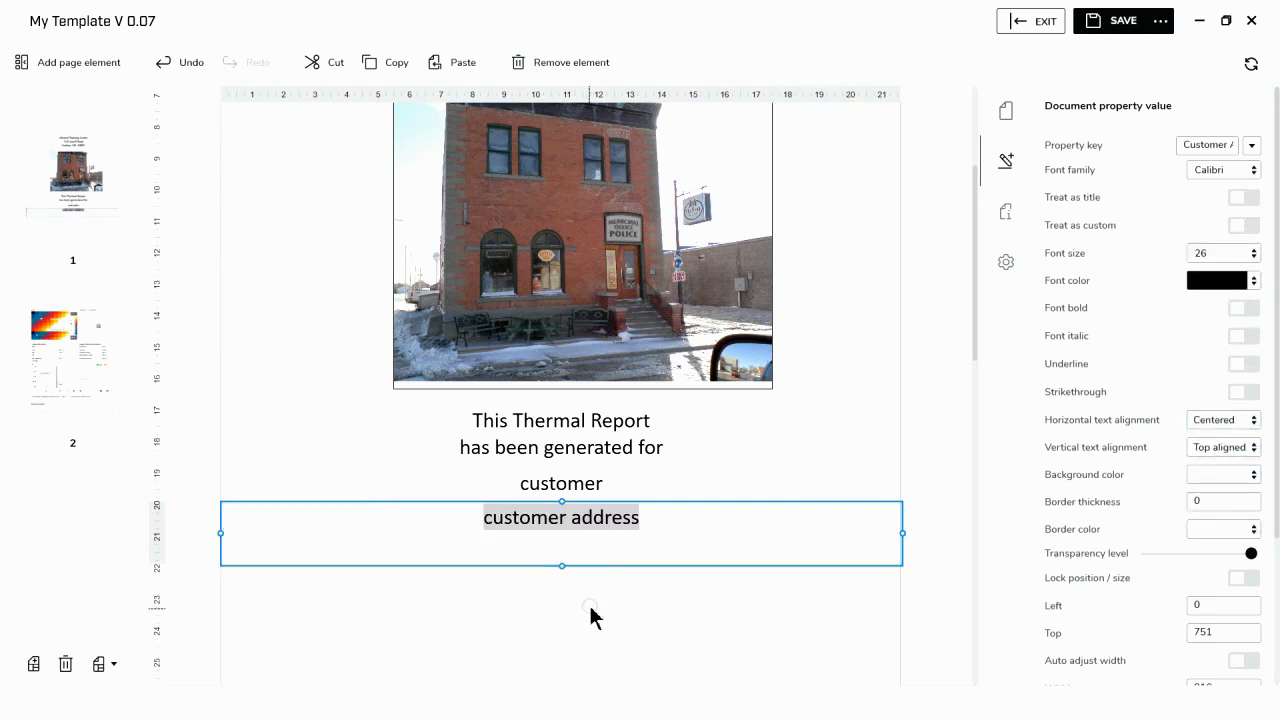
left_click_drag(562, 566, 563, 535)
left_click(565, 597)
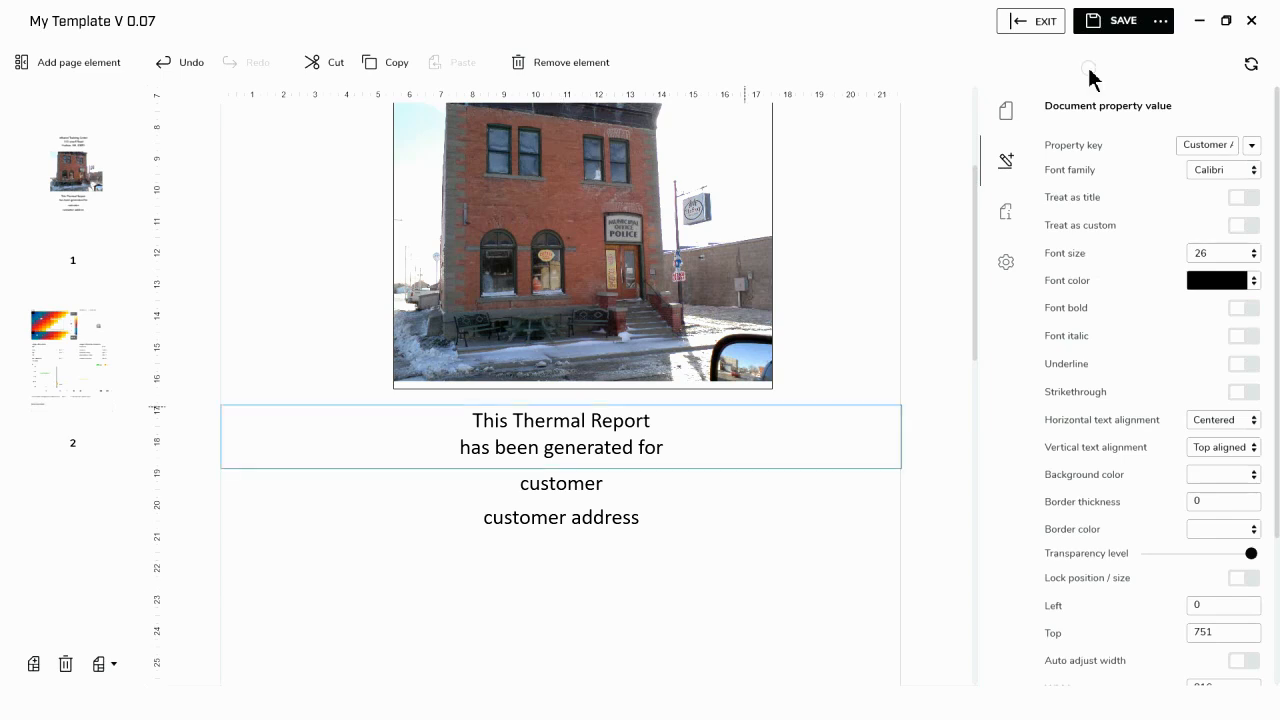
- Save the template and exit the template editor
left_click(1122, 31)
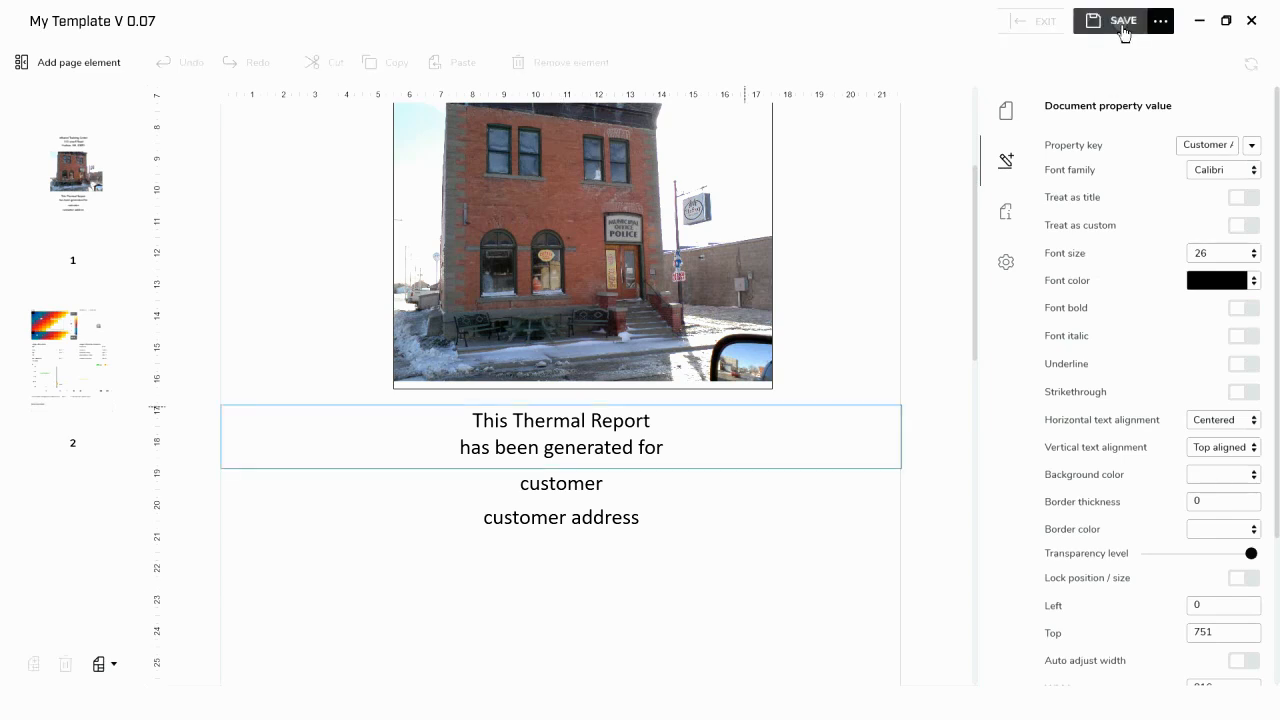
left_click(1038, 32)
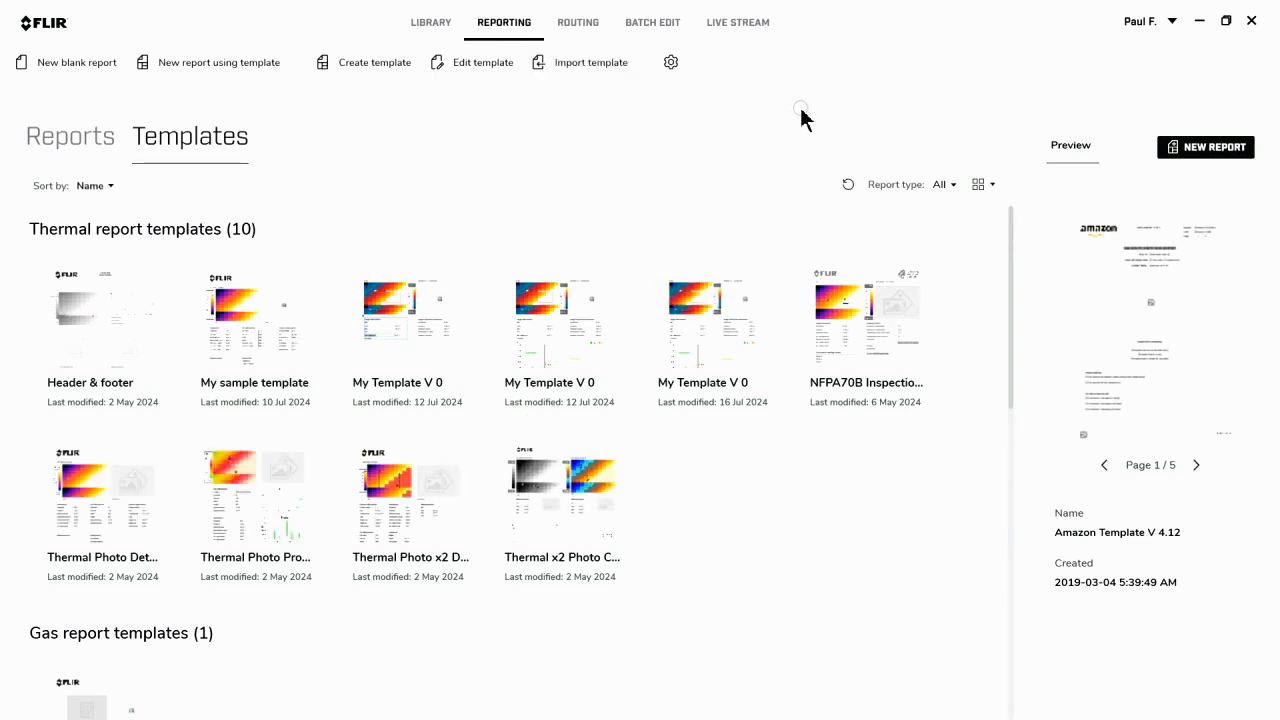
- Enable "Show prompt for document properties" in the Reporting settings and save the settings
left_click(669, 61)
left_click(299, 257)
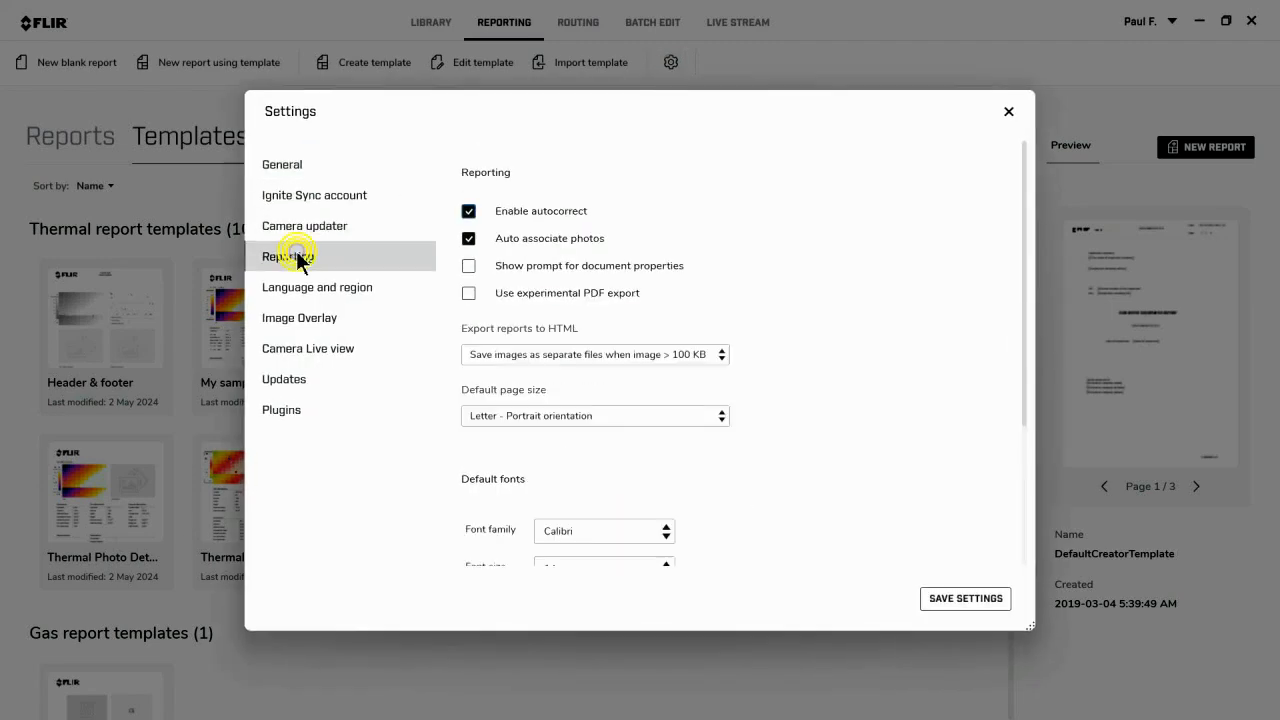
left_click(468, 267)
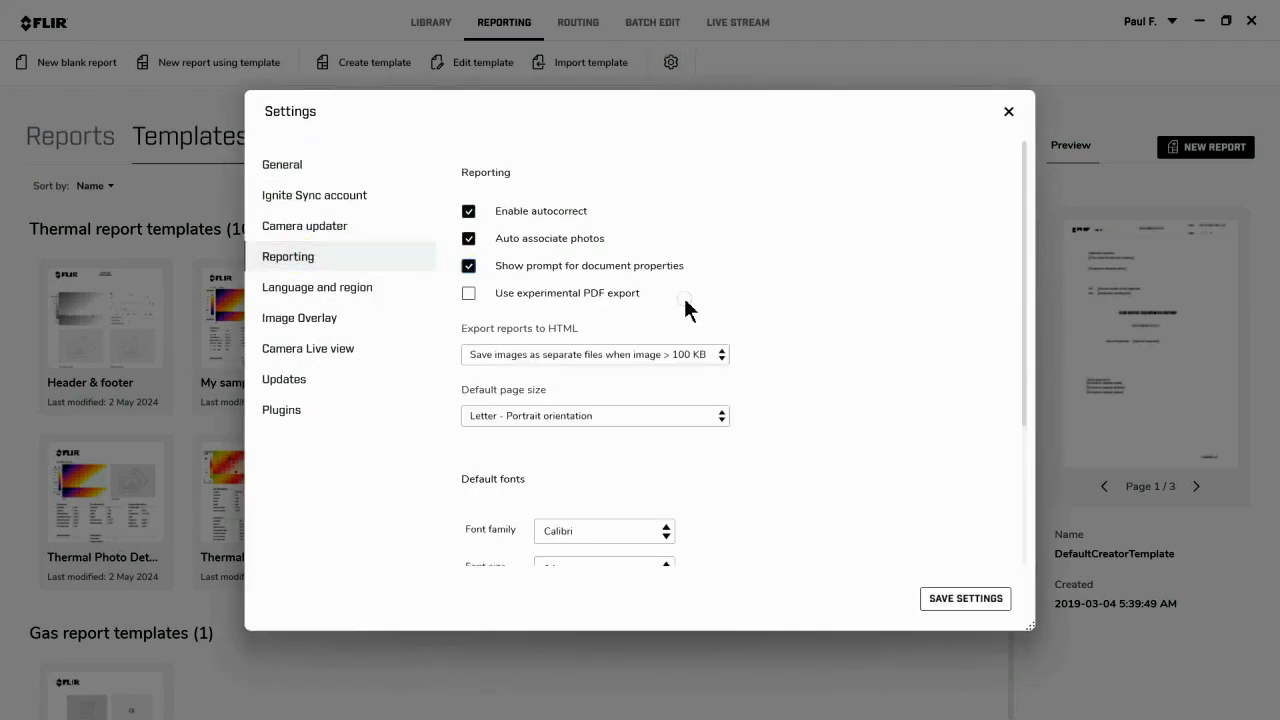
left_click(970, 600)
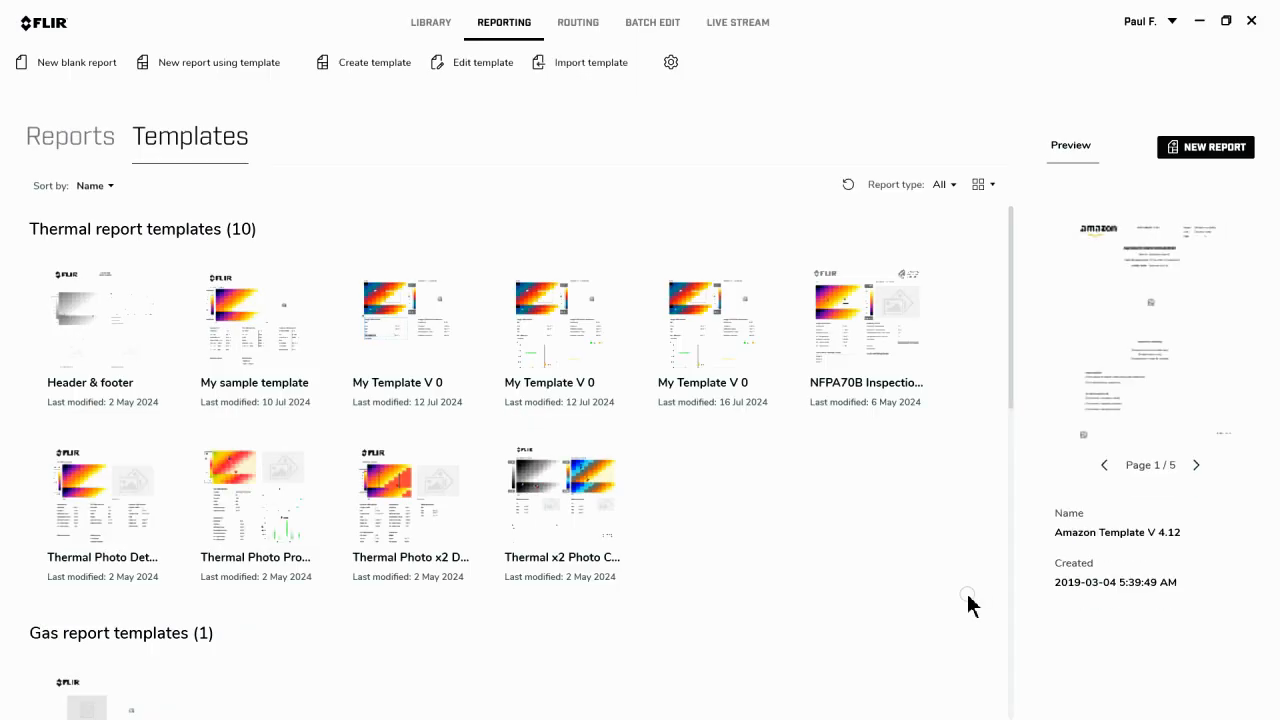
- Start a new report from the My Template V 0 template modified 16 Jul 2024 and add thermal images from the 100_FLIR folder
double_click(731, 320)
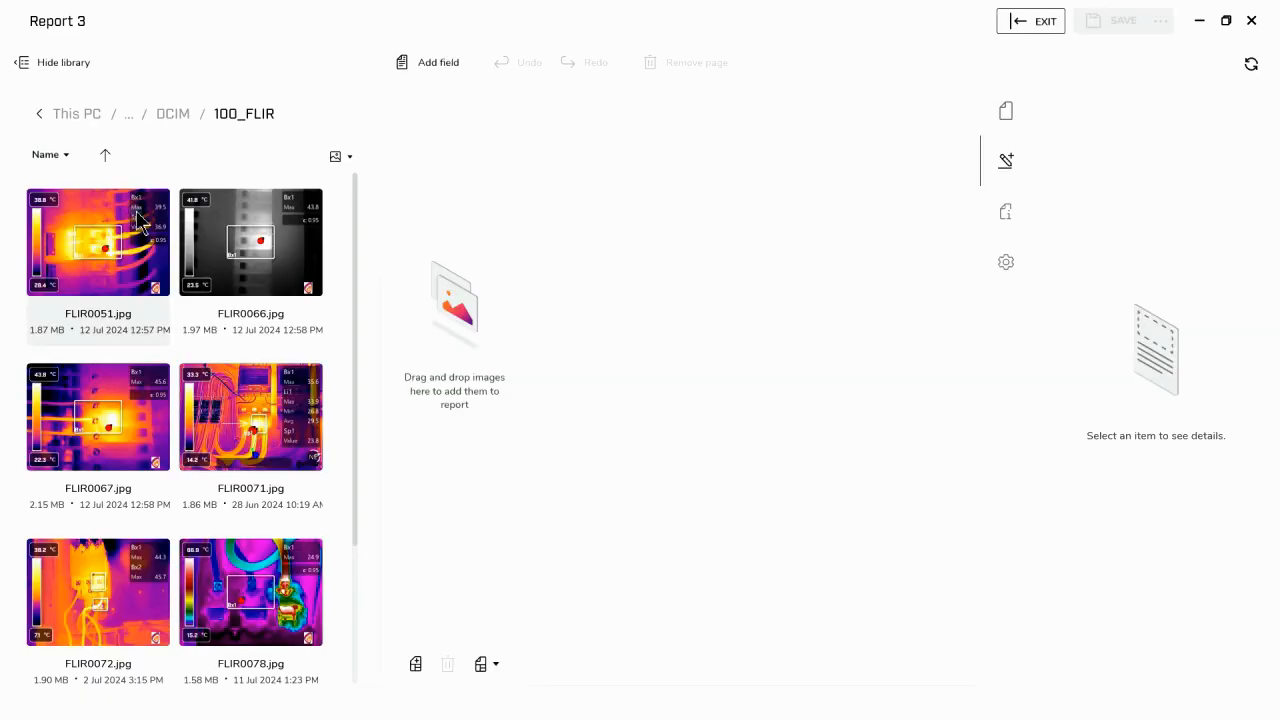
left_click(266, 614, "shift")
left_click_drag(257, 439, 428, 433)
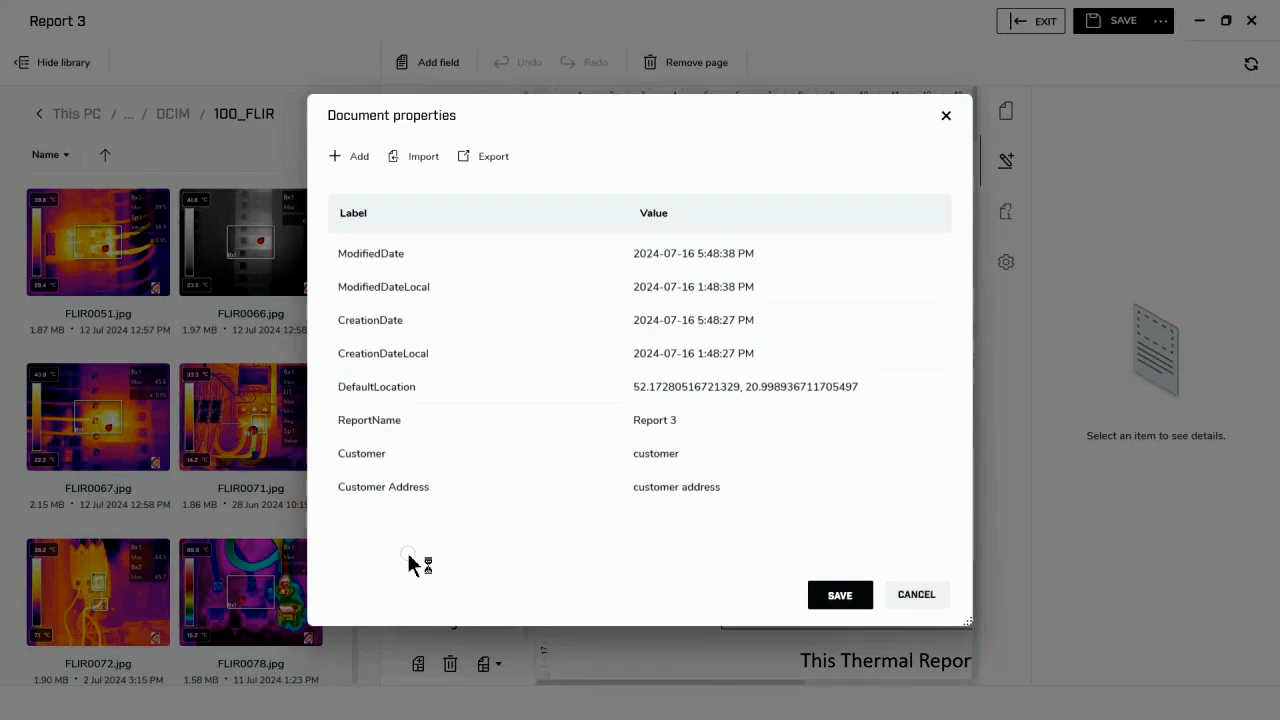
- Set the Customer document property value to "Teleydne FLIR"
left_click(632, 452)
left_click_drag(691, 452, 590, 452)
type("Teleydne FLIR")
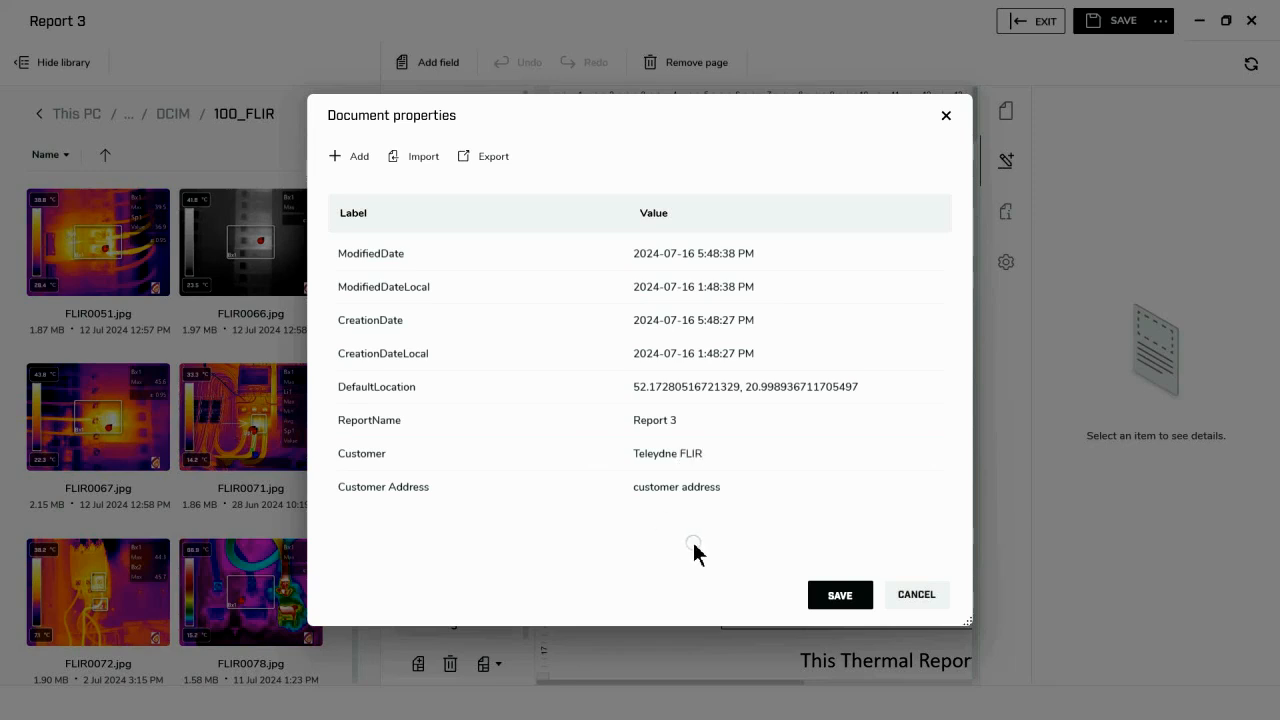
- Set the Customer Address property to the customer's city and state, save the document properties and view the report's cover page
left_click_drag(728, 486, 612, 490)
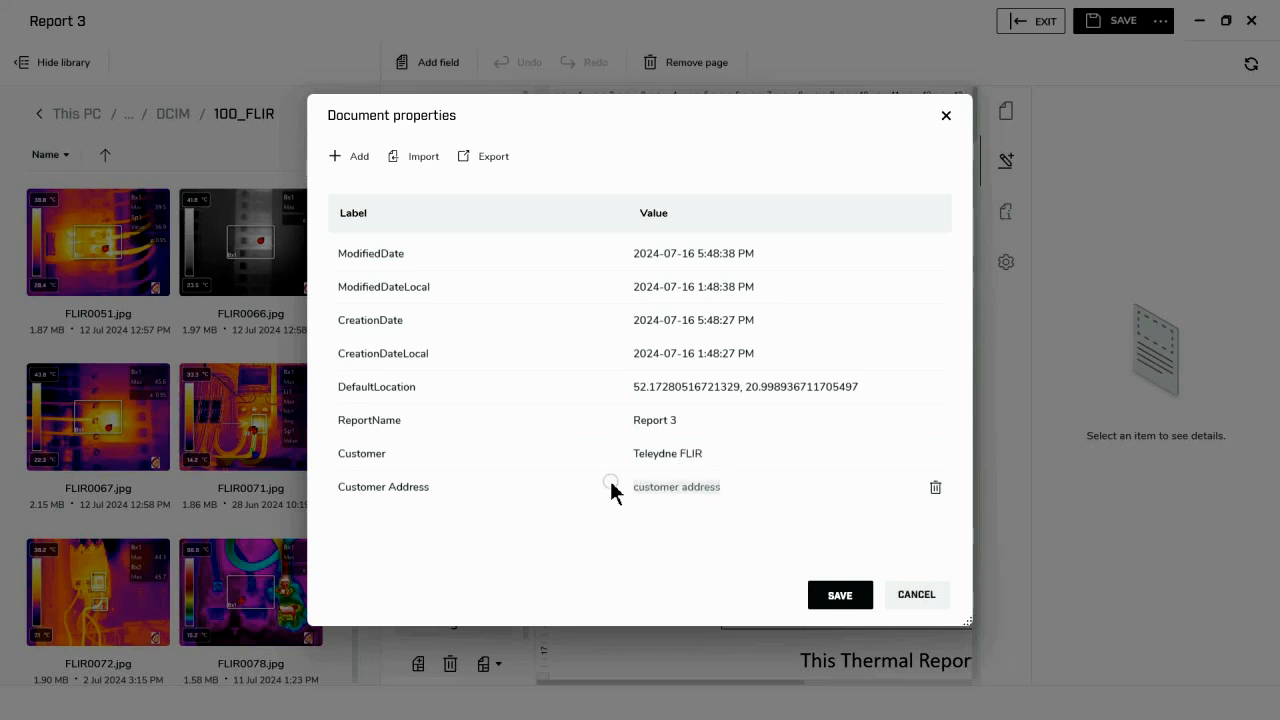
type("Nashua,NH")
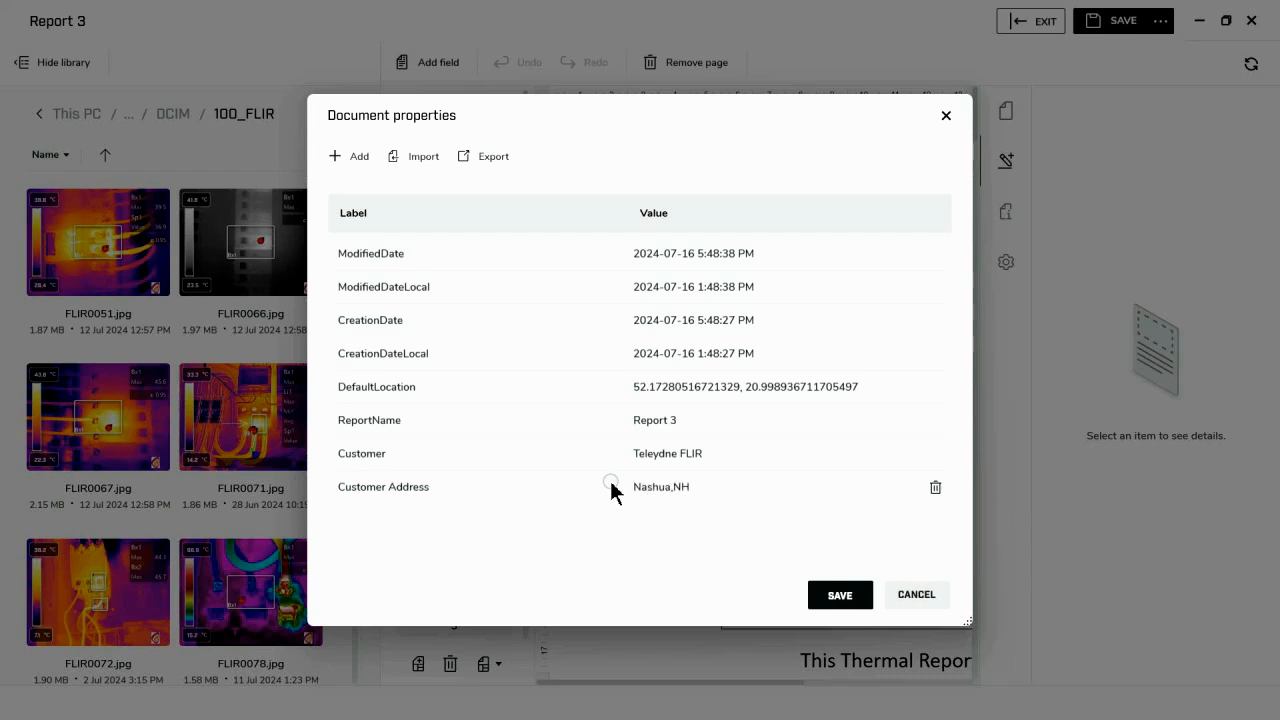
left_click(838, 597)
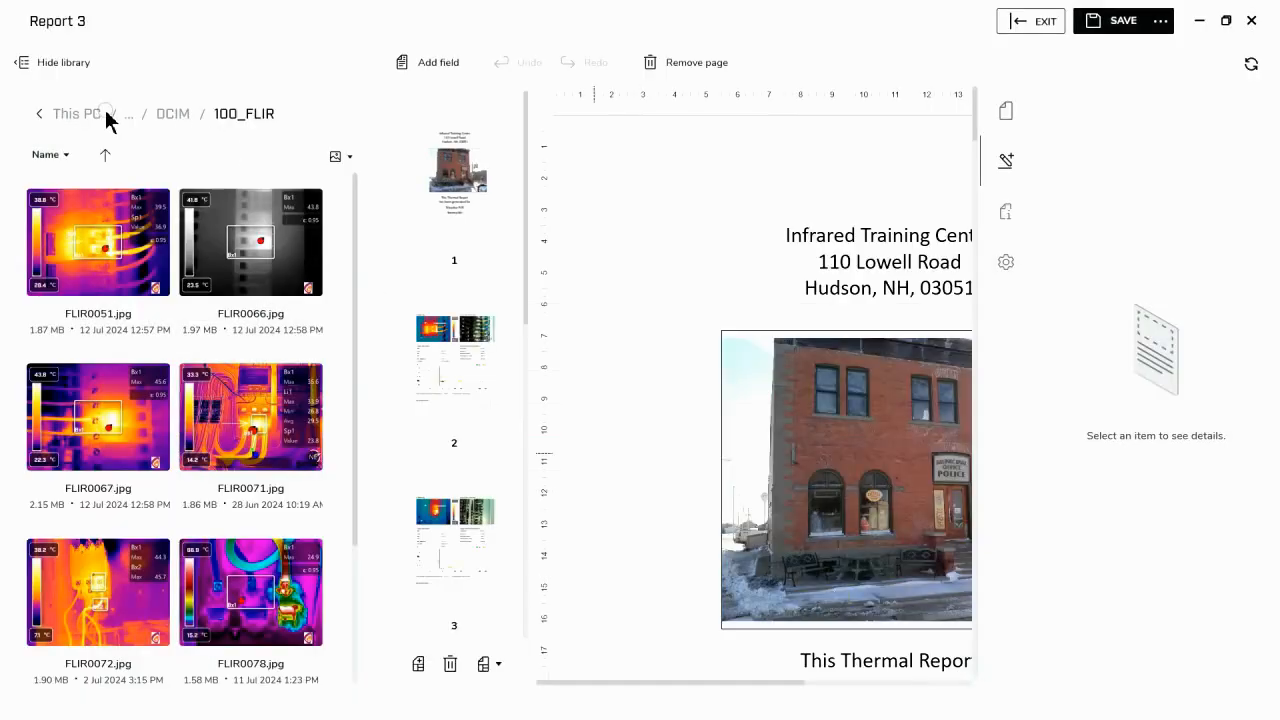
left_click(70, 65)
scroll(643, 290, "down", 5)
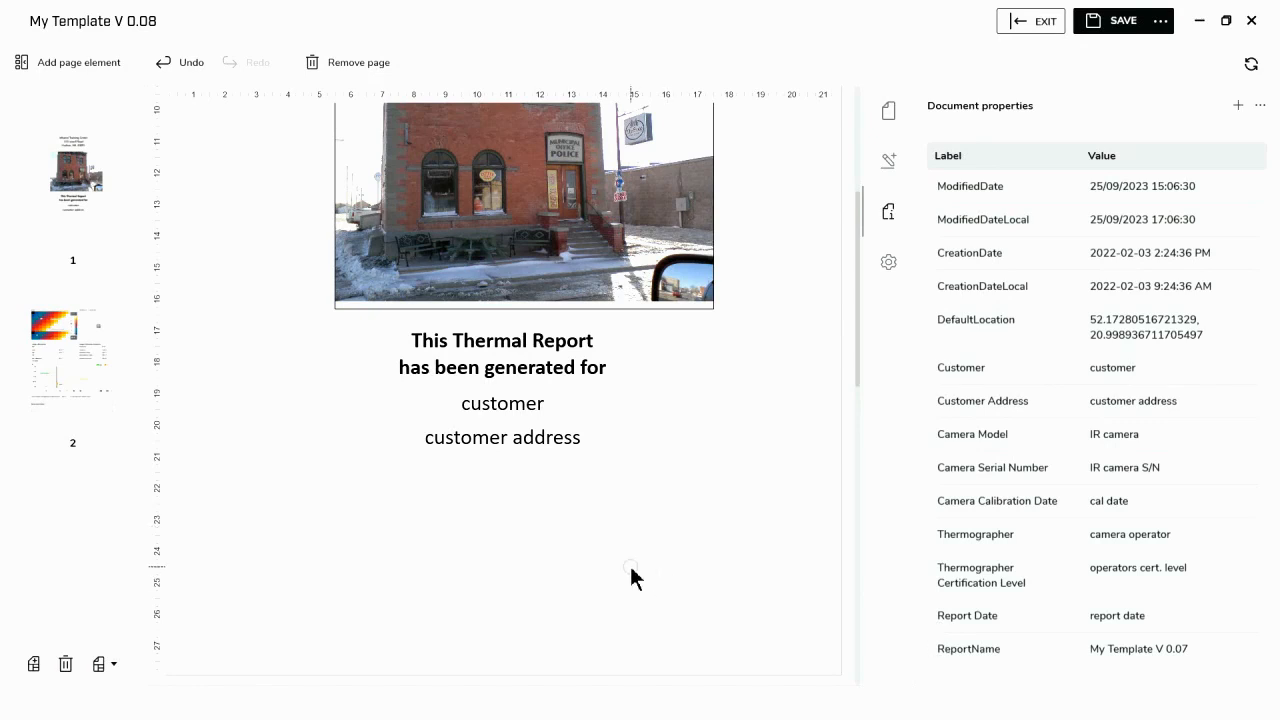
- Add a text box to the template's cover page, positioned below the customer address and stretched across the full page width of 816
left_click(103, 68)
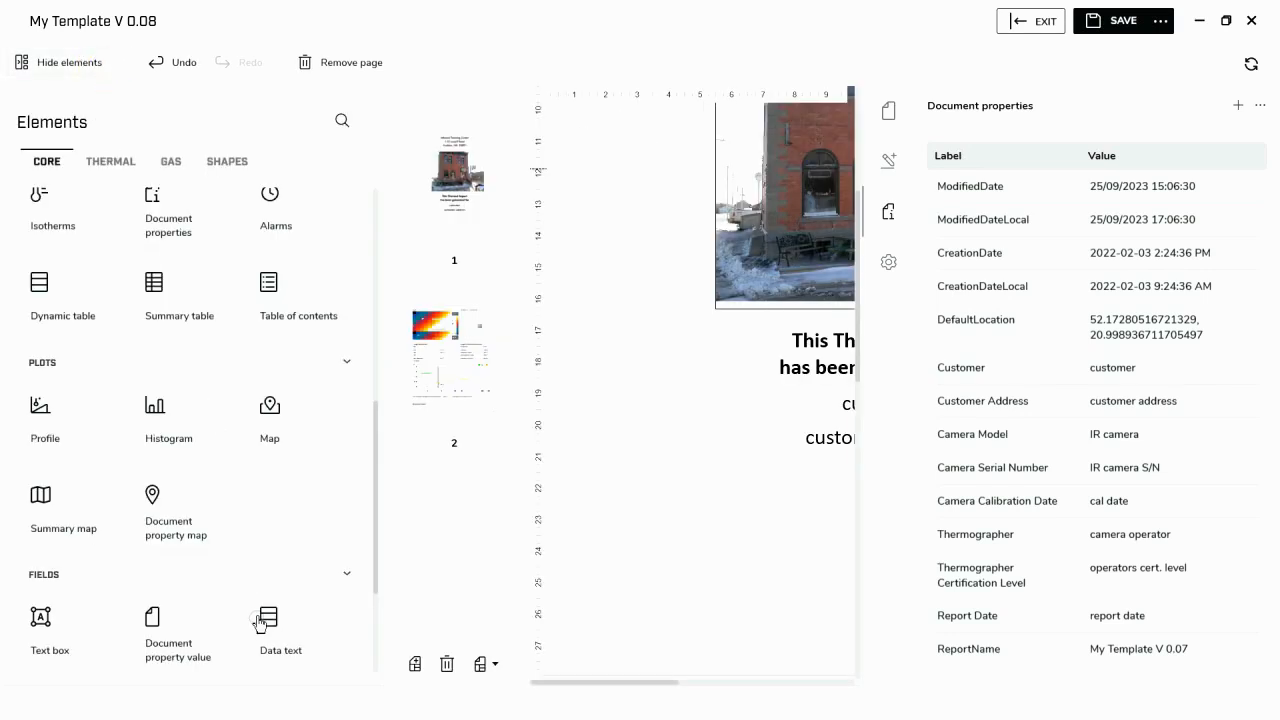
left_click(57, 616)
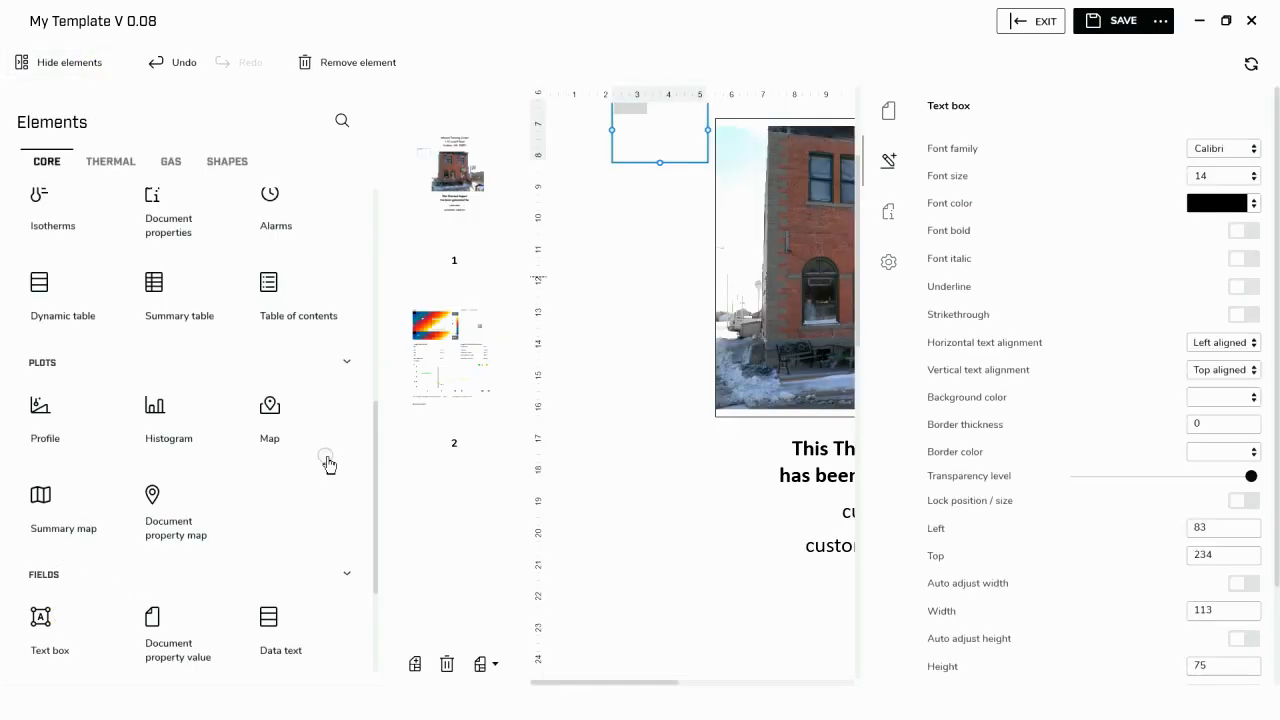
left_click(45, 66)
left_click_drag(269, 137, 837, 591)
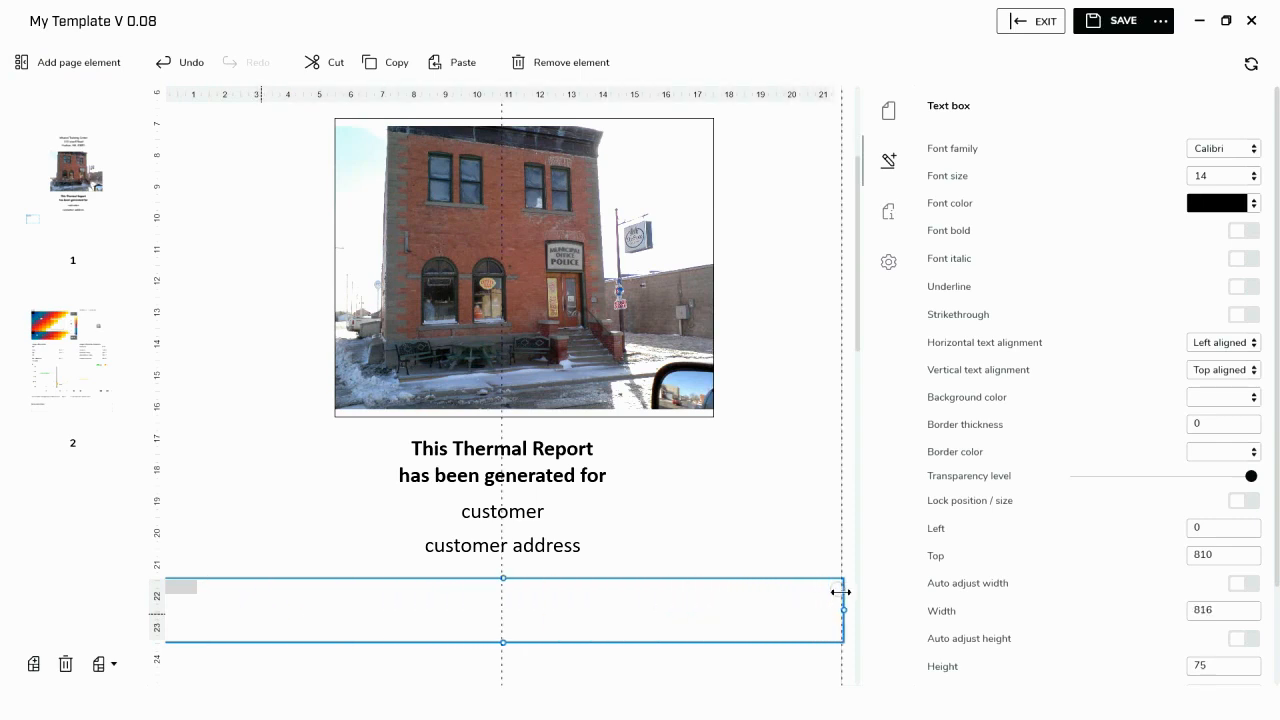
- Format the new text box with font size 26 and centered horizontal alignment
left_click(1255, 180)
left_click(1224, 360)
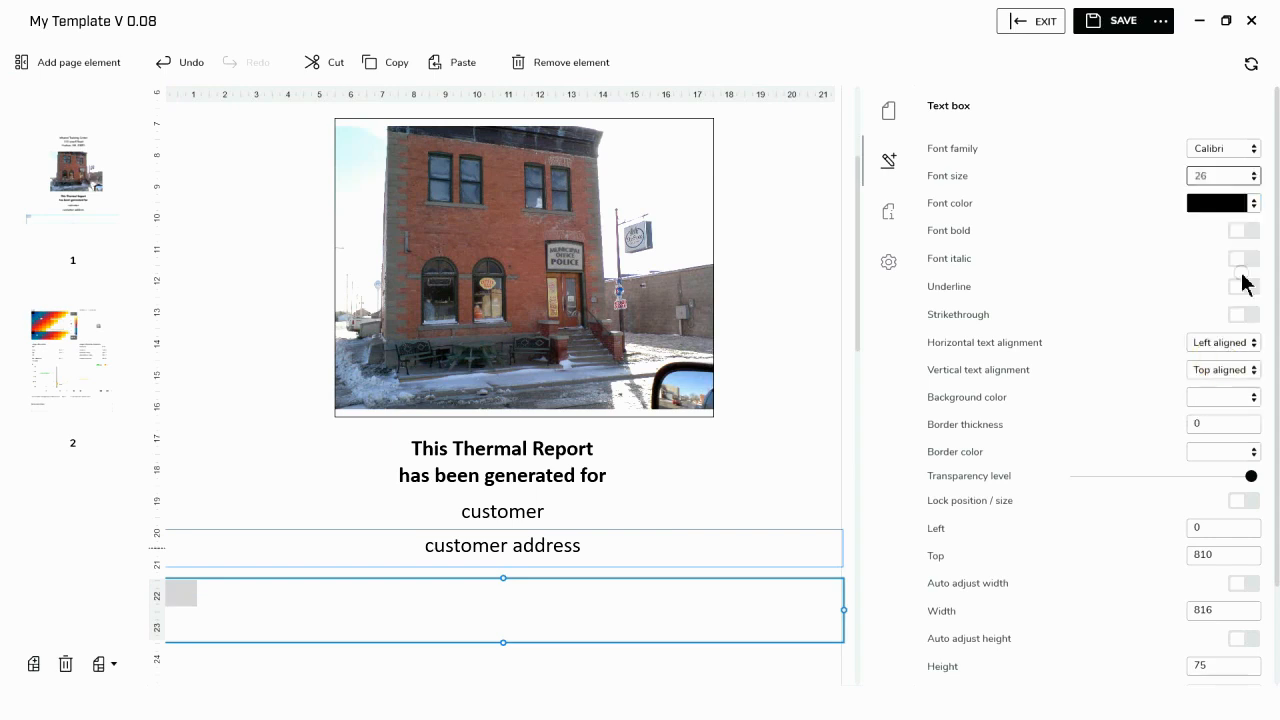
left_click(1252, 205)
left_click(1252, 205)
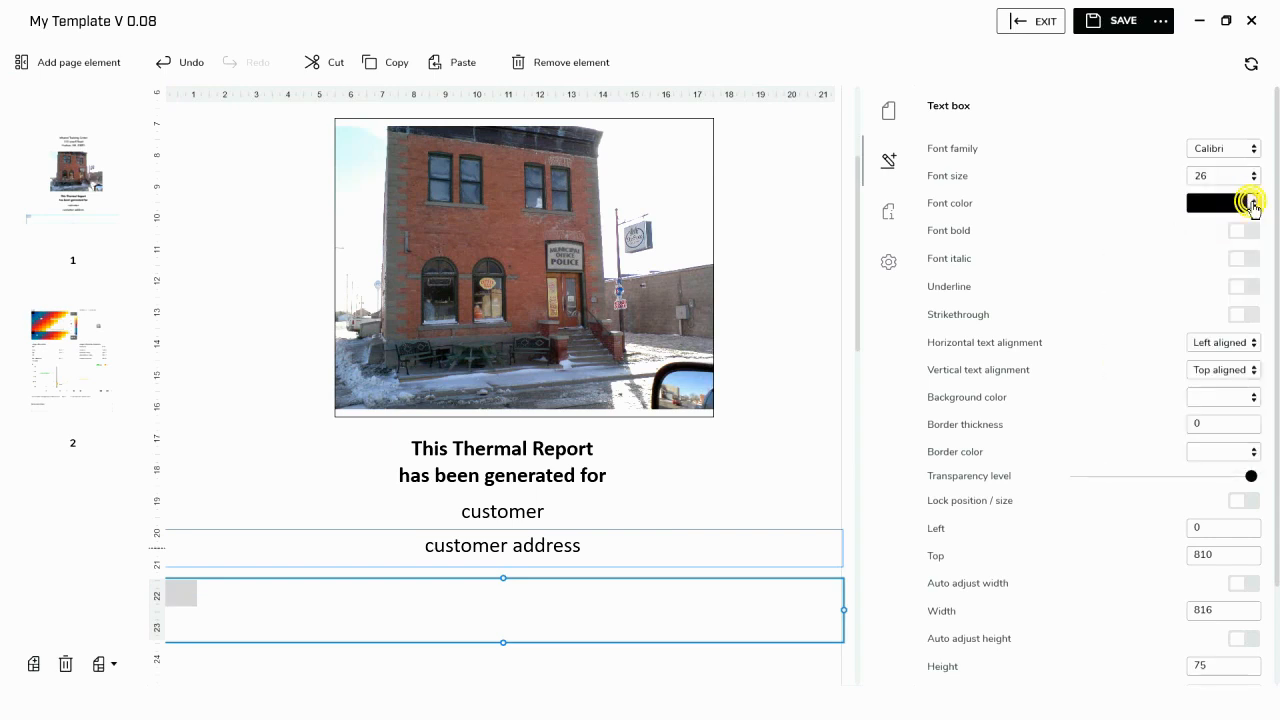
left_click(1248, 343)
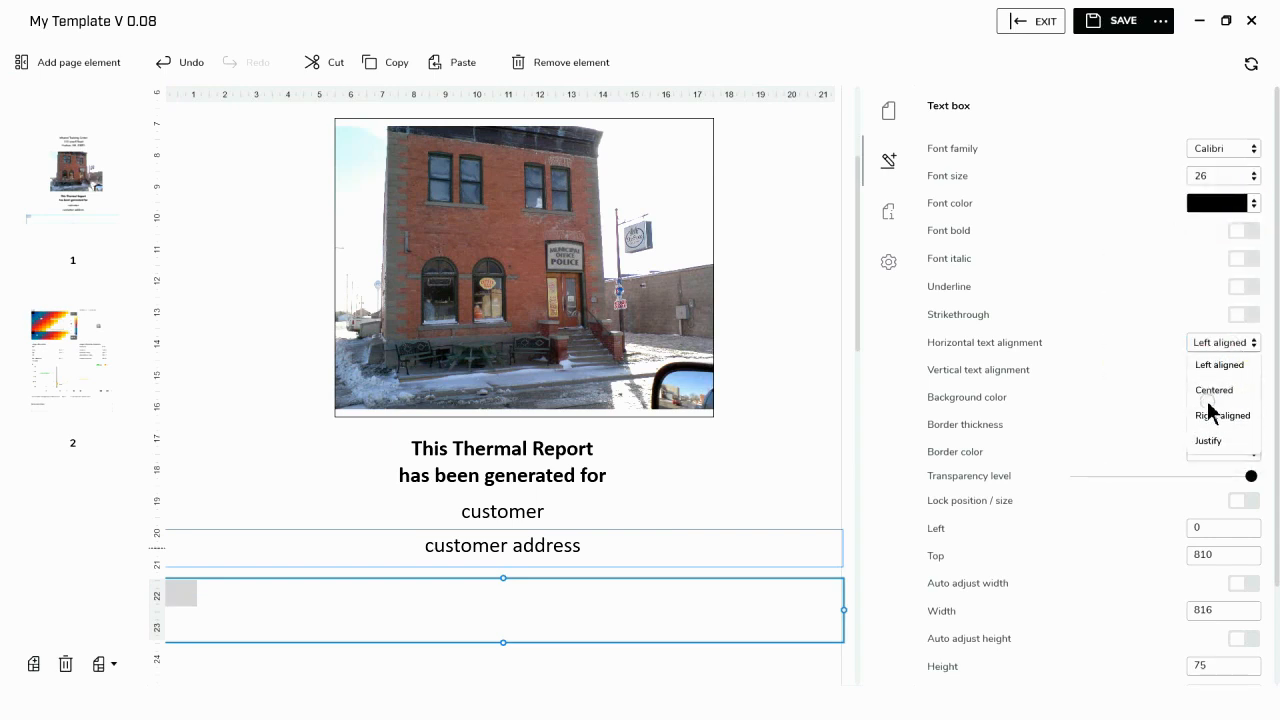
left_click(1213, 391)
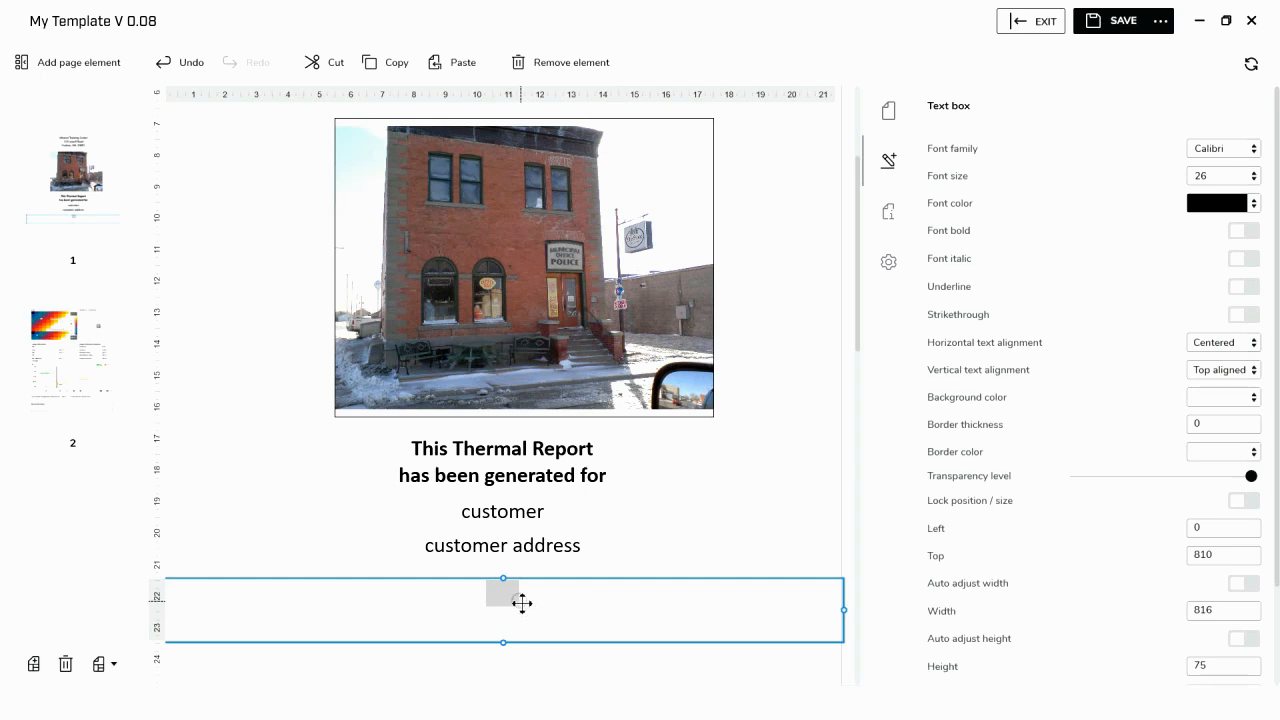
- Enter "Report Date" in the text box and reduce the box's height to about 46
left_click(514, 597)
type("Report Date")
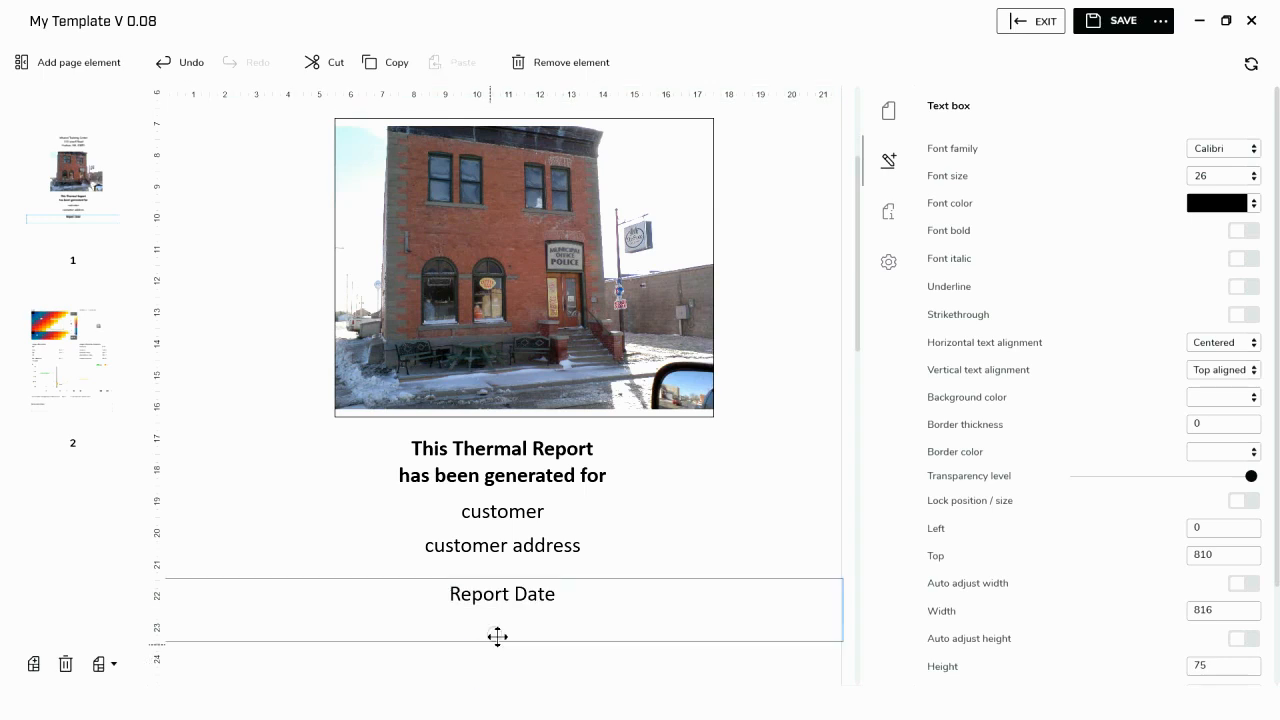
left_click_drag(503, 641, 509, 618)
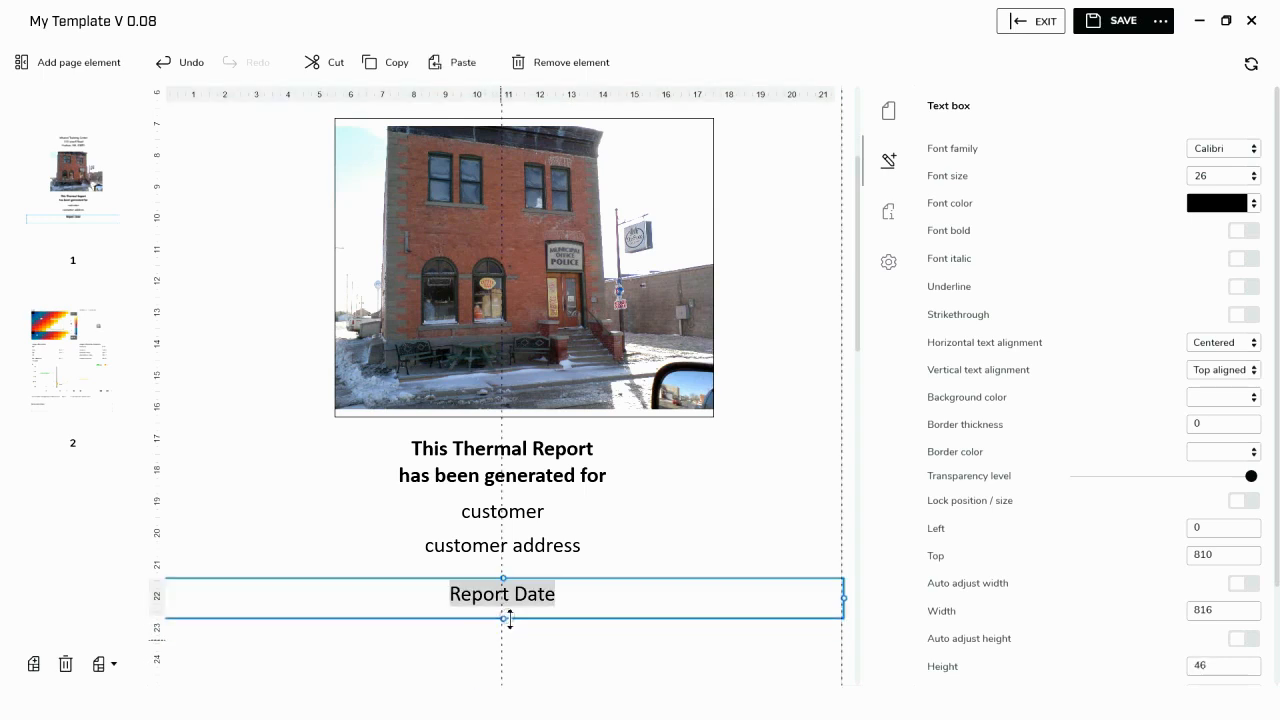
- Insert a full-width document property value field directly below the Report Date text, using Report Date as its property key
left_click(88, 64)
left_click(193, 655)
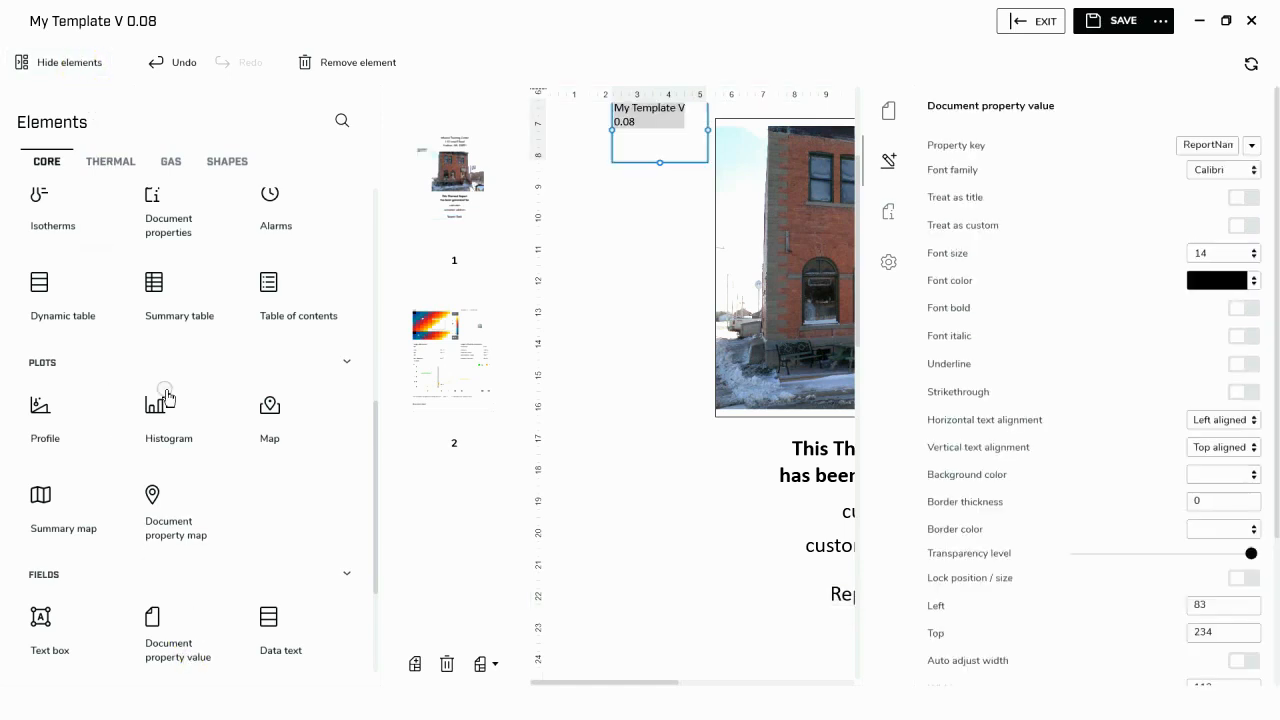
left_click(16, 62)
left_click_drag(313, 119, 838, 648)
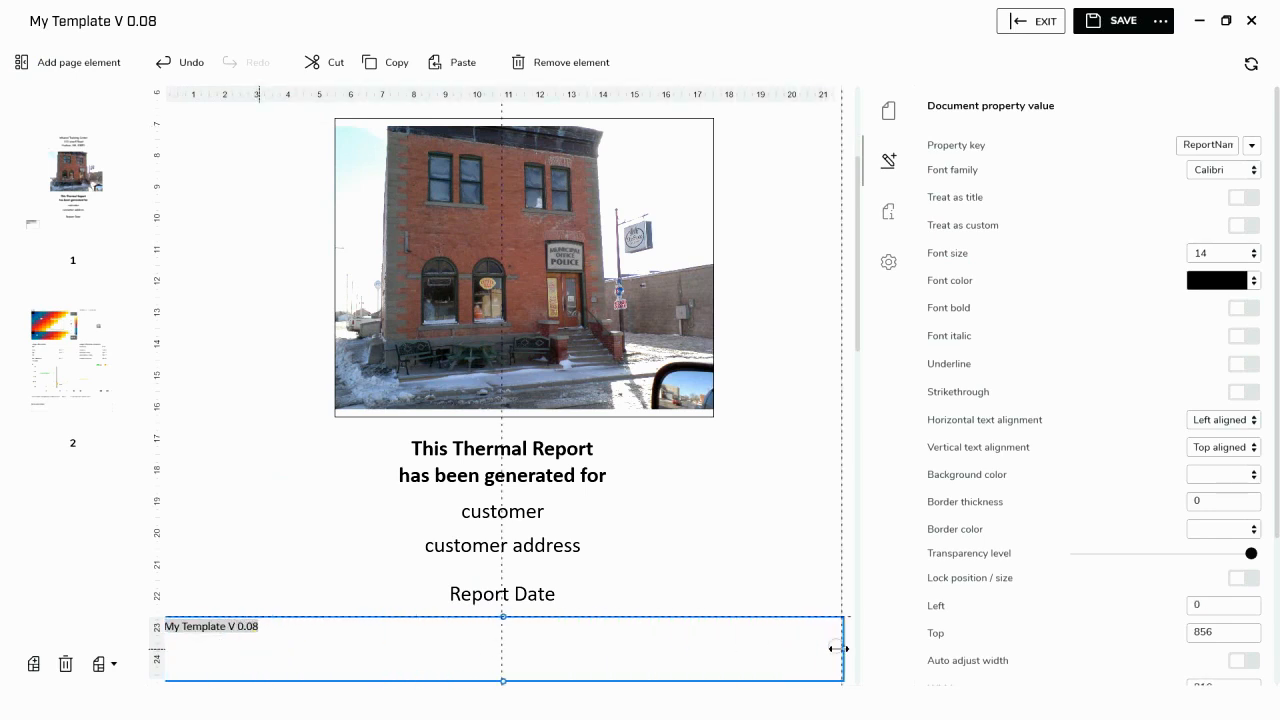
left_click(1251, 145)
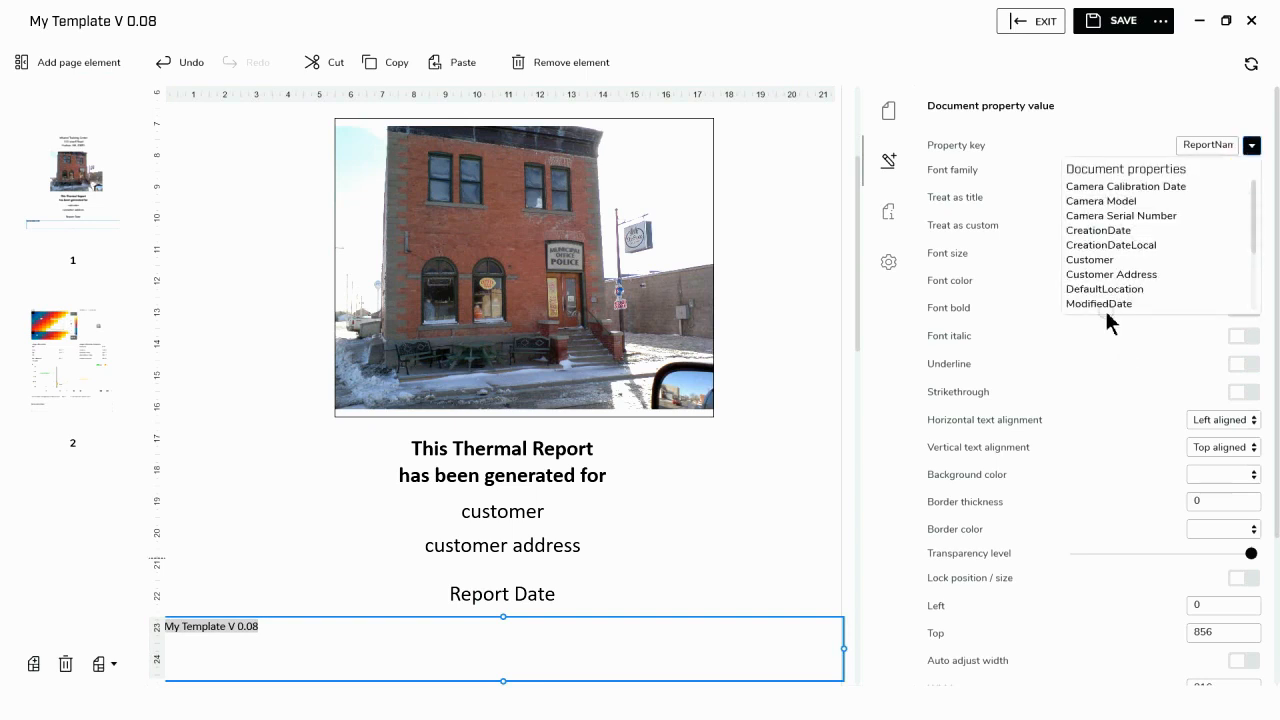
scroll(1112, 250, "down", 2)
left_click(1118, 246)
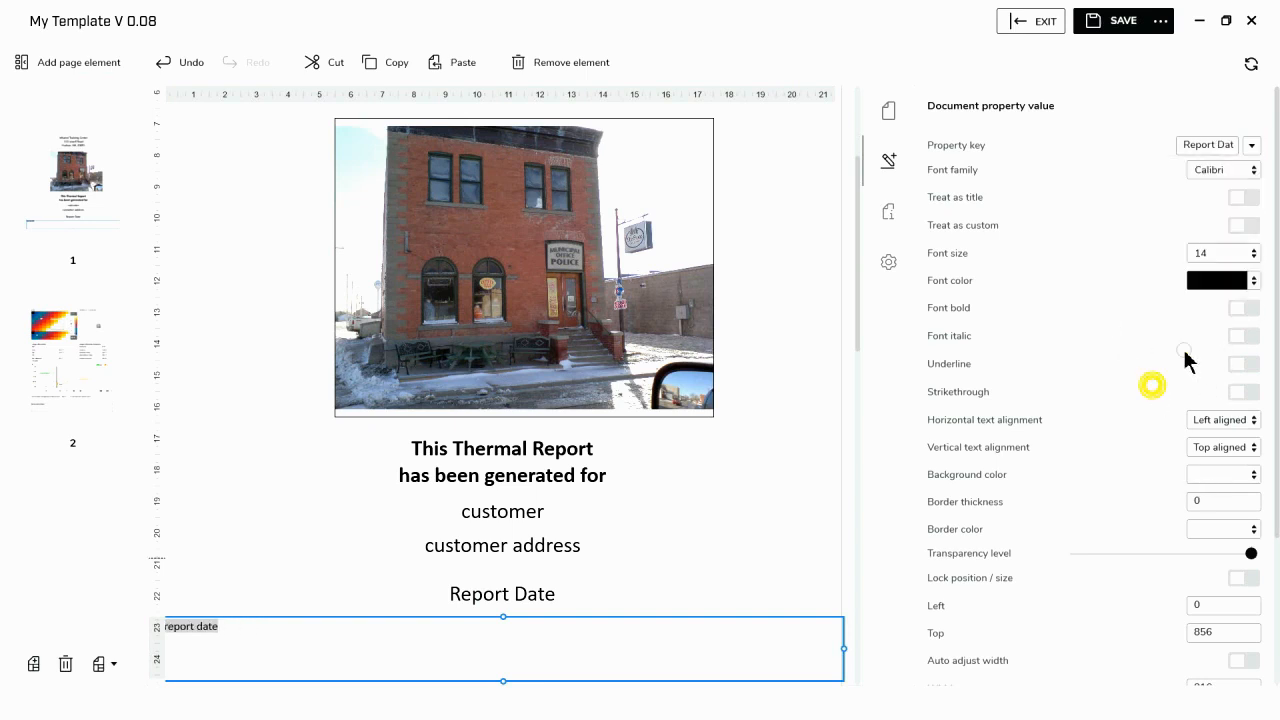
- Format the report date field with font size 26 and centered alignment, and shorten its height to fit the text
left_click(1258, 261)
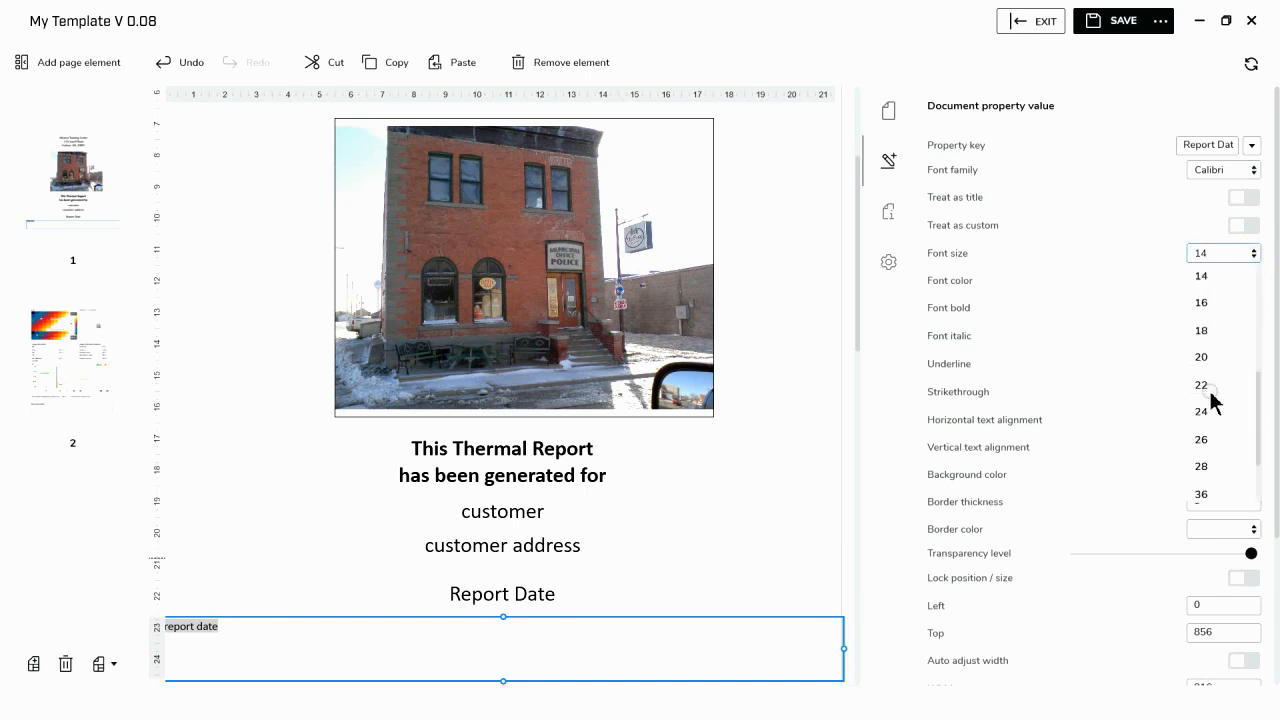
left_click(1208, 449)
left_click(1222, 420)
left_click(1210, 470)
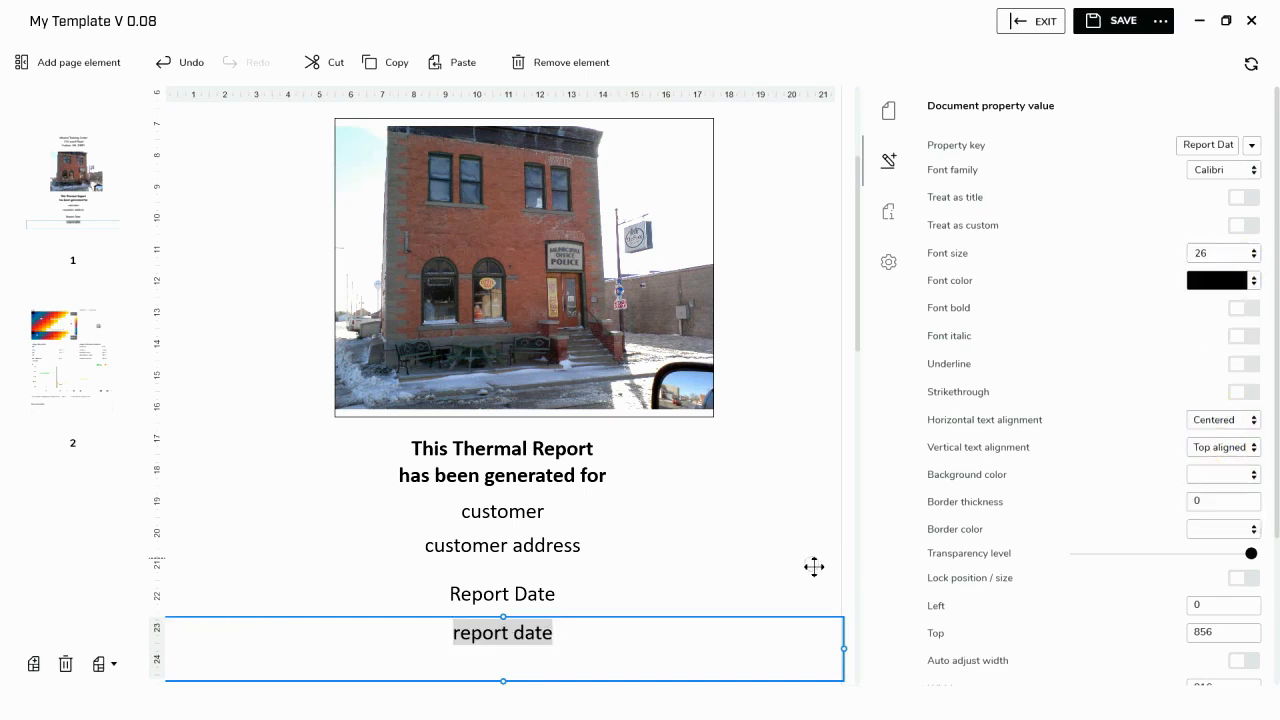
left_click_drag(505, 680, 509, 651)
left_click(523, 680)
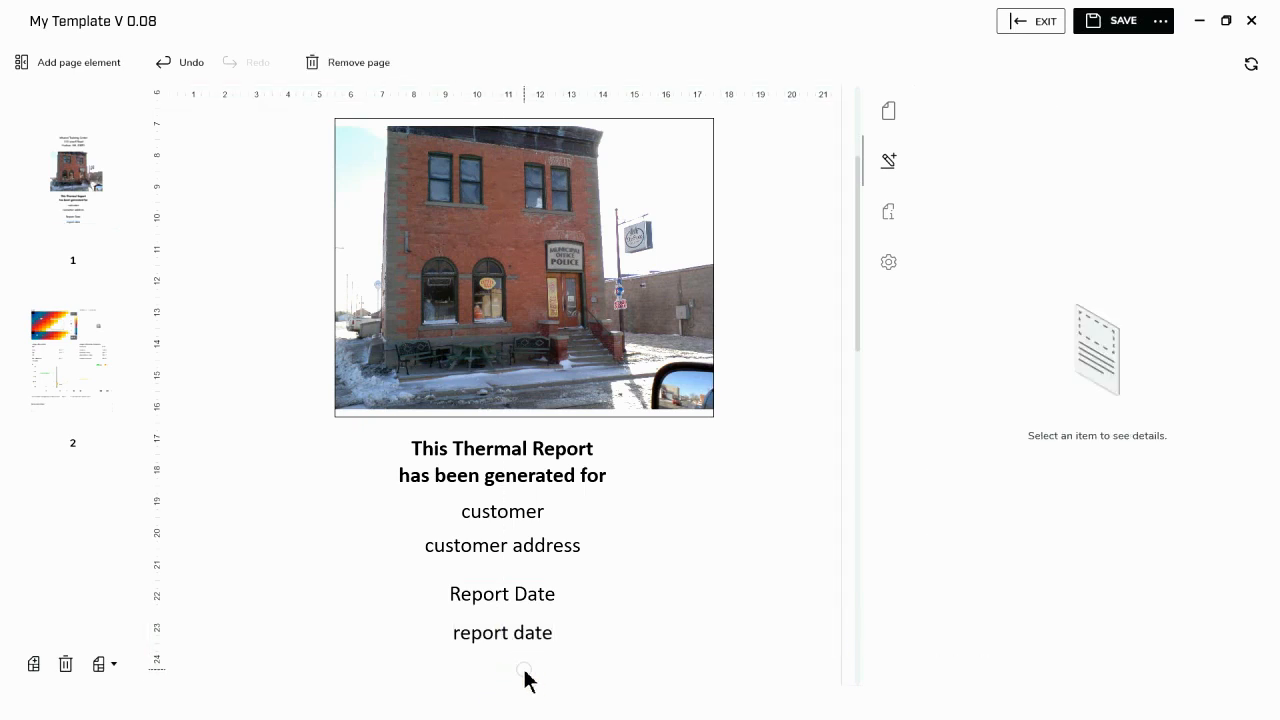
- Make the "Report Date" heading text bold
left_click(480, 594)
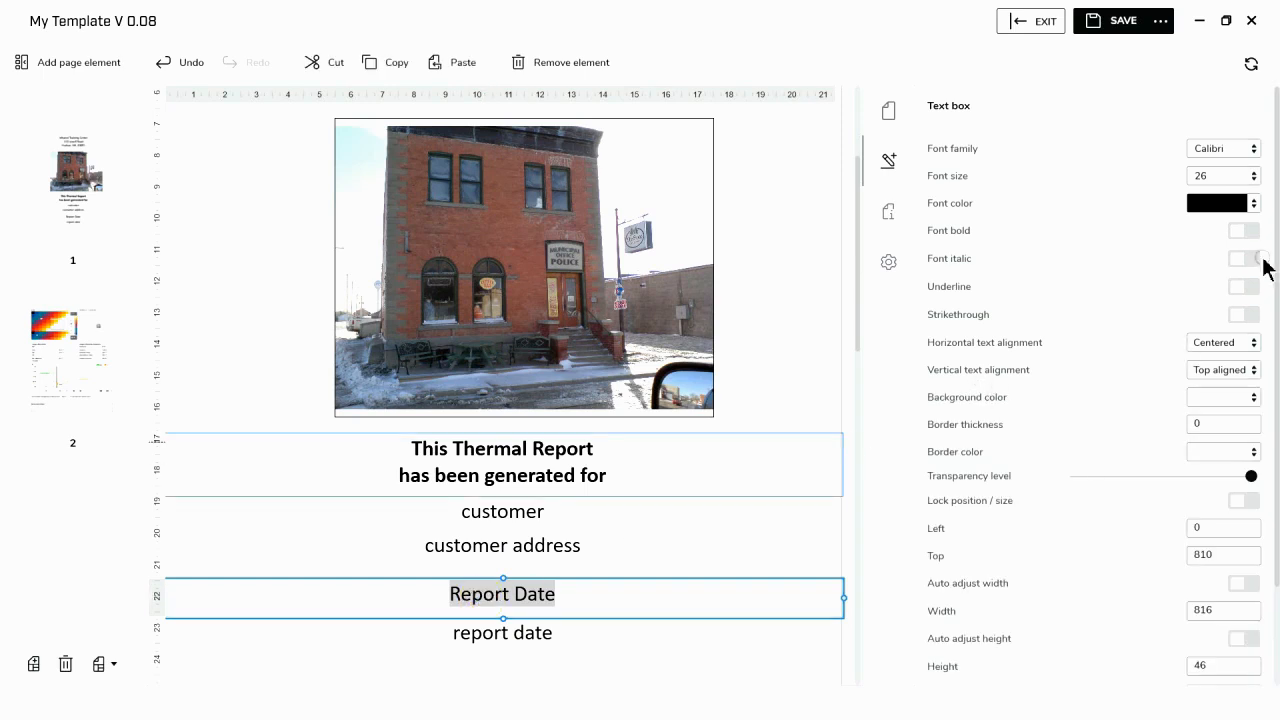
left_click(1244, 232)
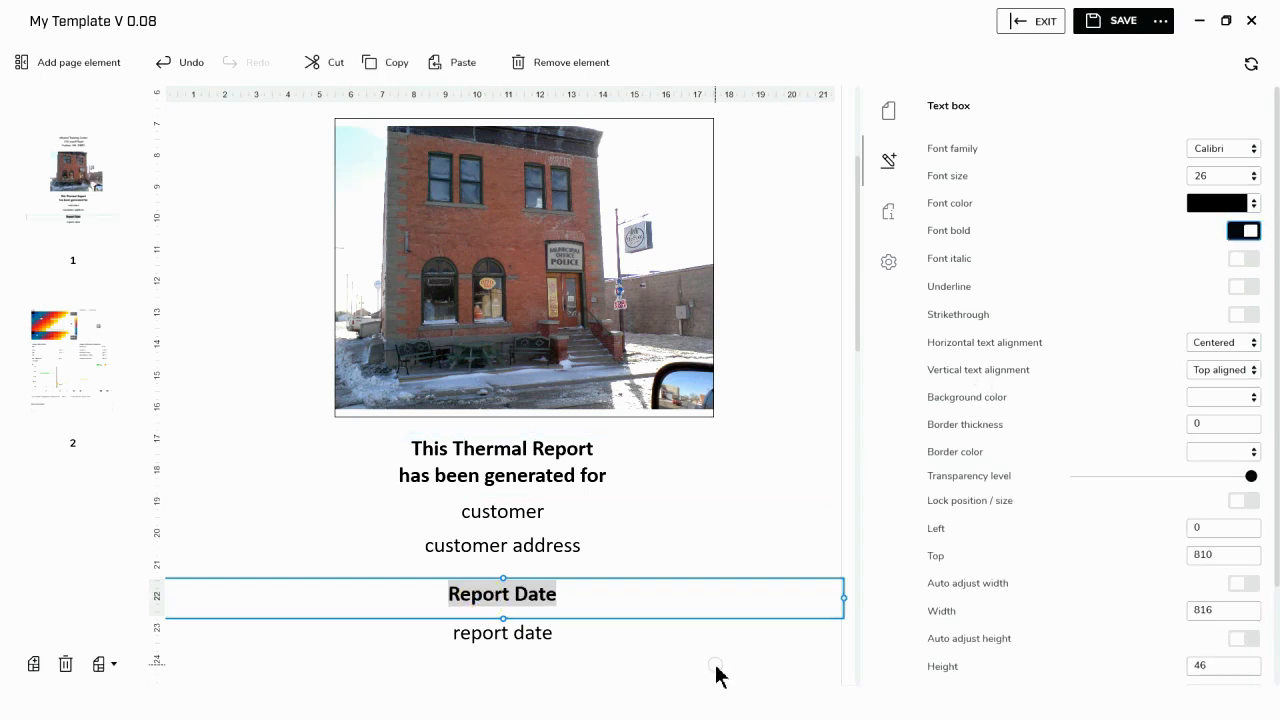
left_click(715, 666)
- Insert a logo image element on the cover page
scroll(619, 395, "up", 3)
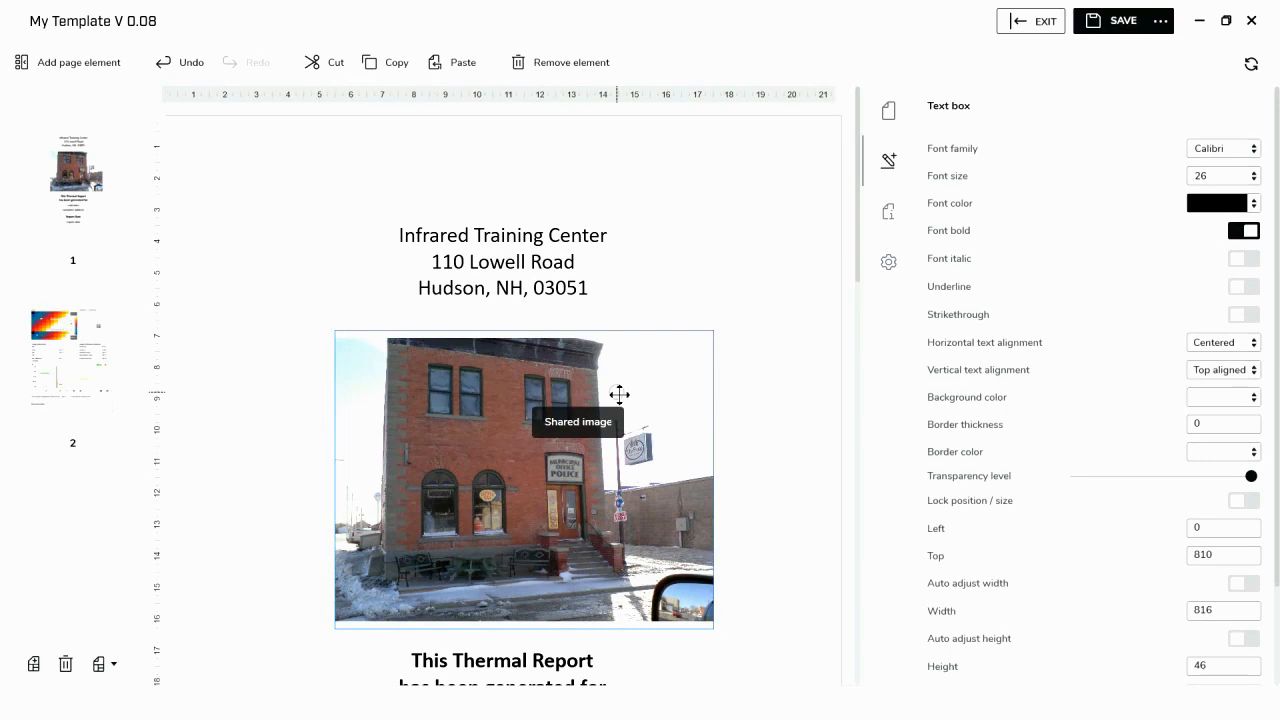
left_click(75, 62)
left_click(45, 150)
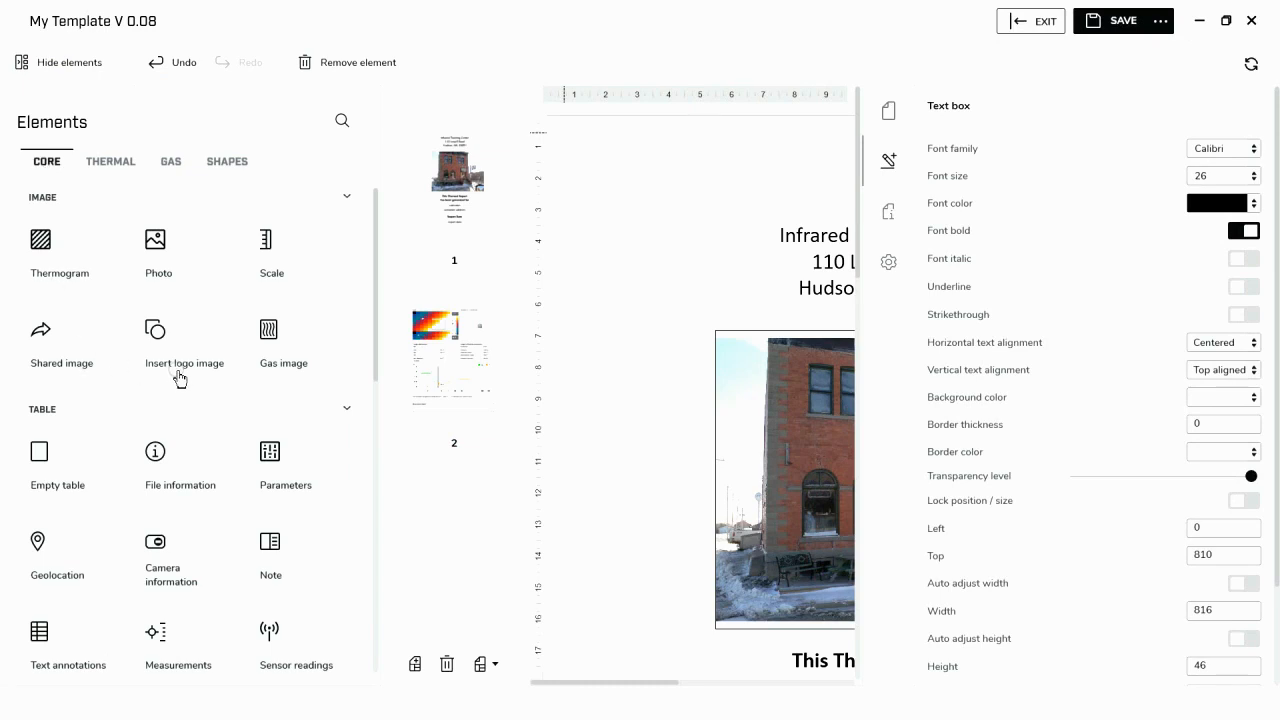
left_click(176, 374)
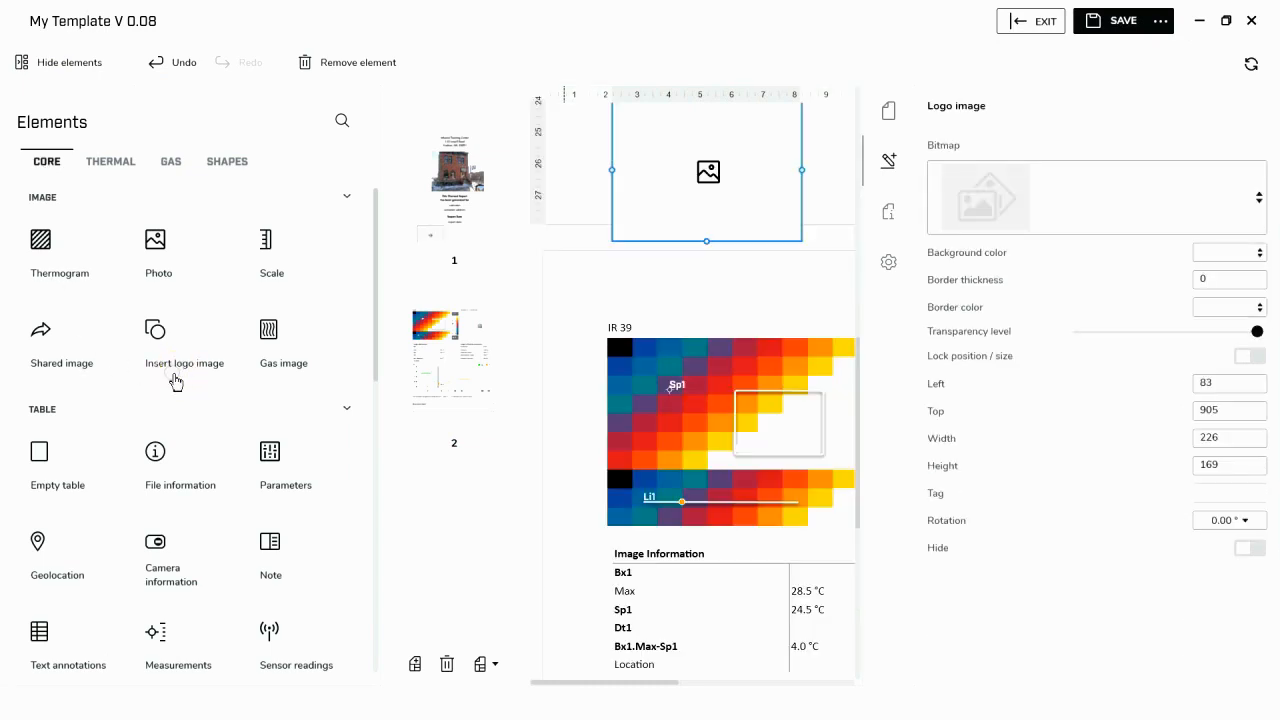
left_click(56, 60)
- Move the logo placeholder above the Infrared Training Center heading and resize it to about 176 by 95
left_click(370, 148)
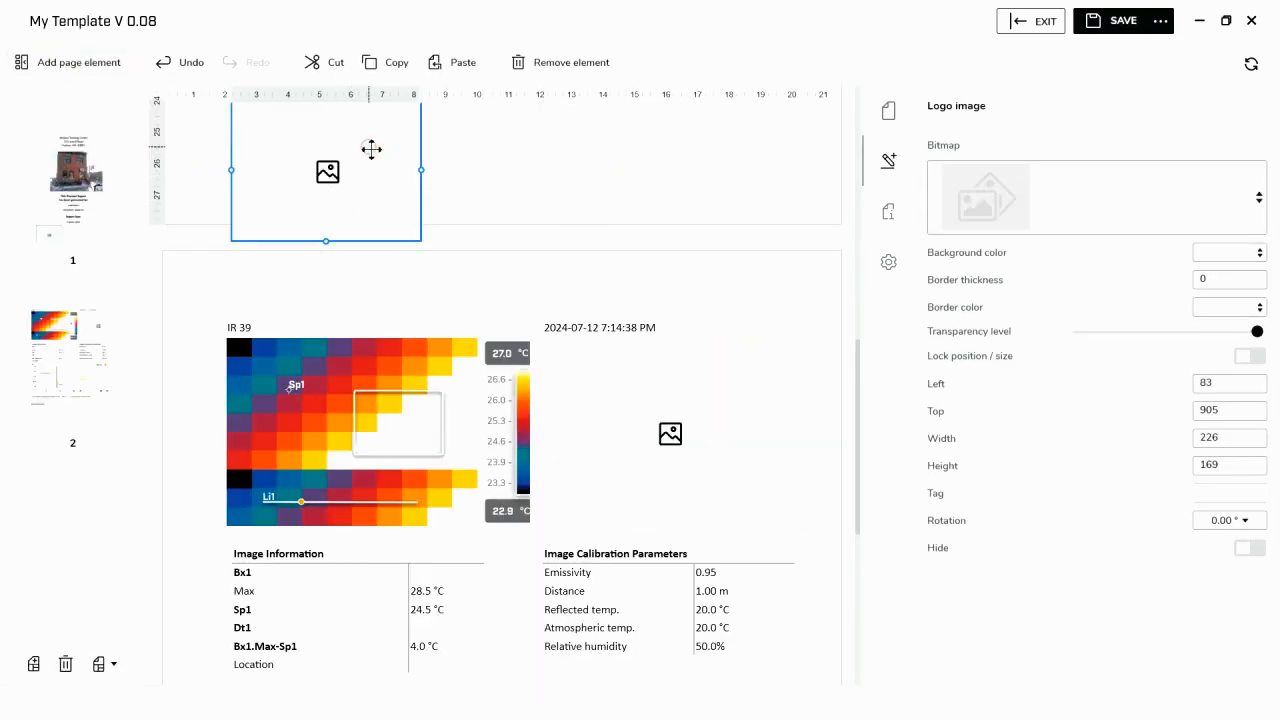
scroll(523, 157, "up", 2)
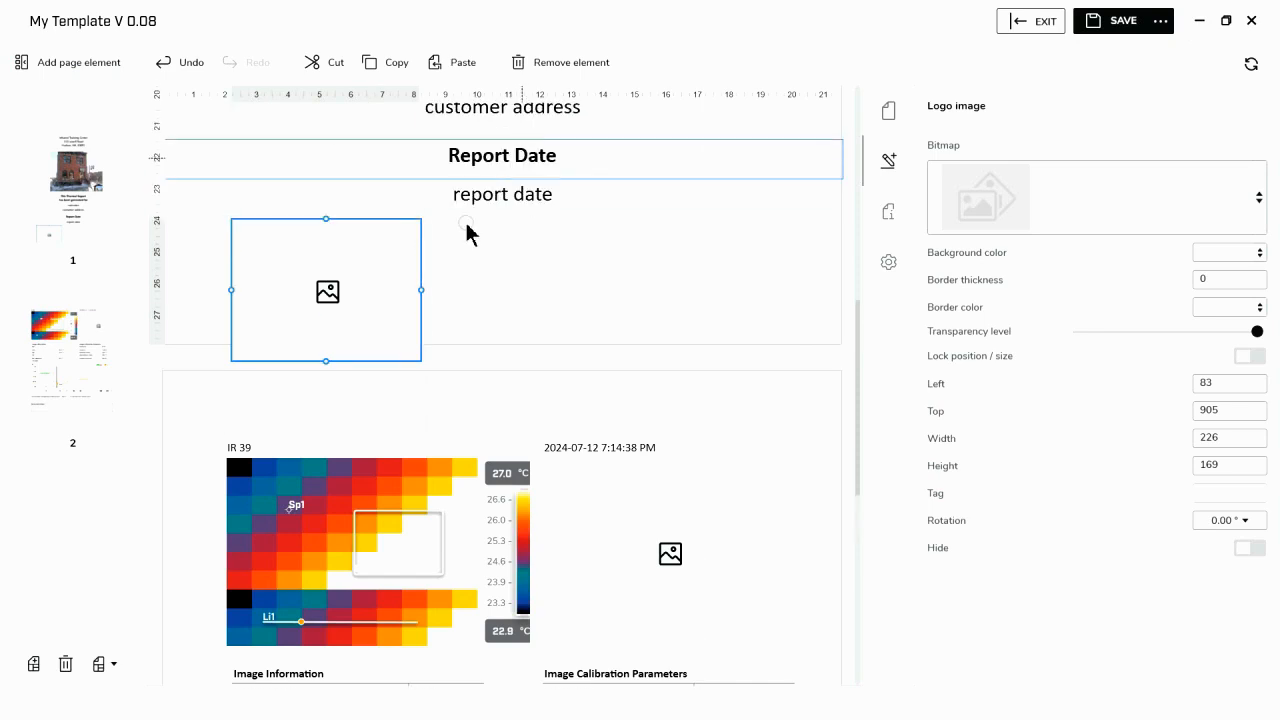
left_click_drag(360, 280, 362, 202)
scroll(480, 240, "up", 4)
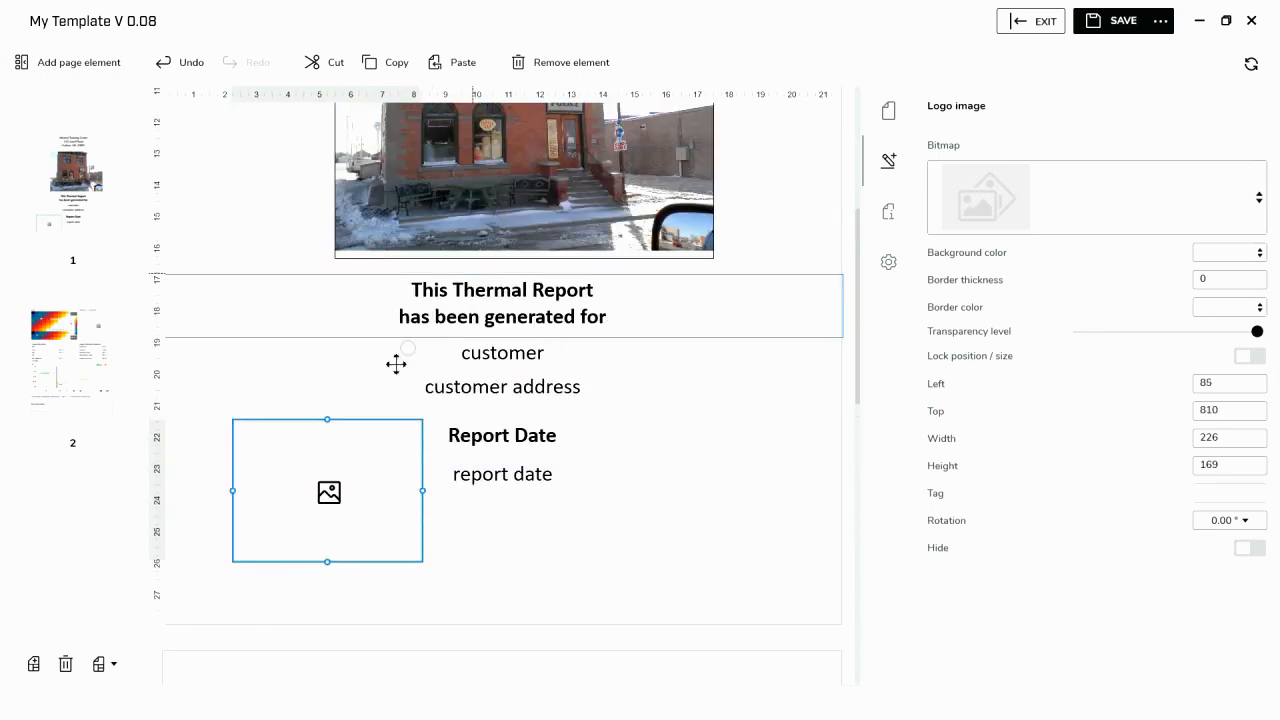
left_click_drag(343, 460, 349, 314)
scroll(620, 346, "up", 5)
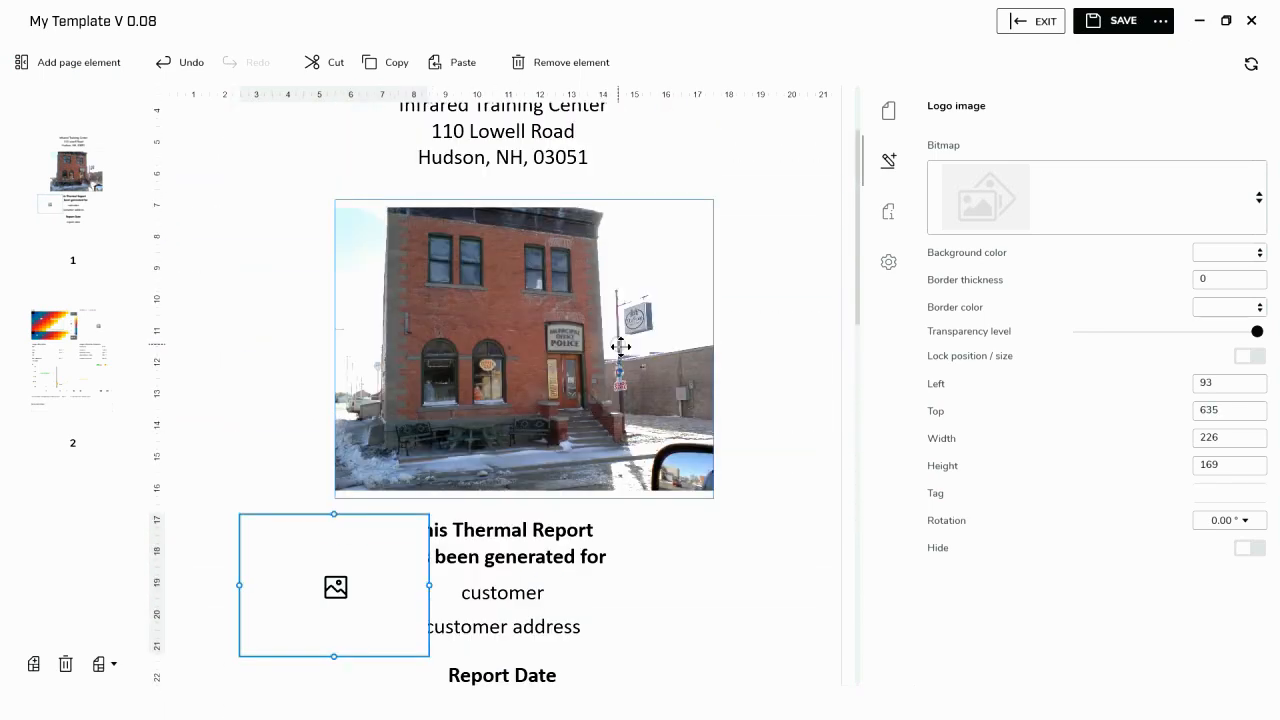
left_click_drag(390, 654, 551, 131)
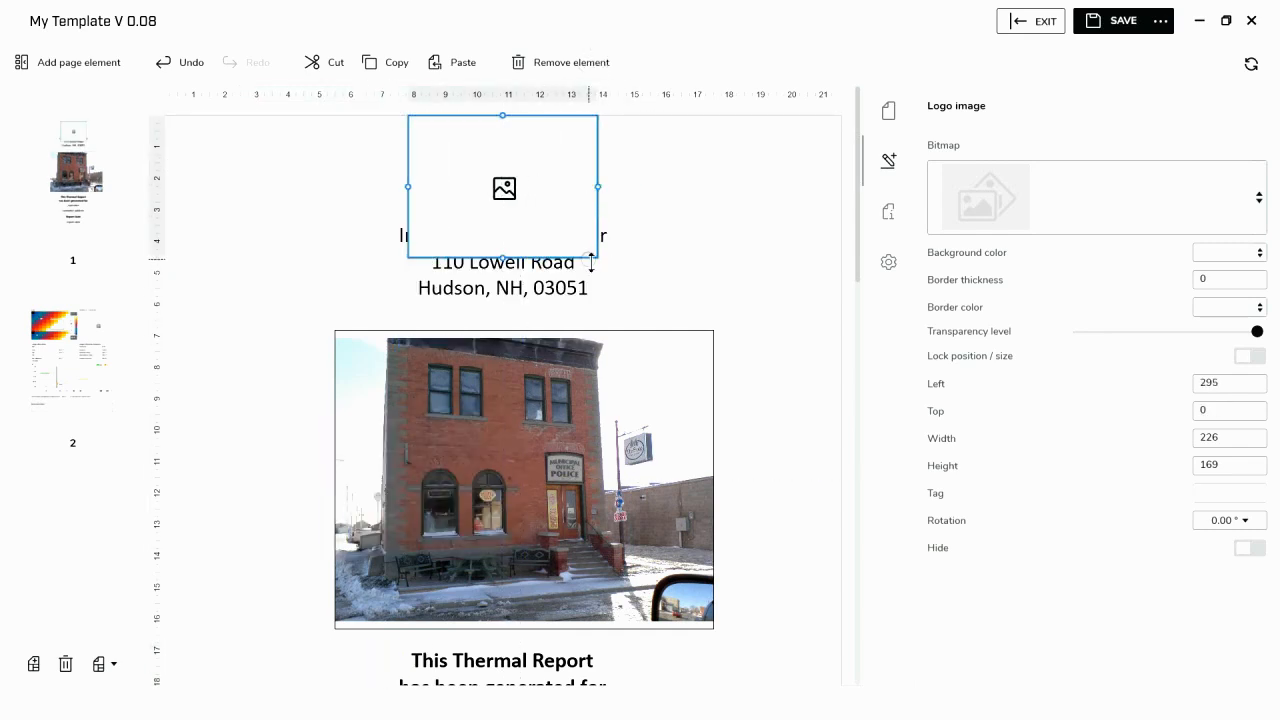
left_click_drag(597, 258, 550, 201)
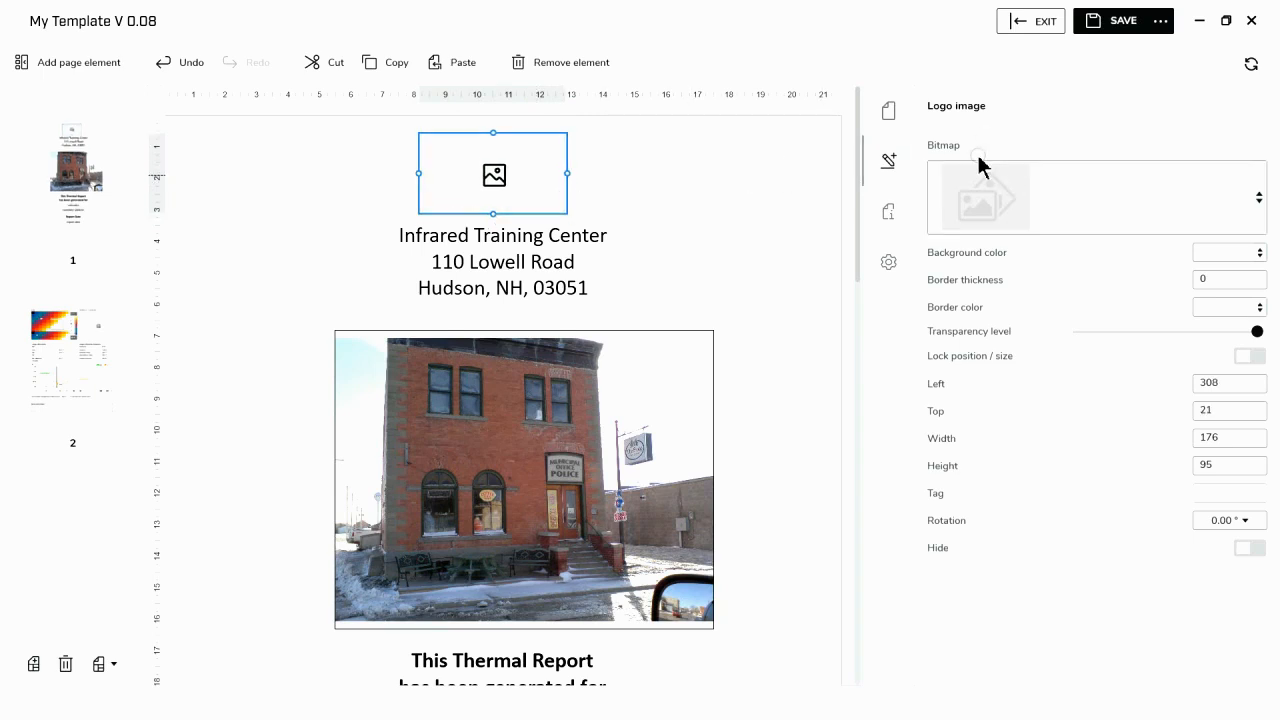
- Load the ITC Logo file as the bitmap of the logo image
left_click(1016, 211)
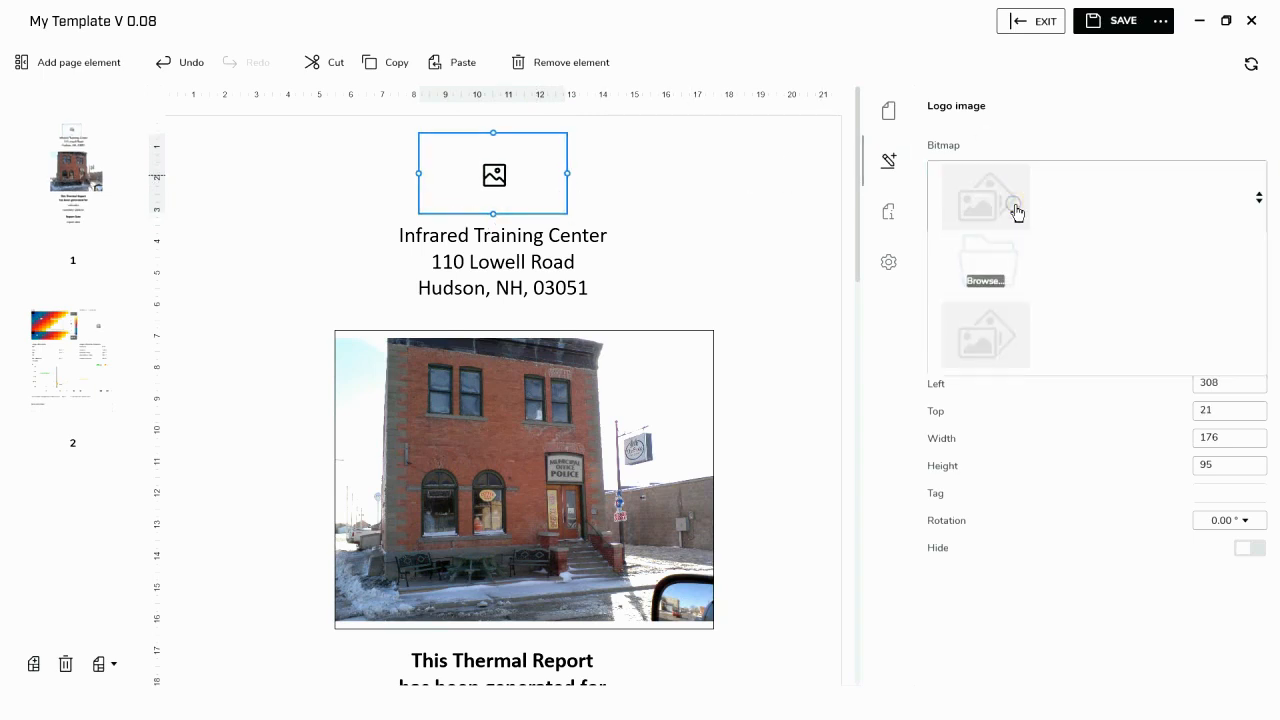
left_click(1001, 286)
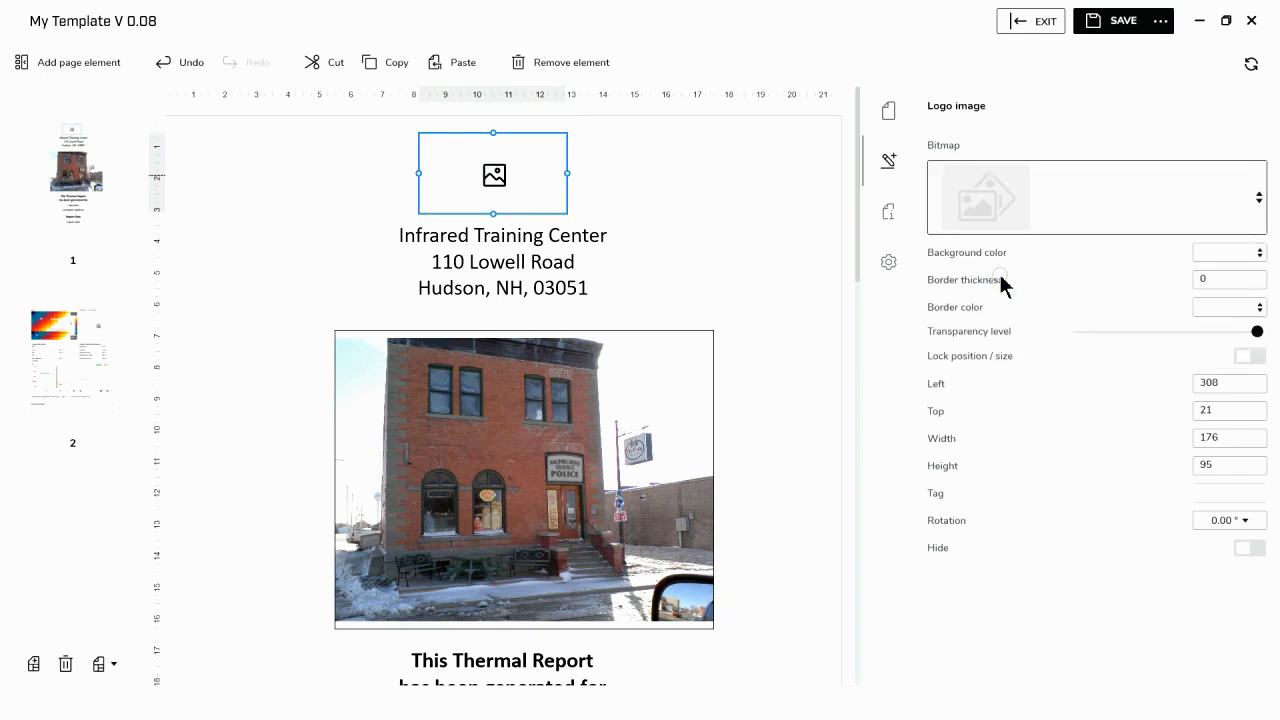
left_click(471, 158)
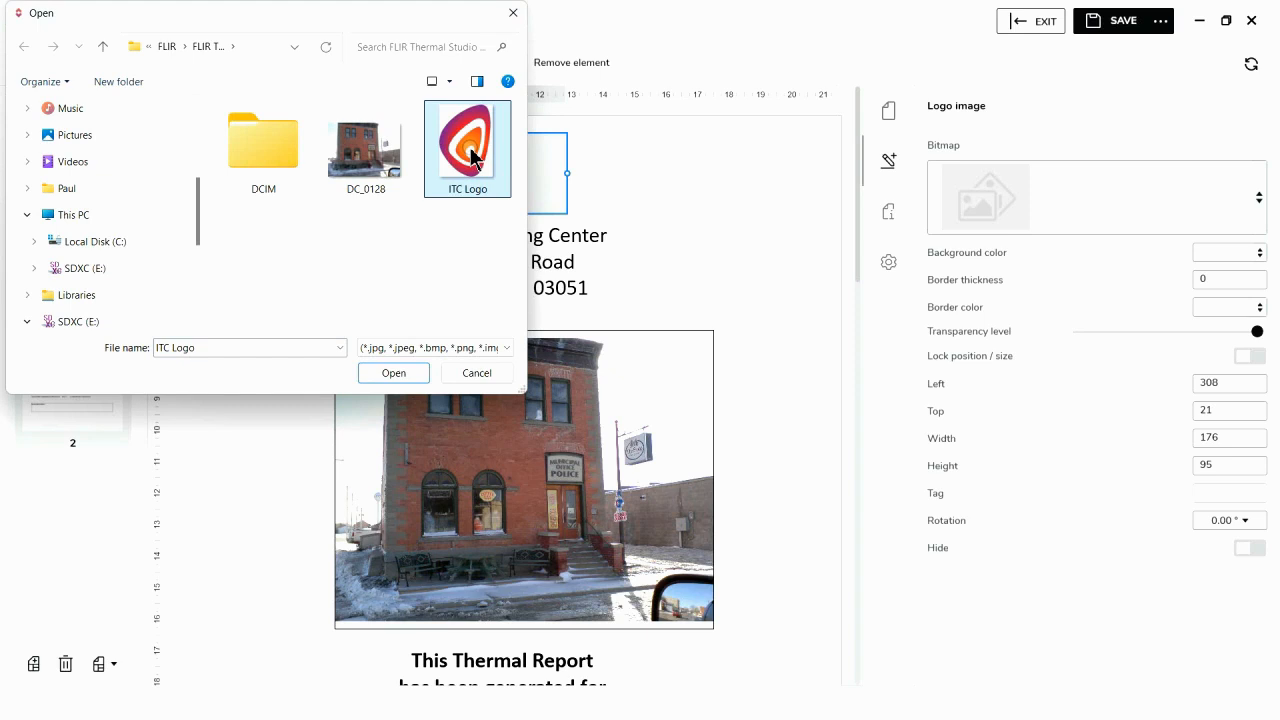
left_click(394, 373)
left_click(802, 383)
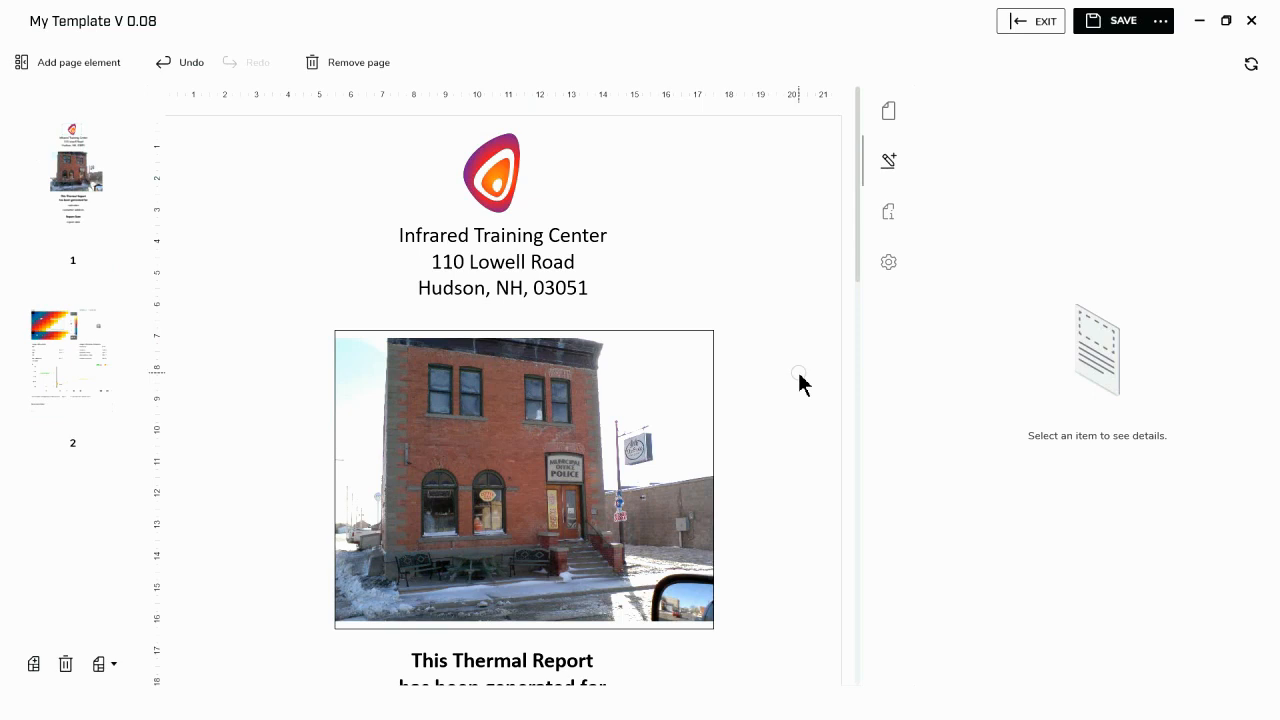
- Save the report as a new template named "My Template V 0.09"
left_click(1162, 32)
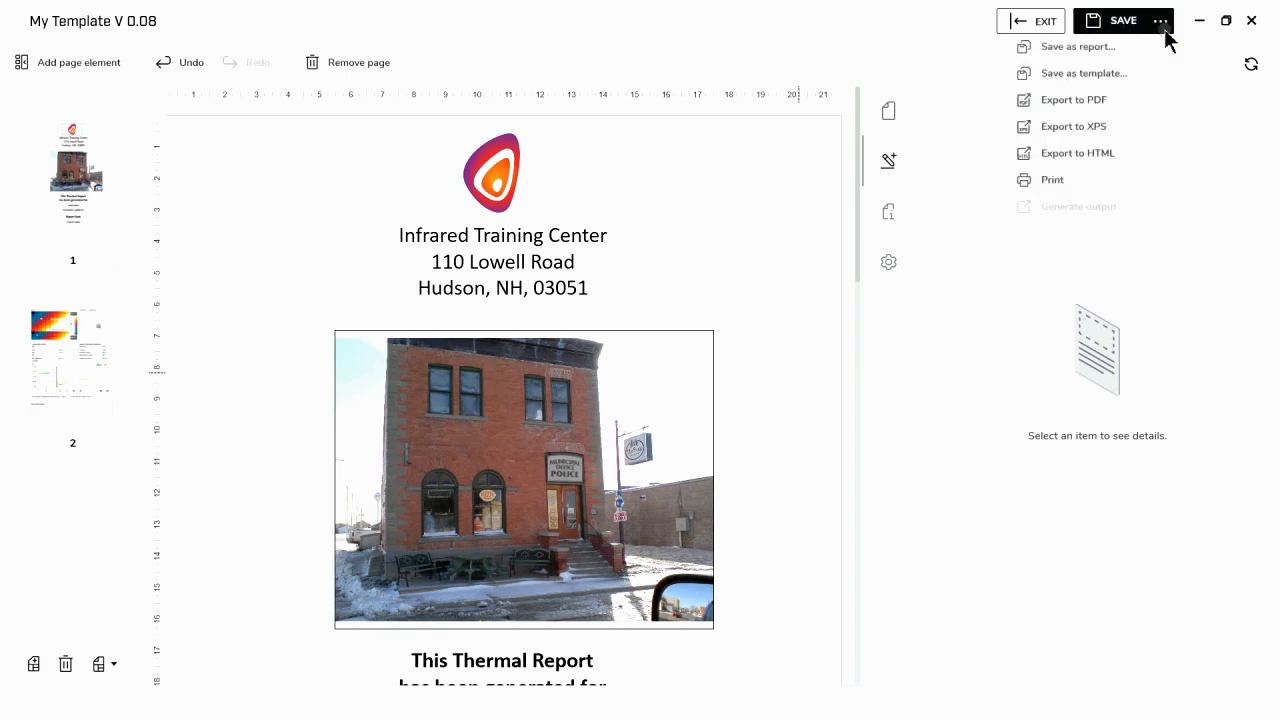
left_click(1116, 76)
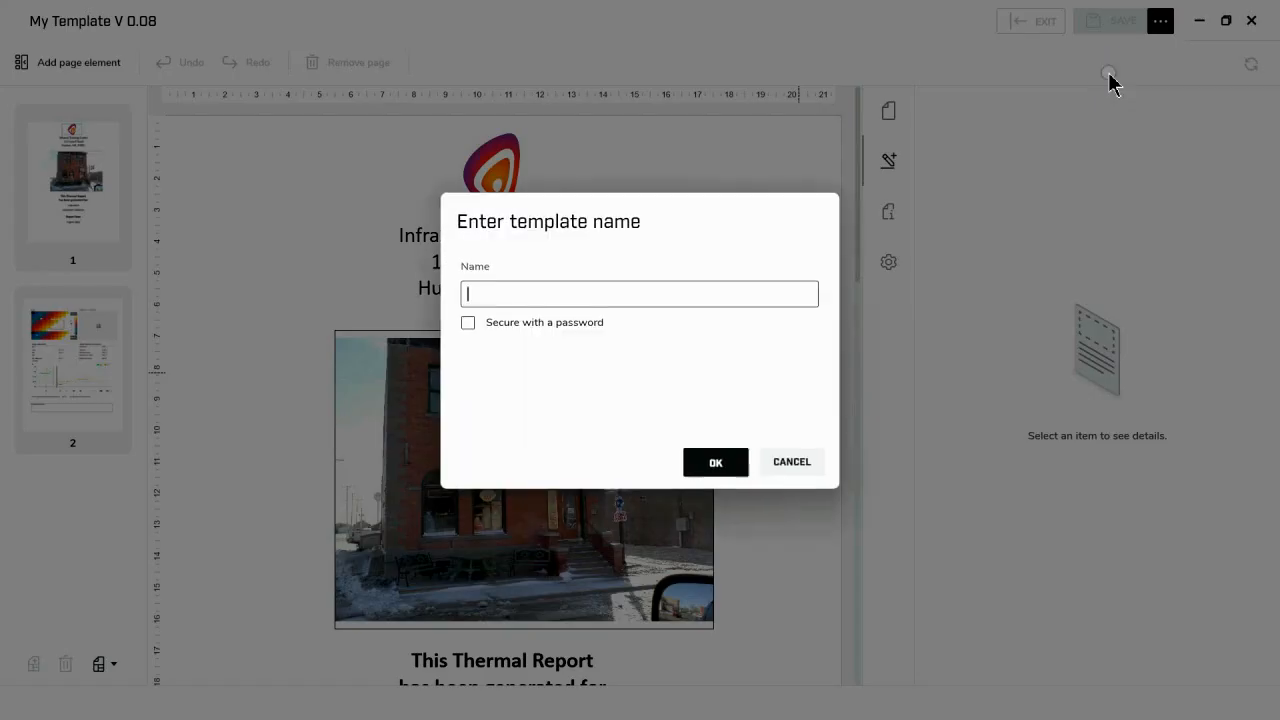
type("My Template V 0.09")
left_click(707, 465)
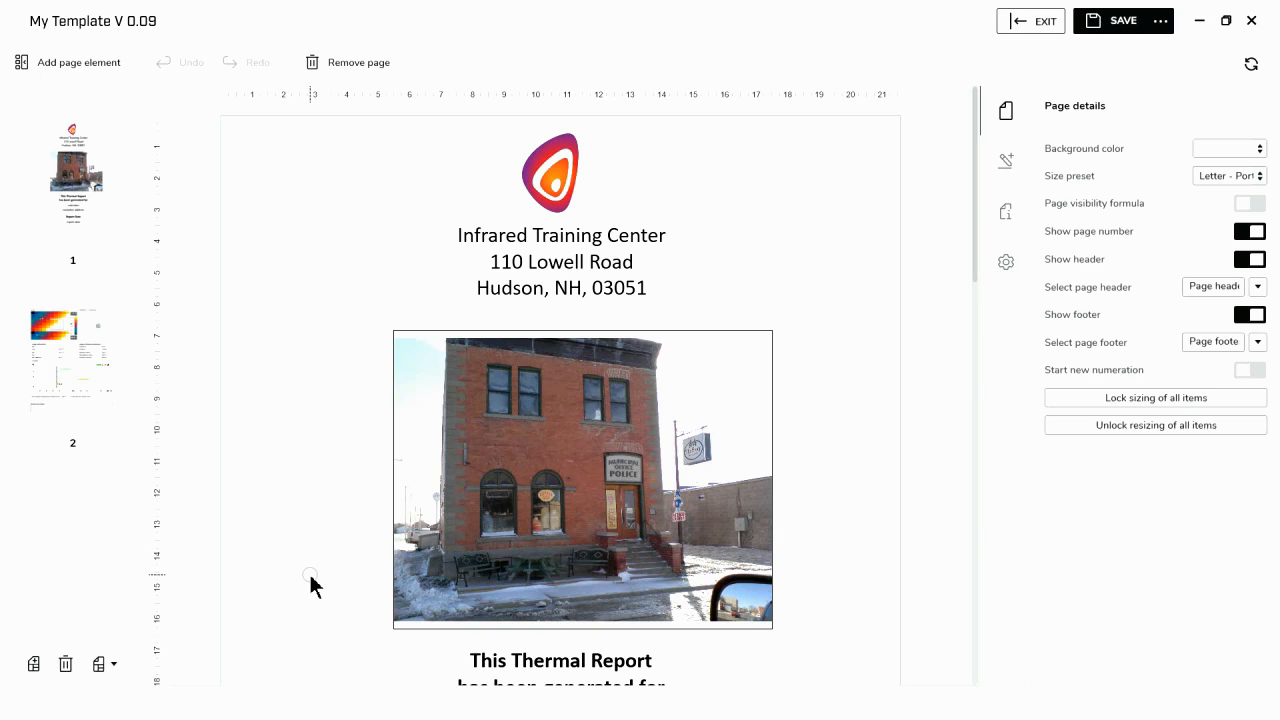
- Add a blank page directly after the cover page
left_click(35, 664)
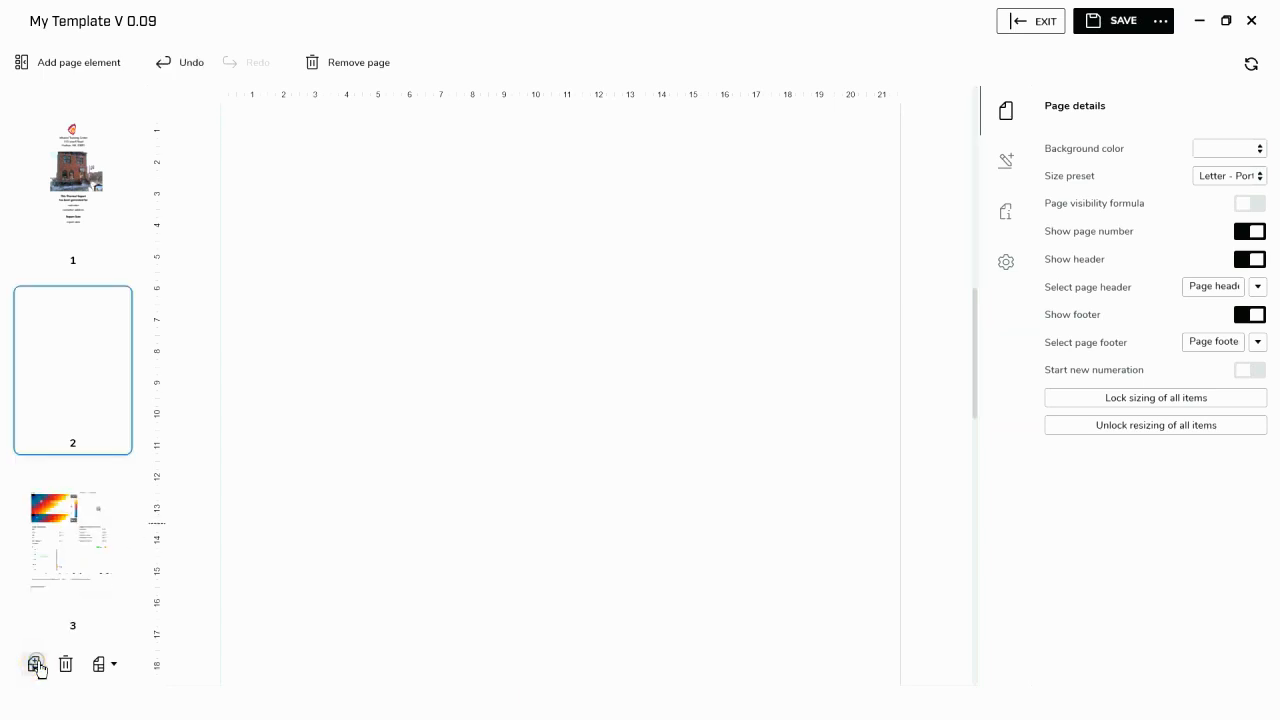
left_click(436, 396)
- Switch to the Word document "Why become trained by the Infrared Training Center" and copy its entire text
key("alt+Tab")
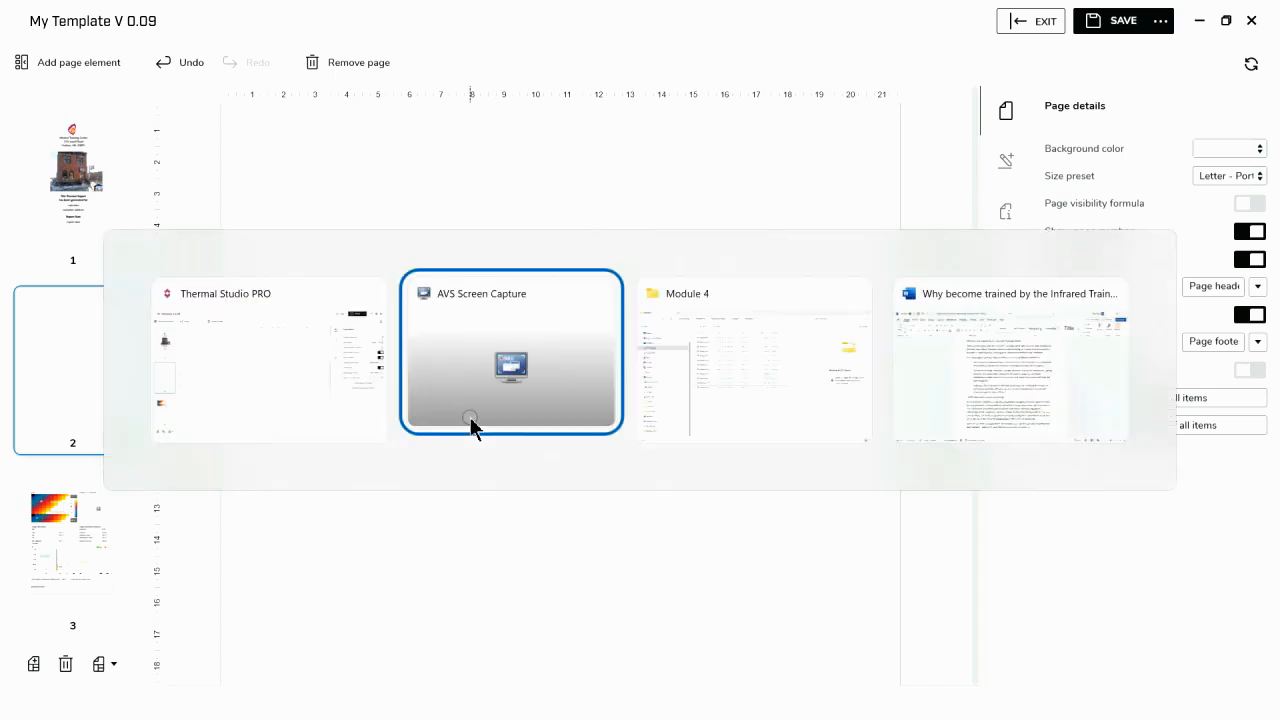
key("alt+Tab")
key("alt+Tab")
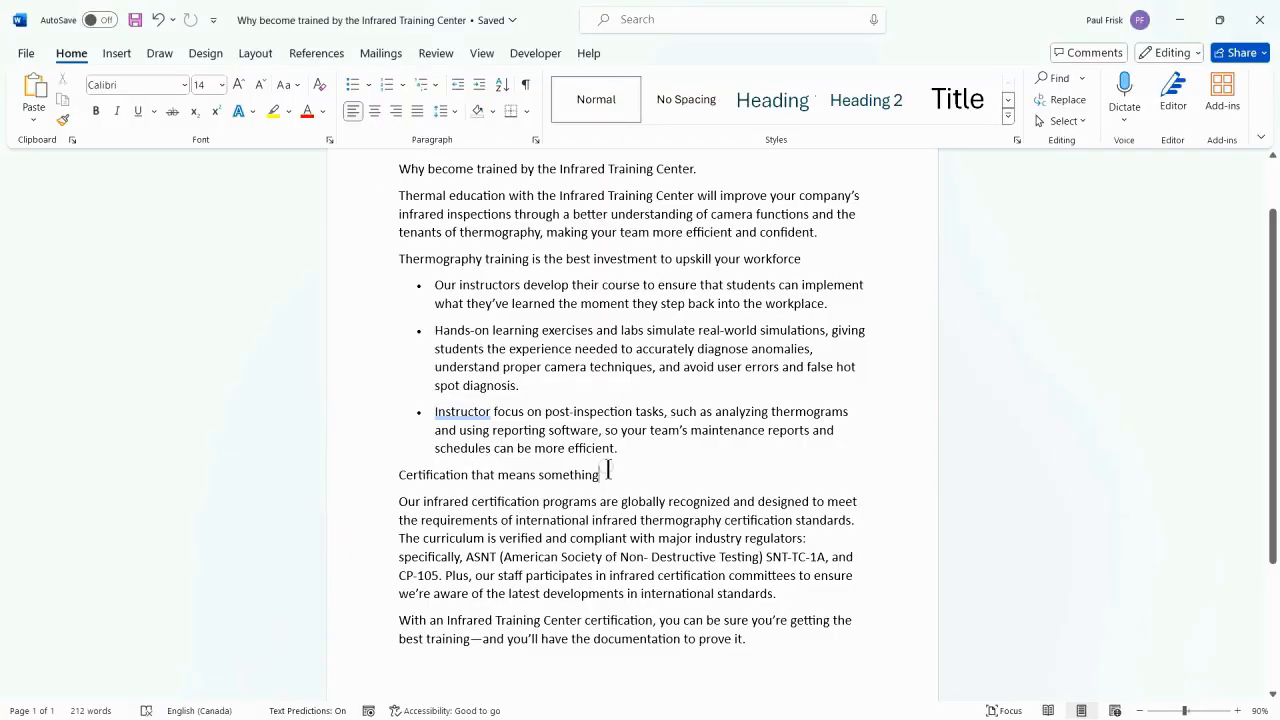
left_click_drag(400, 163, 774, 663)
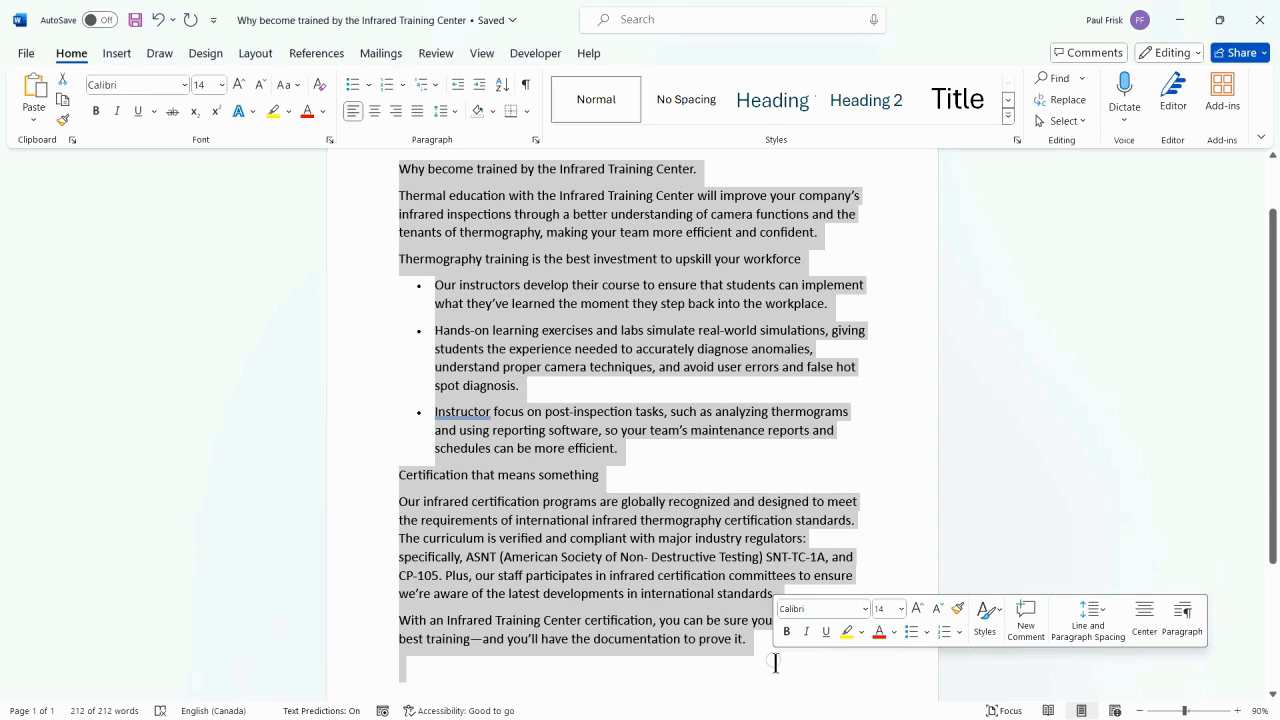
- Return to Thermal Studio, paste the copied text onto page 2, enlarge its box to show all the text and position it with Left at 70
key("alt+Tab")
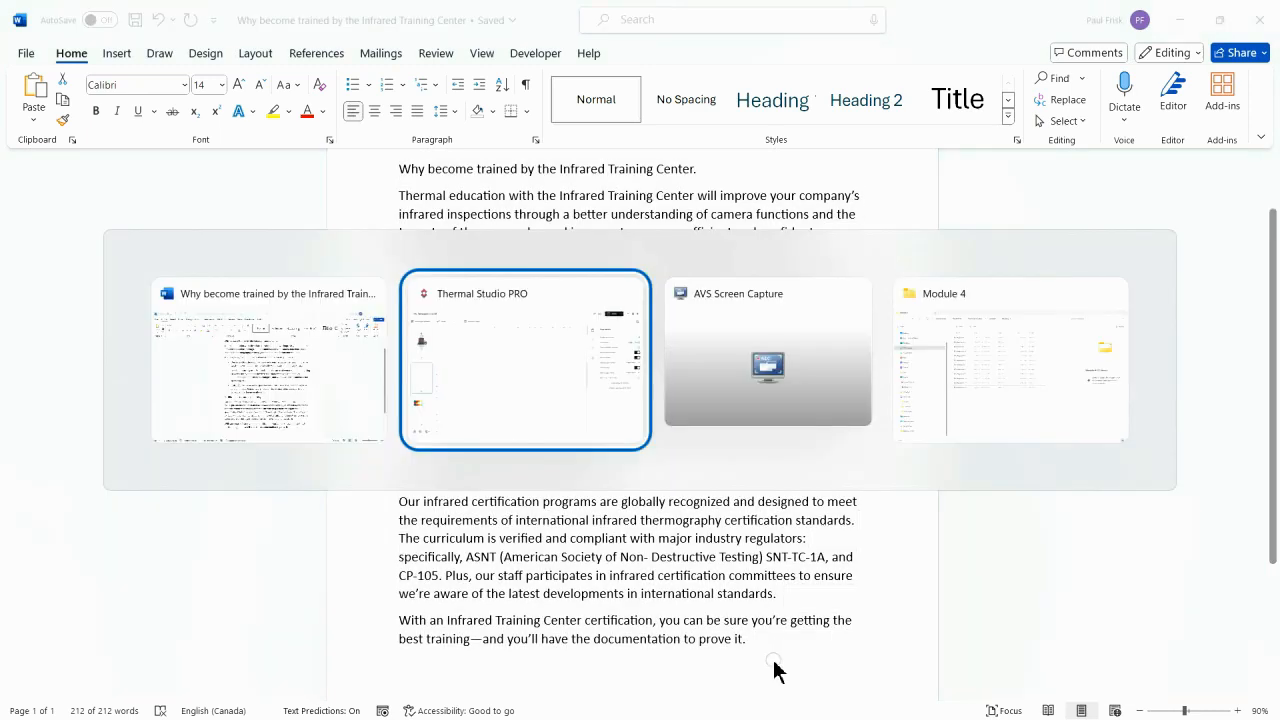
right_click(398, 263)
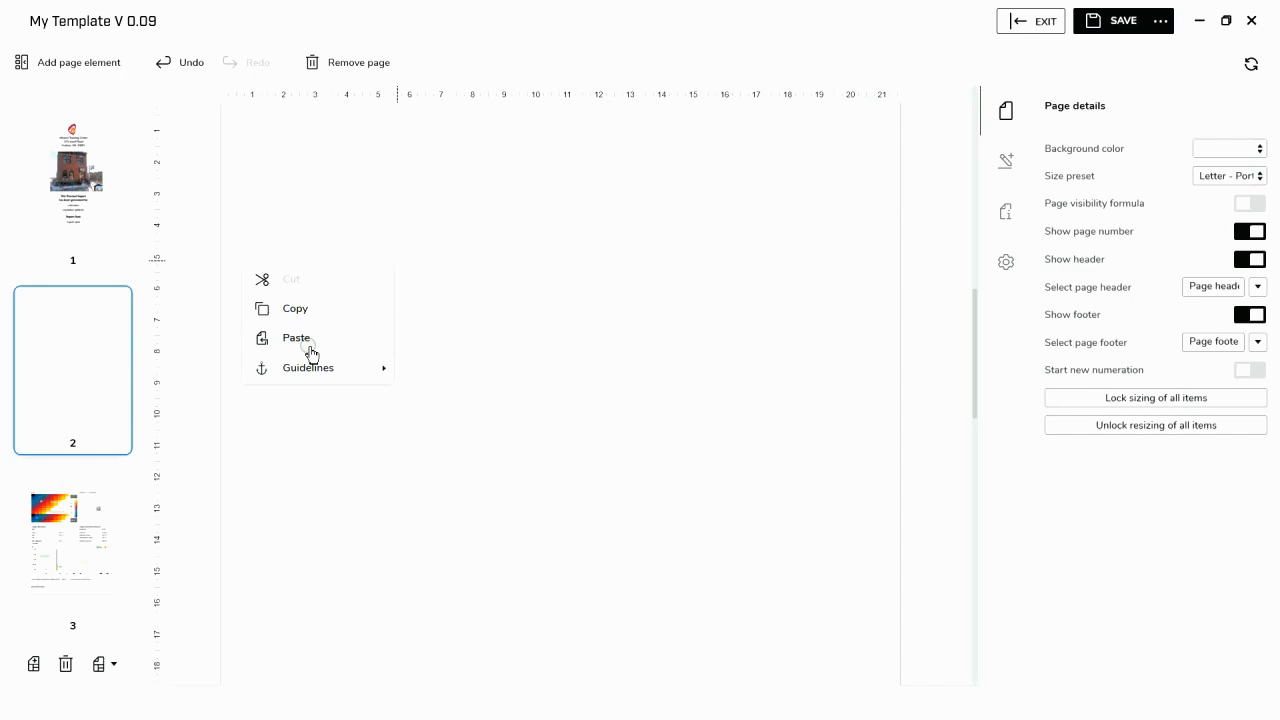
left_click(303, 340)
left_click(331, 180)
left_click_drag(343, 197, 824, 688)
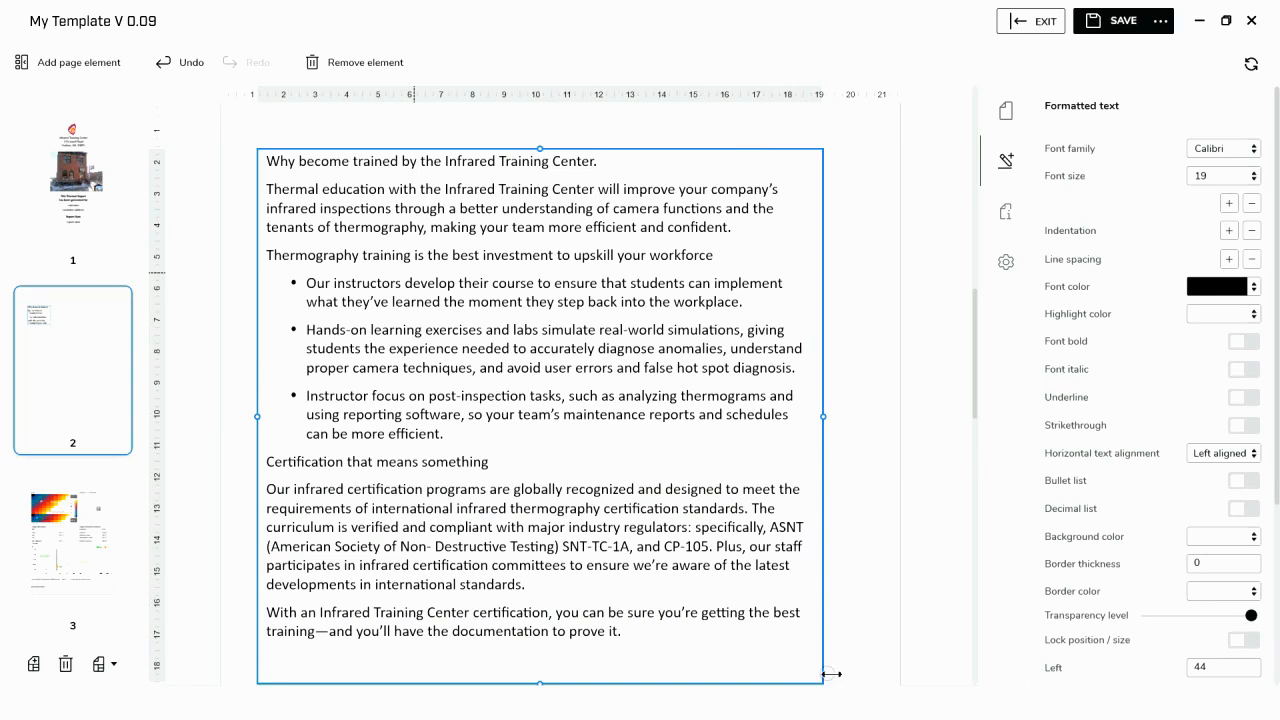
left_click_drag(697, 438, 721, 438)
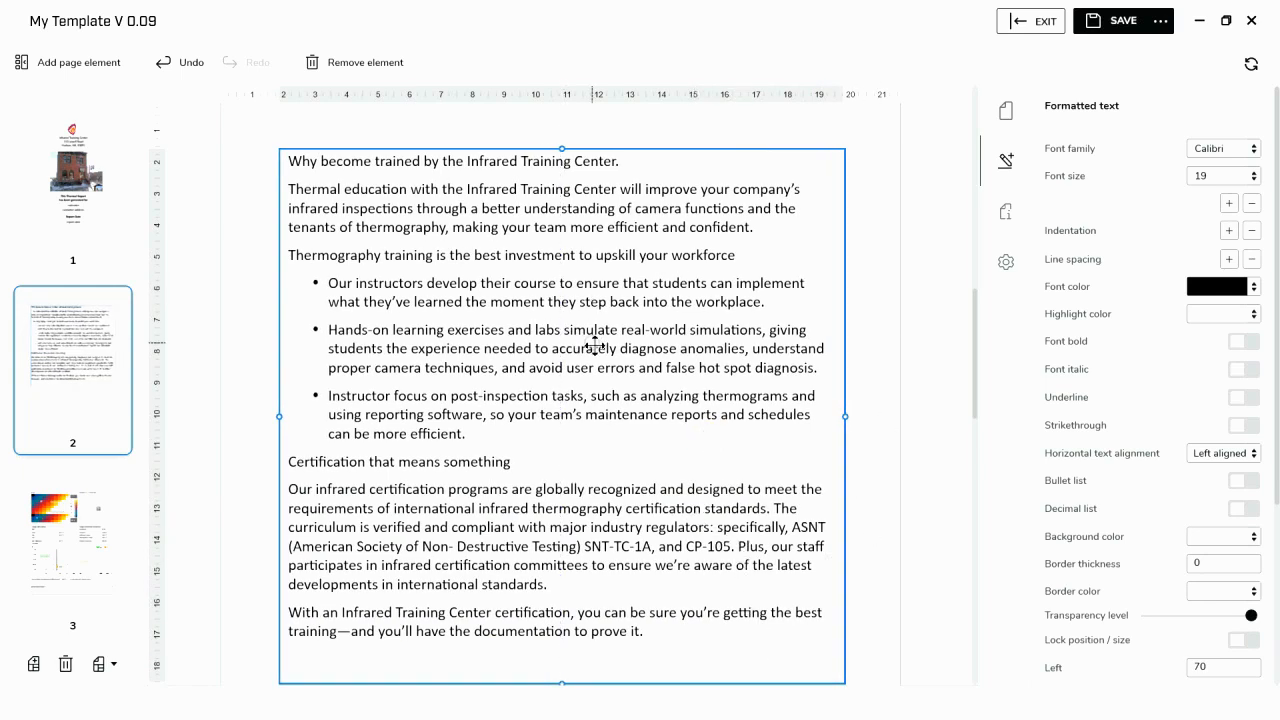
- Set the font size of all the pasted text on page 2 to 14
double_click(424, 256)
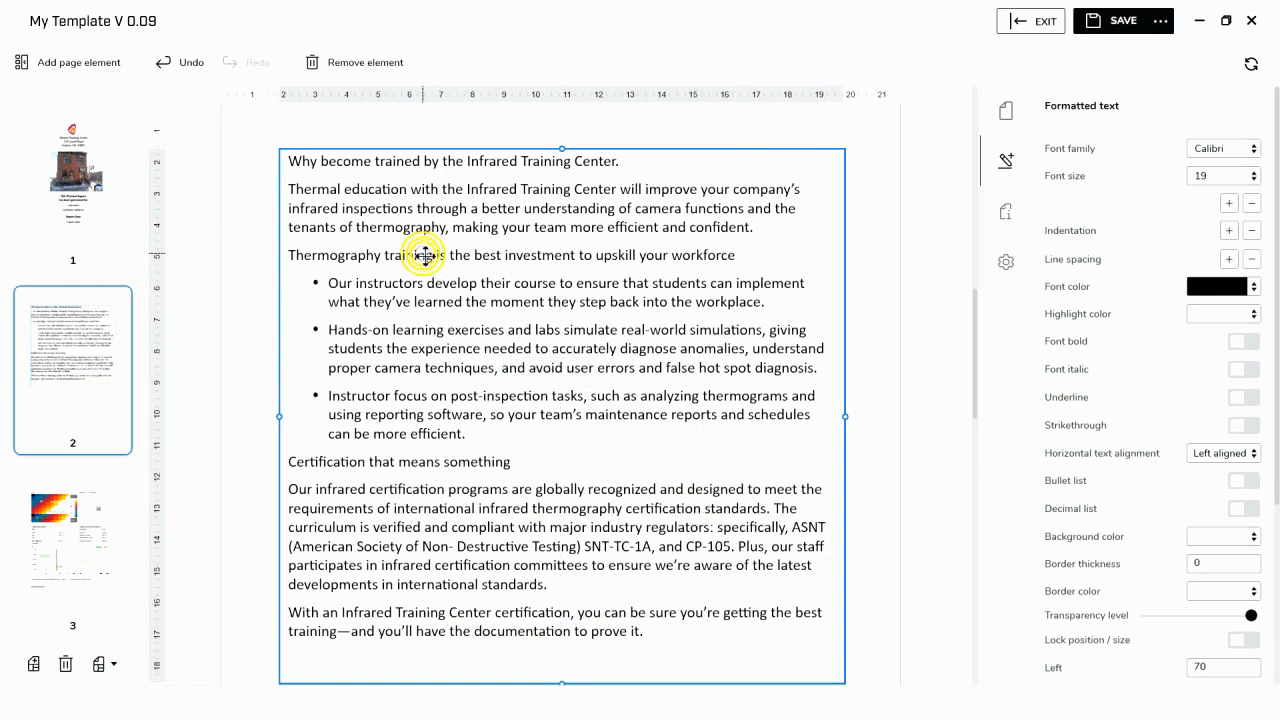
left_click(292, 162)
left_click_drag(292, 162, 675, 637)
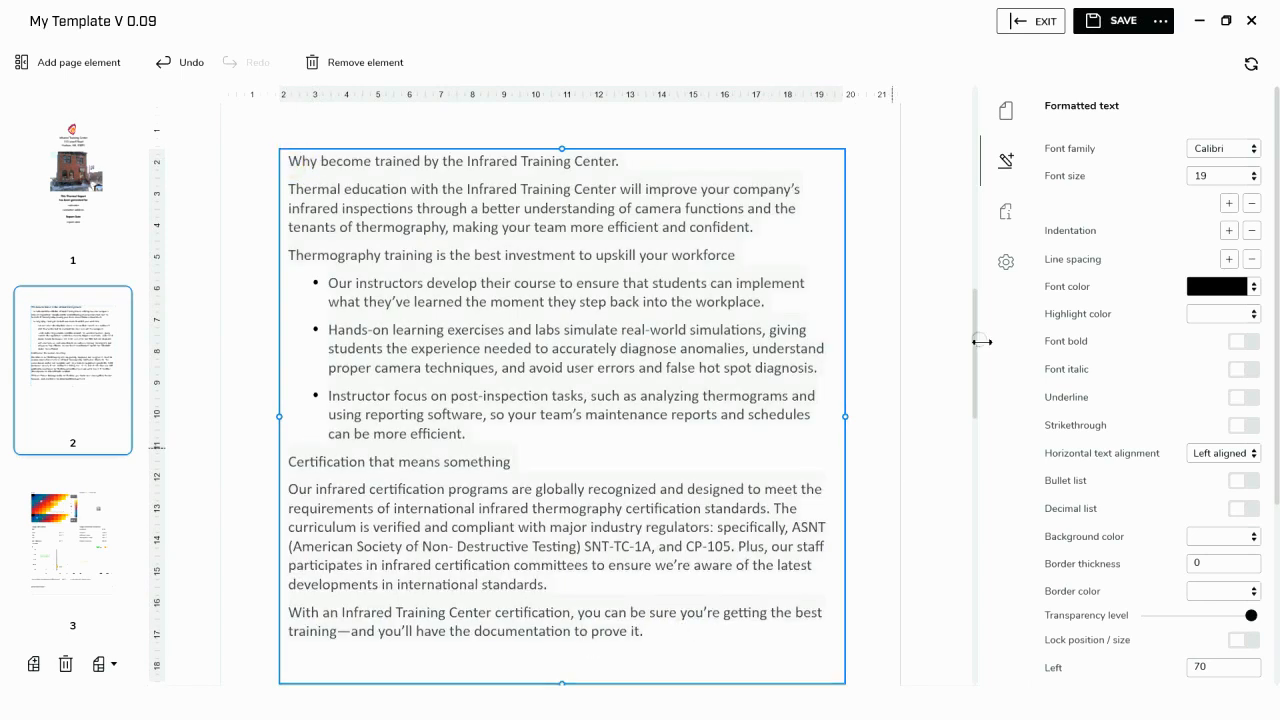
left_click(1255, 183)
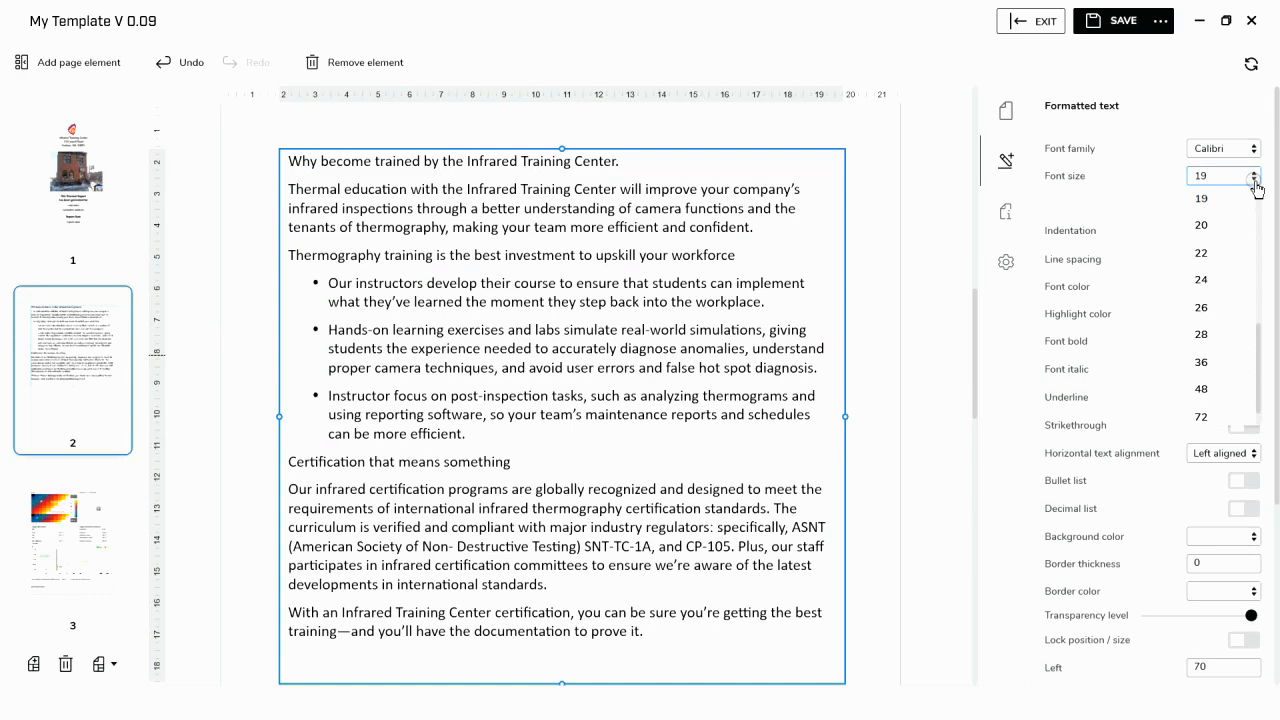
scroll(1232, 236, "up", 3)
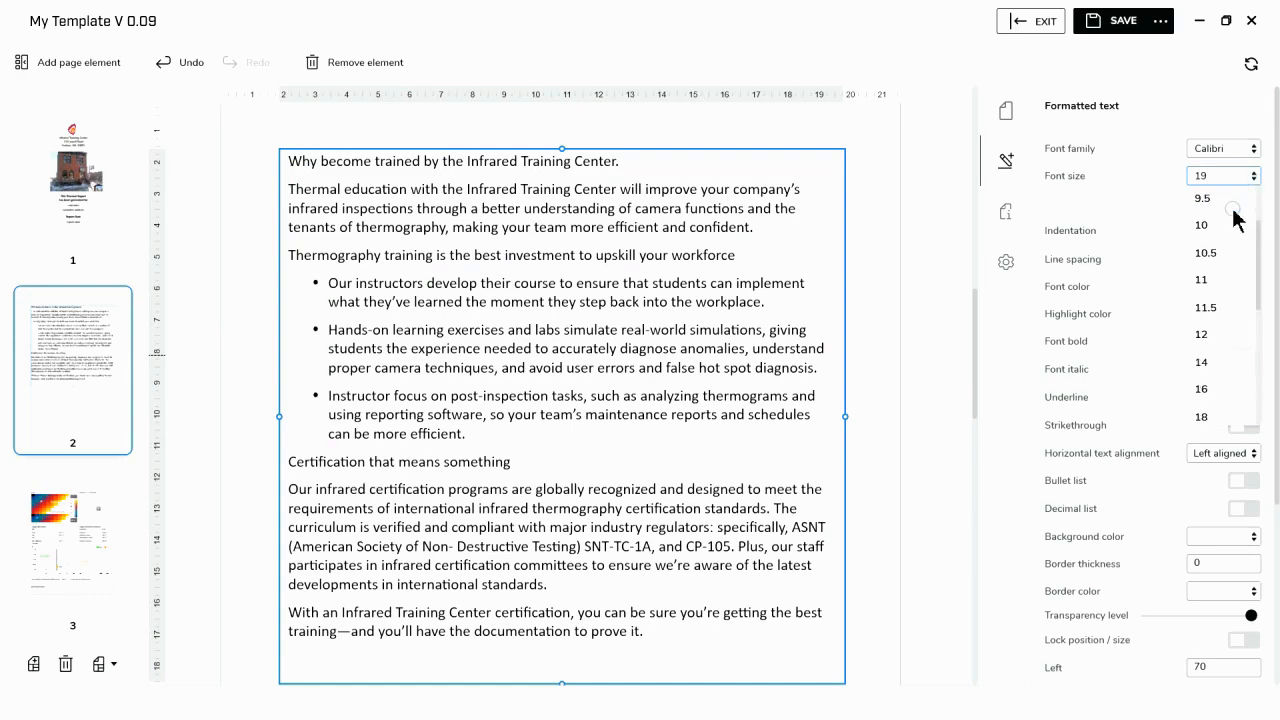
left_click(1212, 362)
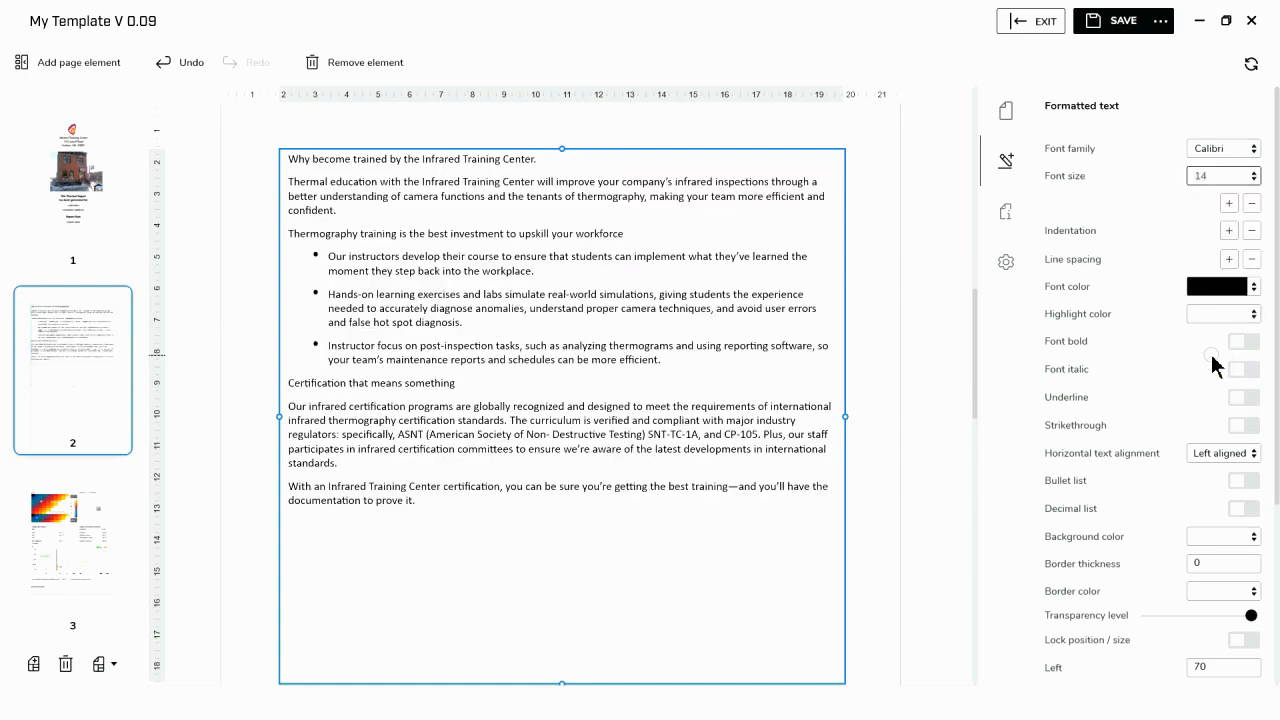
left_click(704, 590)
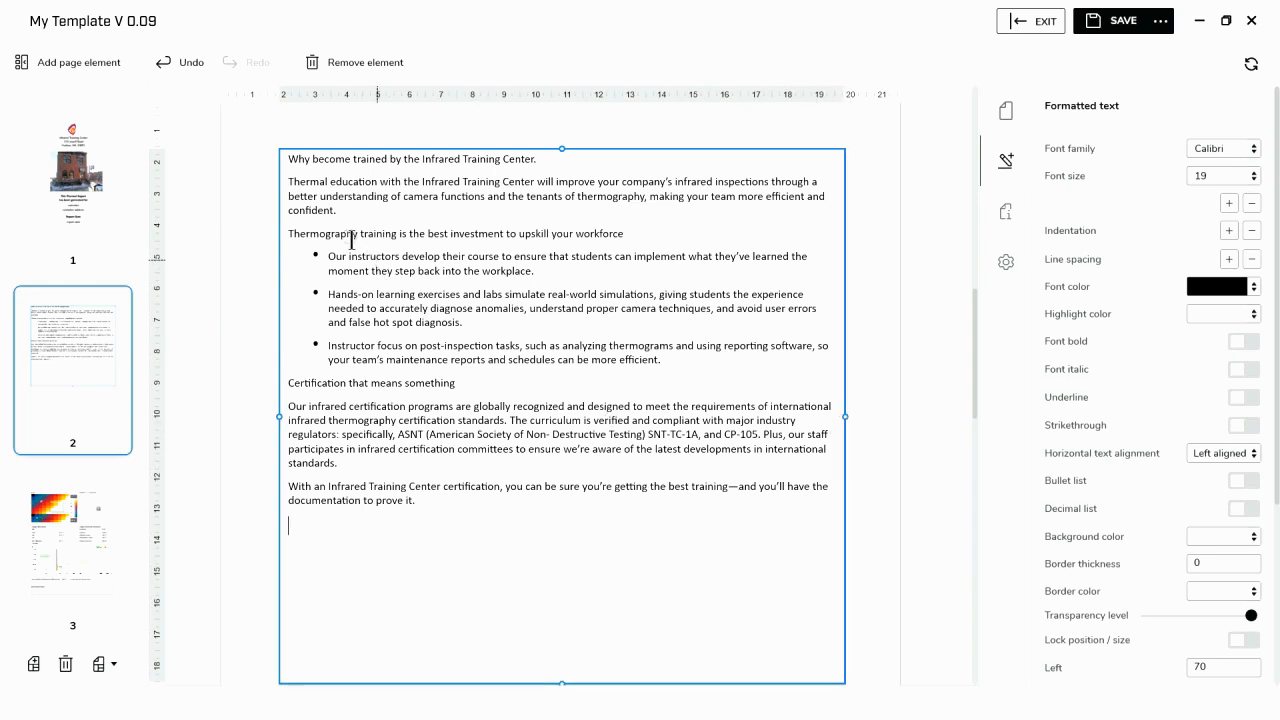
- Make the "Why become trained", "Thermography training is the best investment" and "Certification that means something" heading lines bold
left_click(290, 158)
left_click_drag(290, 158, 541, 165)
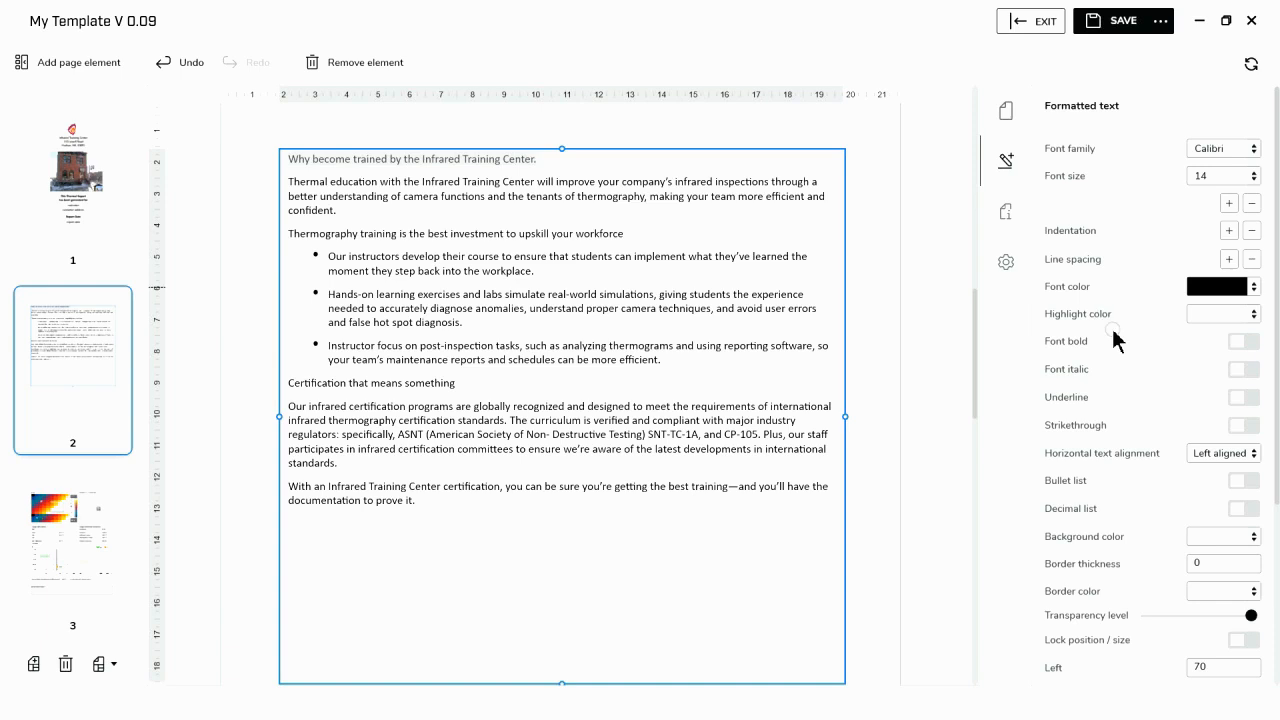
left_click(1238, 342)
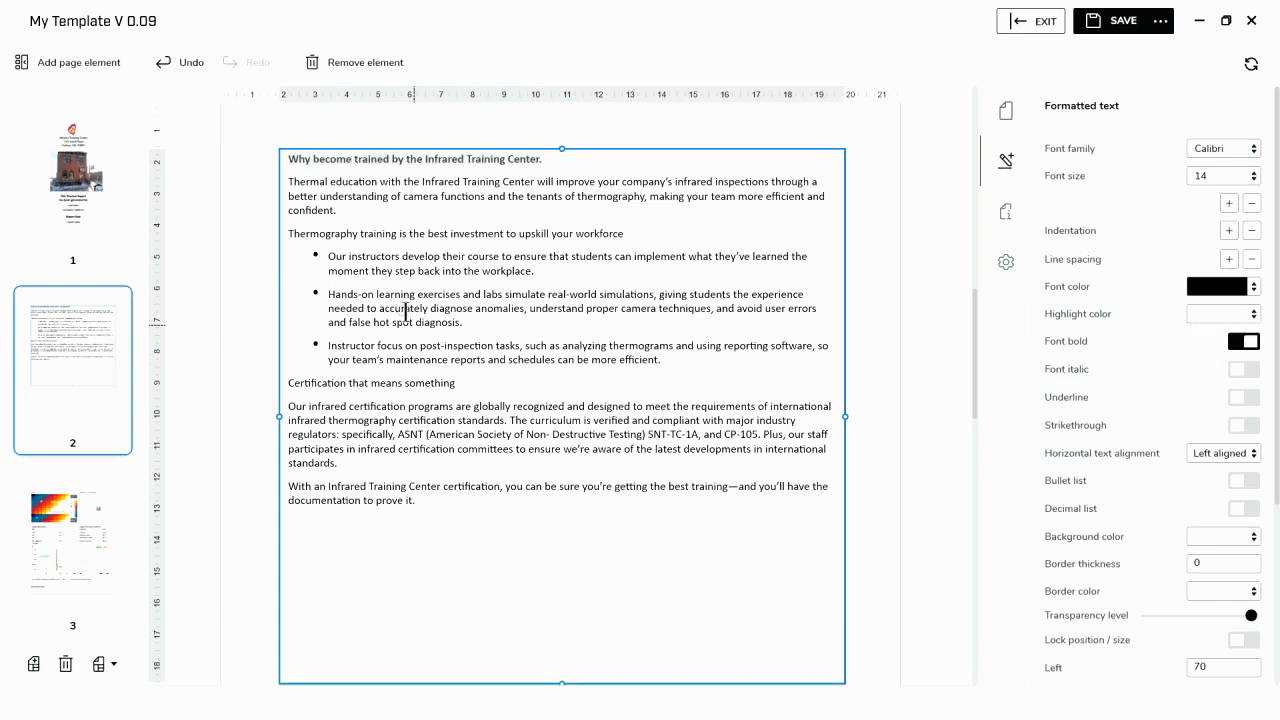
left_click(294, 232)
left_click_drag(396, 244, 632, 236)
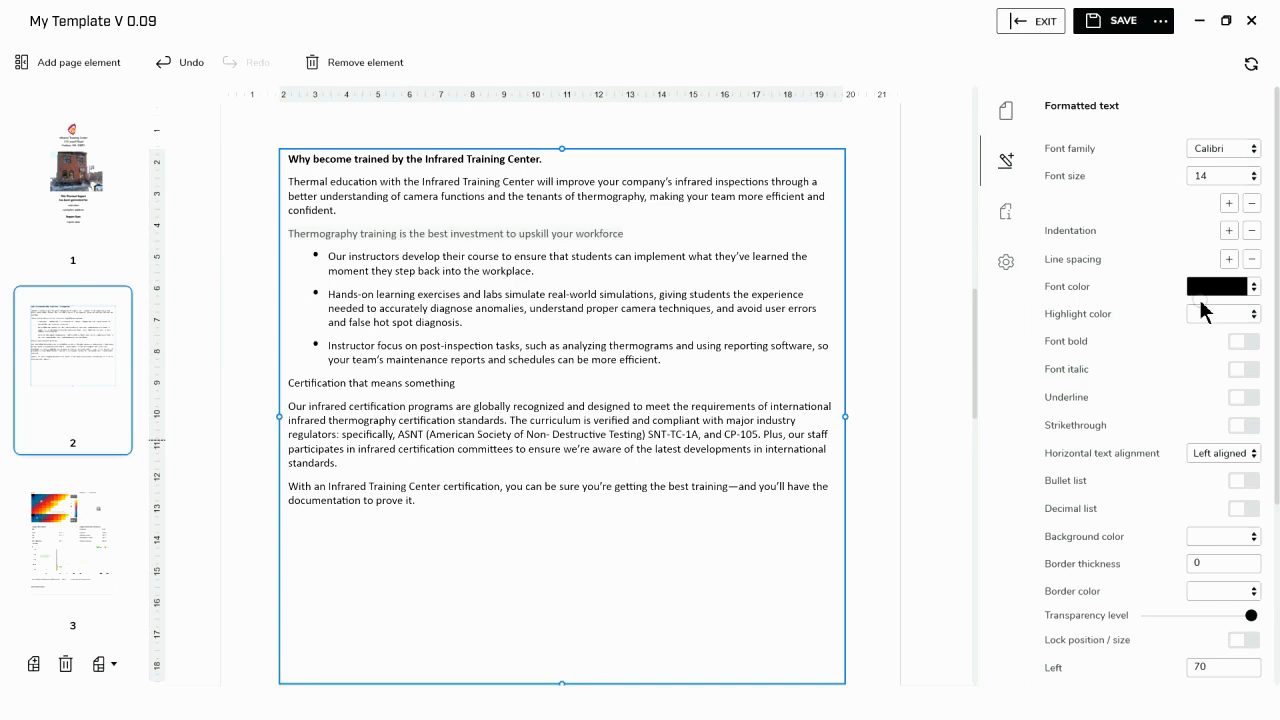
left_click(1242, 345)
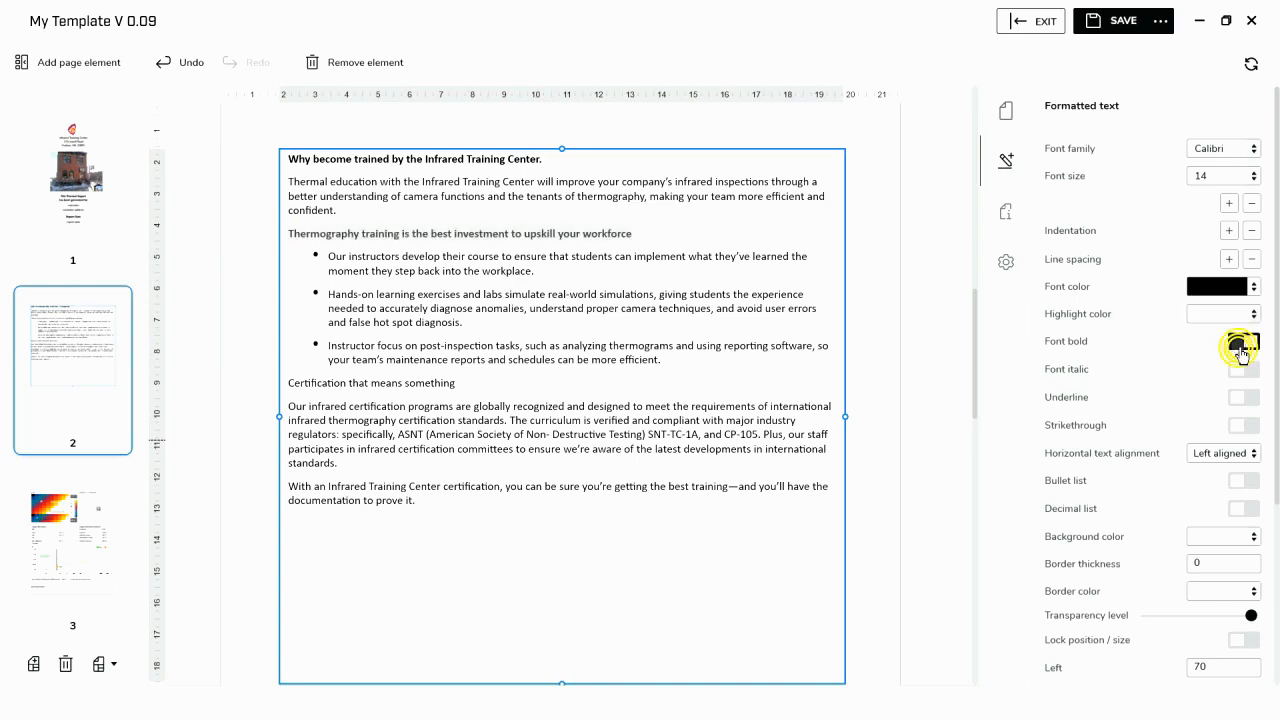
left_click_drag(290, 388, 484, 385)
left_click(1243, 342)
left_click(602, 576)
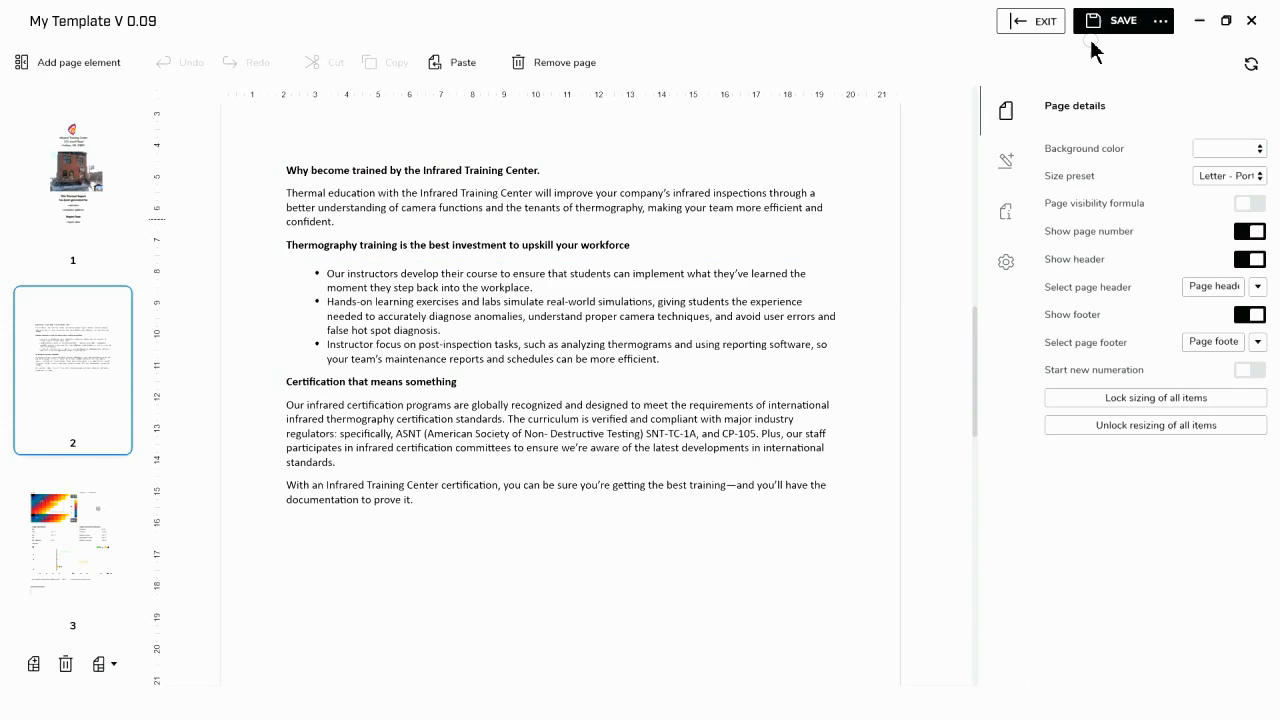
- Save the report as a new template named "My Template V 0.10"
left_click(1160, 20)
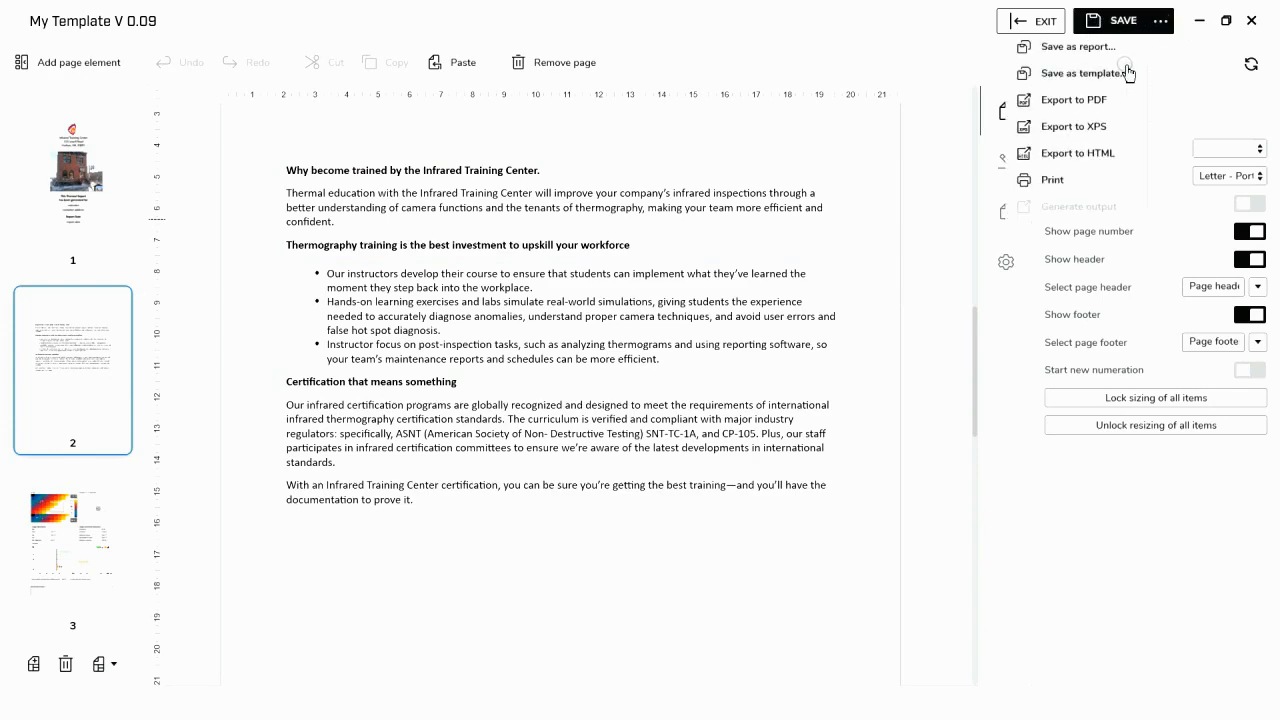
left_click(1090, 74)
type("My Template V 0.10")
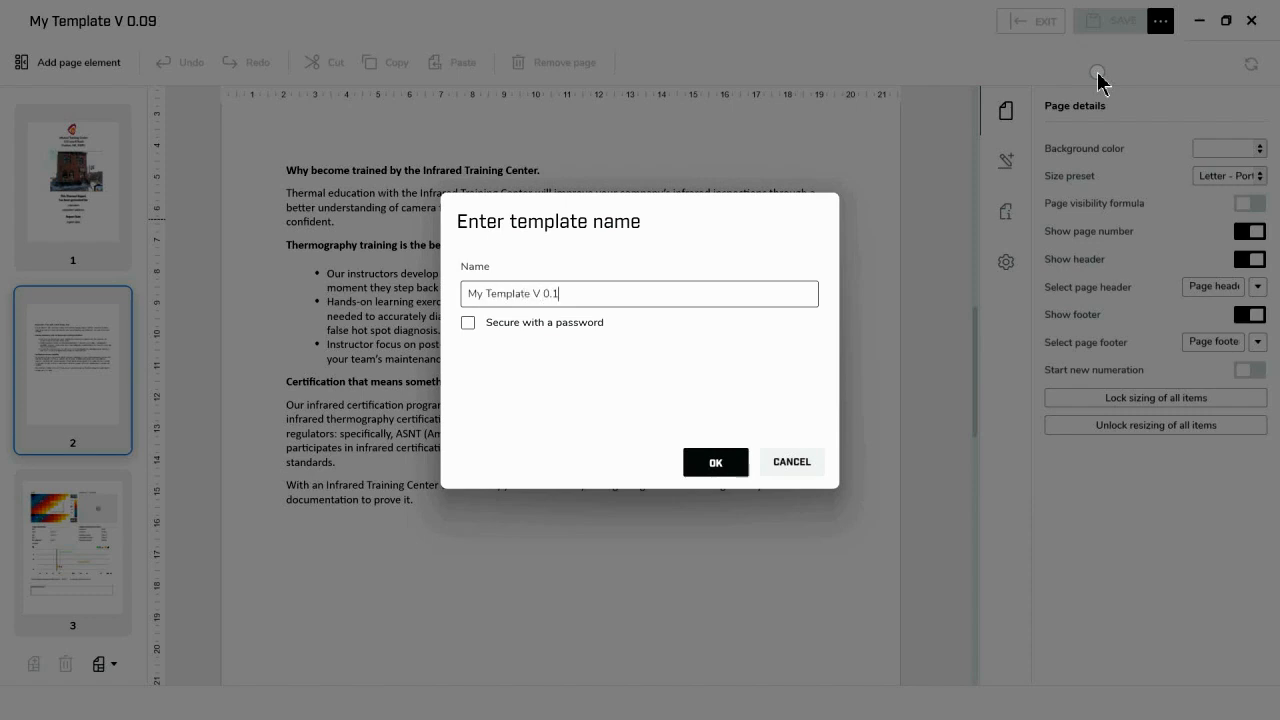
left_click(740, 461)
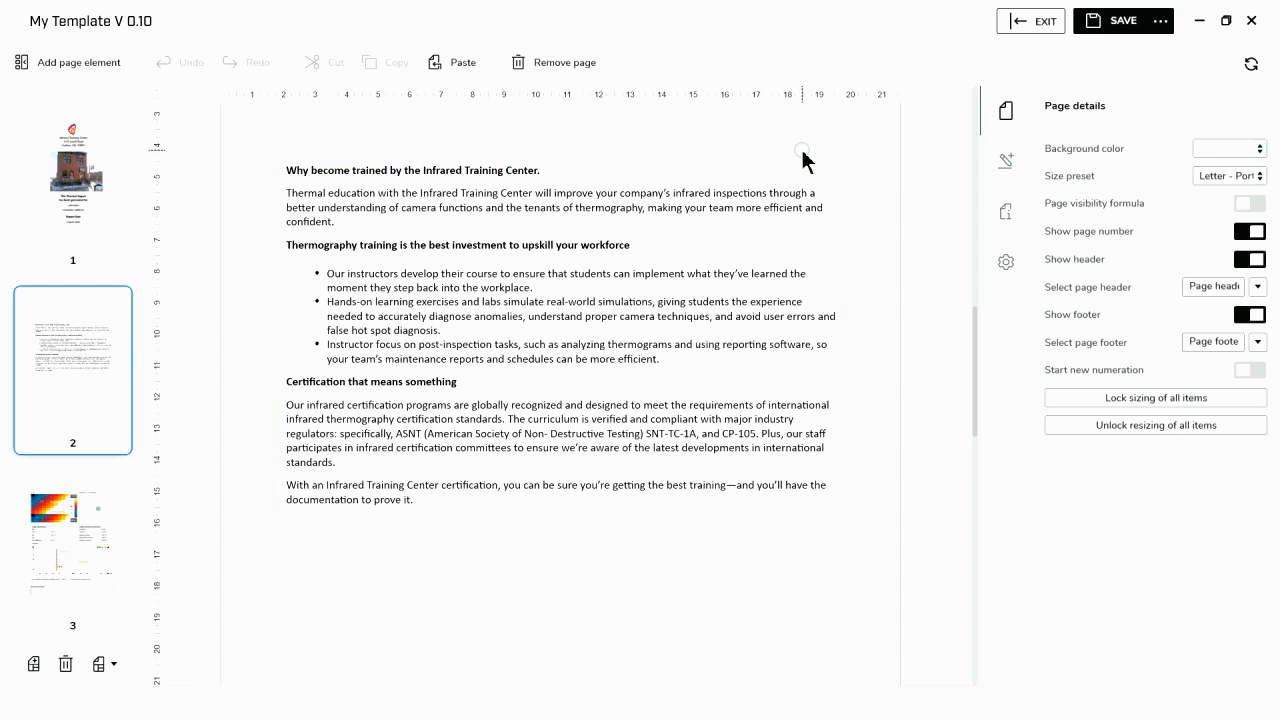
- Open the header area of page 2 for editing and insert the logo image into it
scroll(858, 459, "up", 3)
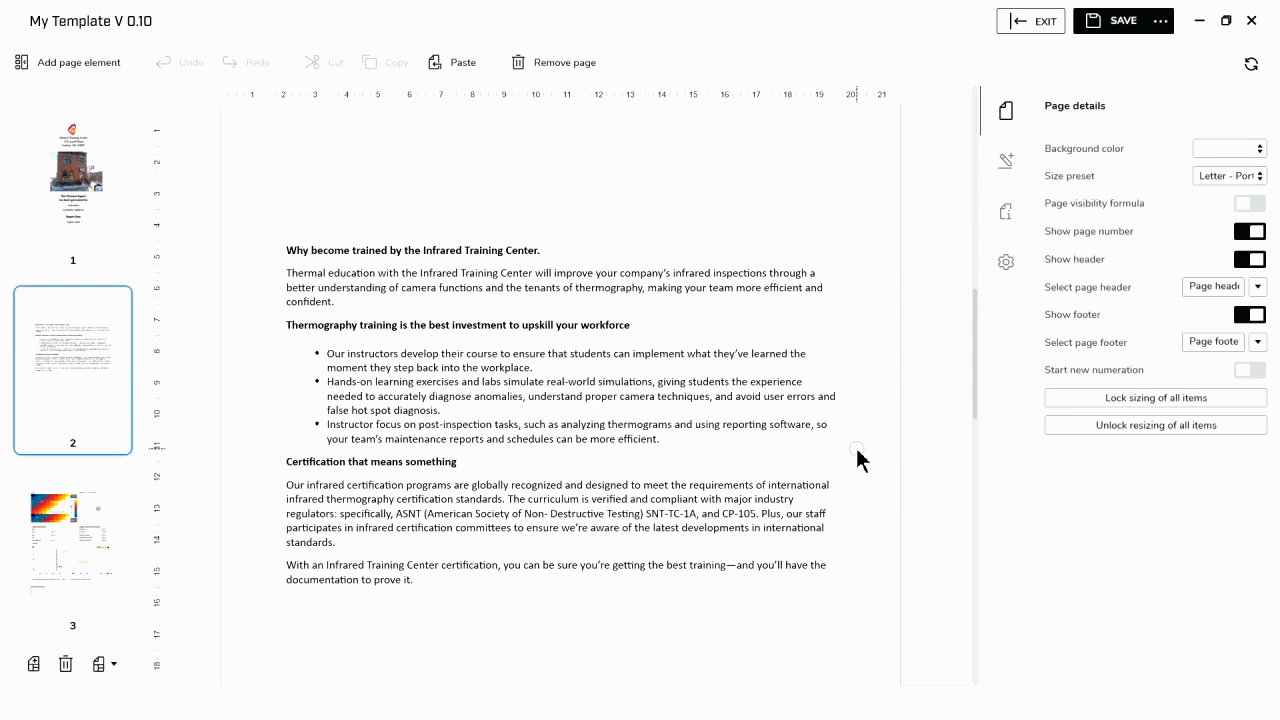
scroll(858, 459, "up", 1)
left_click(422, 236)
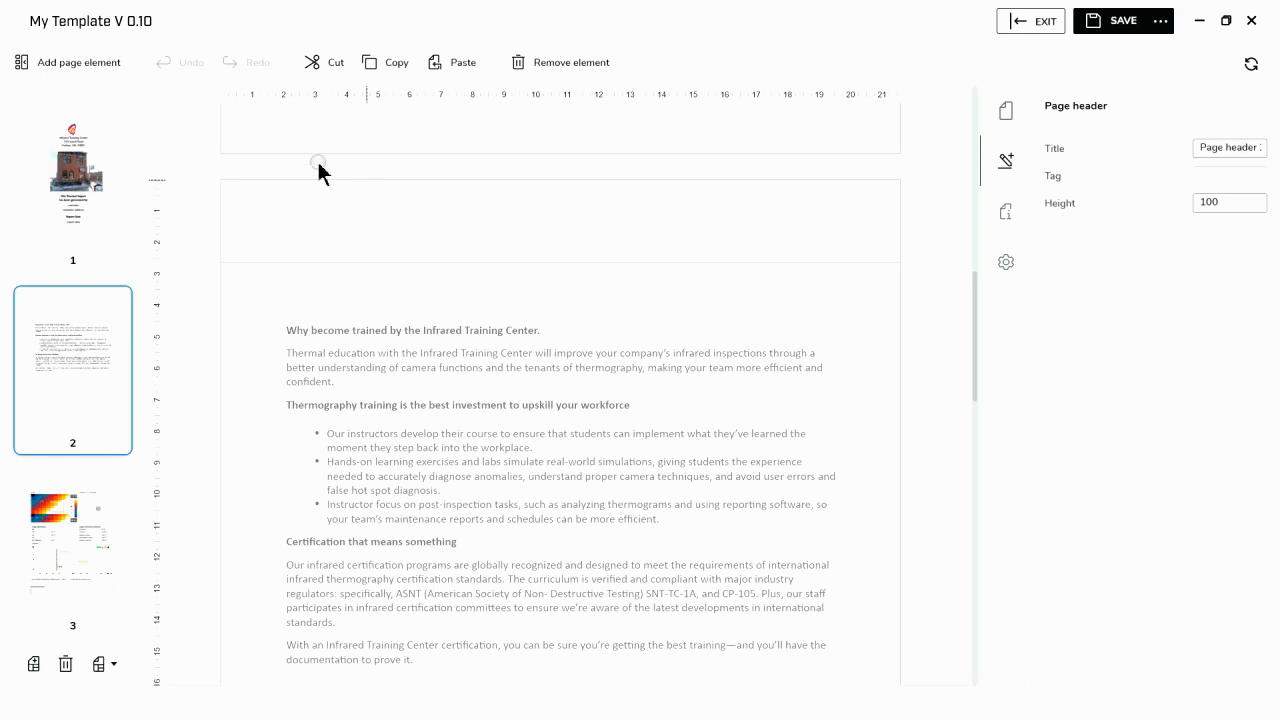
left_click(82, 76)
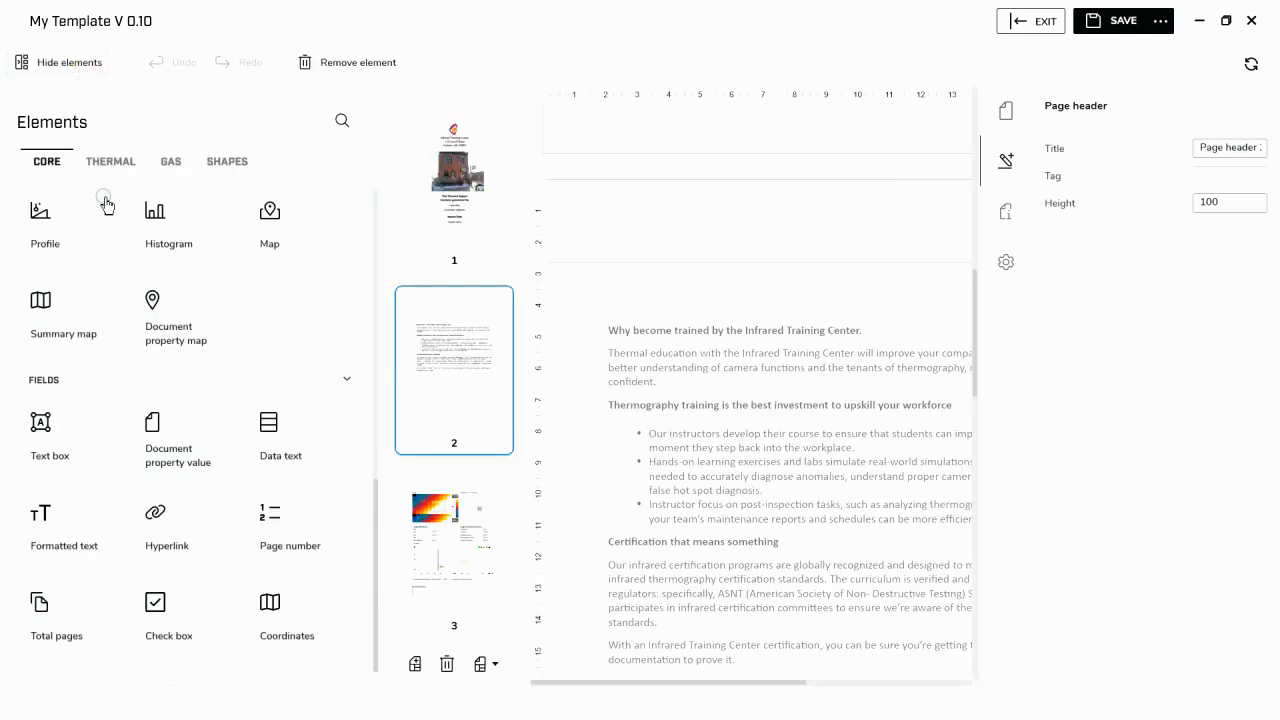
scroll(108, 242, "up", 5)
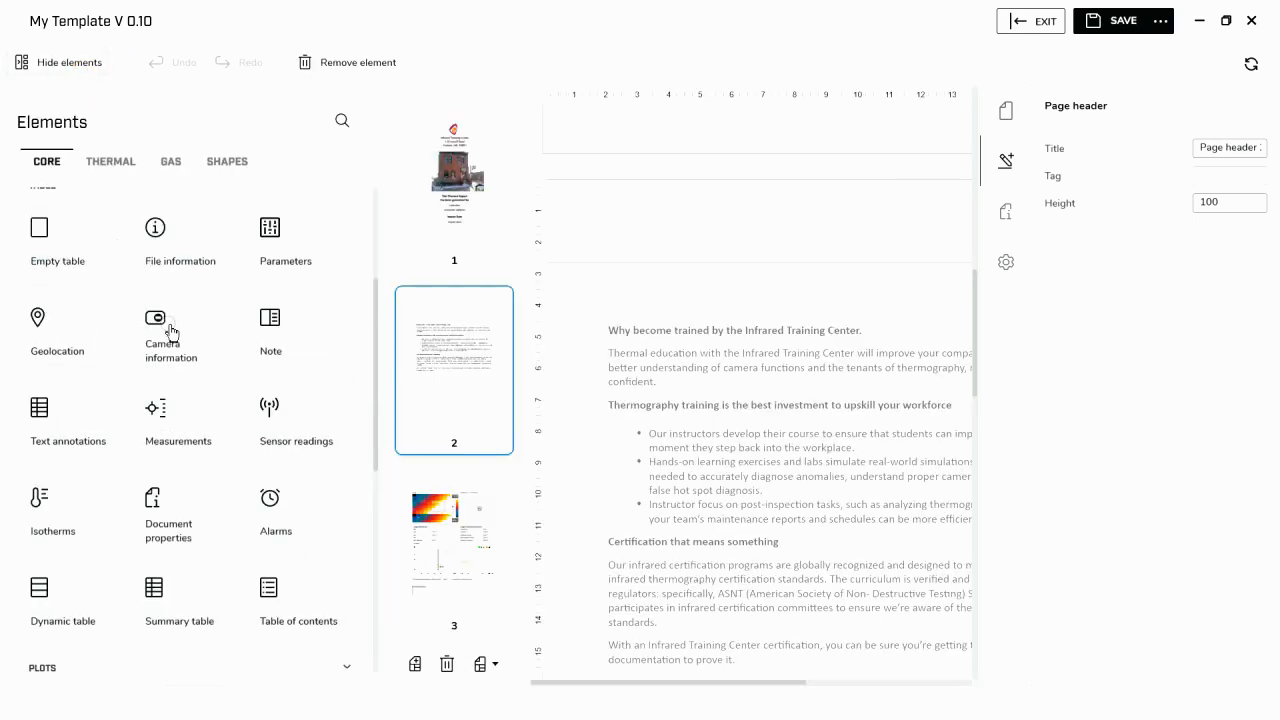
scroll(172, 332, "up", 3)
left_click(172, 352)
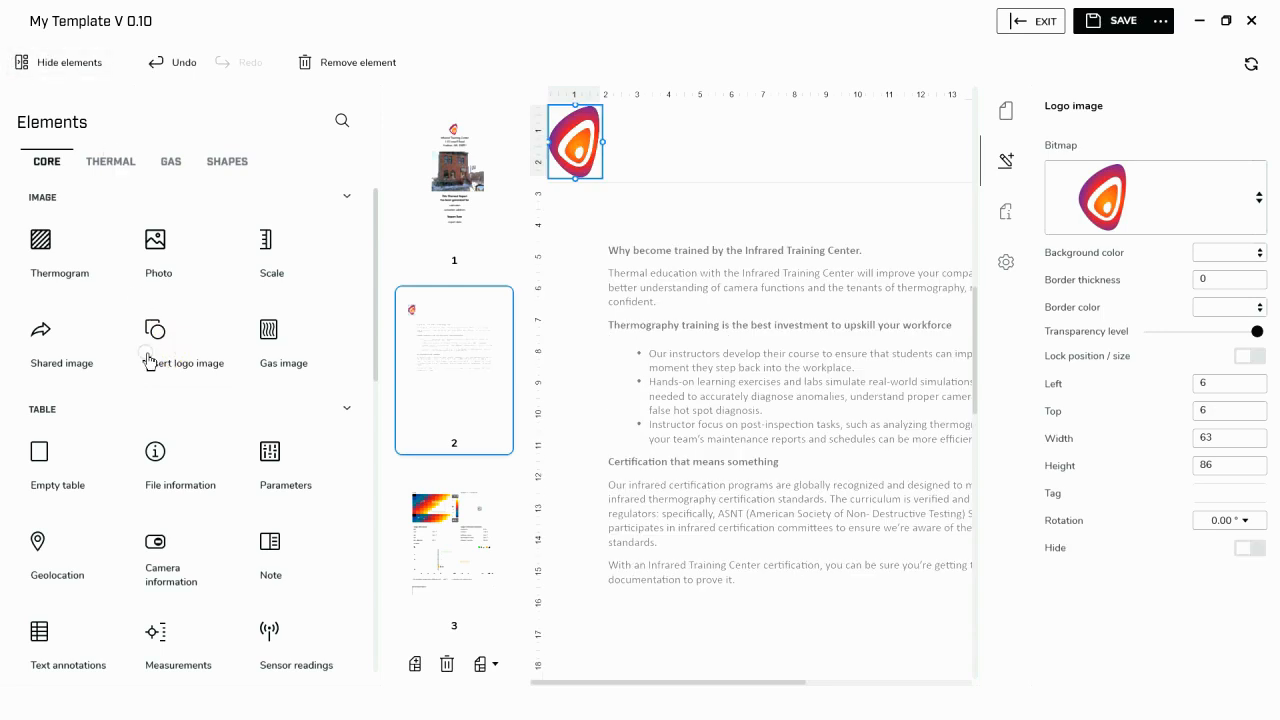
- Insert a document property value field beside the header logo and set its property key to Customer
scroll(157, 464, "down", 5)
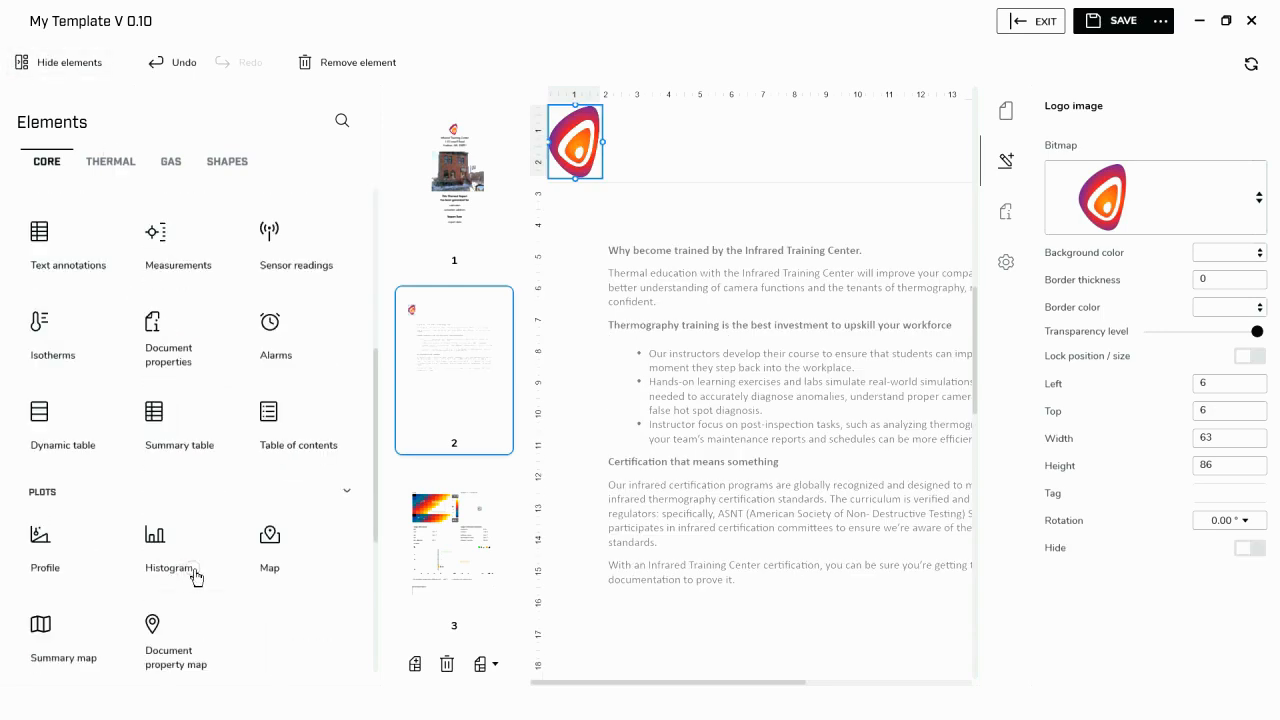
scroll(210, 553, "down", 2)
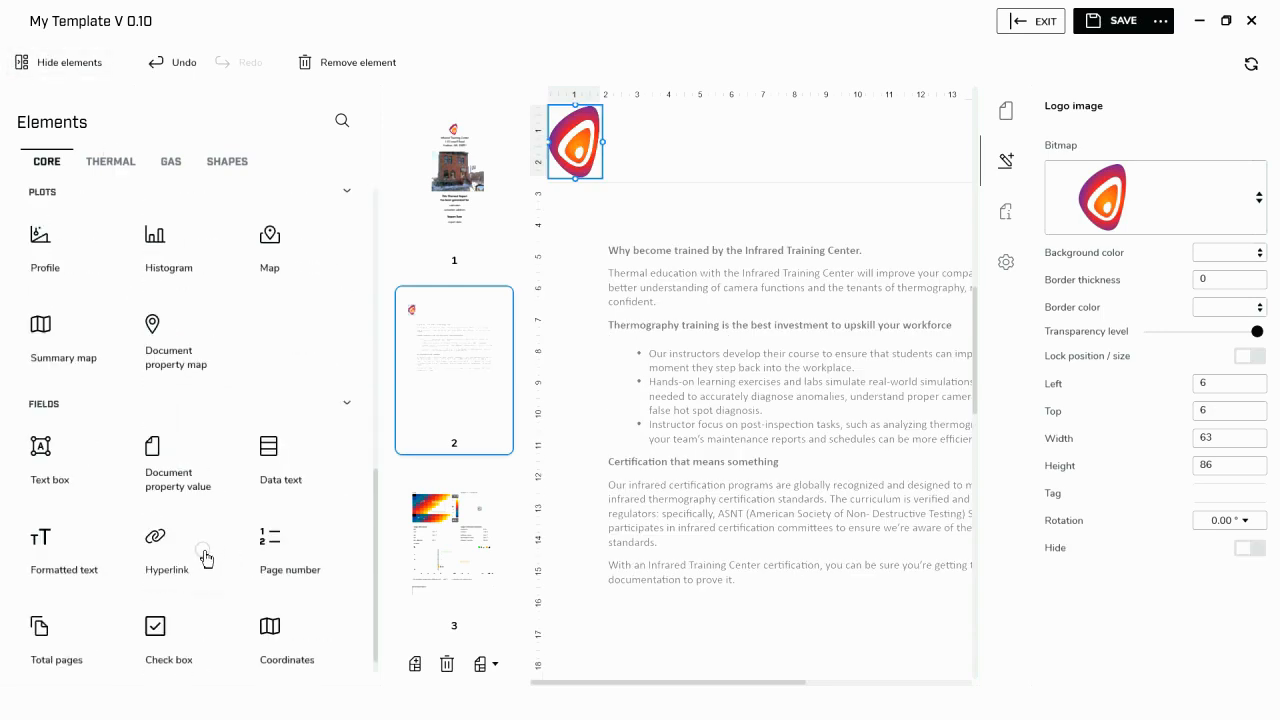
left_click(190, 487)
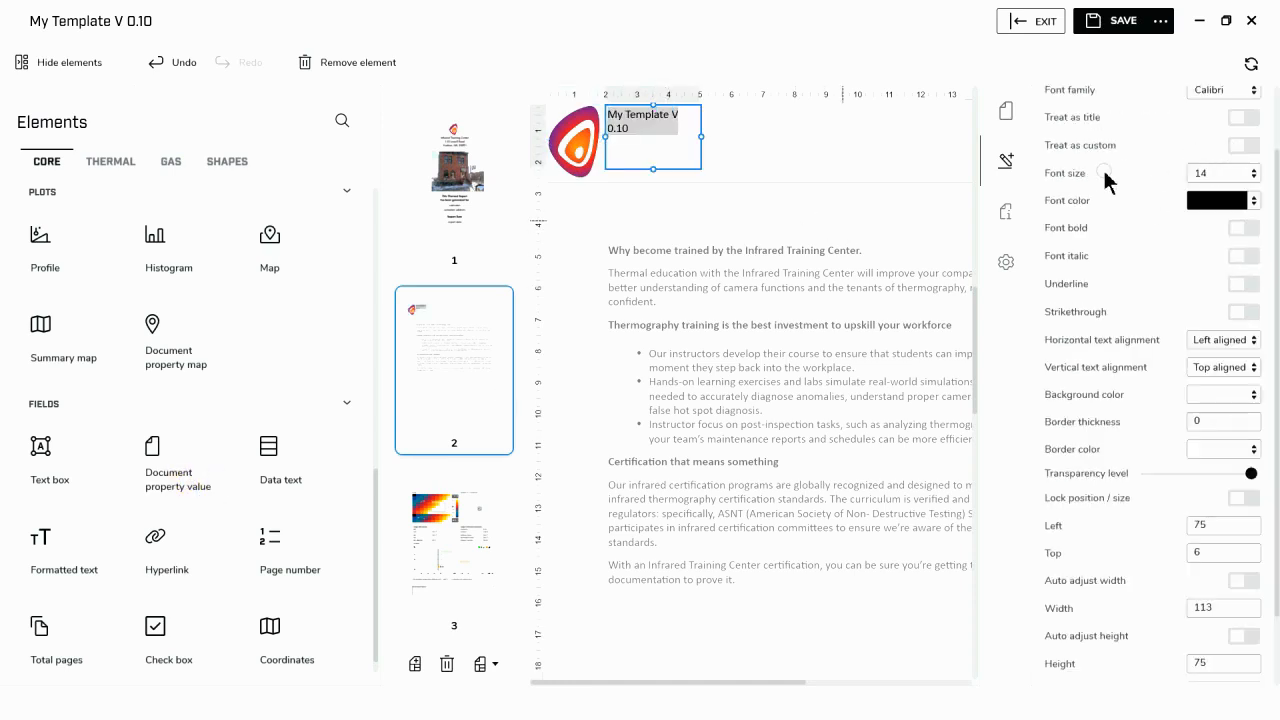
scroll(867, 168, "up", 1)
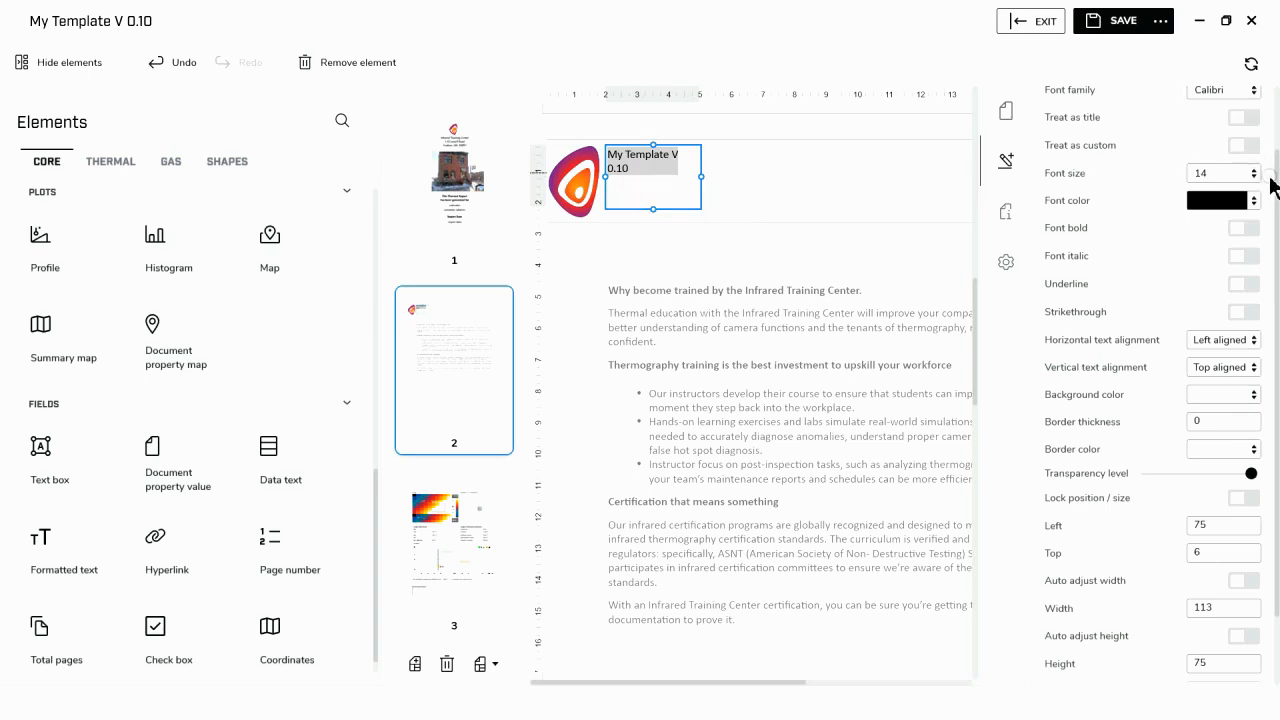
scroll(1265, 180, "up", 2)
left_click(1251, 147)
left_click(1114, 259)
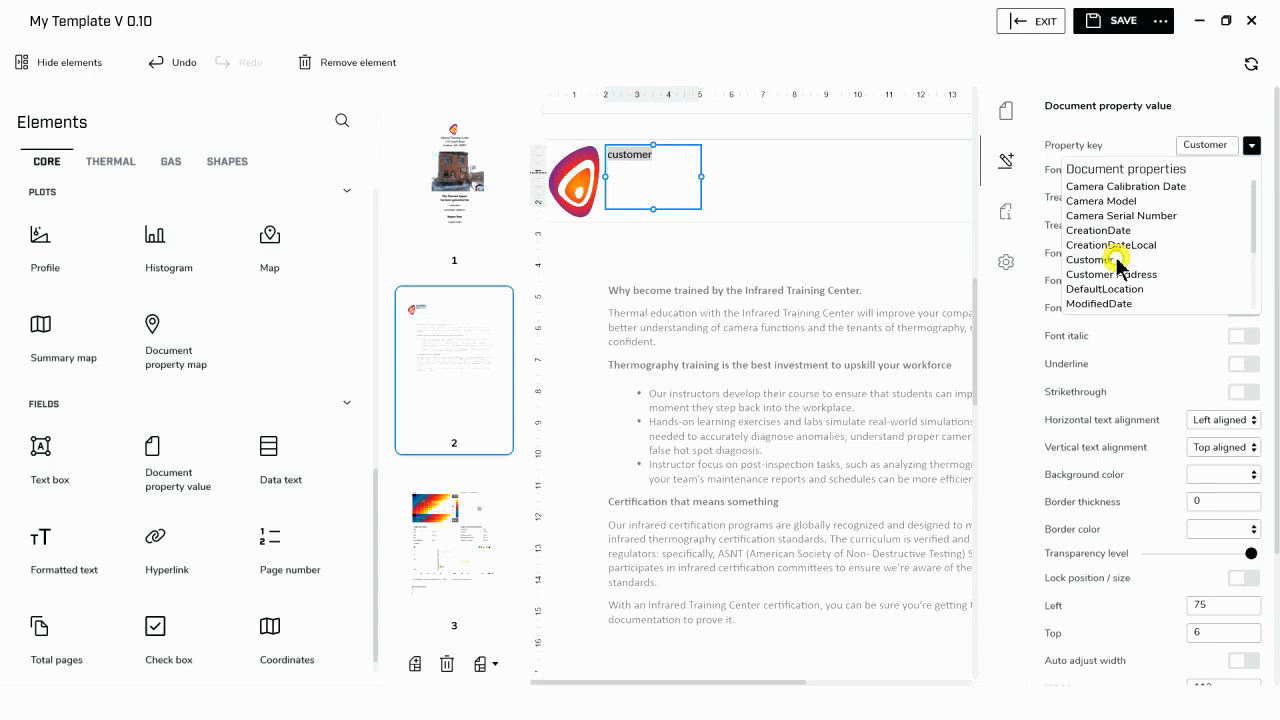
left_click(651, 183)
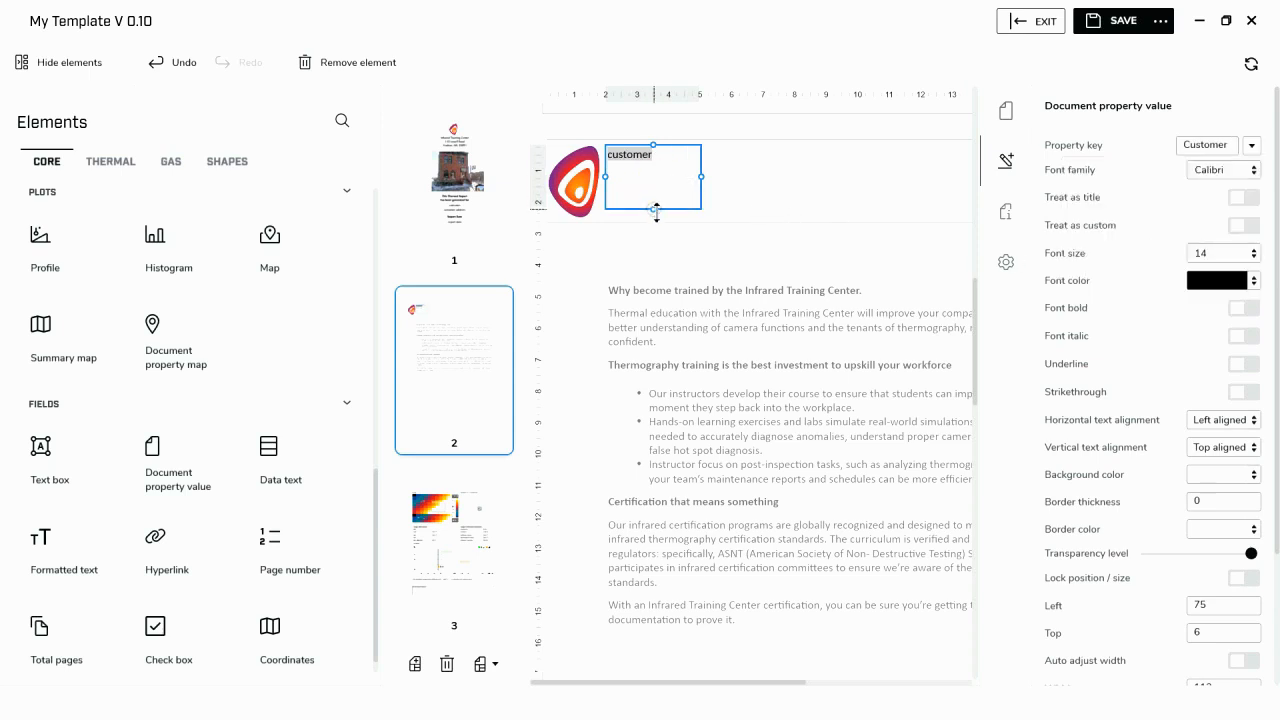
- Shrink the header's customer field, move it to about left 361, top 34, and center its text horizontally
left_click_drag(654, 209, 909, 182)
left_click(36, 63)
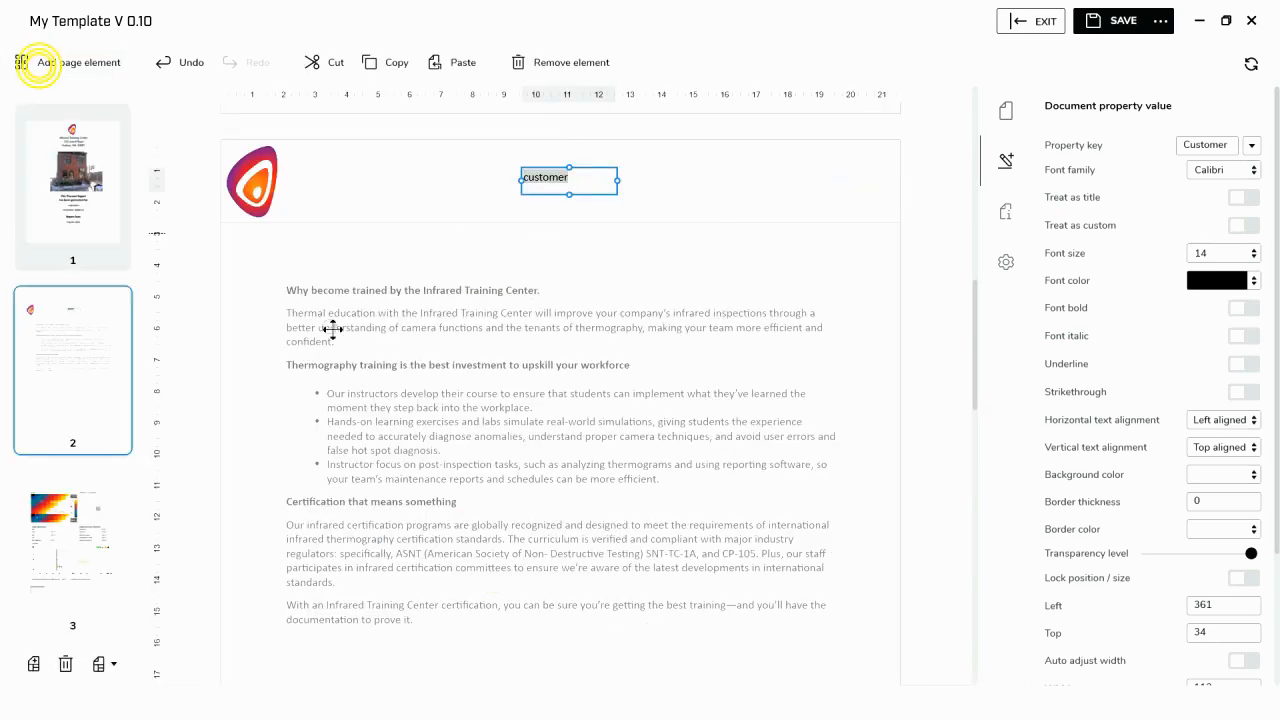
left_click(596, 180)
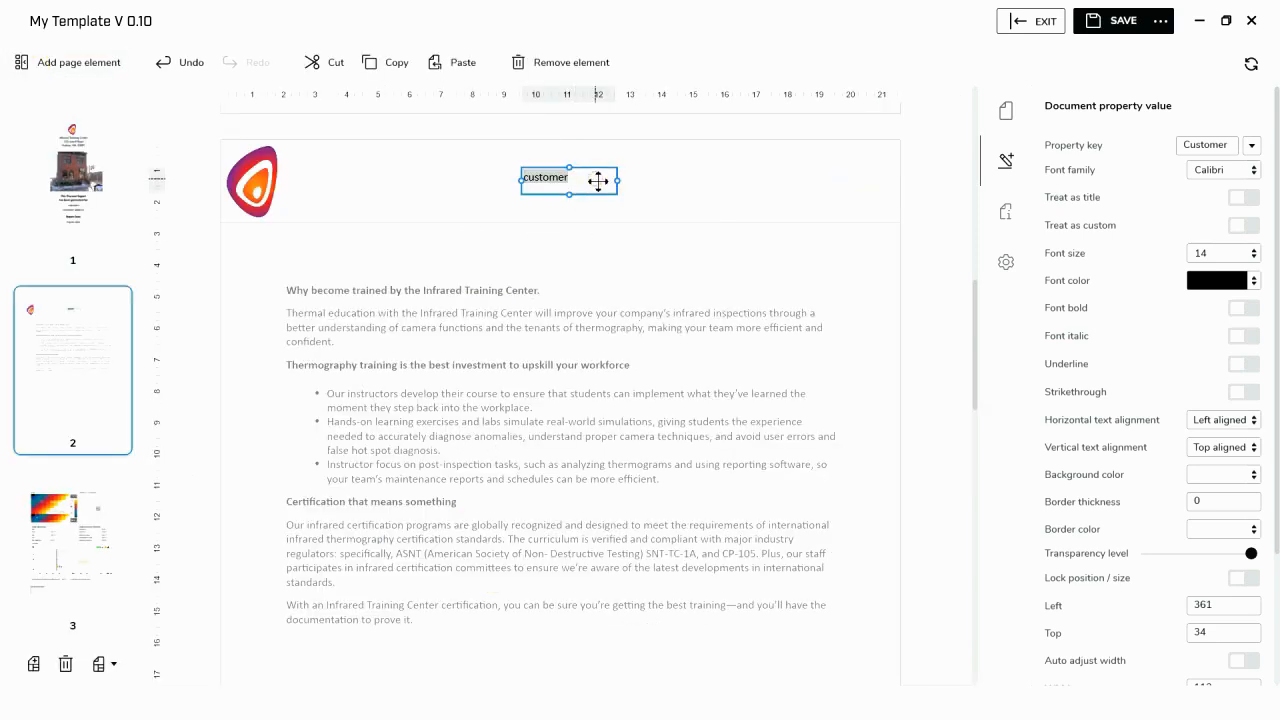
left_click(1254, 424)
left_click(1226, 468)
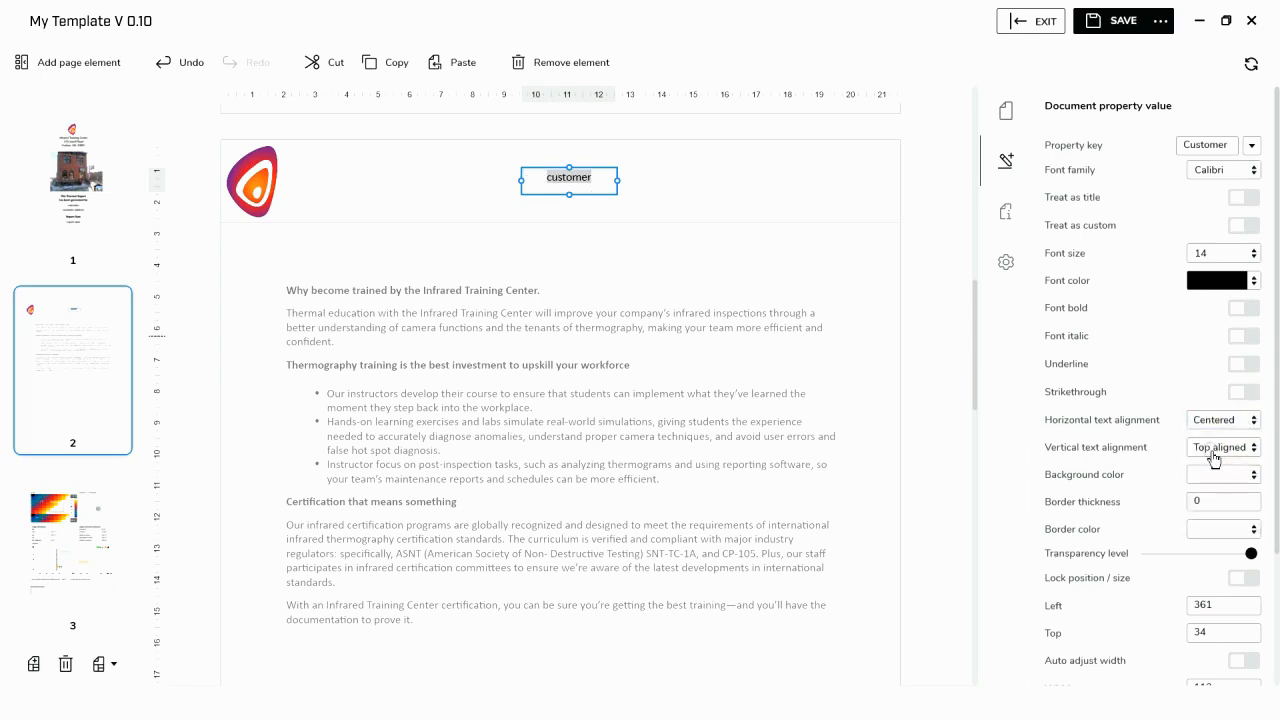
left_click(695, 160)
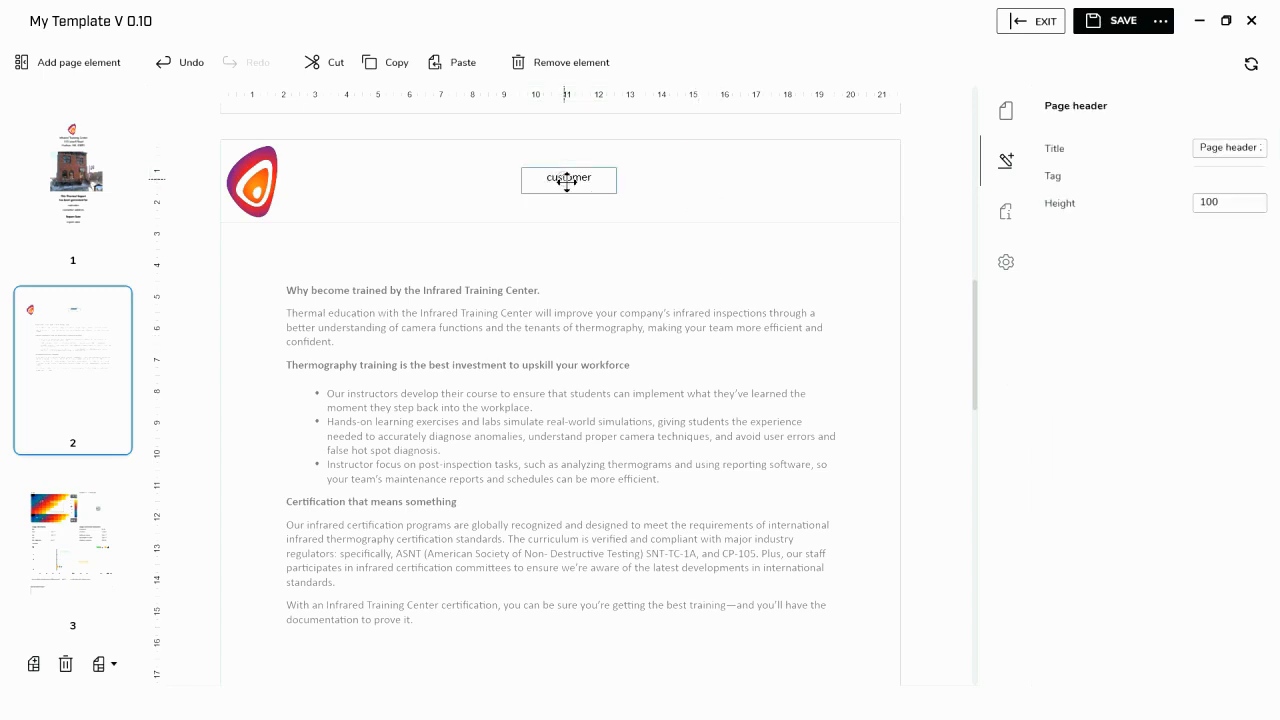
- Insert a text box into the page header beside the customer field, reduce its height to about 38, and enter "Report Date:"
left_click(71, 63)
left_click(60, 441)
left_click(75, 66)
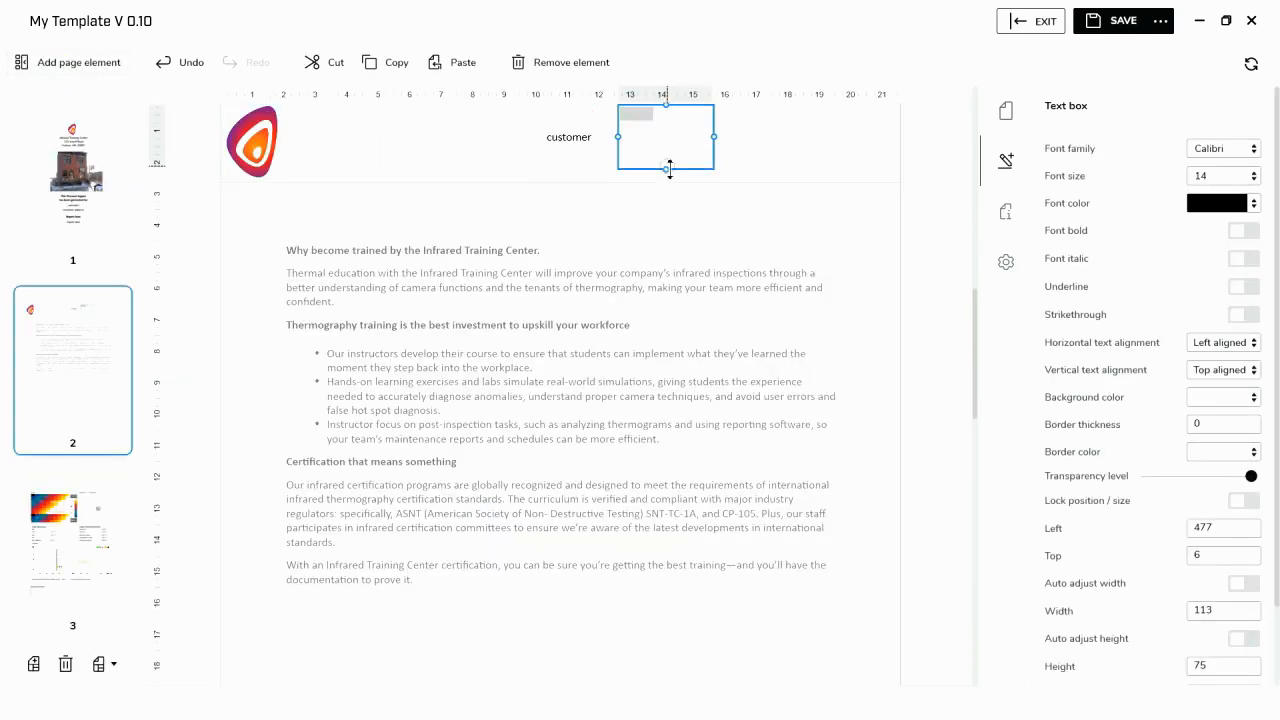
left_click_drag(670, 164, 680, 140)
double_click(651, 121)
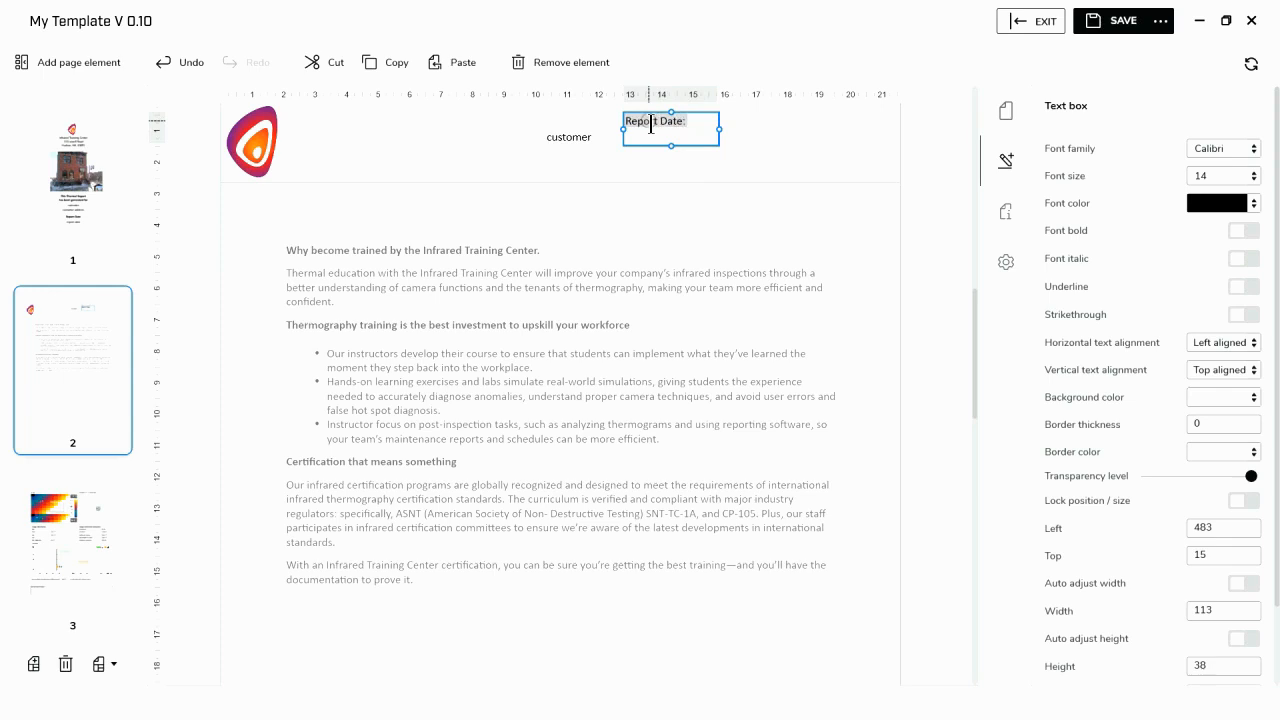
left_click(723, 152)
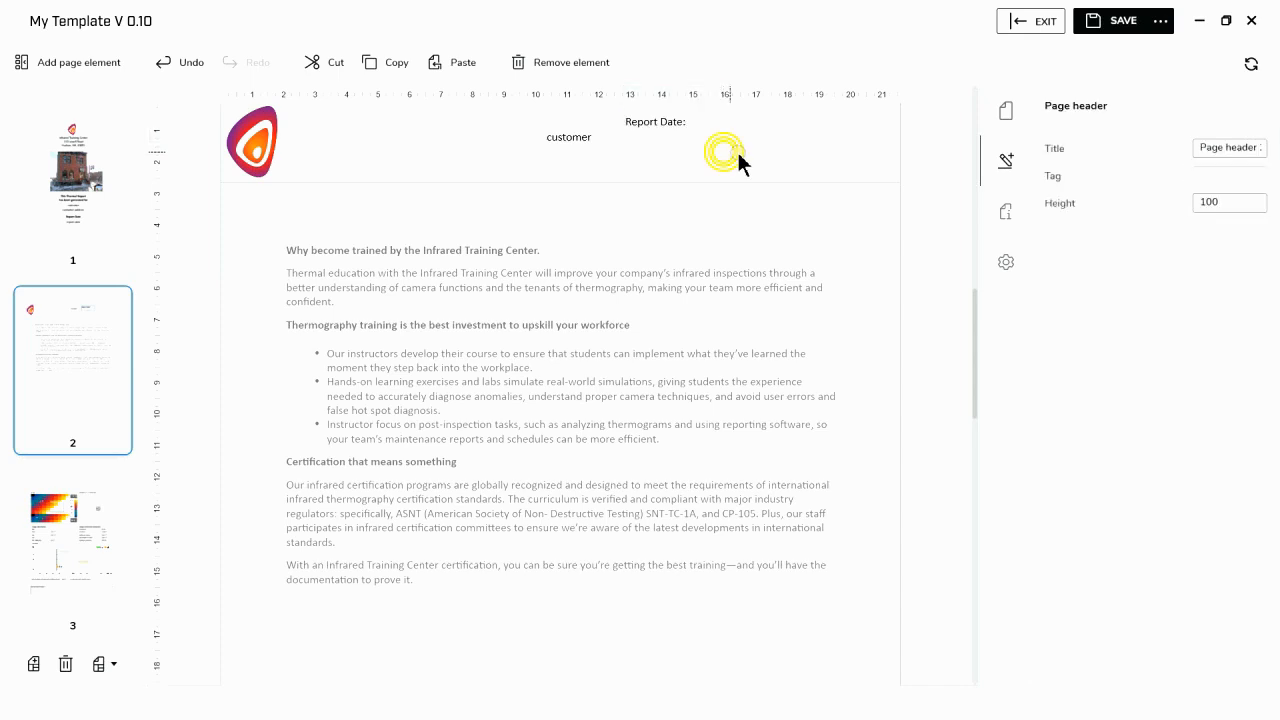
- Match the "Report Date:" text box's Top value to the customer field at 34 and set its height to 25
left_click(590, 145)
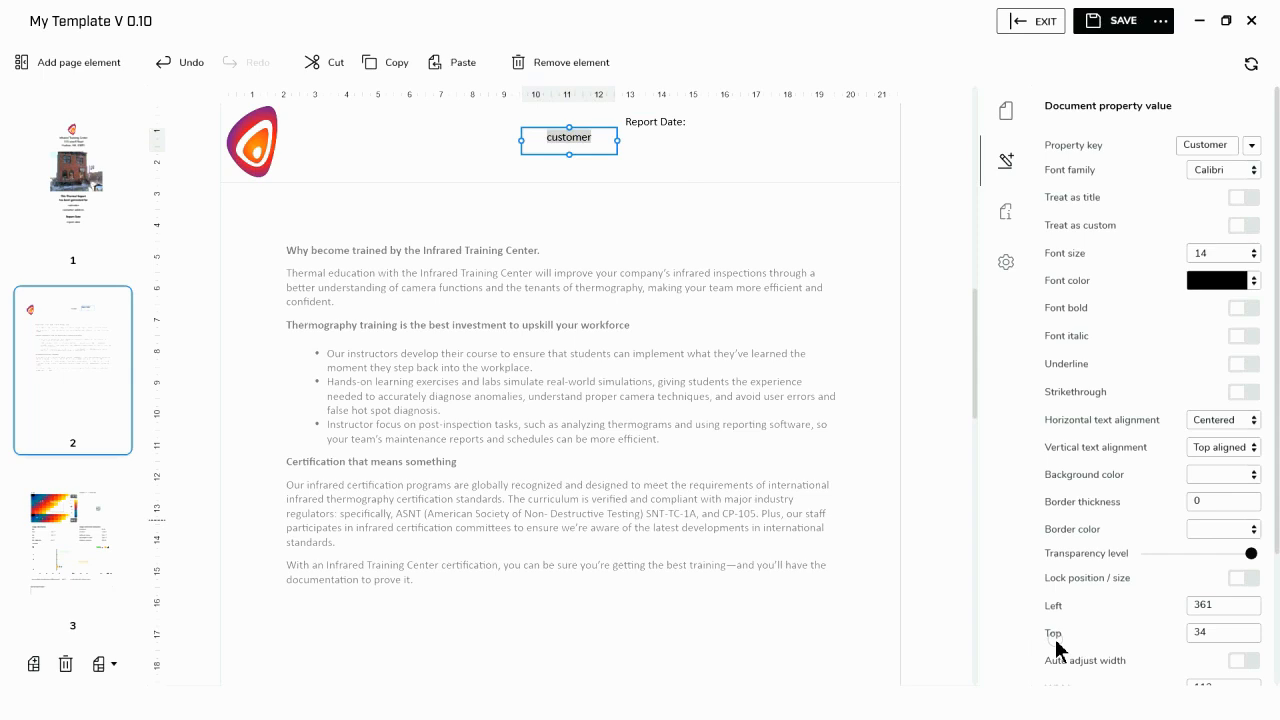
left_click(1205, 641)
left_click(666, 124)
left_click(1204, 556)
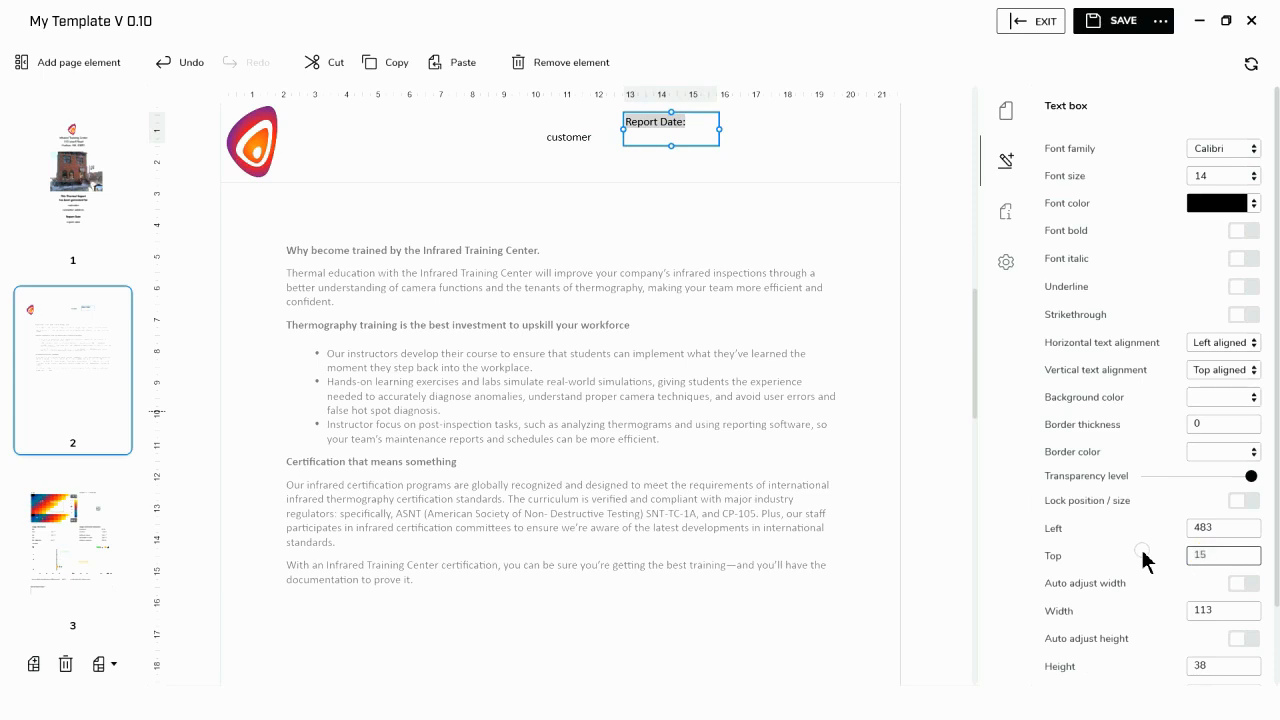
key("BackSpace")
key("BackSpace")
type("34")
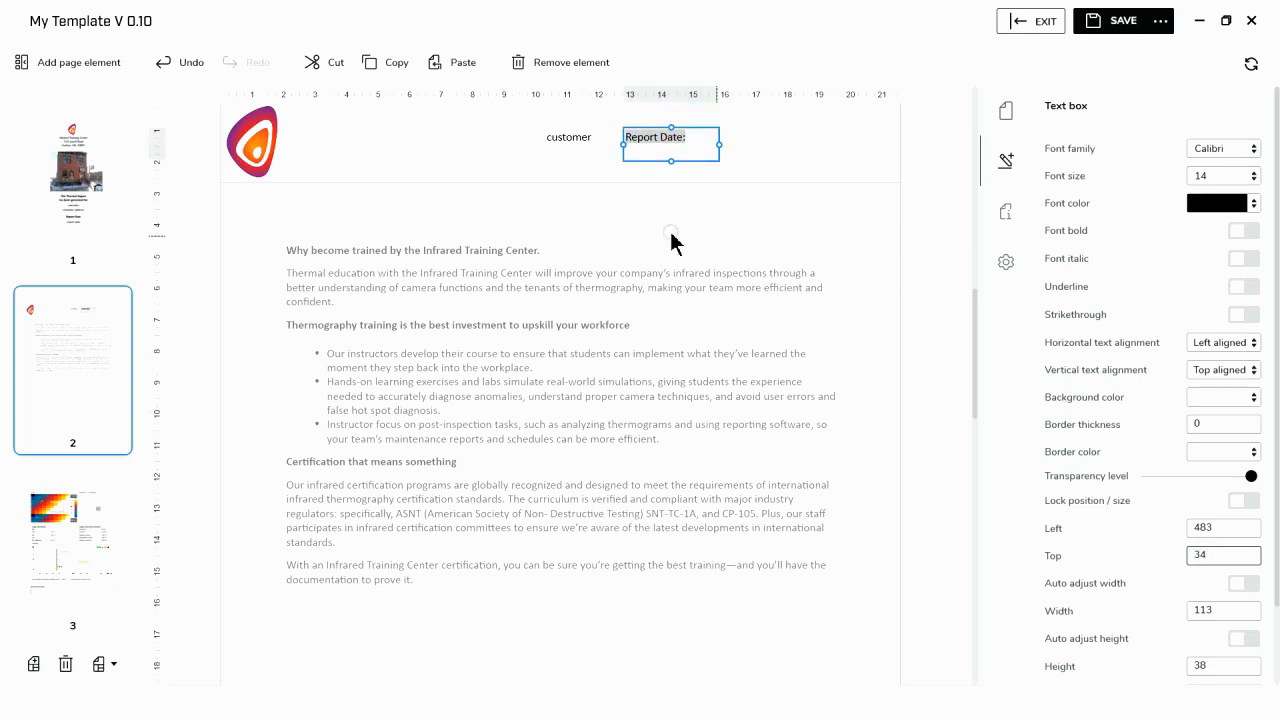
left_click(672, 147)
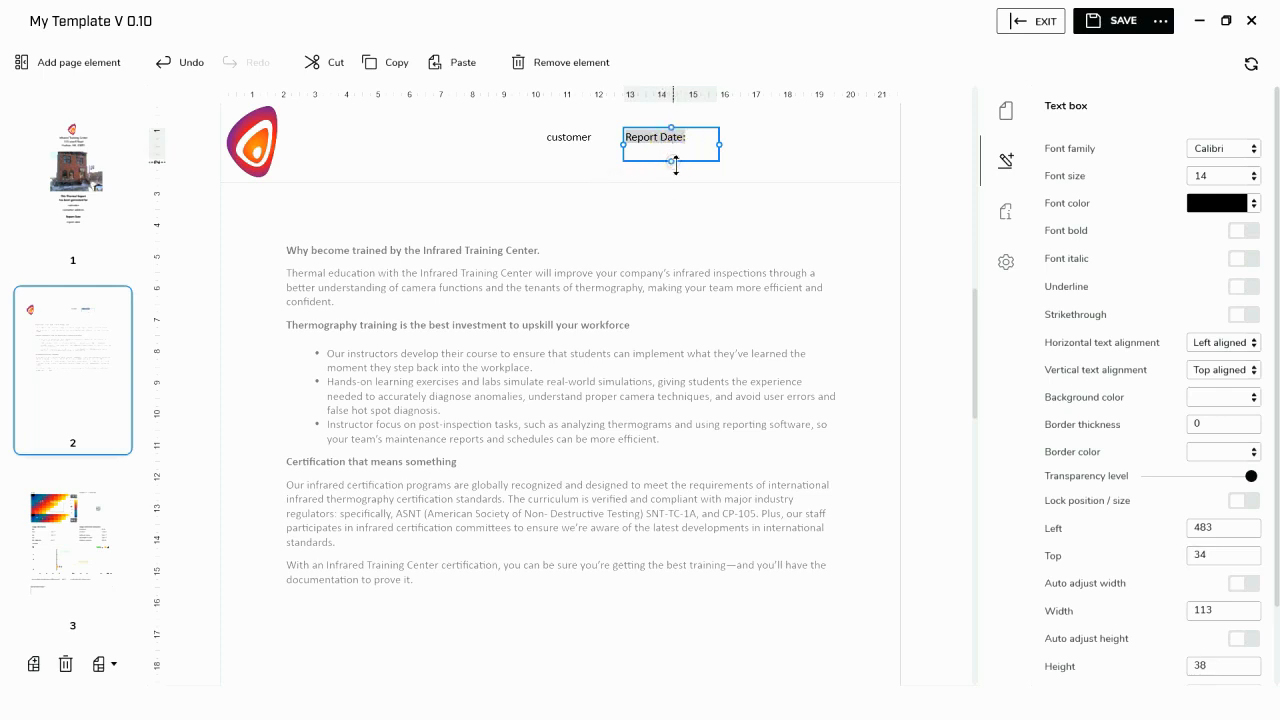
left_click_drag(675, 163, 674, 155)
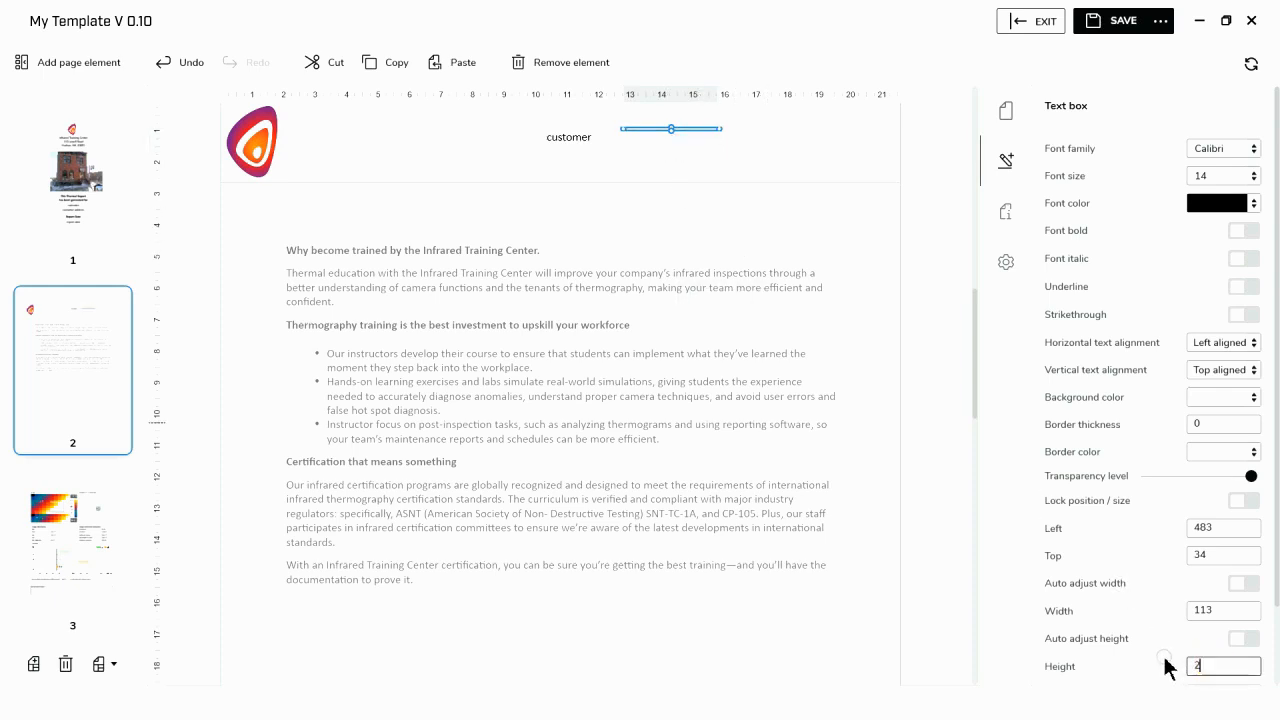
left_click(774, 147)
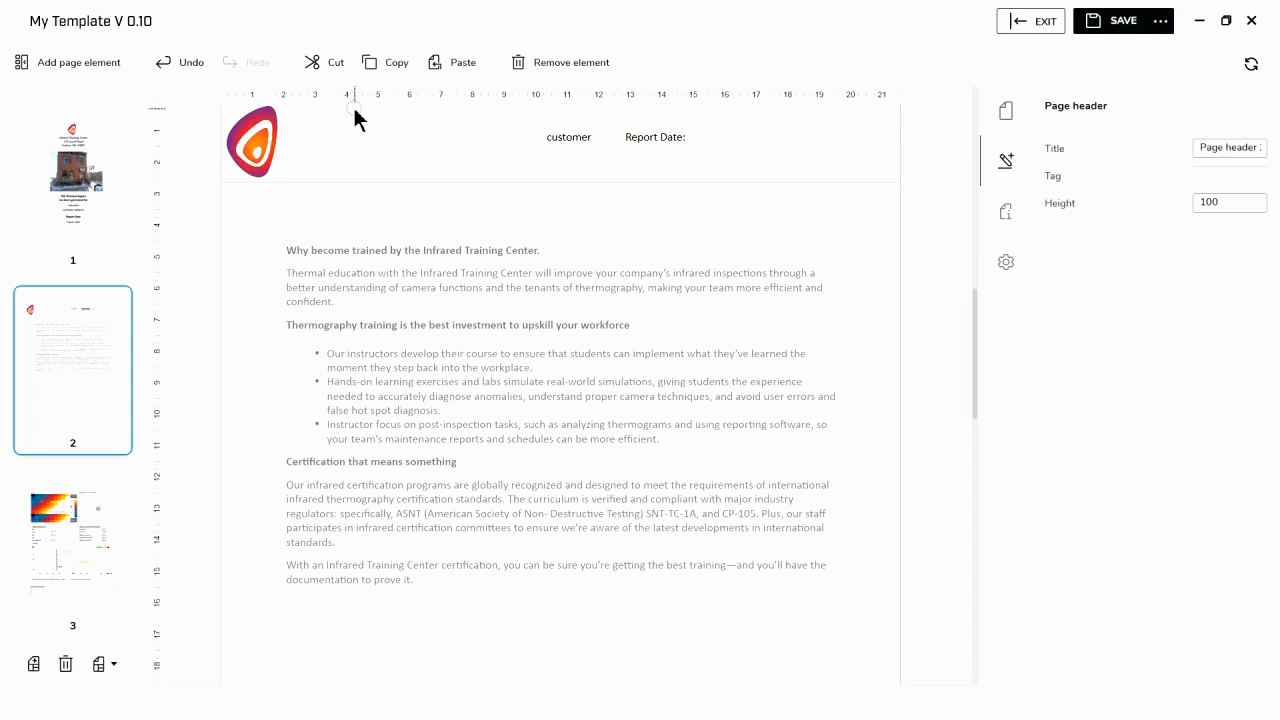
- Move the "Report Date:" text box to about left 561, top 36, and right-align its text
left_click_drag(634, 137, 707, 139)
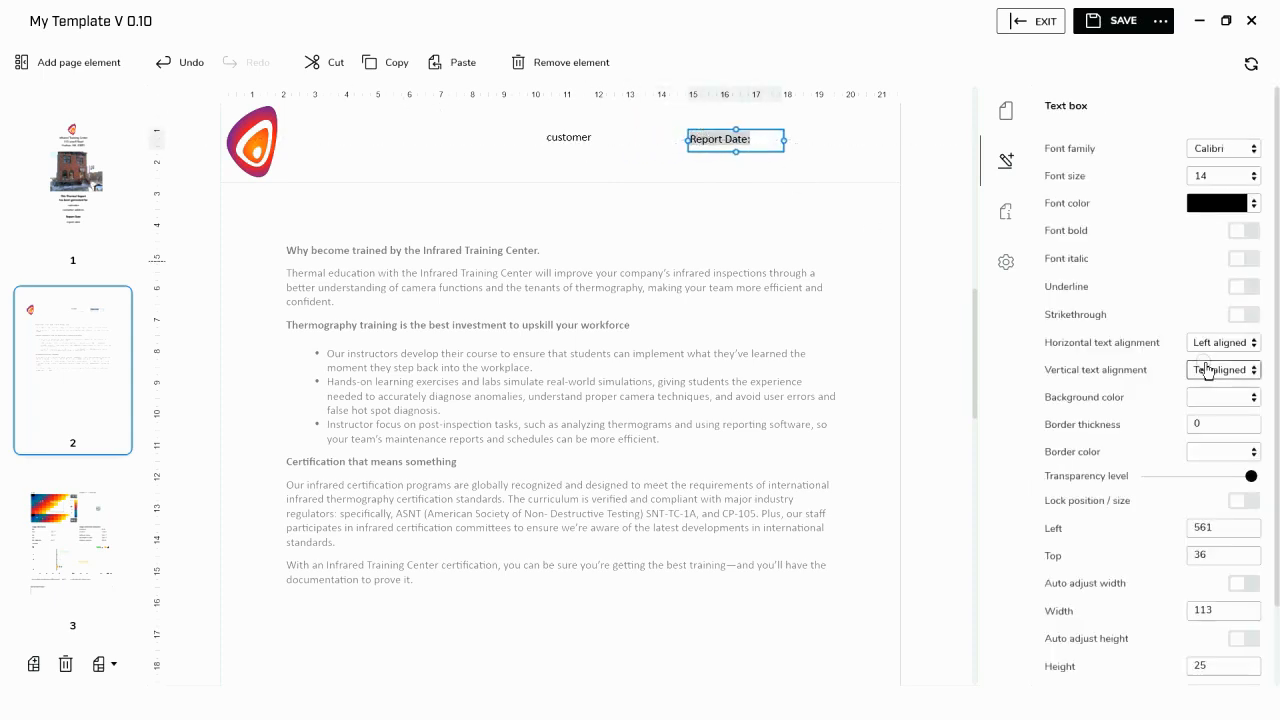
left_click(1253, 345)
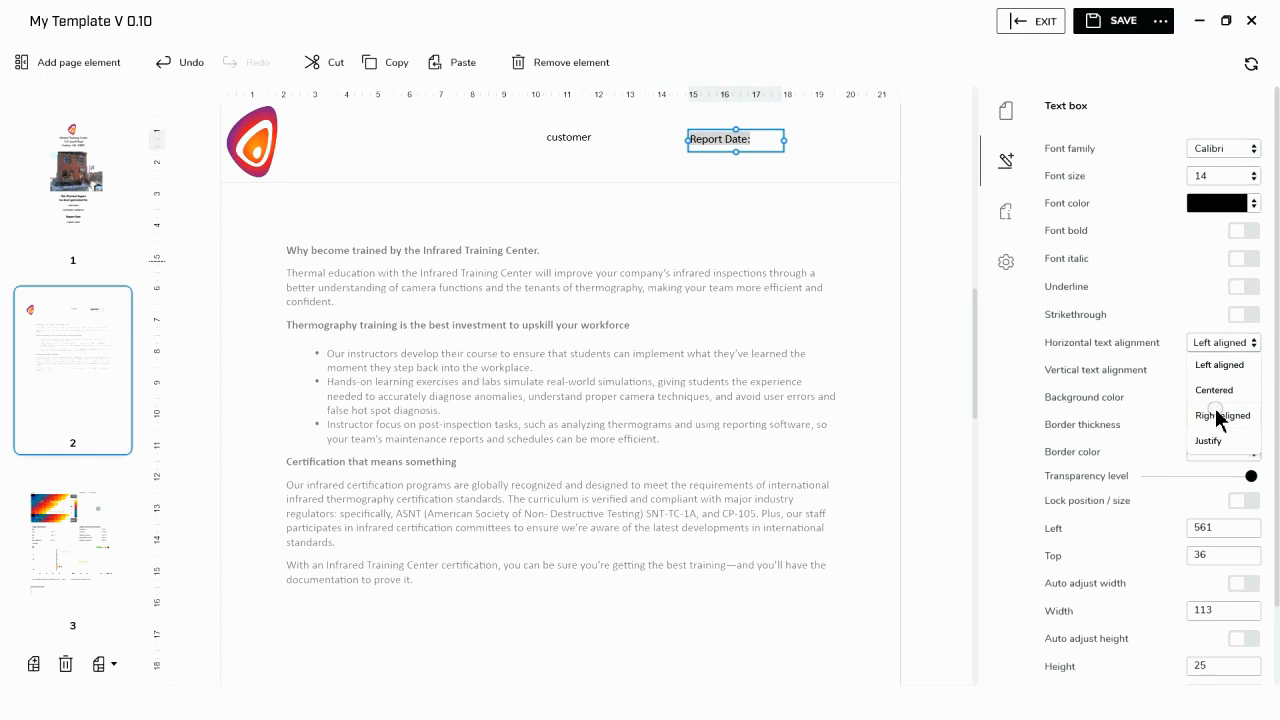
left_click(1217, 417)
left_click(530, 165)
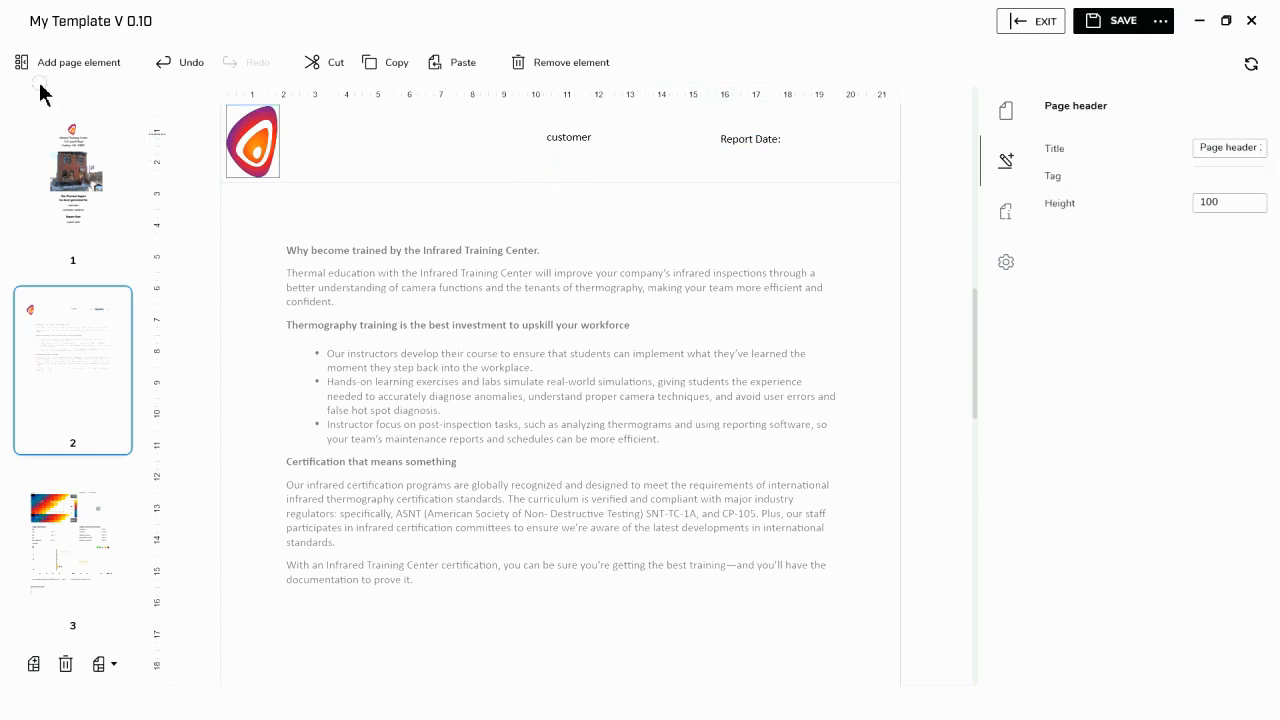
- Insert a document property value field into the page header and set its property key to Report Date
left_click(65, 66)
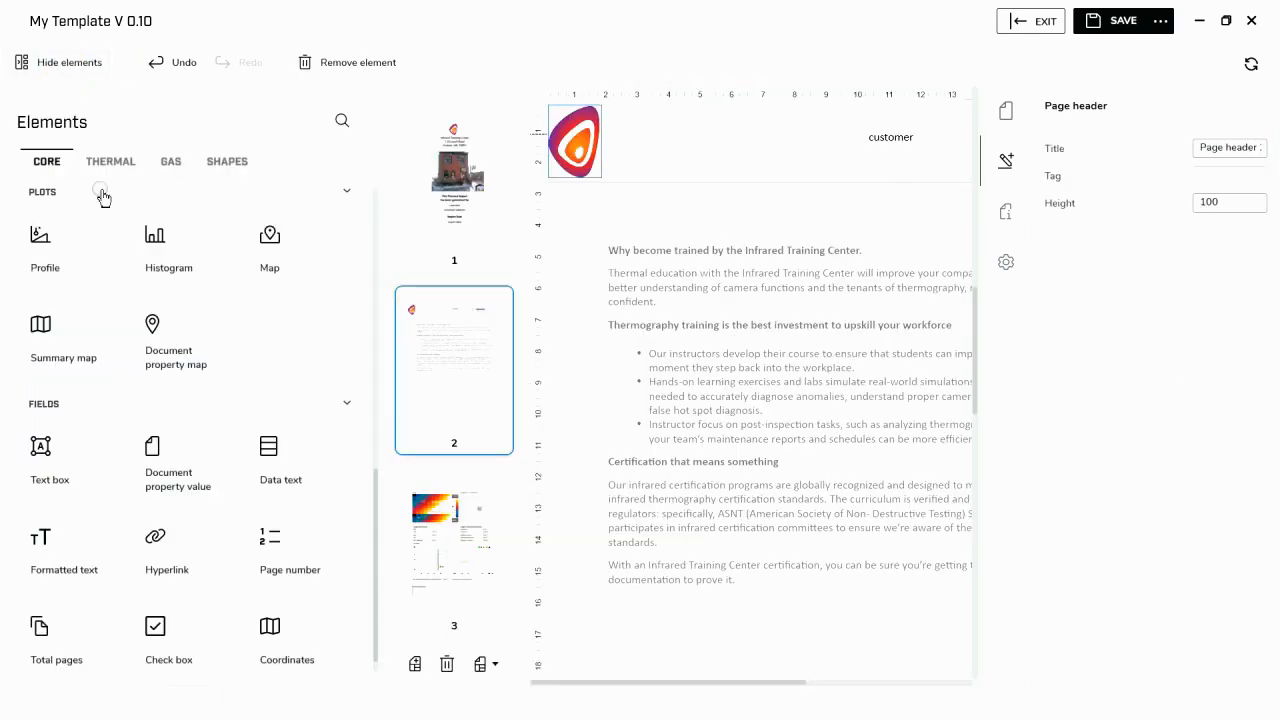
left_click(186, 480)
left_click(42, 66)
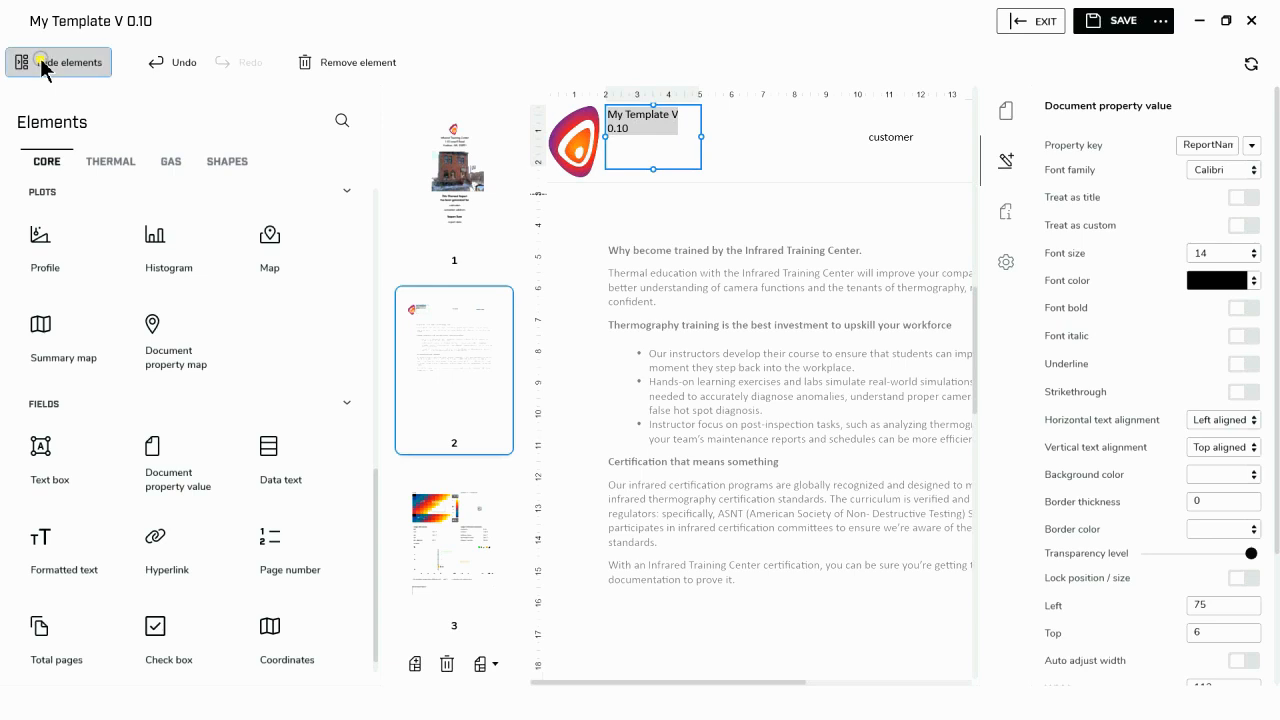
left_click(1252, 147)
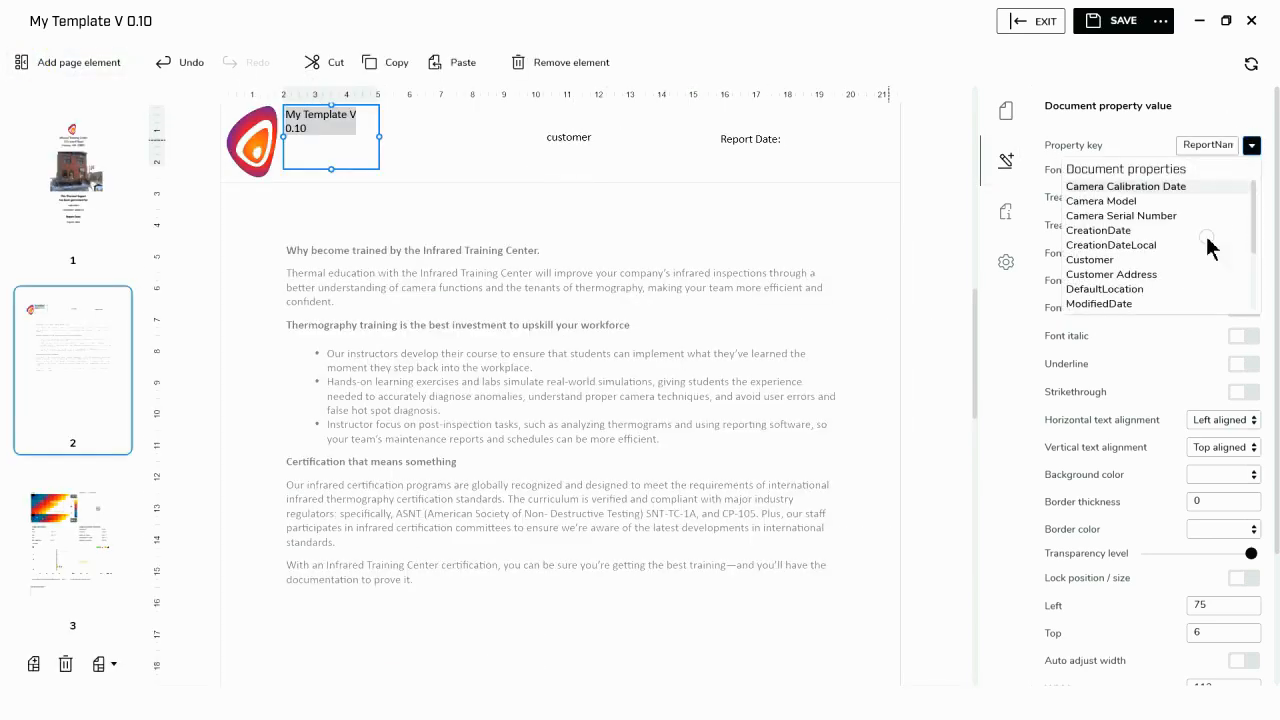
scroll(1192, 280, "down", 3)
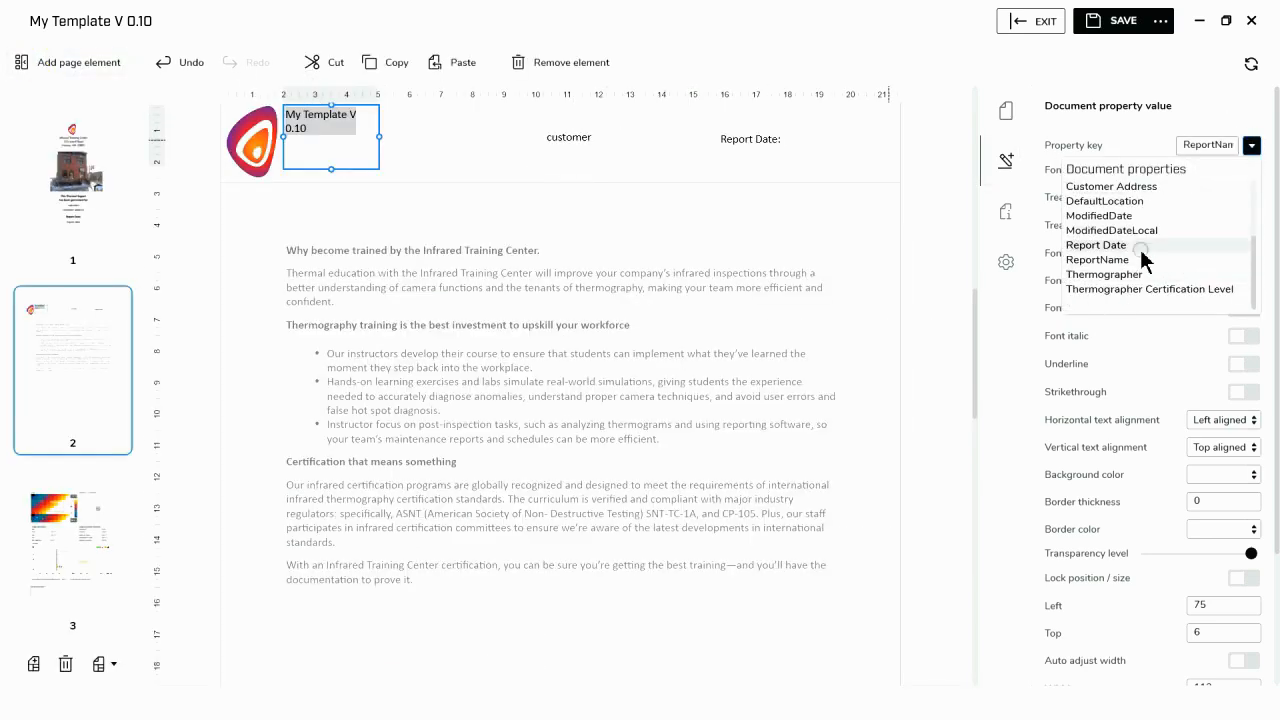
left_click(1145, 247)
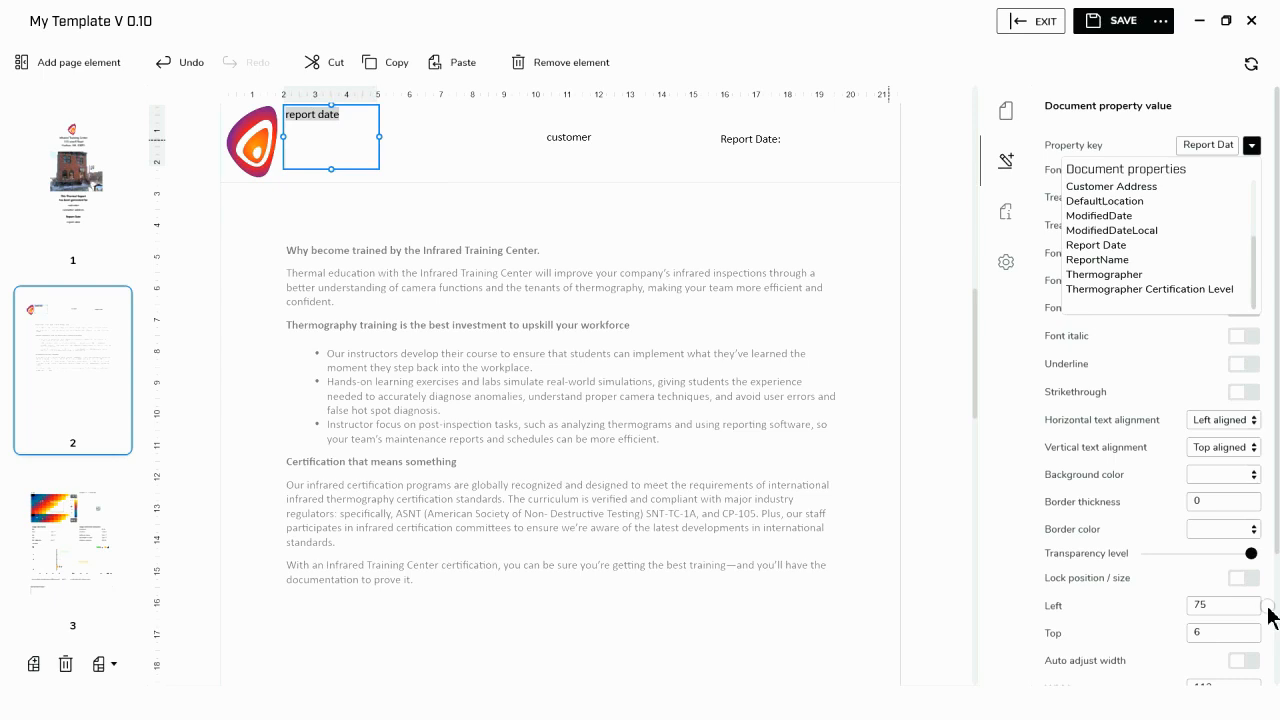
- Set the report date field's height to 25 and move it beside the "Report Date:" label, at about left 681
scroll(1258, 610, "down", 1)
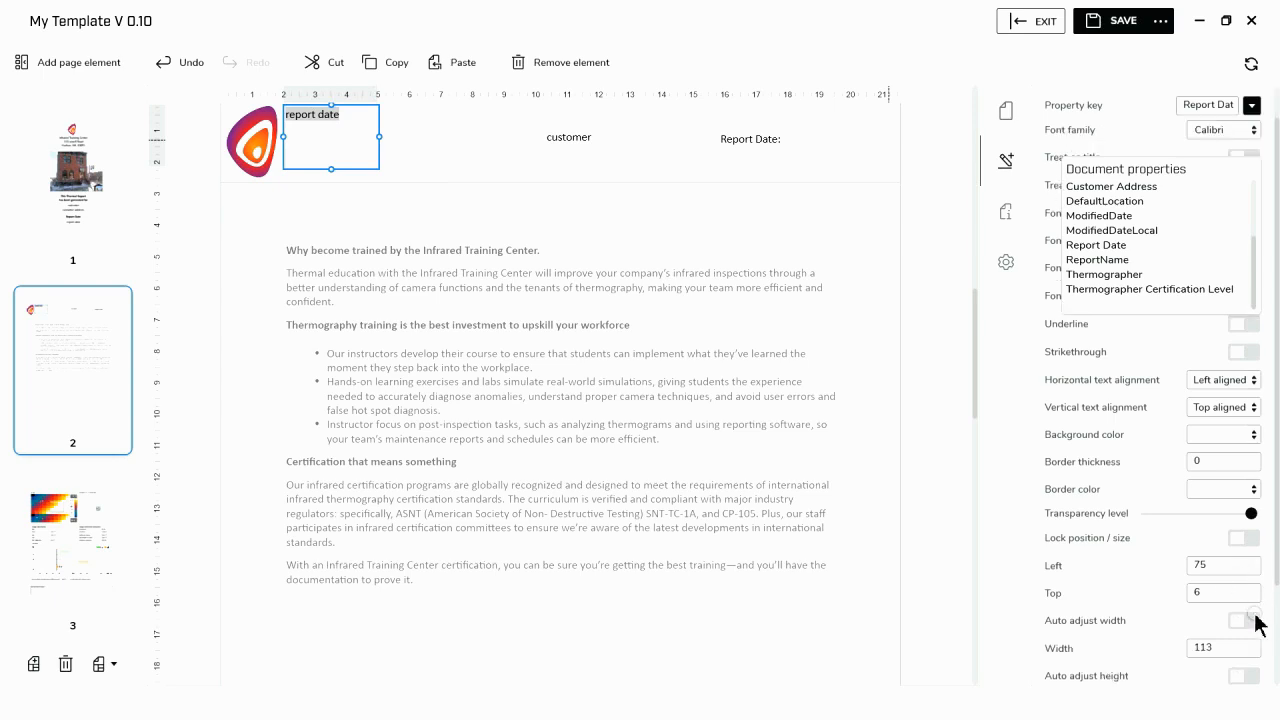
scroll(1240, 655, "down", 1)
left_click(1211, 661)
left_click_drag(1211, 661, 1196, 665)
type("25")
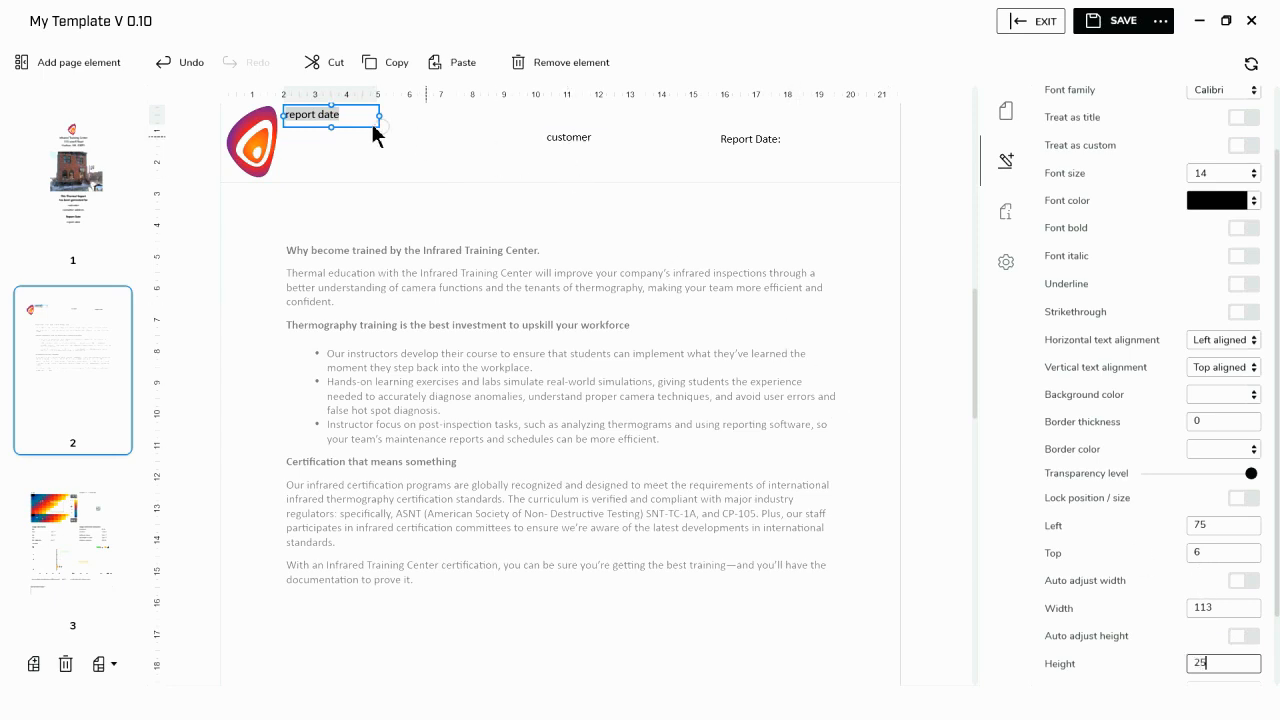
left_click_drag(345, 117, 850, 142)
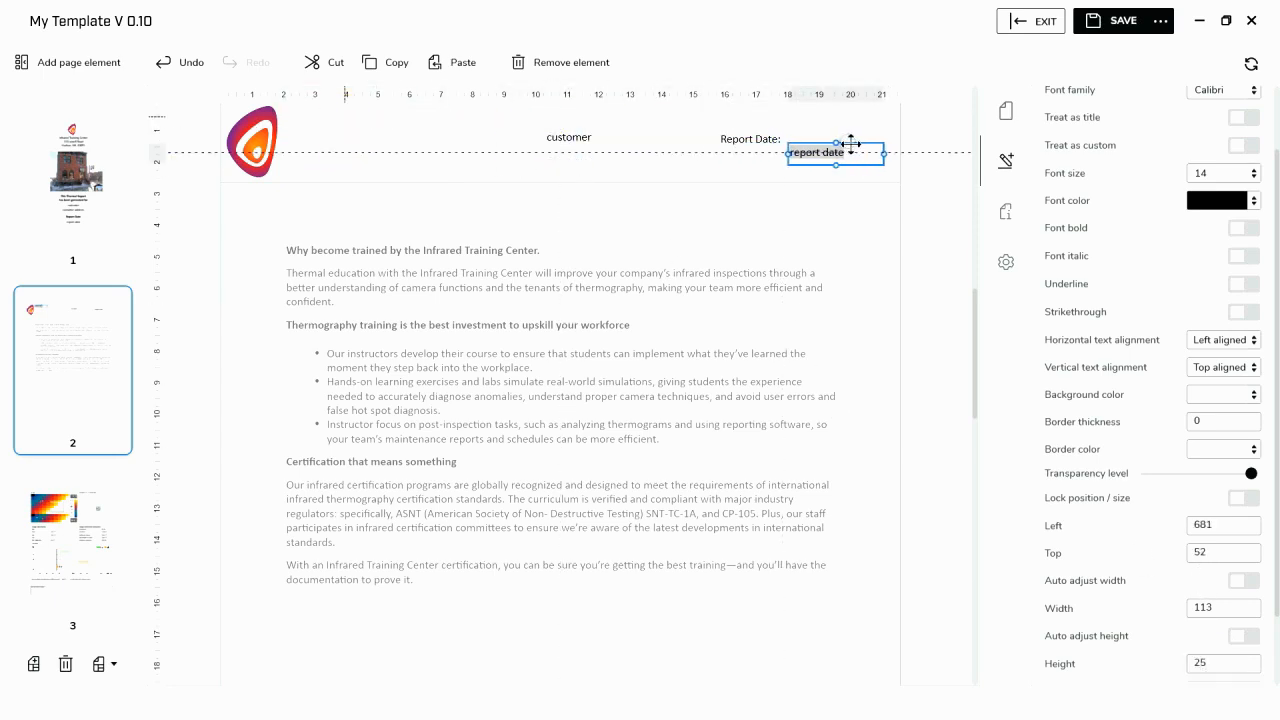
- Align the report date field vertically with the "Report Date:" label by setting its Top value to 36
left_click(765, 140)
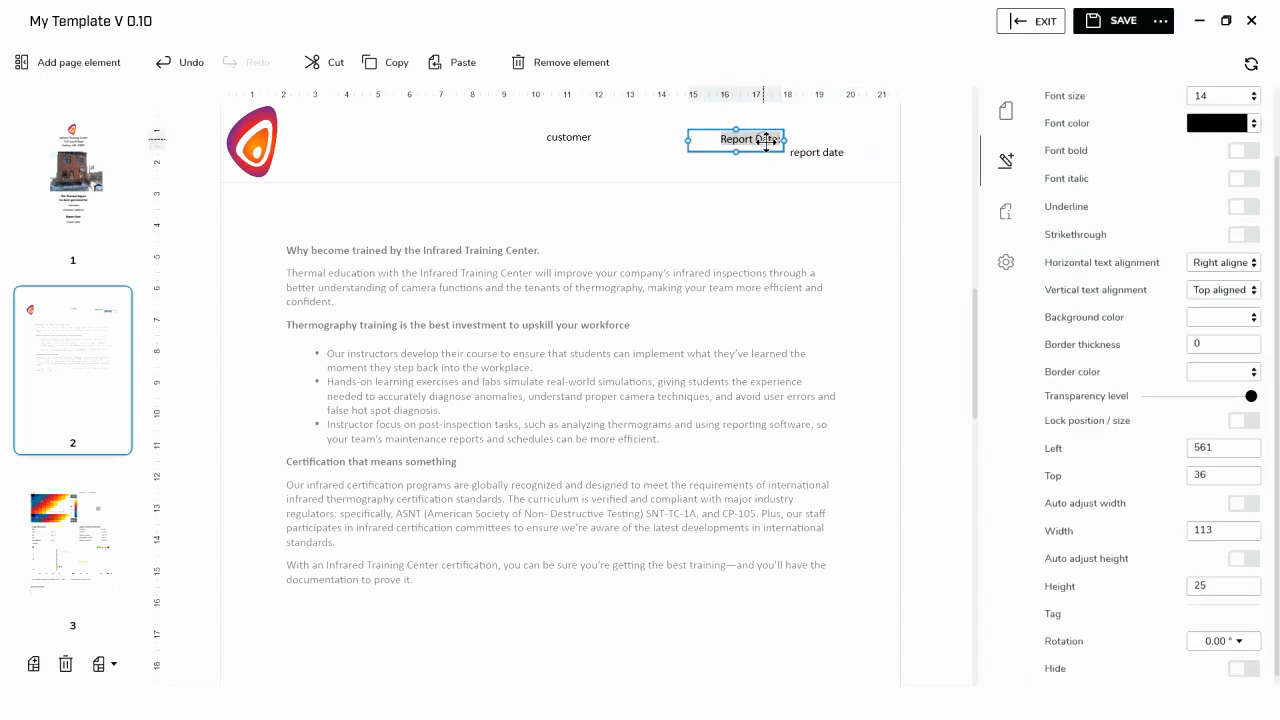
left_click(825, 154)
left_click(1198, 553)
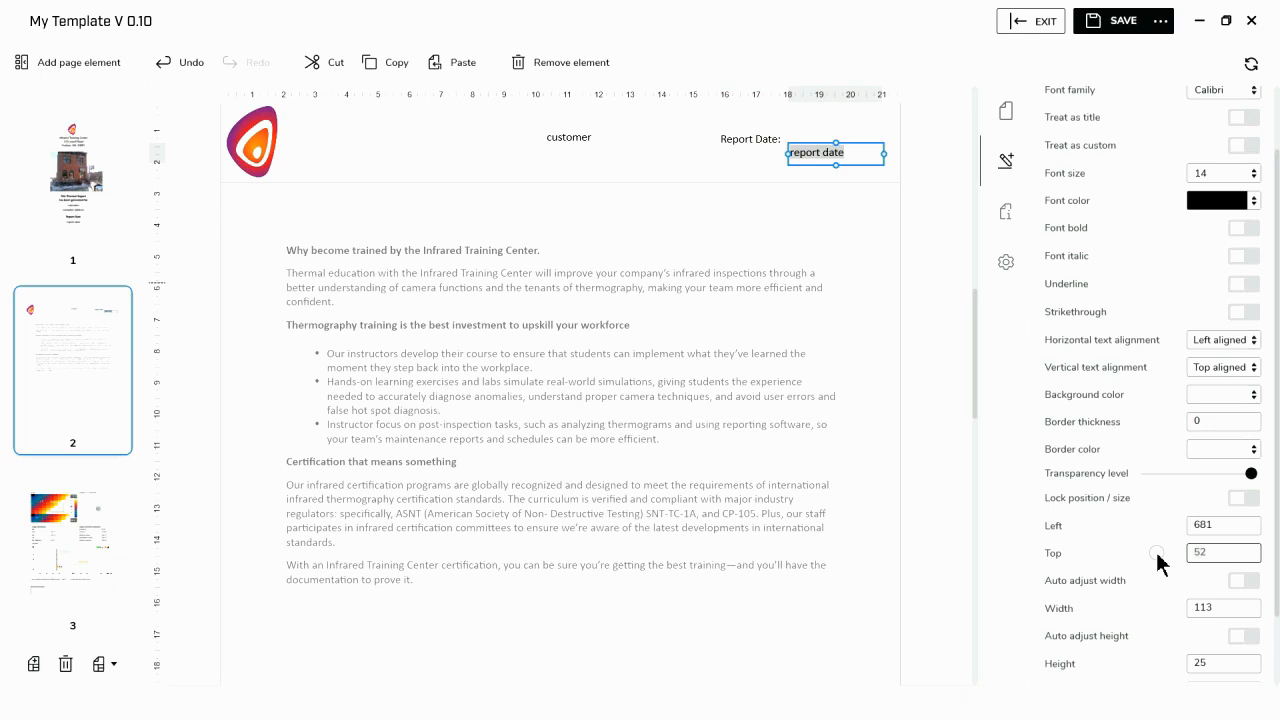
key("BackSpace")
key("BackSpace")
type("36")
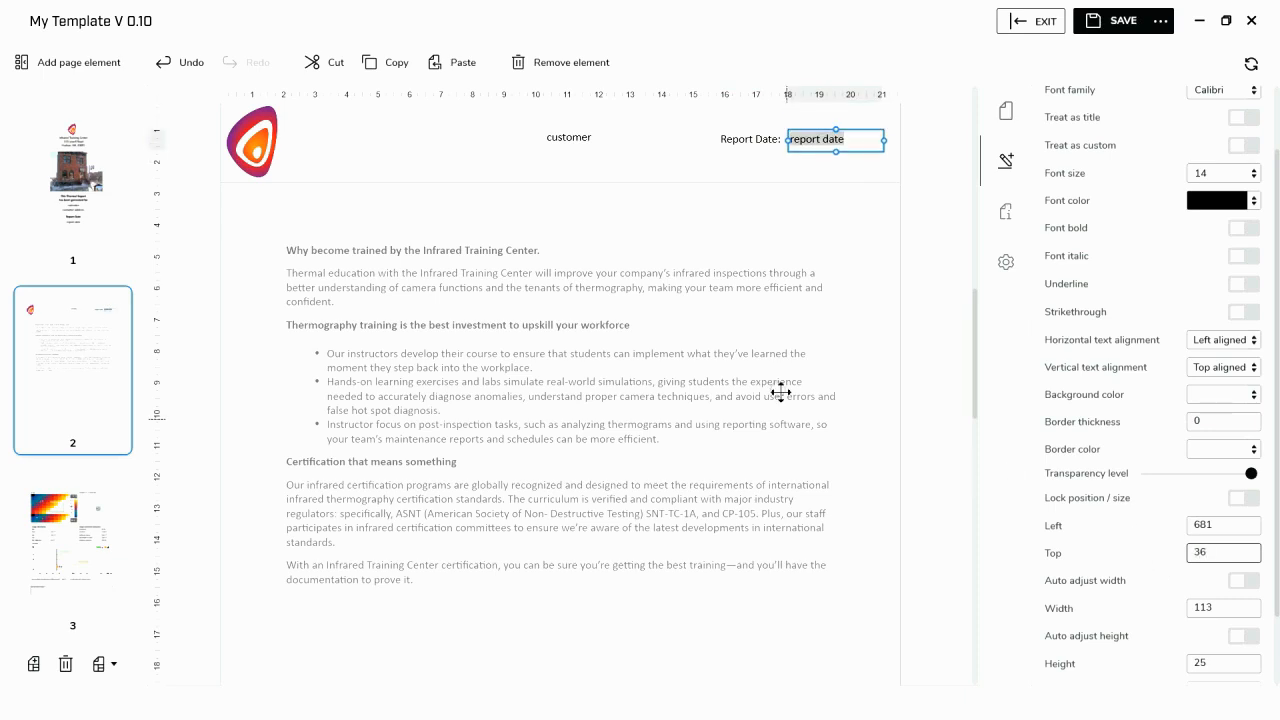
- Bring the report date field closer to its label by setting its Left value to 678
left_click(1215, 525)
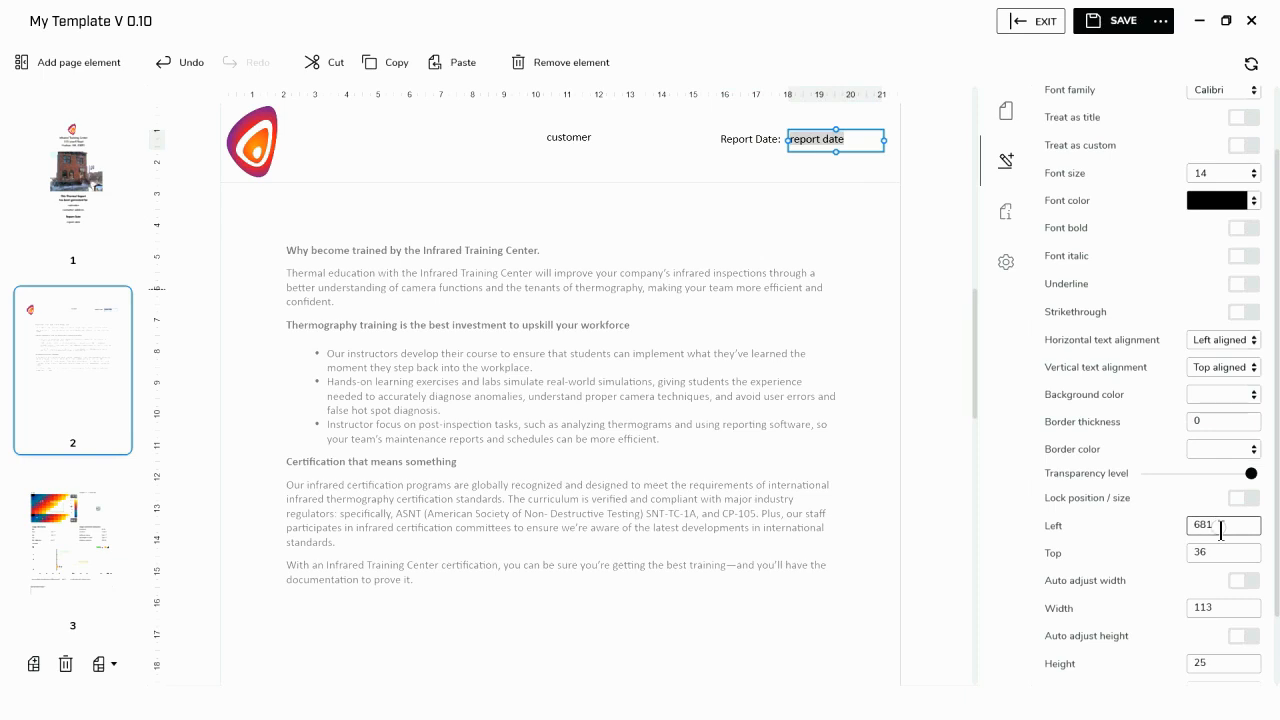
key("BackSpace")
key("BackSpace")
type("78")
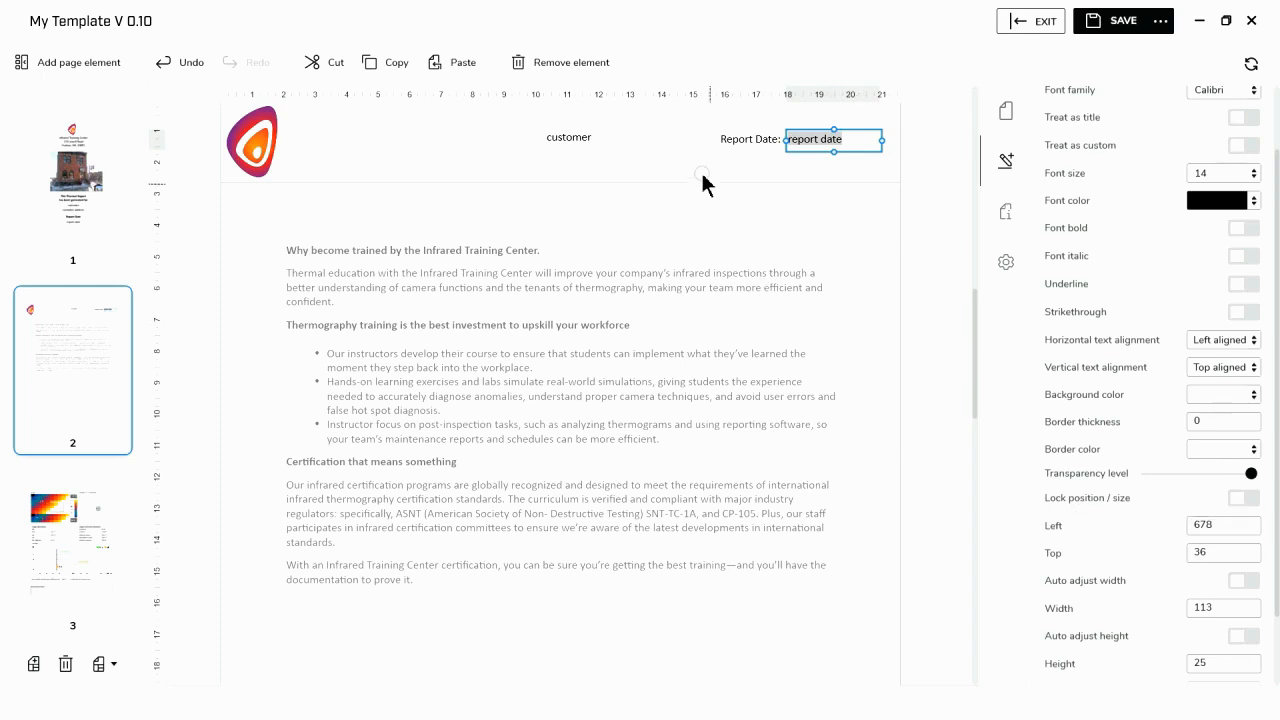
left_click(667, 158)
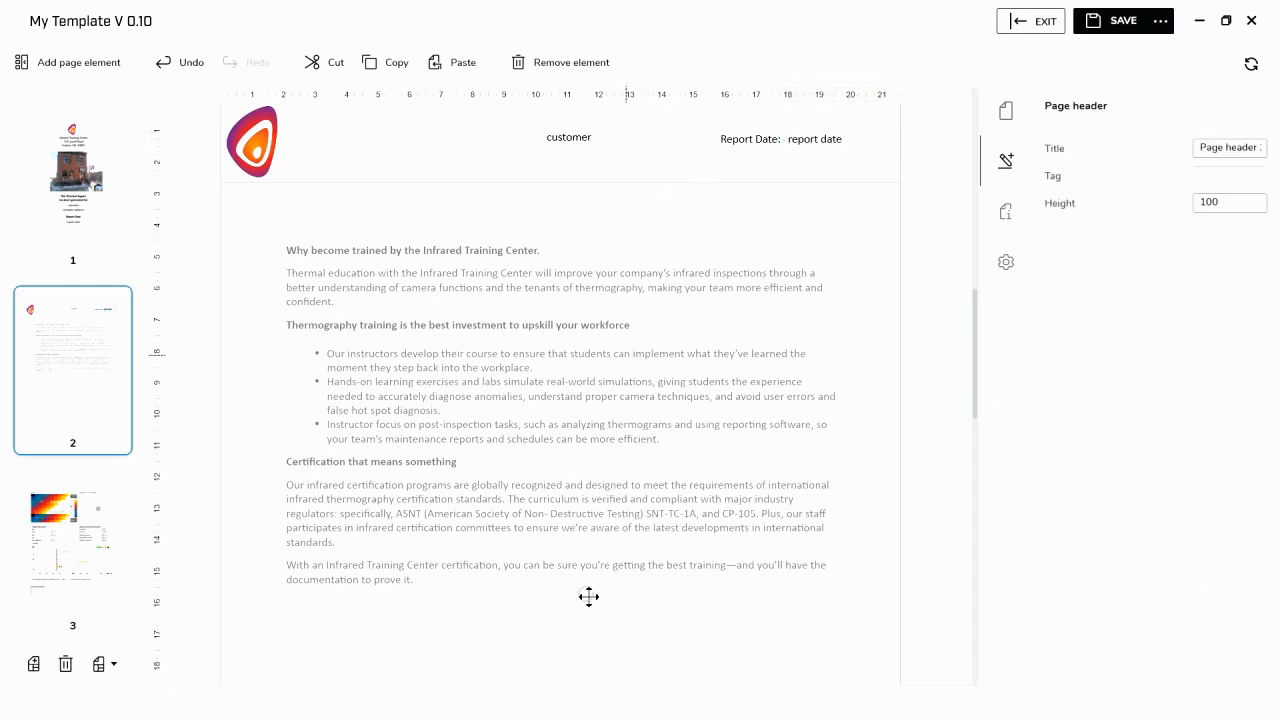
- Insert a page number field into the footer area of page 2
scroll(658, 602, "down", 10)
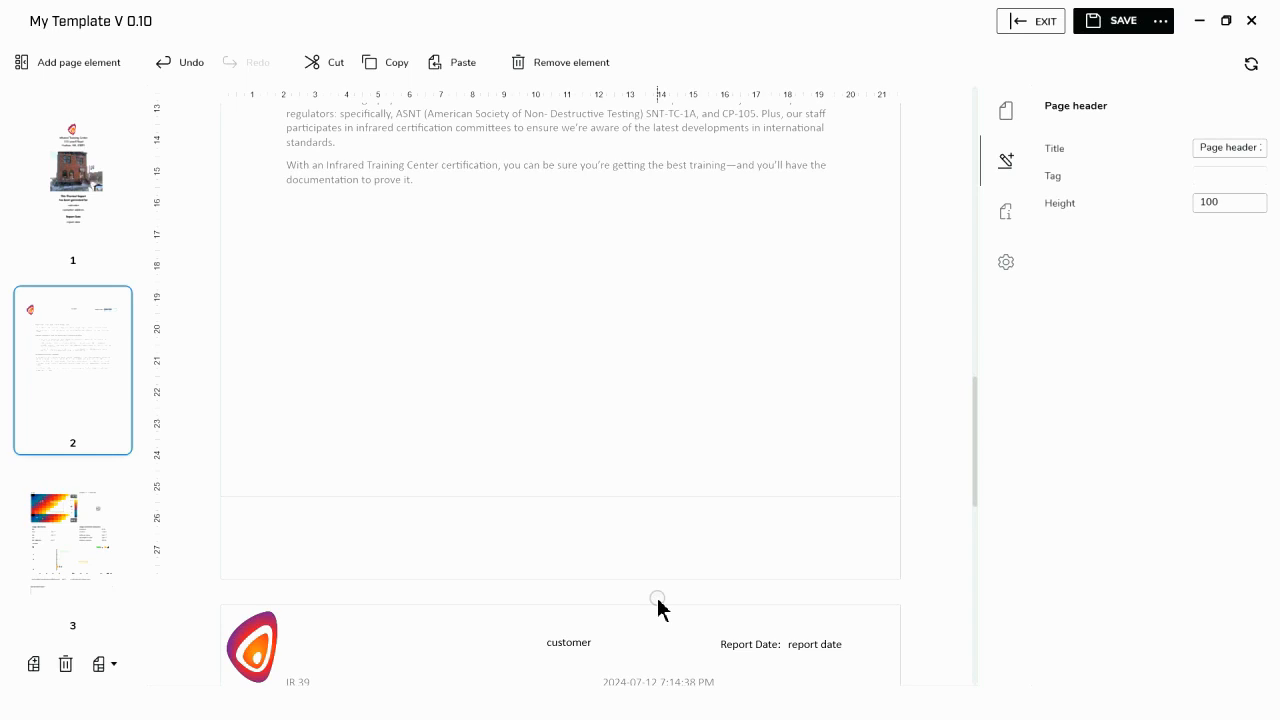
left_click(577, 525)
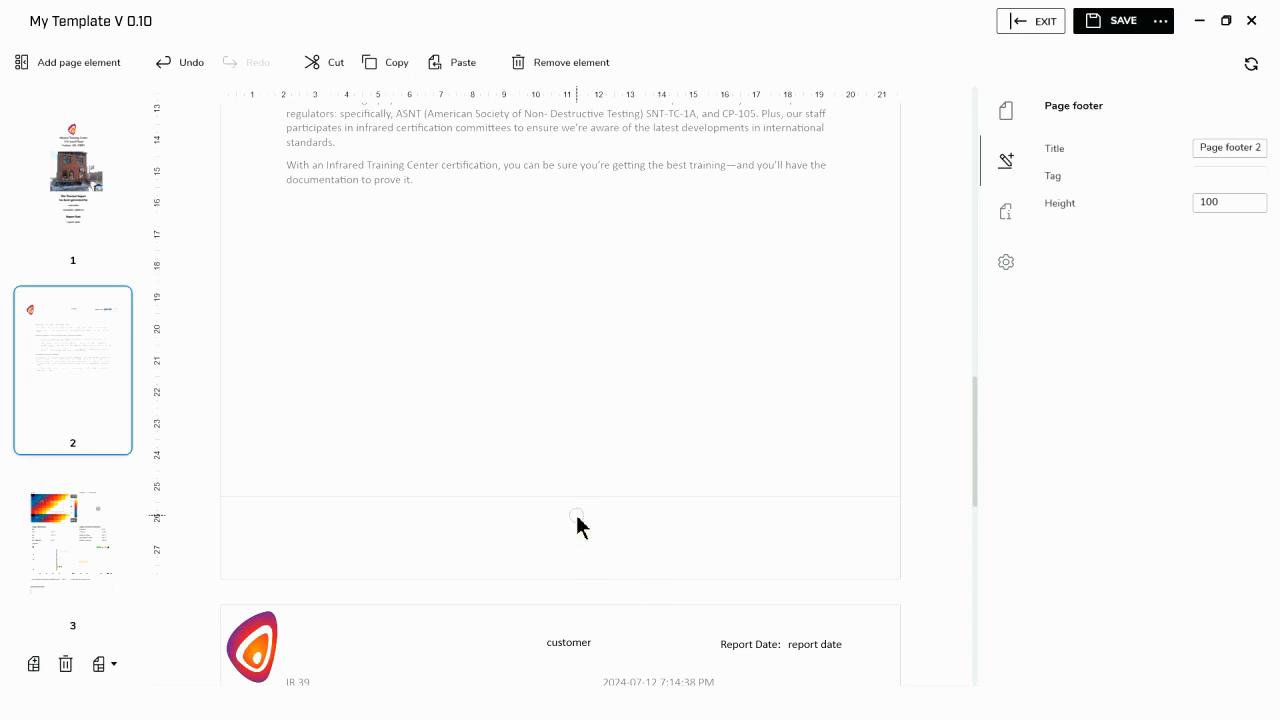
left_click(90, 59)
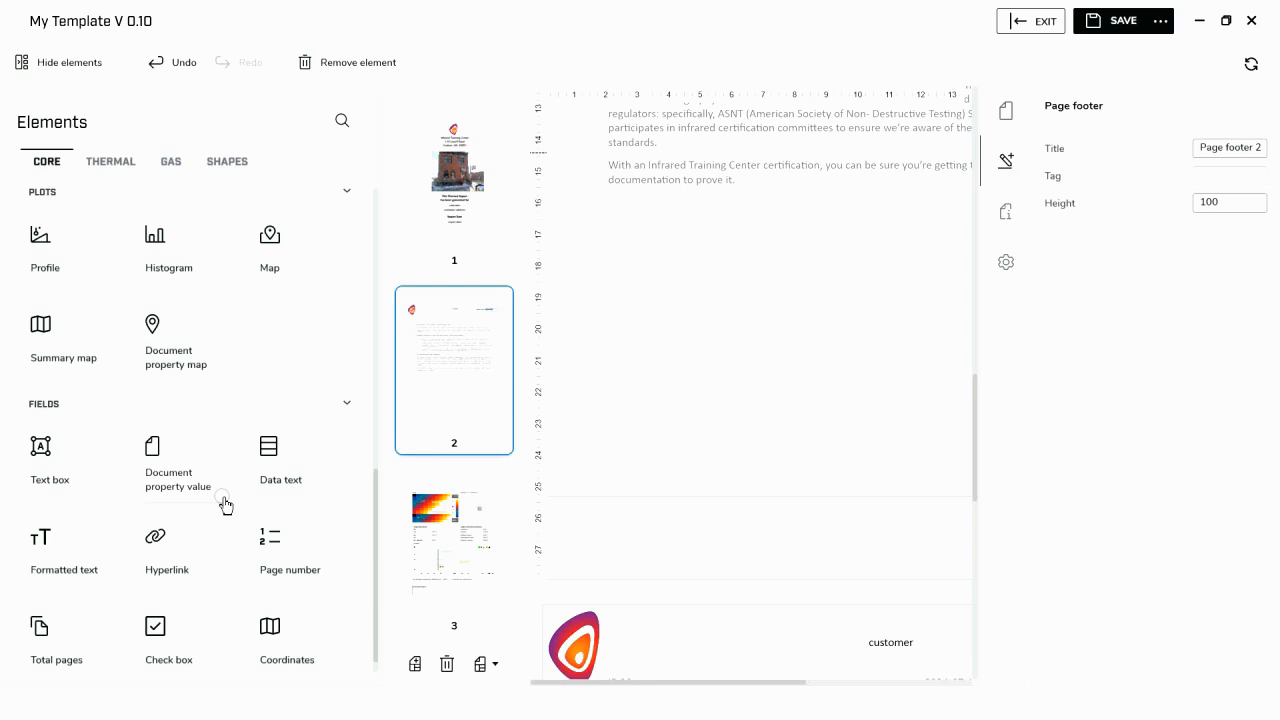
left_click(334, 560)
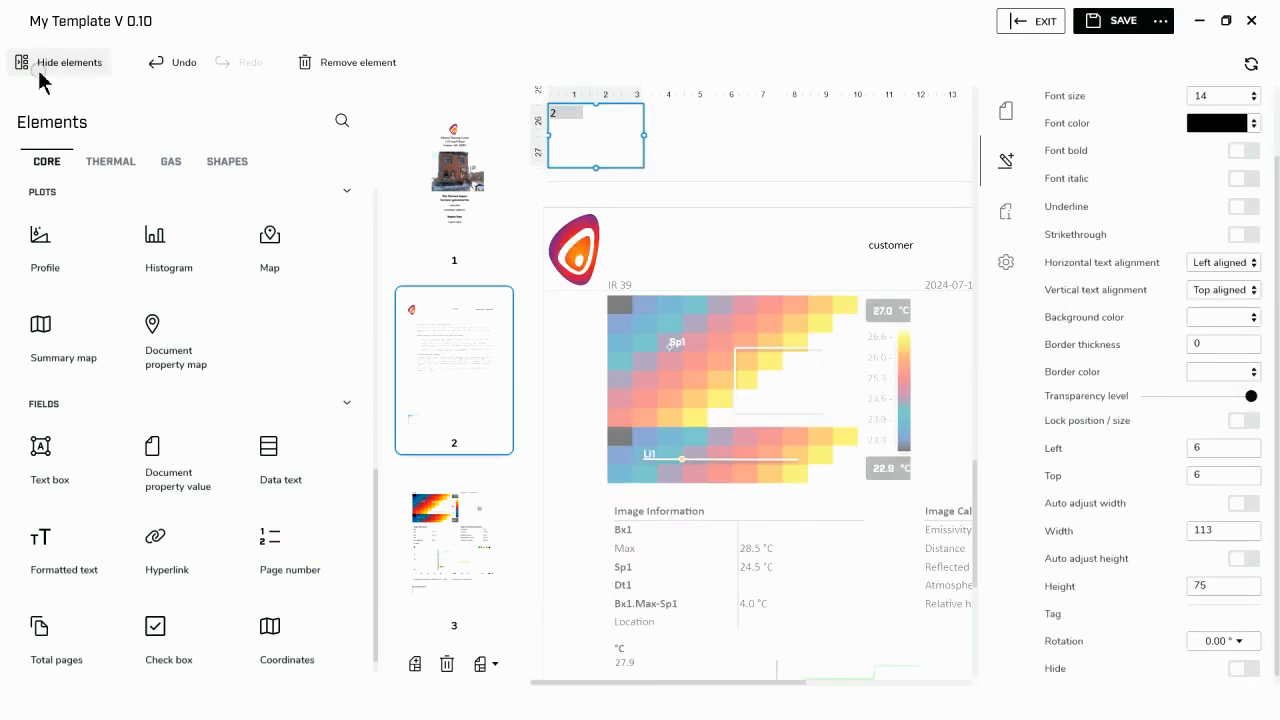
left_click(81, 70)
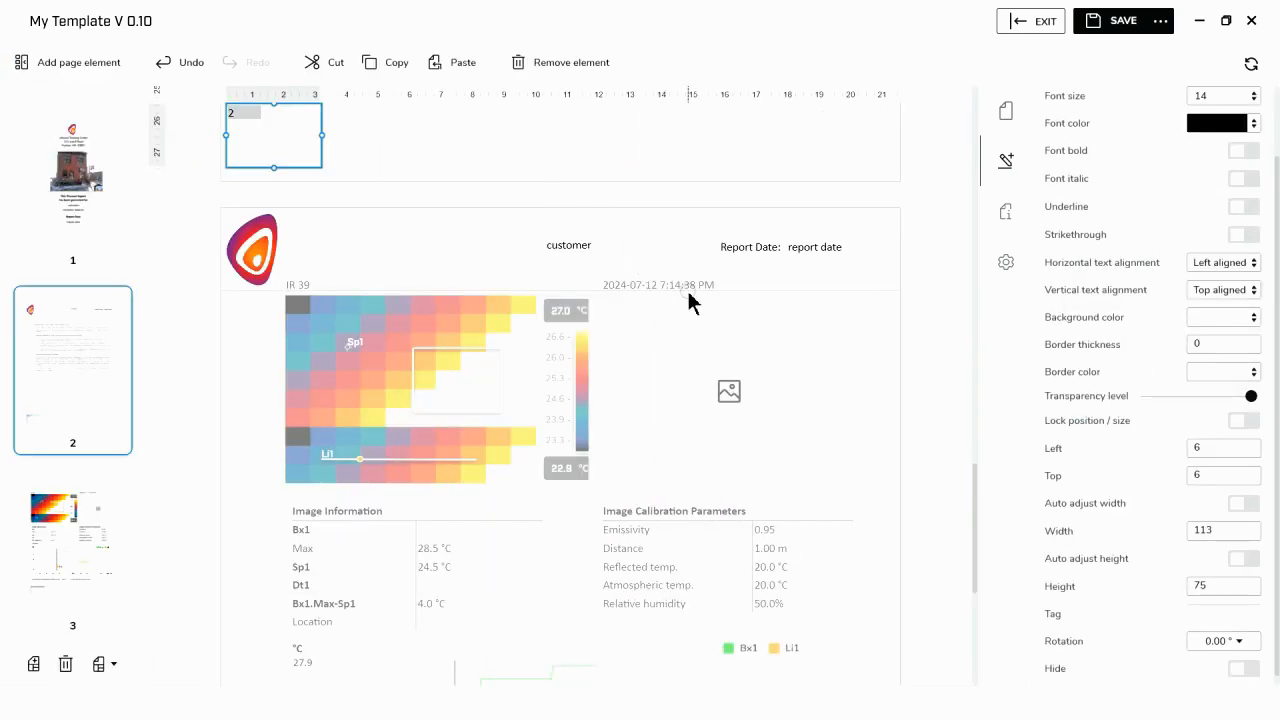
- Reduce the page number field's height to about 22 and move it to about left 648, top 13 in the footer
scroll(687, 288, "up", 2)
left_click(262, 254)
left_click_drag(262, 254, 824, 248)
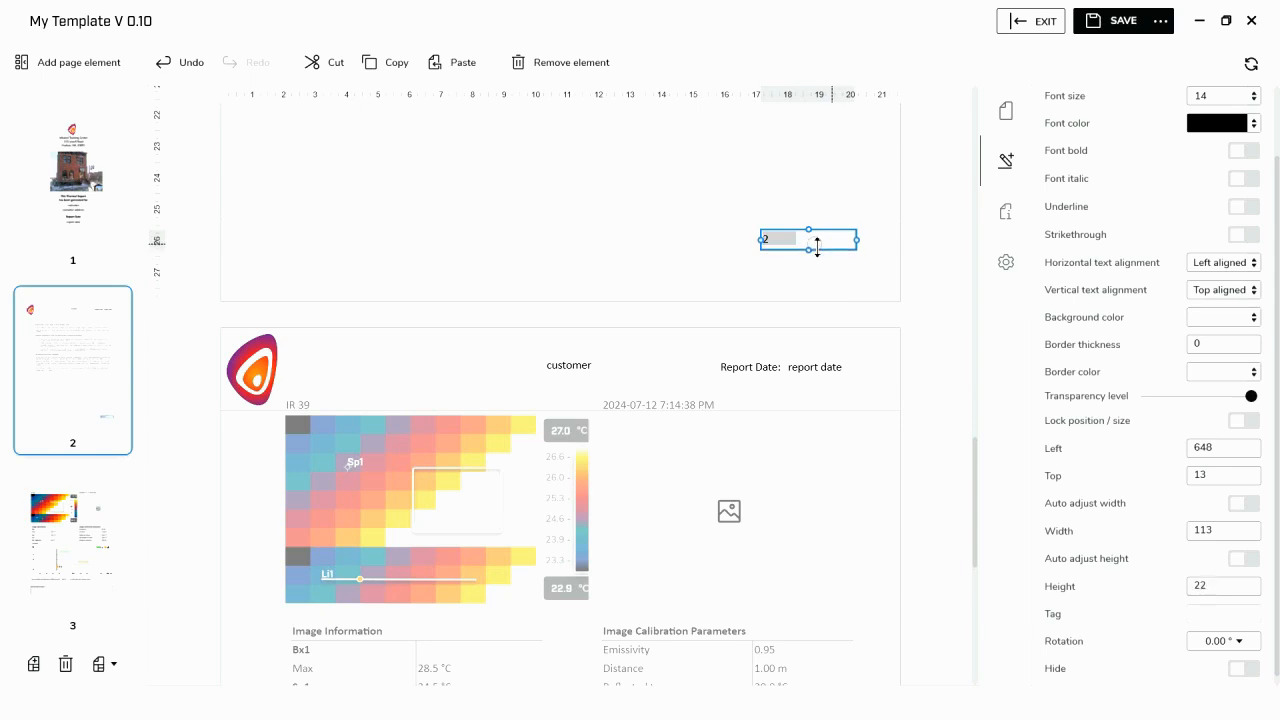
- Right-align the footer page number, shrink its field to about 61 wide by 24 high, and place it at about left 649, top 24
left_click(1249, 263)
left_click(1225, 336)
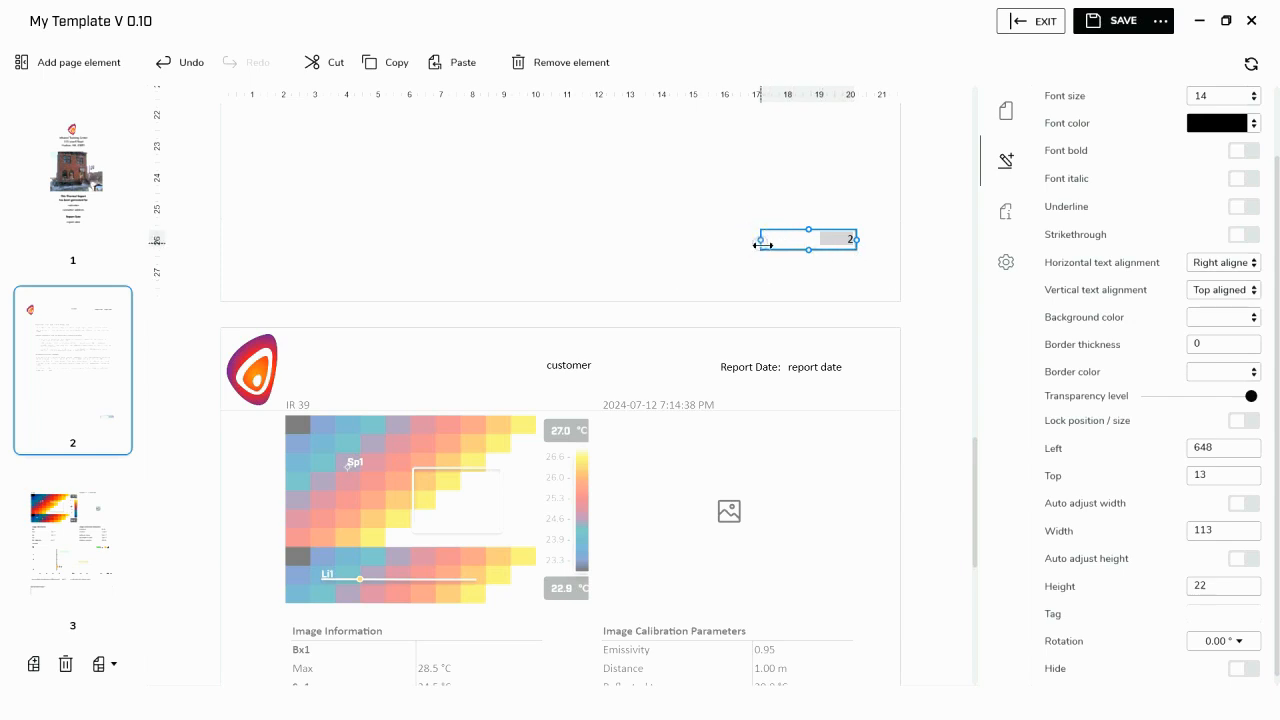
left_click_drag(760, 240, 789, 248)
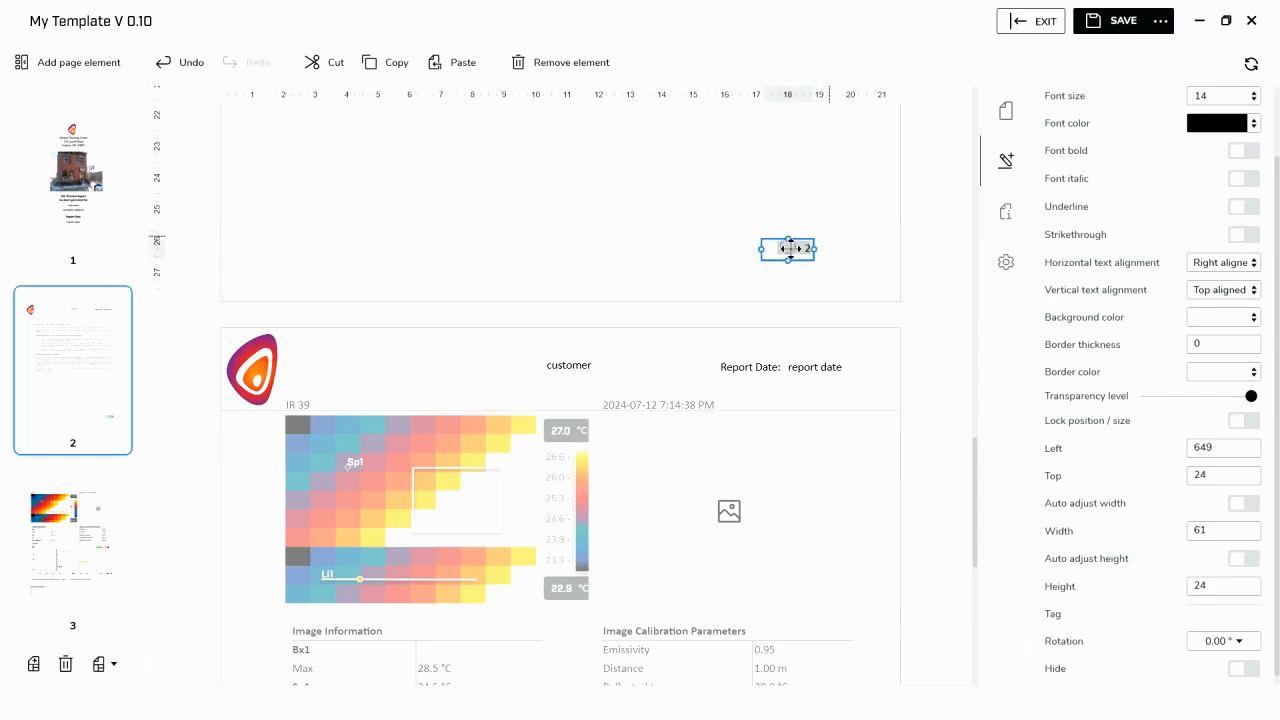
left_click(862, 253)
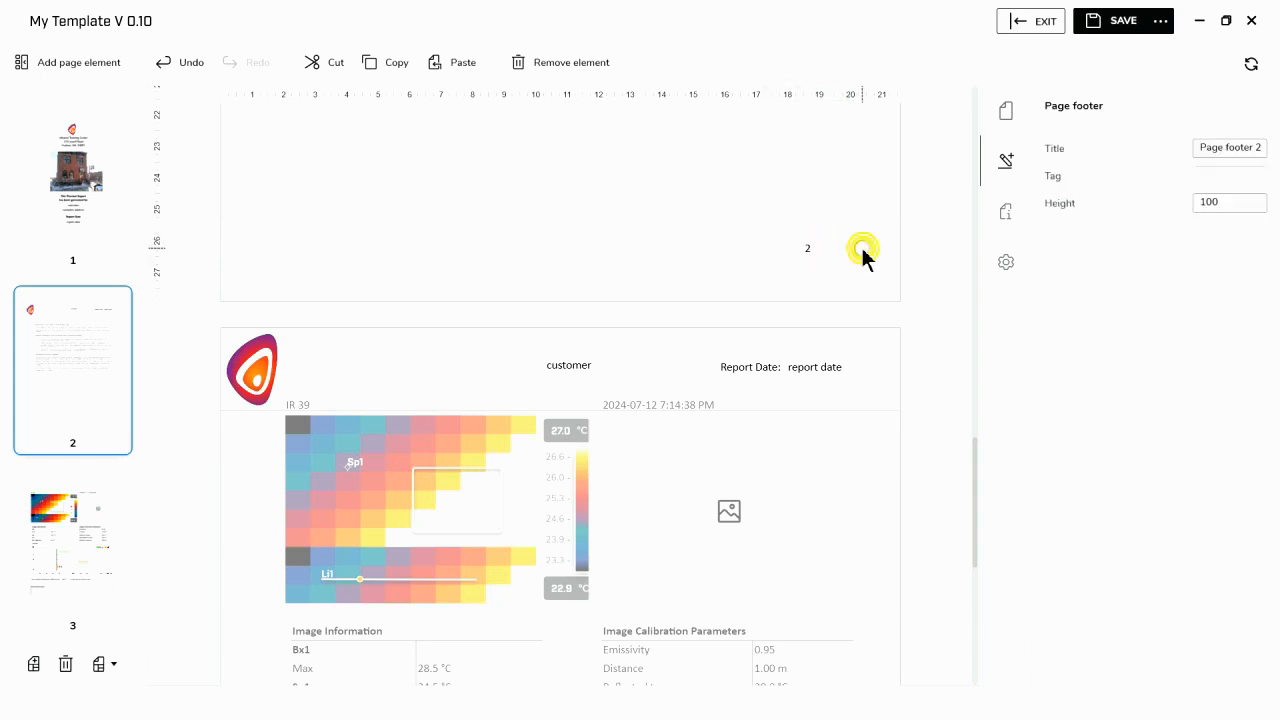
- Add a text box reading "of" to the footer, about 38 wide by 27 high, just after the page number at about left 703, top 24
left_click(74, 62)
left_click(50, 484)
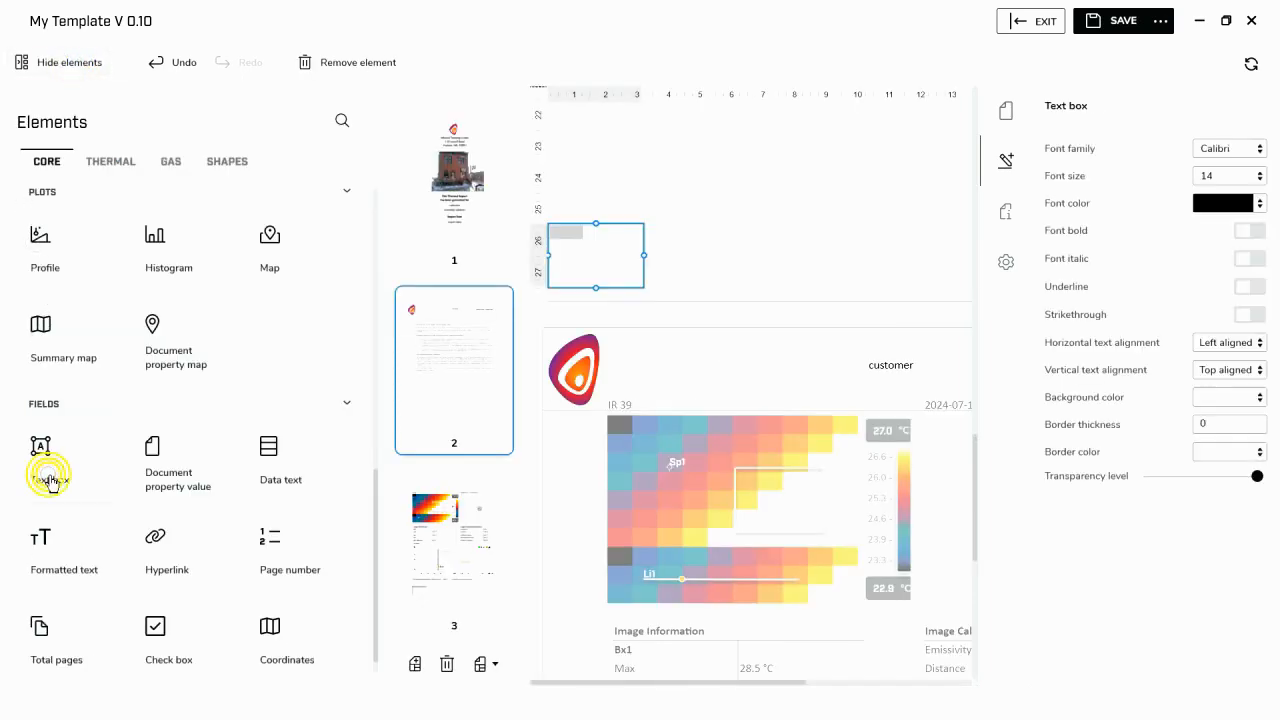
left_click(80, 66)
left_click_drag(309, 139, 841, 131)
left_click(786, 134)
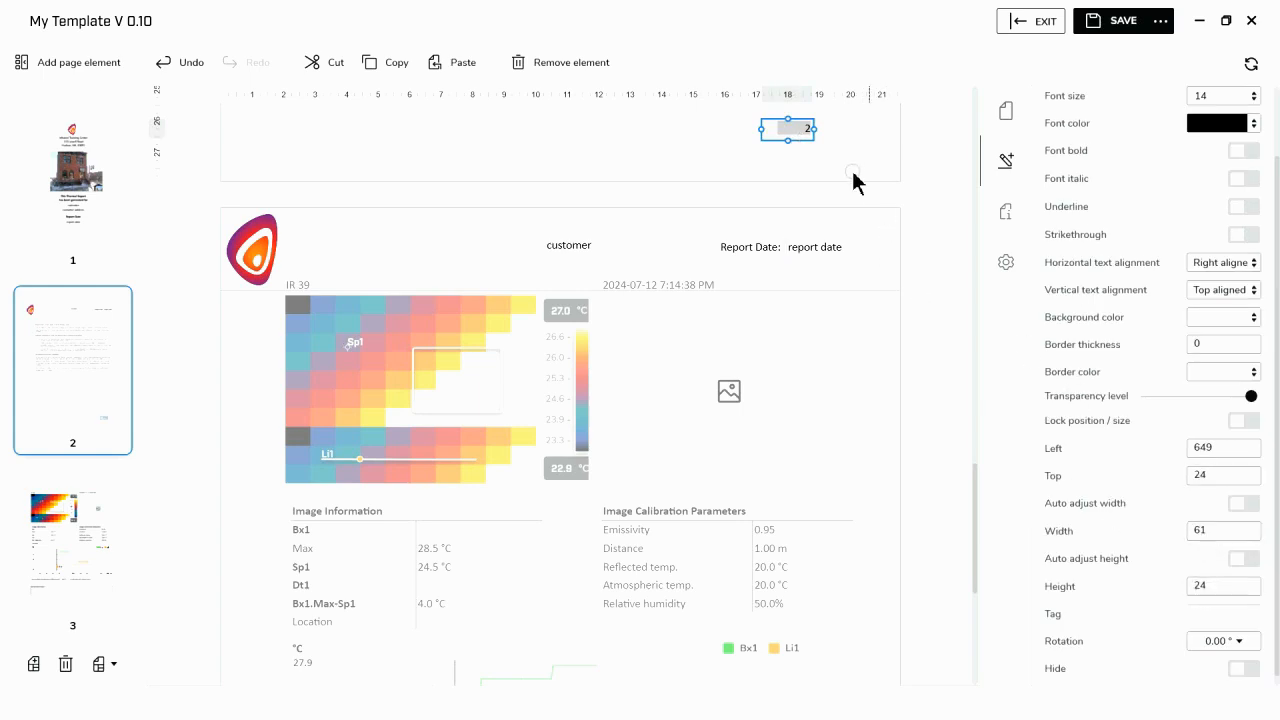
left_click(840, 131)
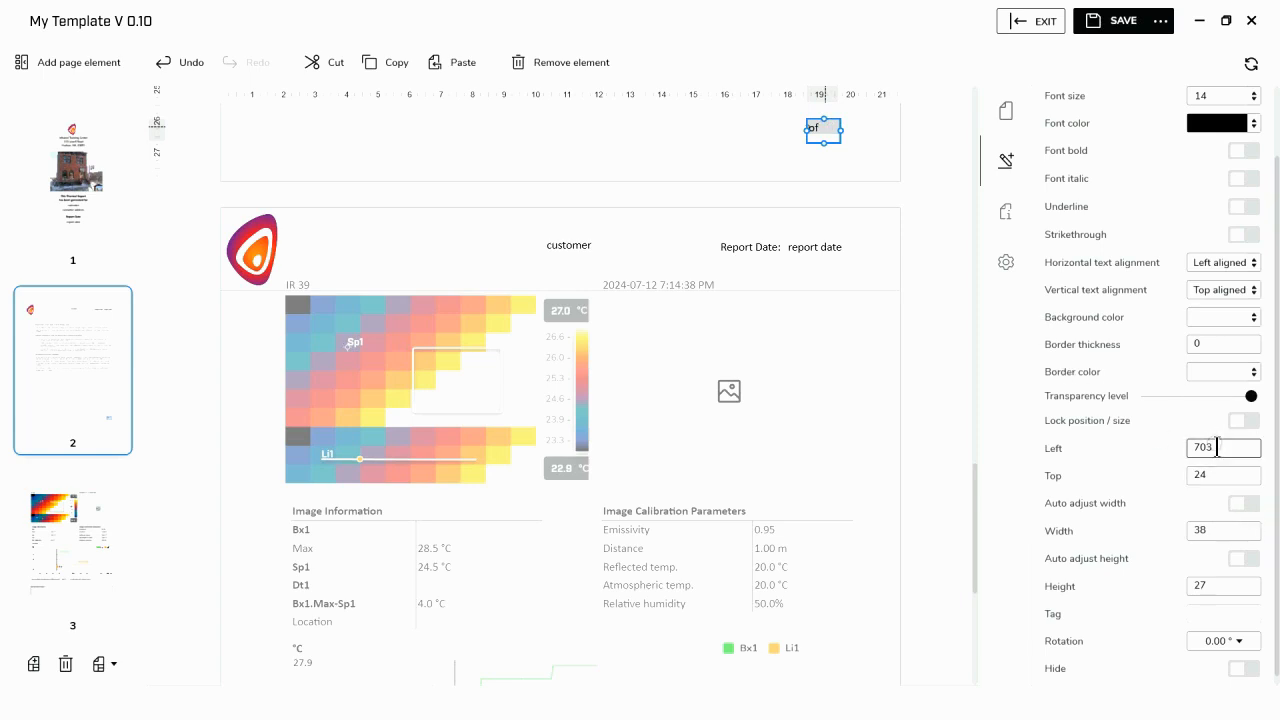
- Set the Left value of the footer's "of" text box to 705
type("5")
left_click(737, 163)
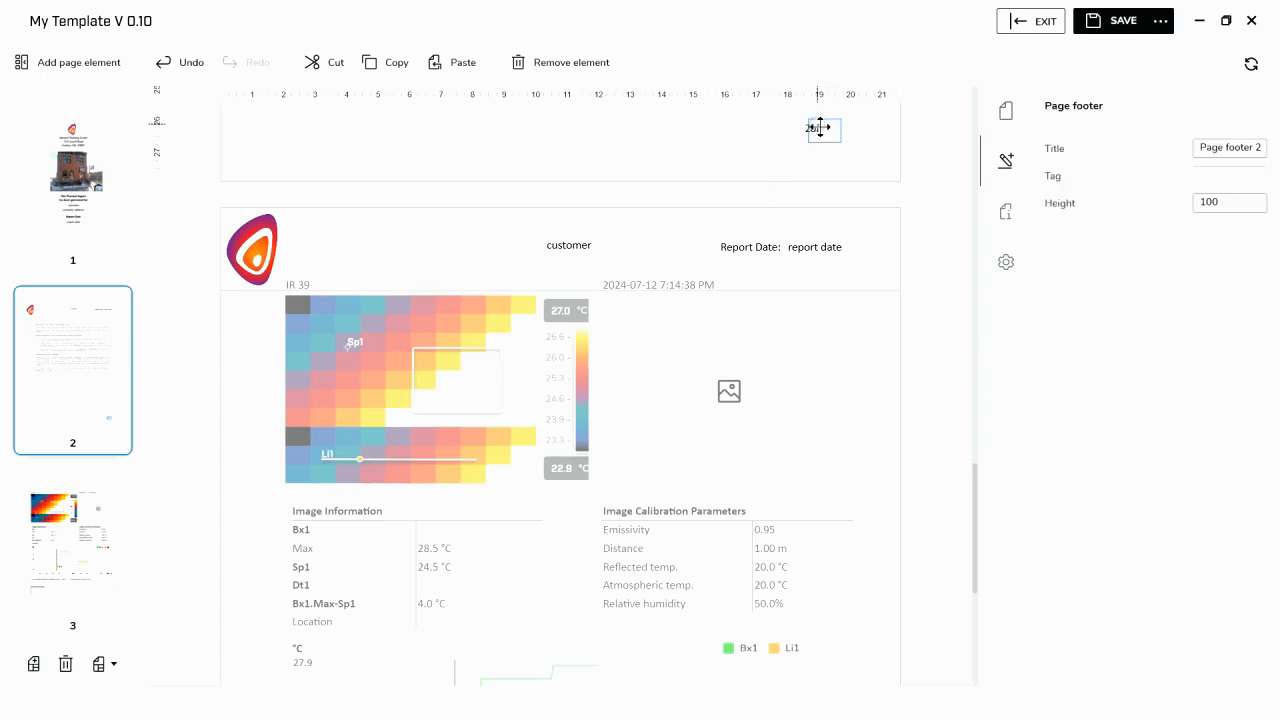
left_click(820, 127)
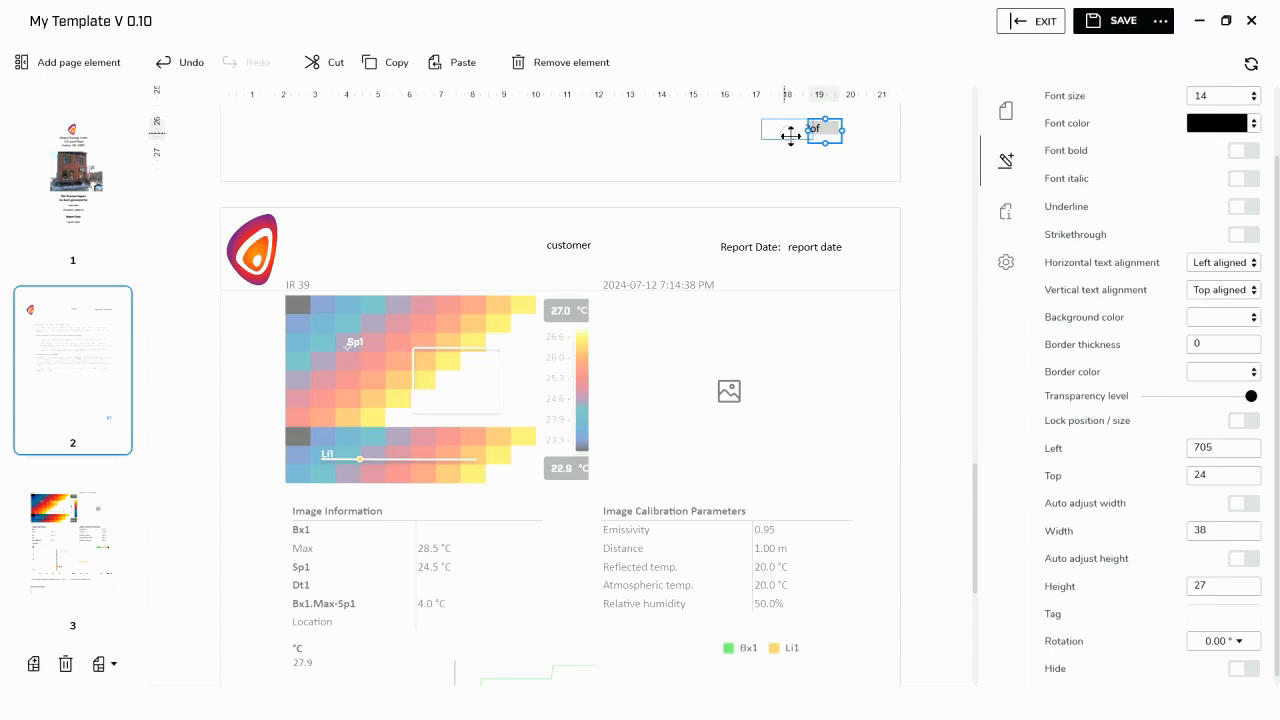
- Widen the gap between the page number and "of" by setting the page number field's Left value to 646
left_click(798, 133)
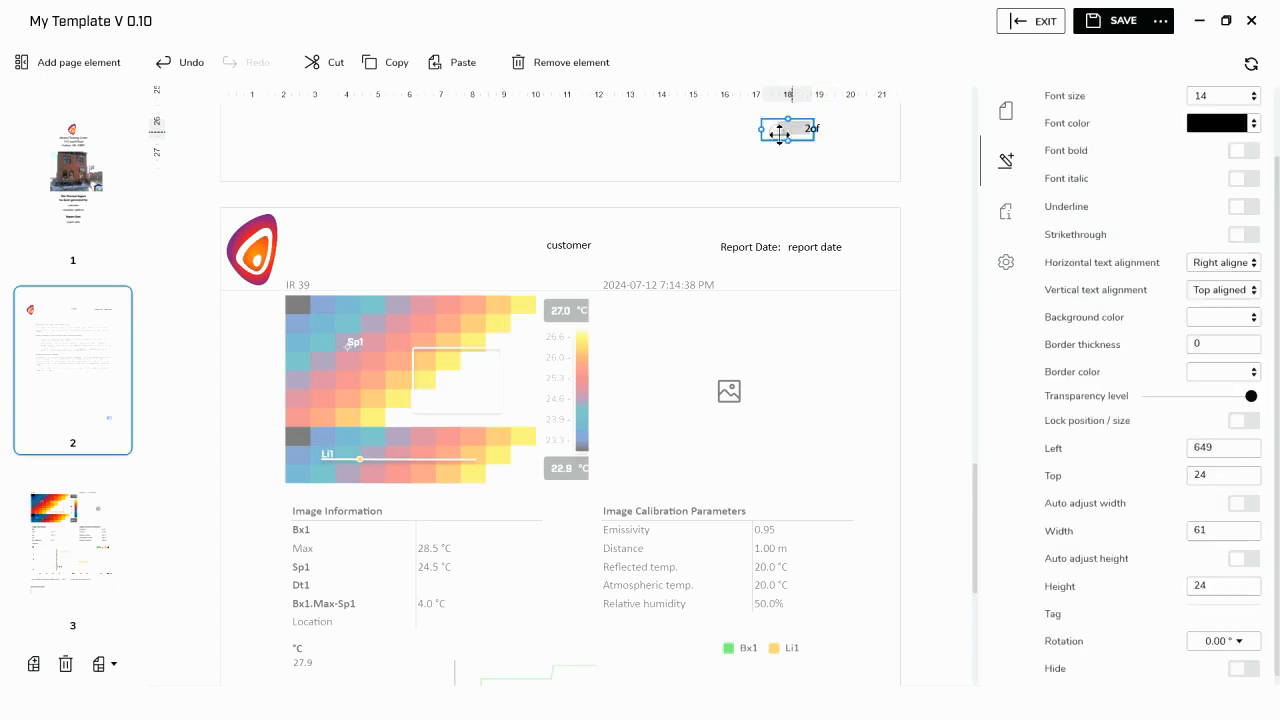
left_click(1224, 448)
key("BackSpace")
type("6")
left_click(652, 143)
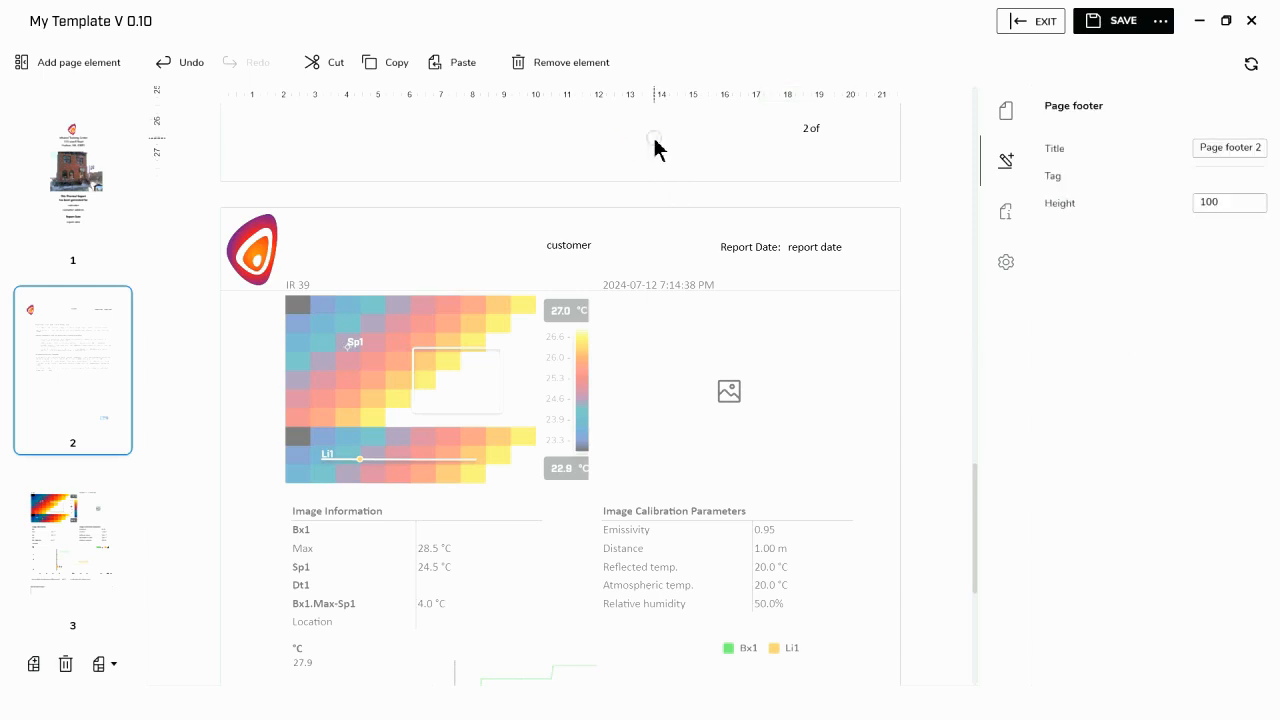
- Insert a total pages field in the footer near "of", at about left 707, top 24, and shrink it to about 79 by 22
left_click(107, 64)
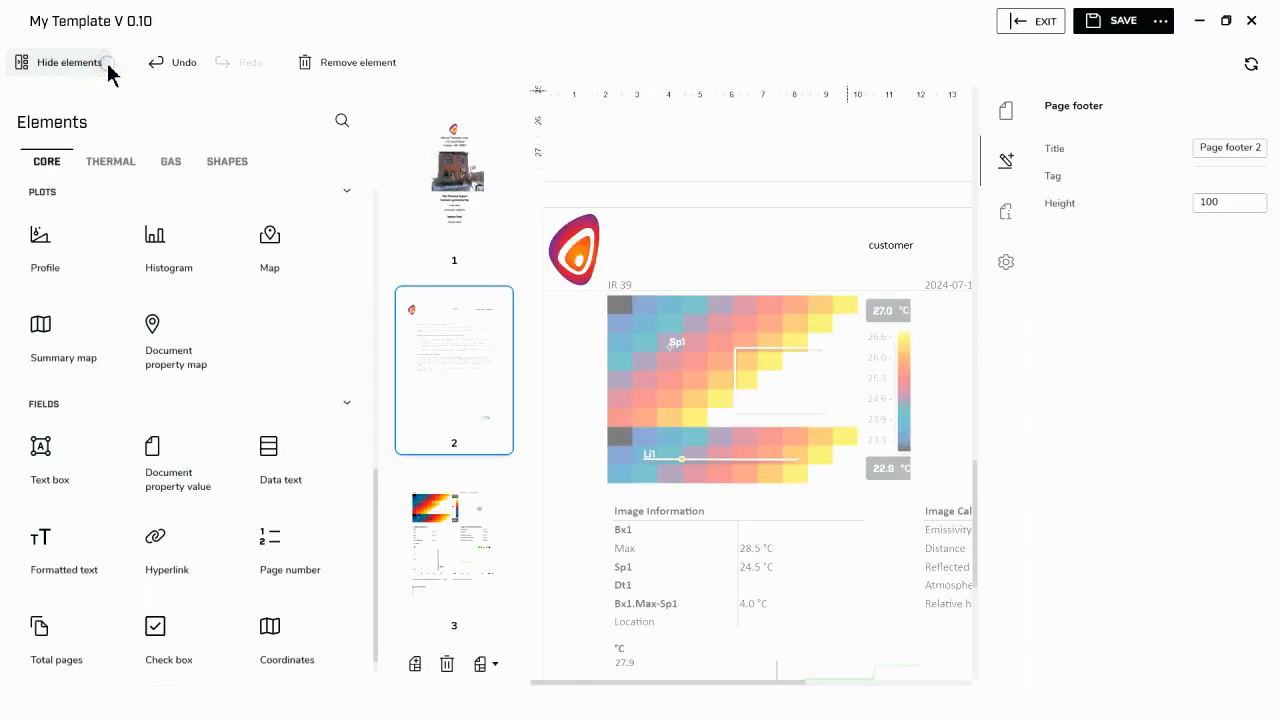
left_click(58, 648)
left_click(45, 63)
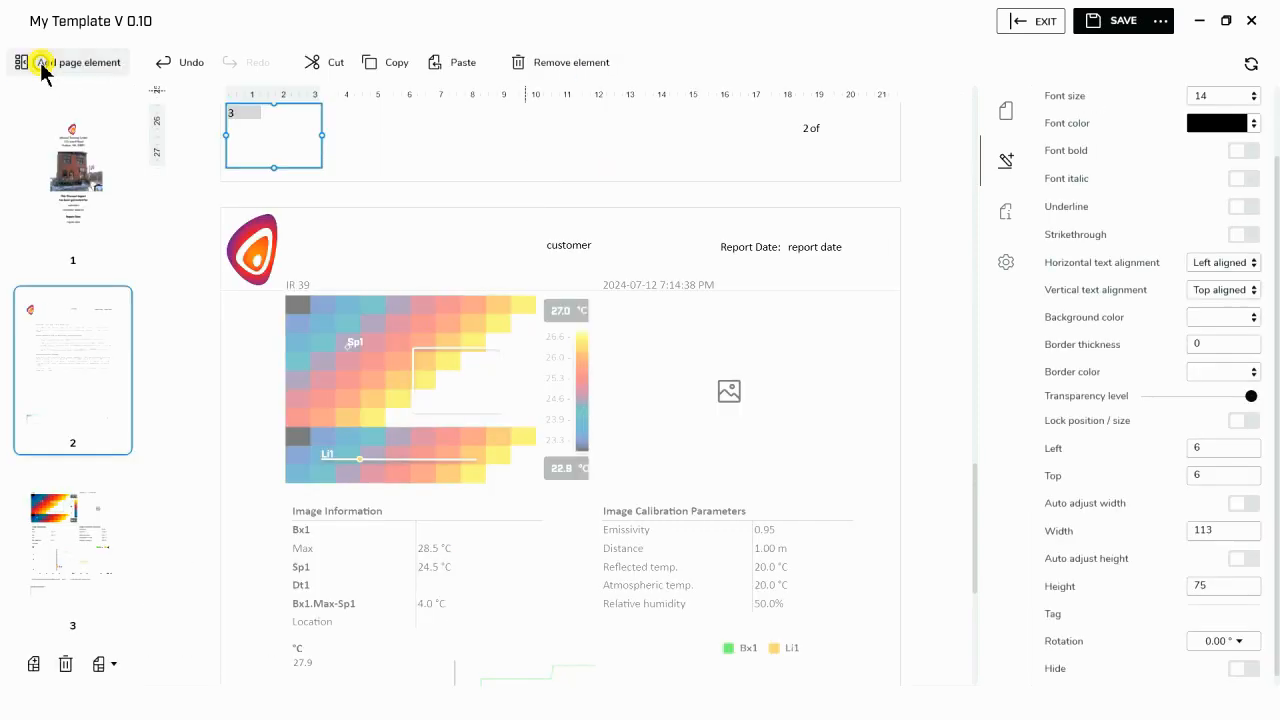
left_click_drag(269, 125, 855, 173)
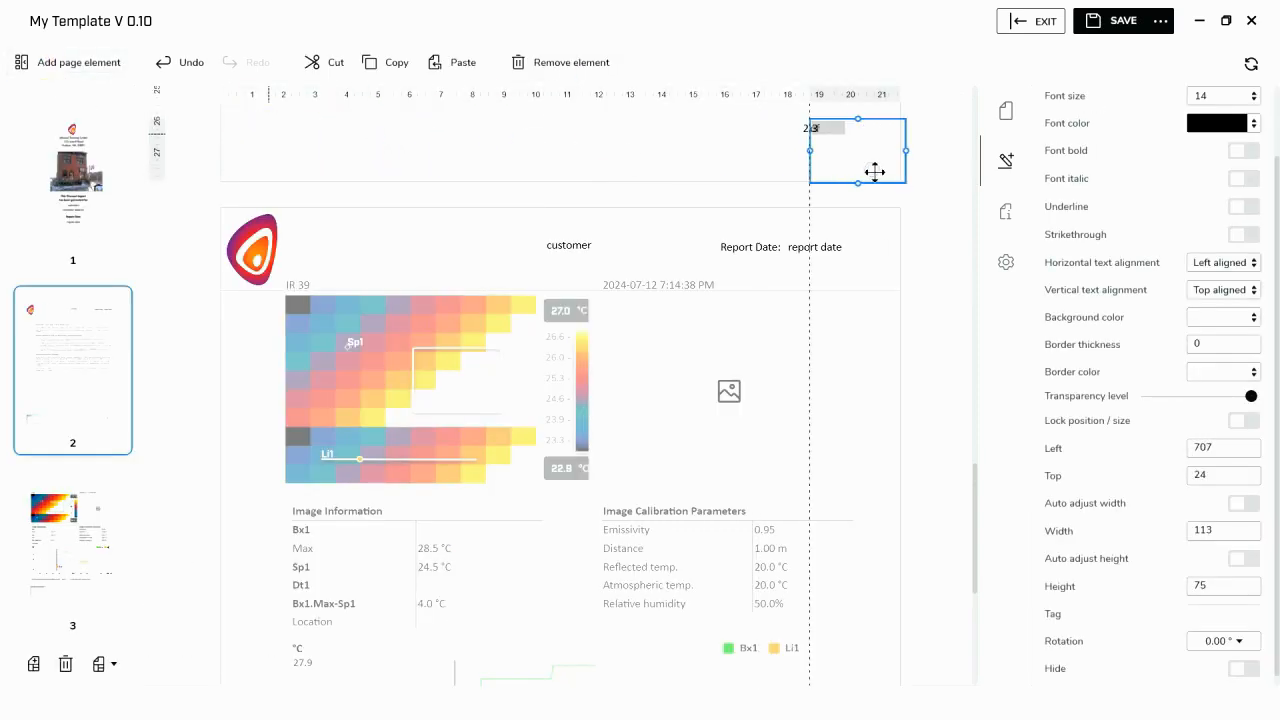
left_click(859, 183)
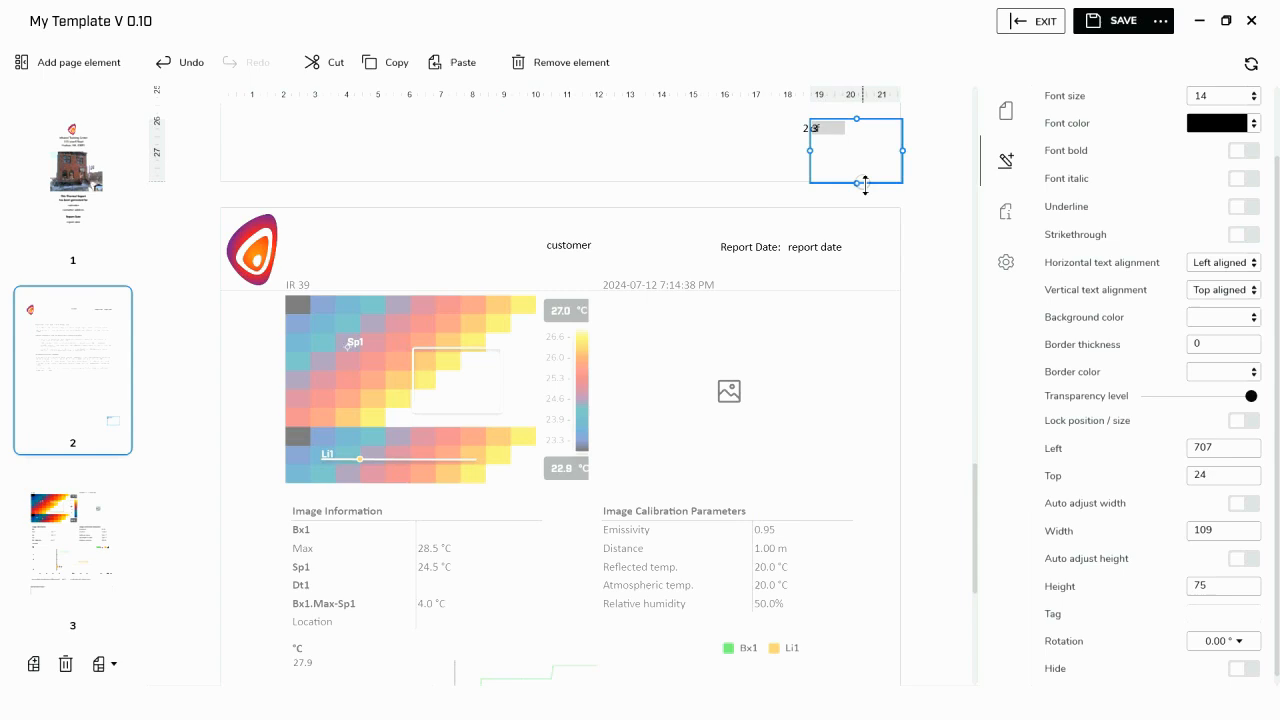
left_click_drag(854, 183, 881, 131)
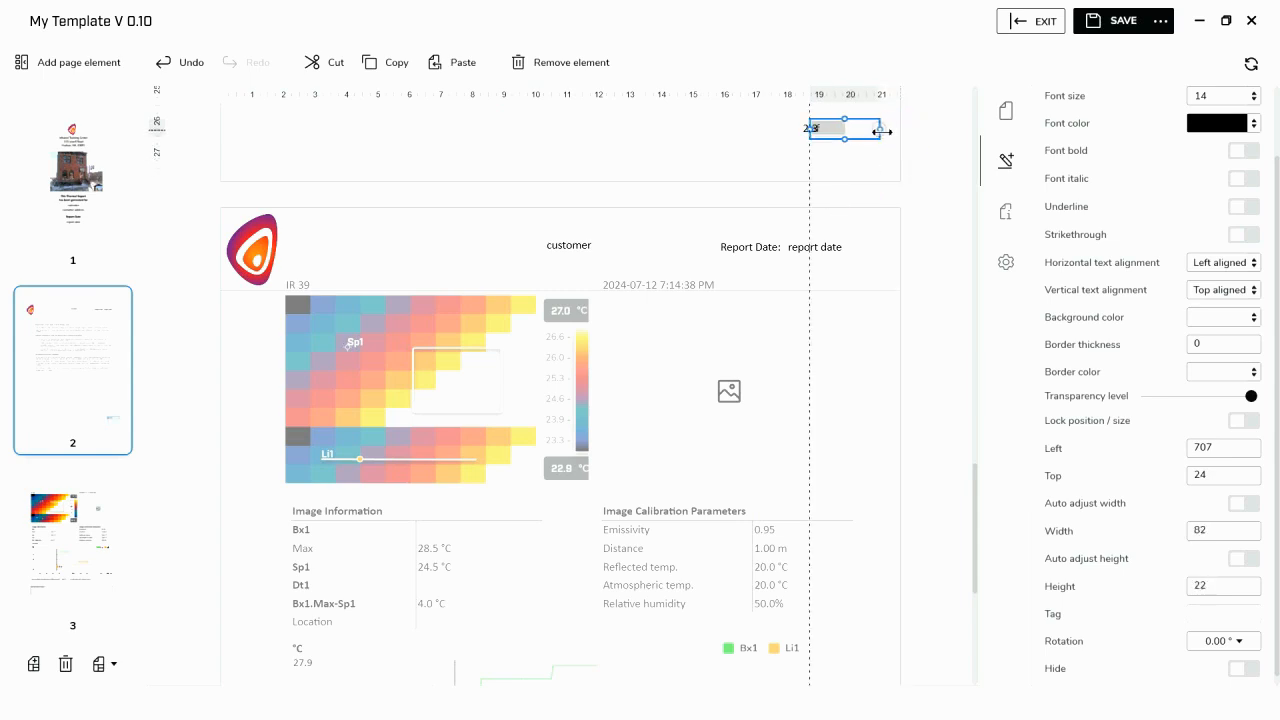
- Move the total pages field clear of the "of" text, to about left 724, top 24
left_click(837, 163)
left_click(841, 130)
left_click_drag(841, 130, 856, 130)
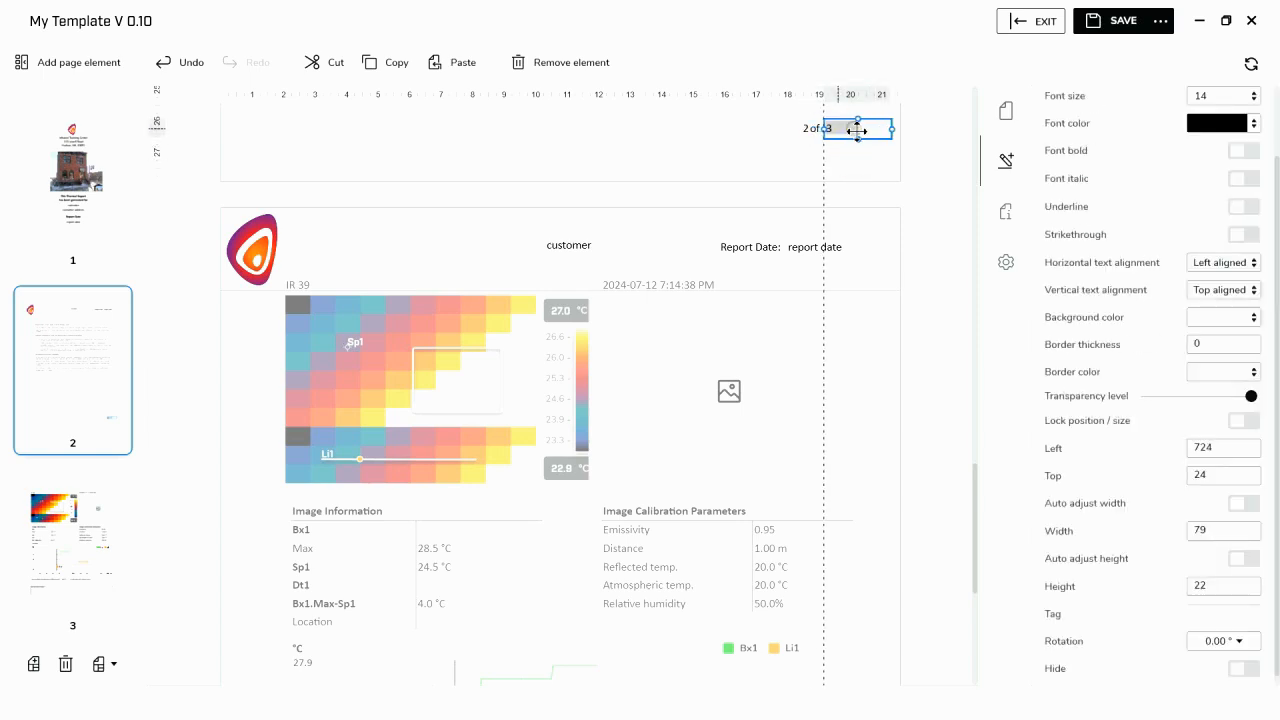
left_click(796, 157)
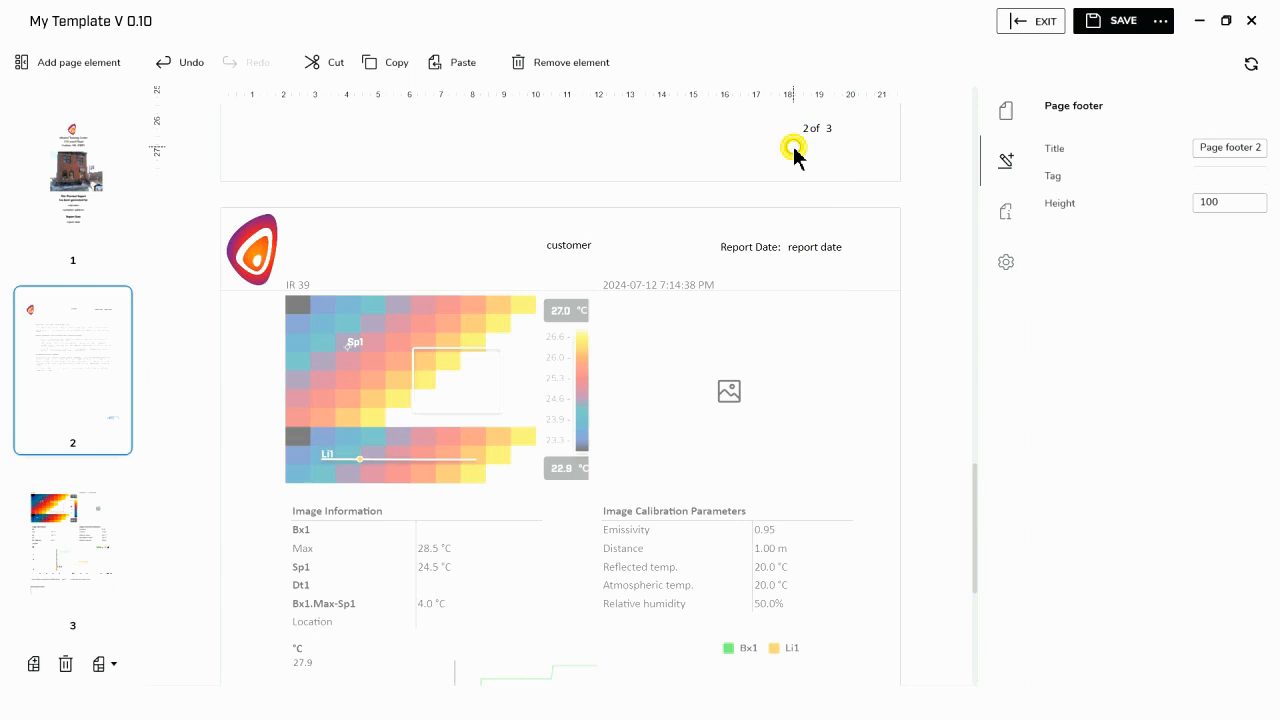
left_click_drag(841, 131, 855, 130)
left_click(797, 150)
left_click(814, 128)
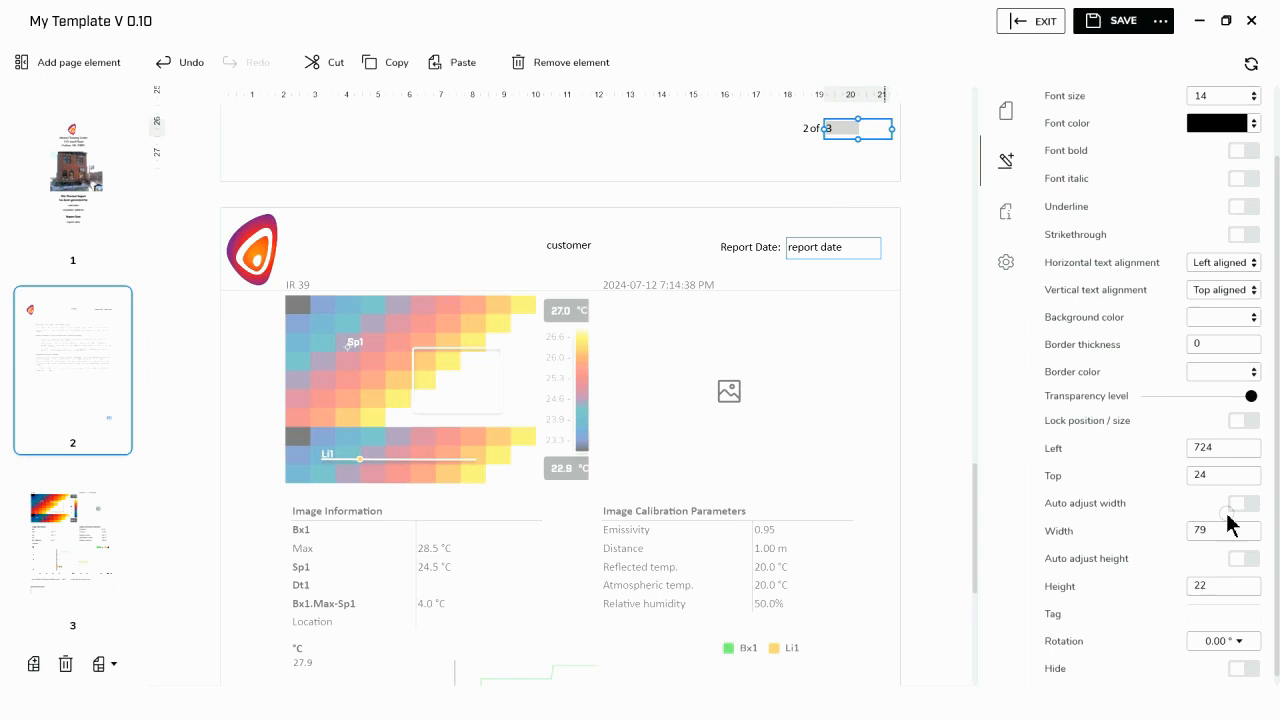
- Bring the total pages field closer to "of" by setting its Left value to 720
left_click(1220, 448)
left_click(1216, 450)
key("BackSpace")
type("0")
left_click(610, 161)
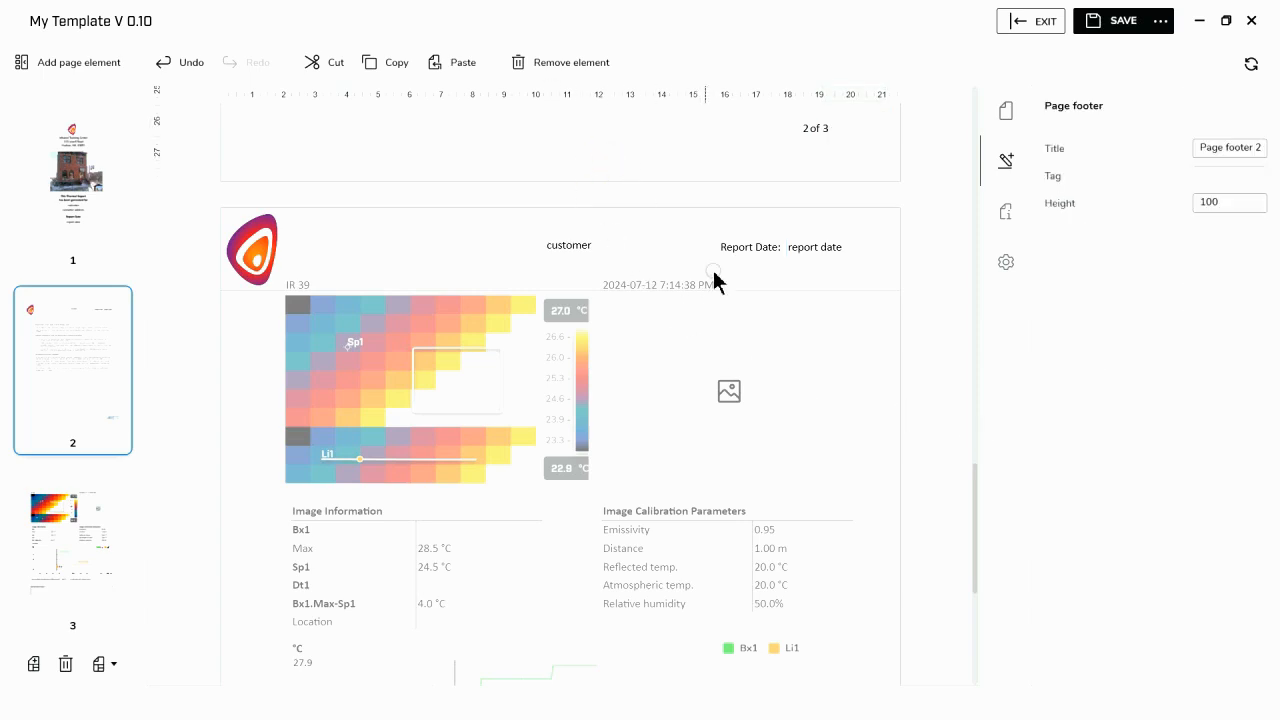
- Add a text box to the footer at about left 76, top 14, and stretch it to about 603 wide, ending before the page numbering
left_click(112, 60)
left_click(63, 453)
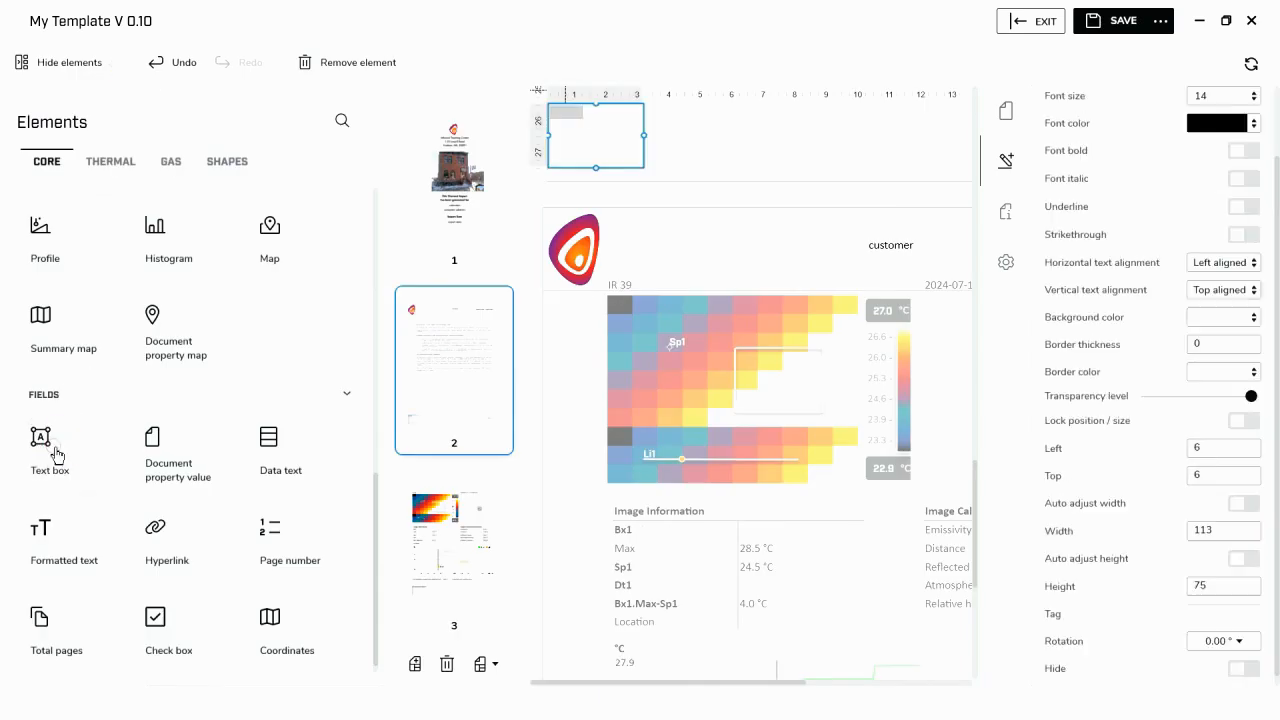
left_click(60, 62)
mouse_move(286, 146)
left_mouse_down()
mouse_move(575, 148)
mouse_move(284, 142)
left_mouse_up()
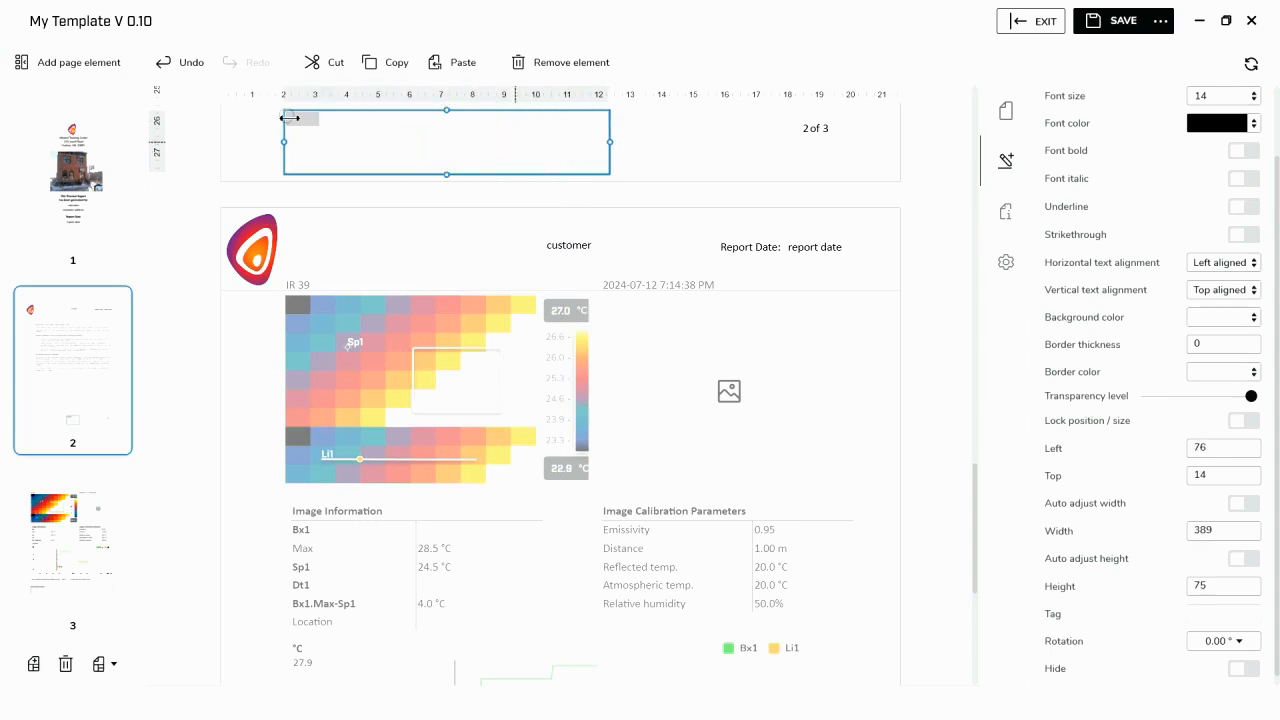
left_click_drag(610, 145, 788, 168)
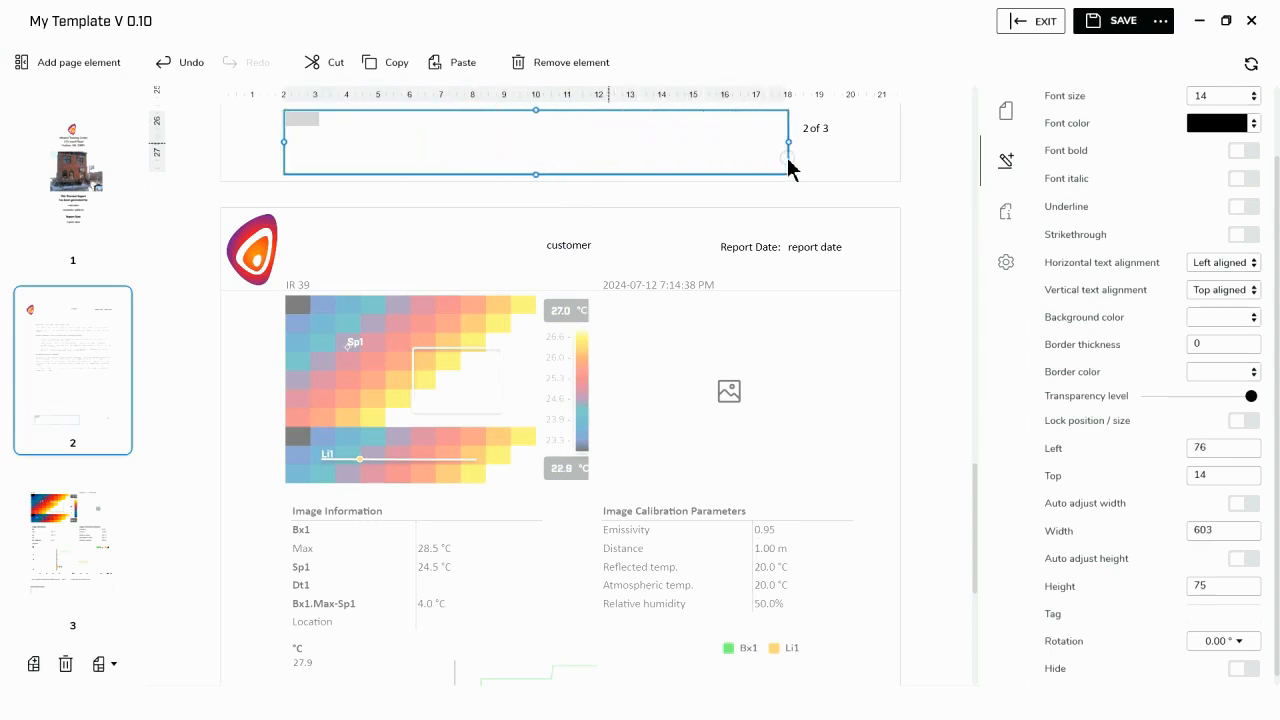
- Set the wide footer text box's horizontal text alignment to Centered
left_click(1251, 264)
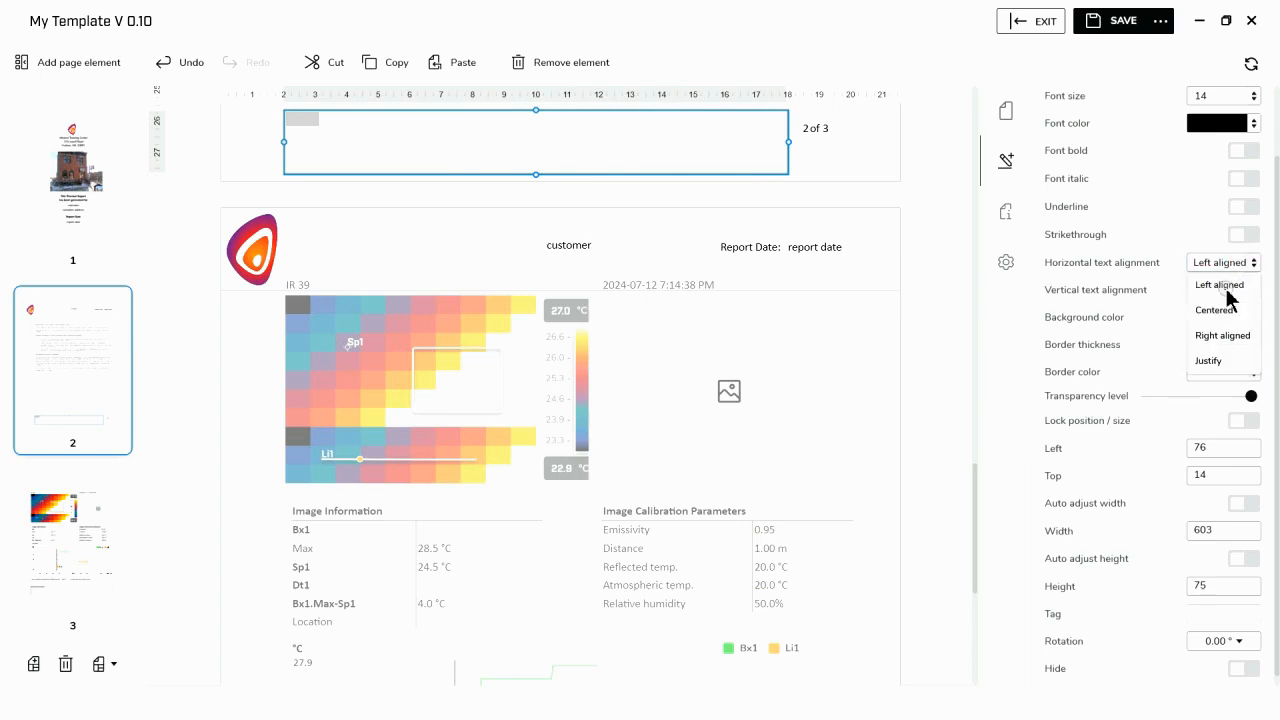
left_click(1226, 288)
left_click(1231, 262)
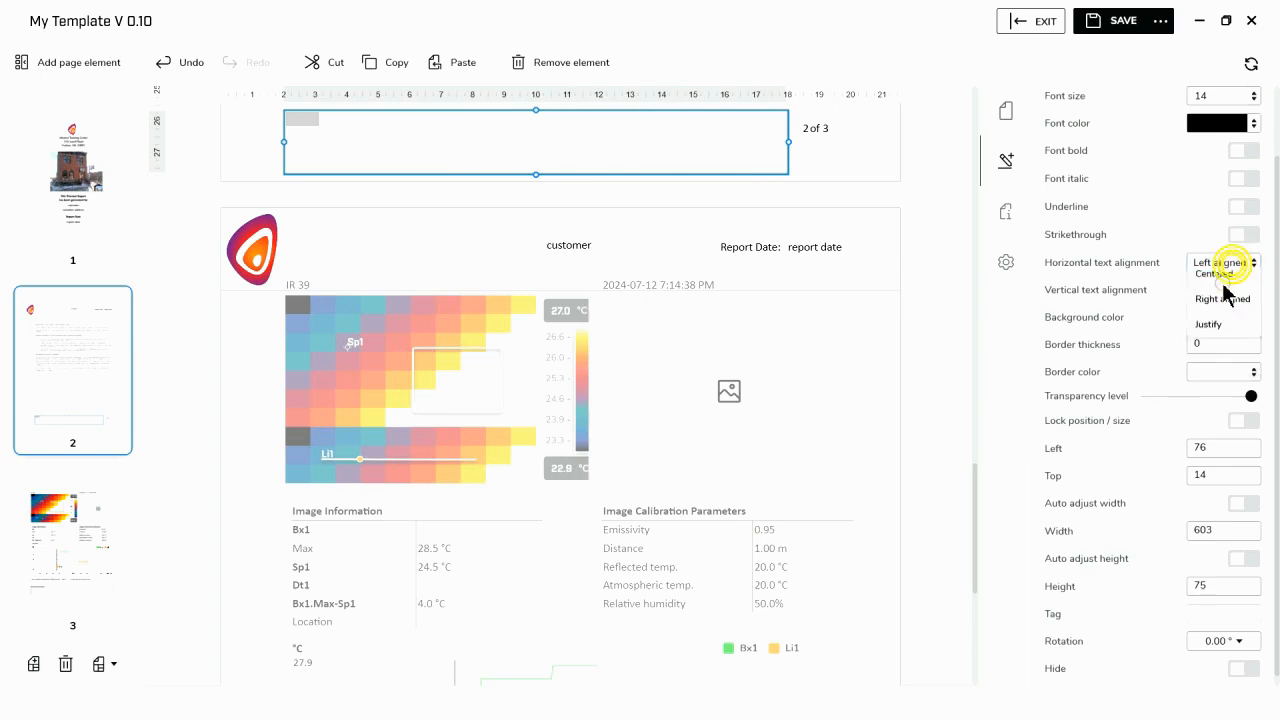
left_click(1227, 310)
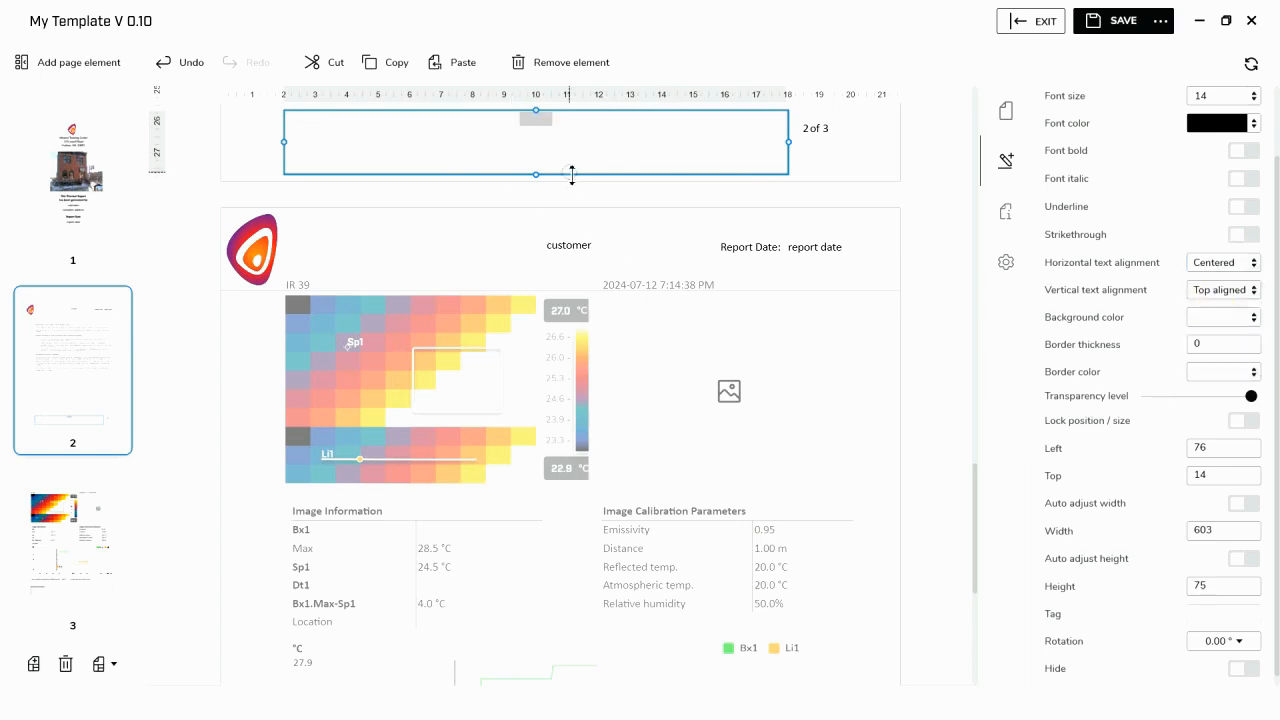
key("Down")
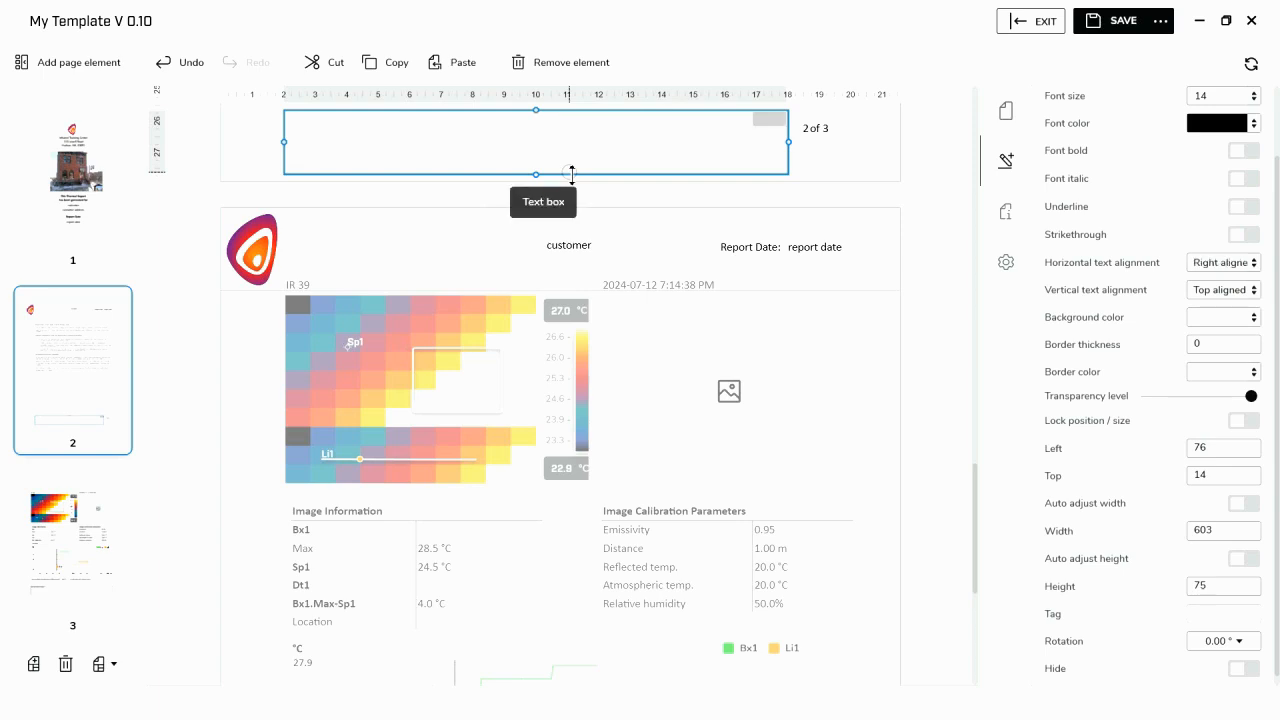
double_click(776, 121)
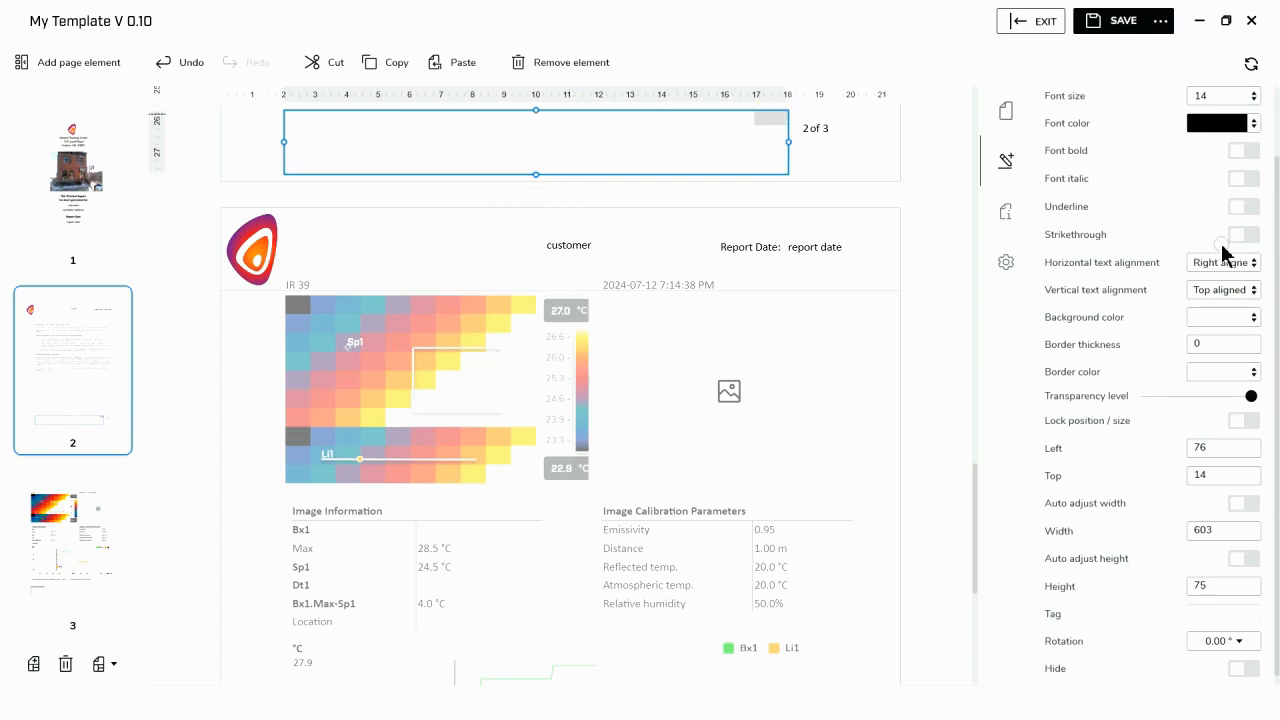
left_click(1252, 266)
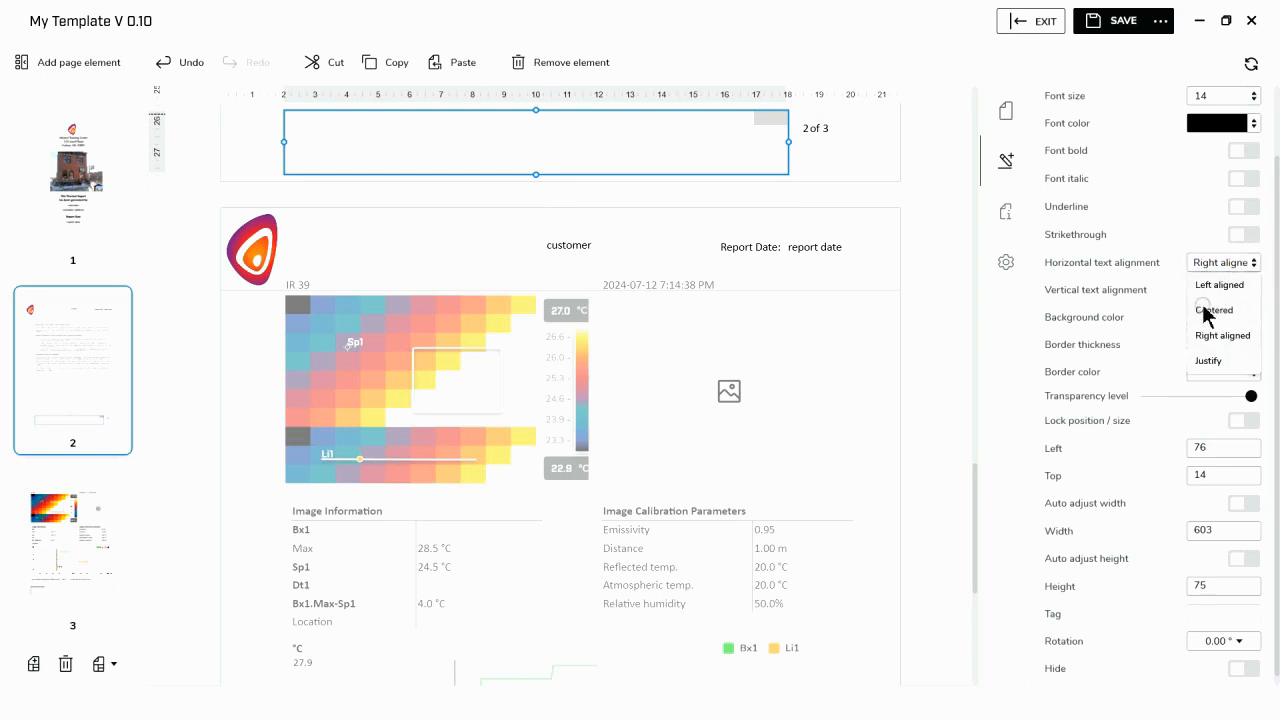
left_click(1205, 310)
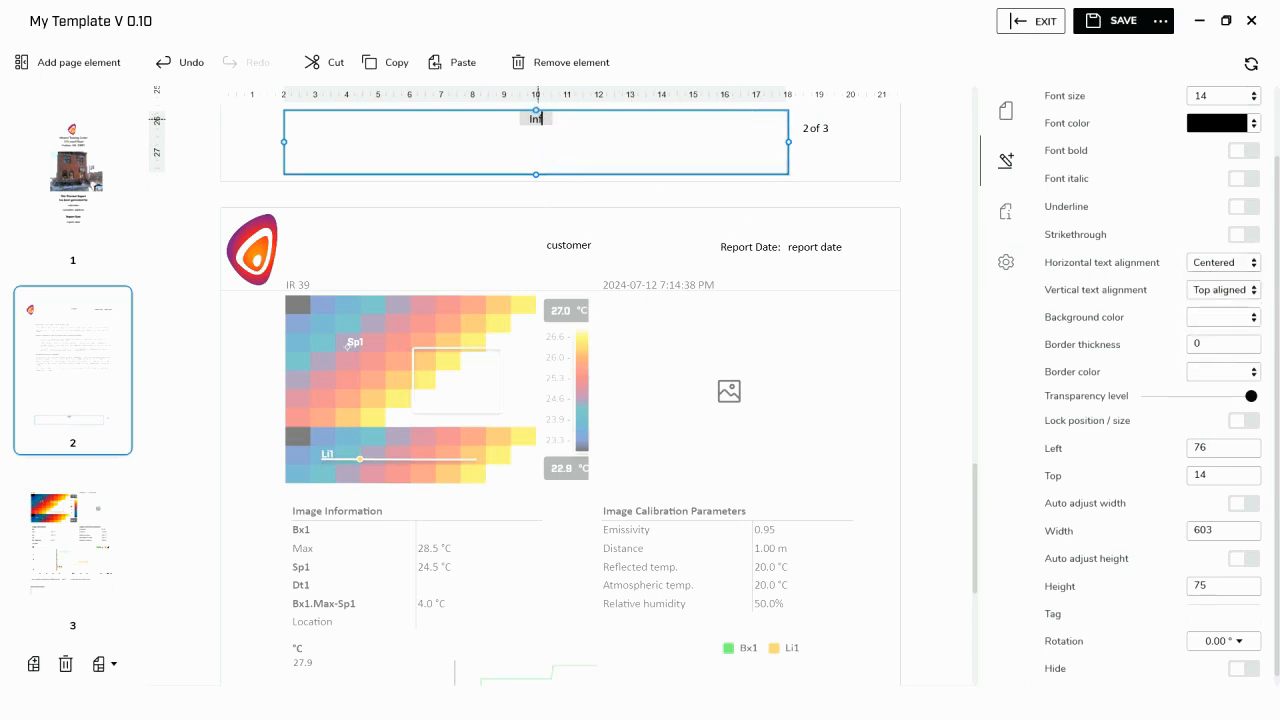
left_click(536, 118)
type("Infrared Trainin")
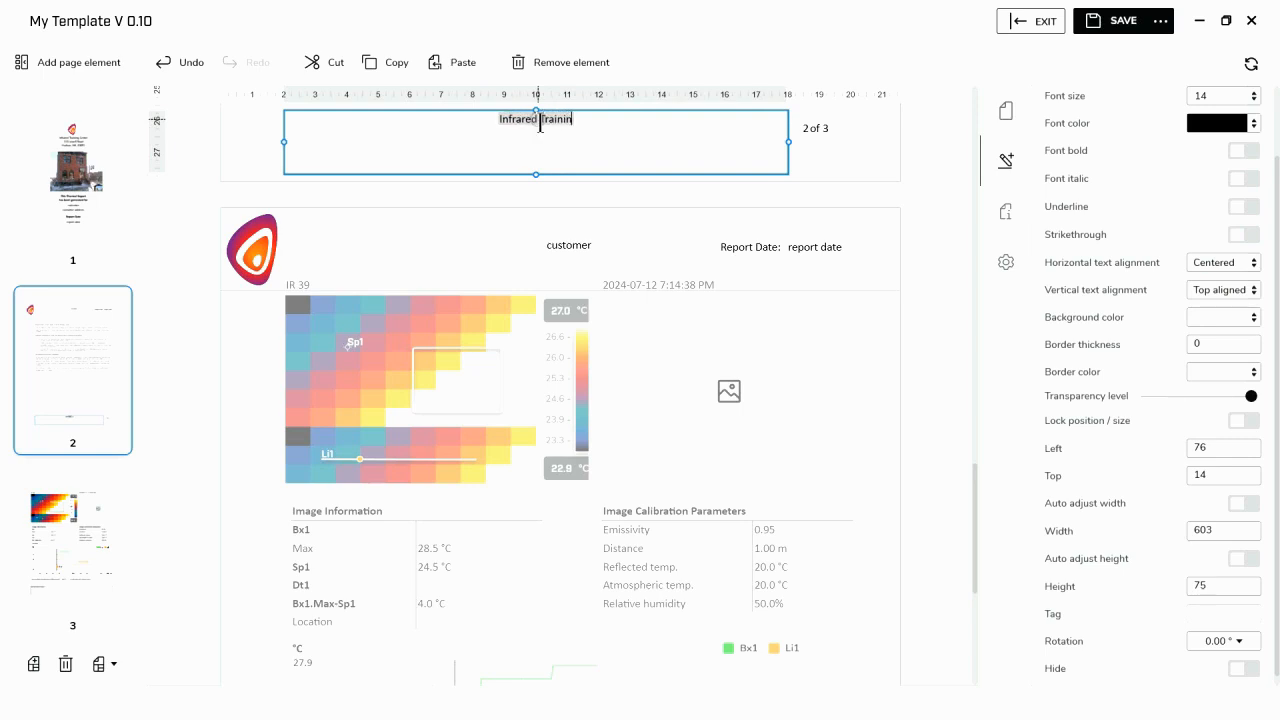
type("g Center")
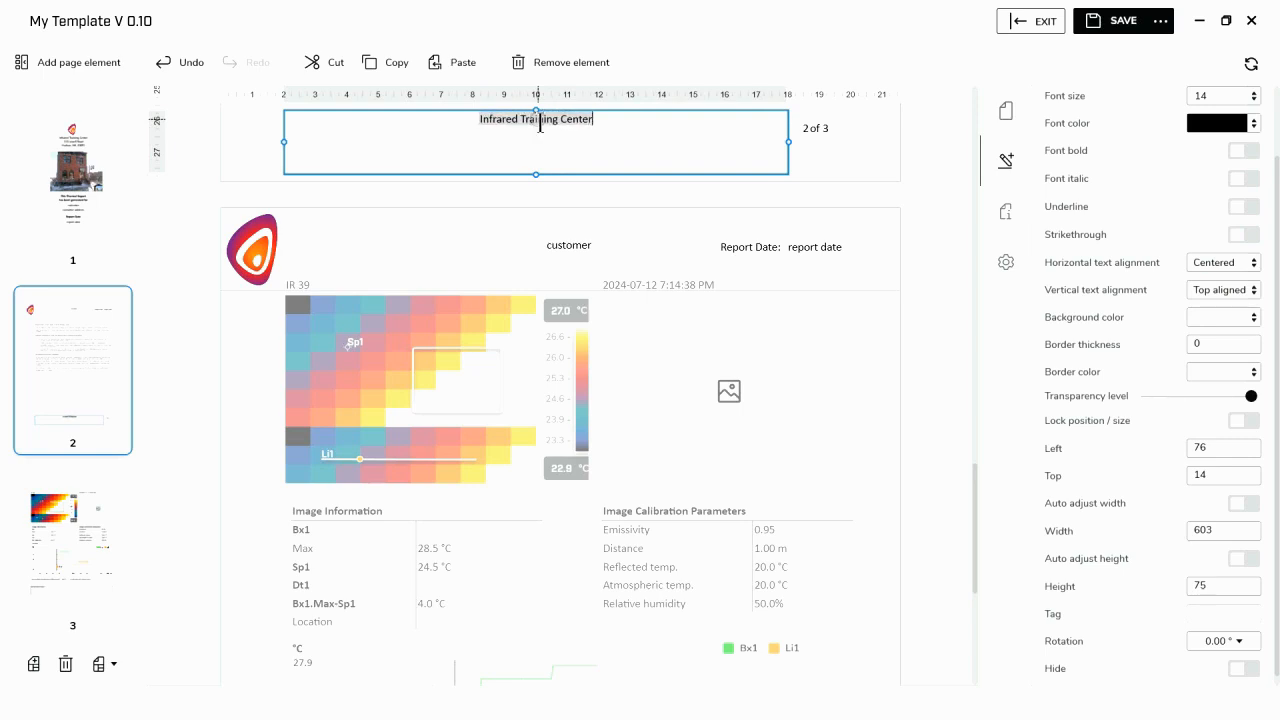
key("Return")
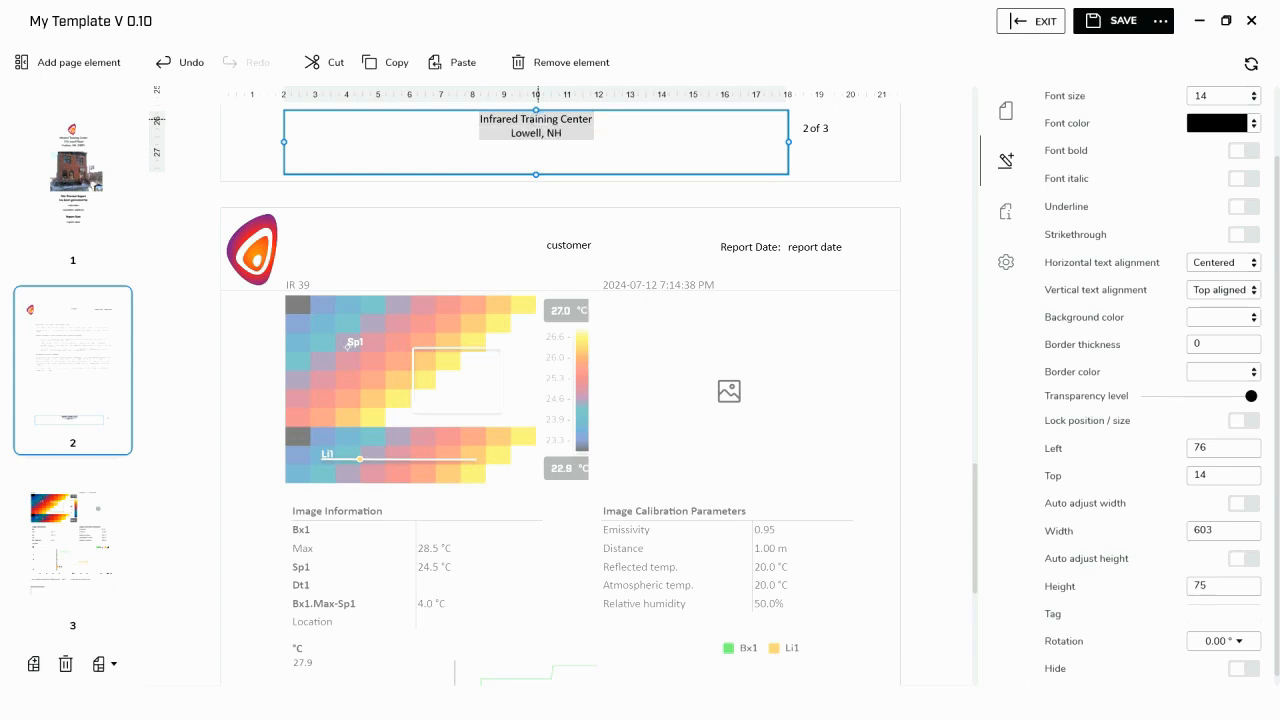
type("Lowell, NH")
key("Return")
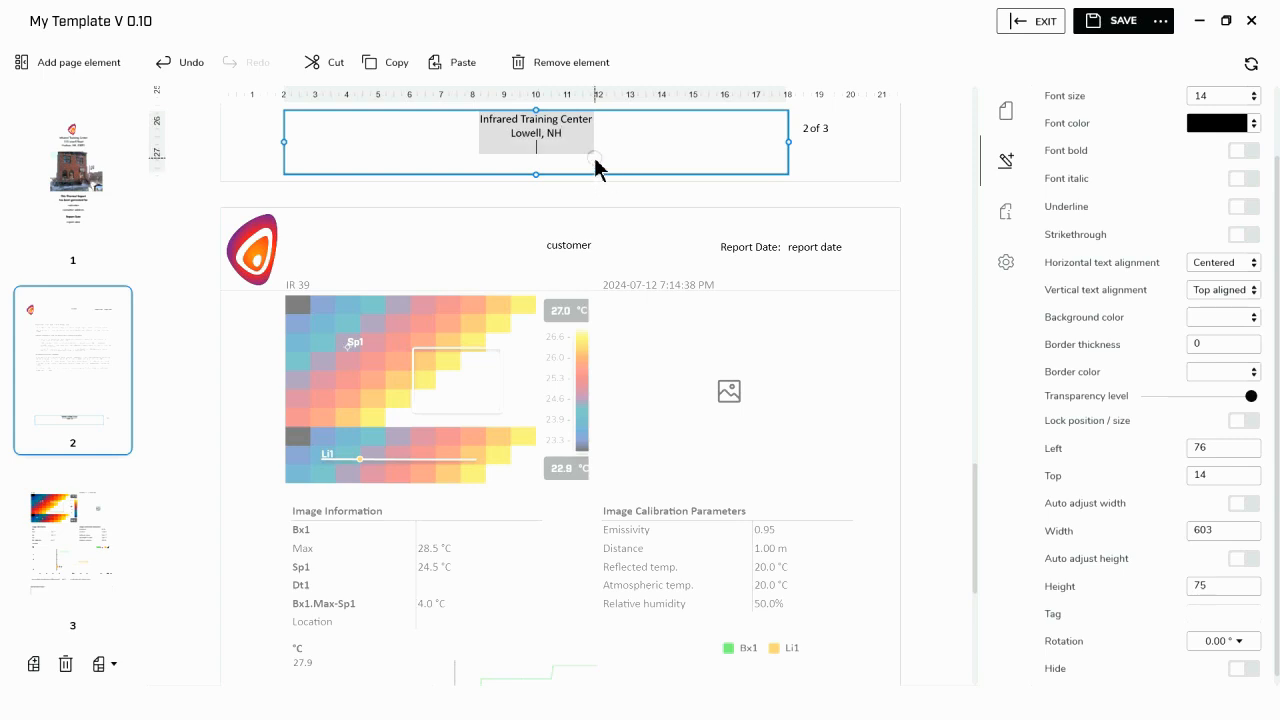
key("Return")
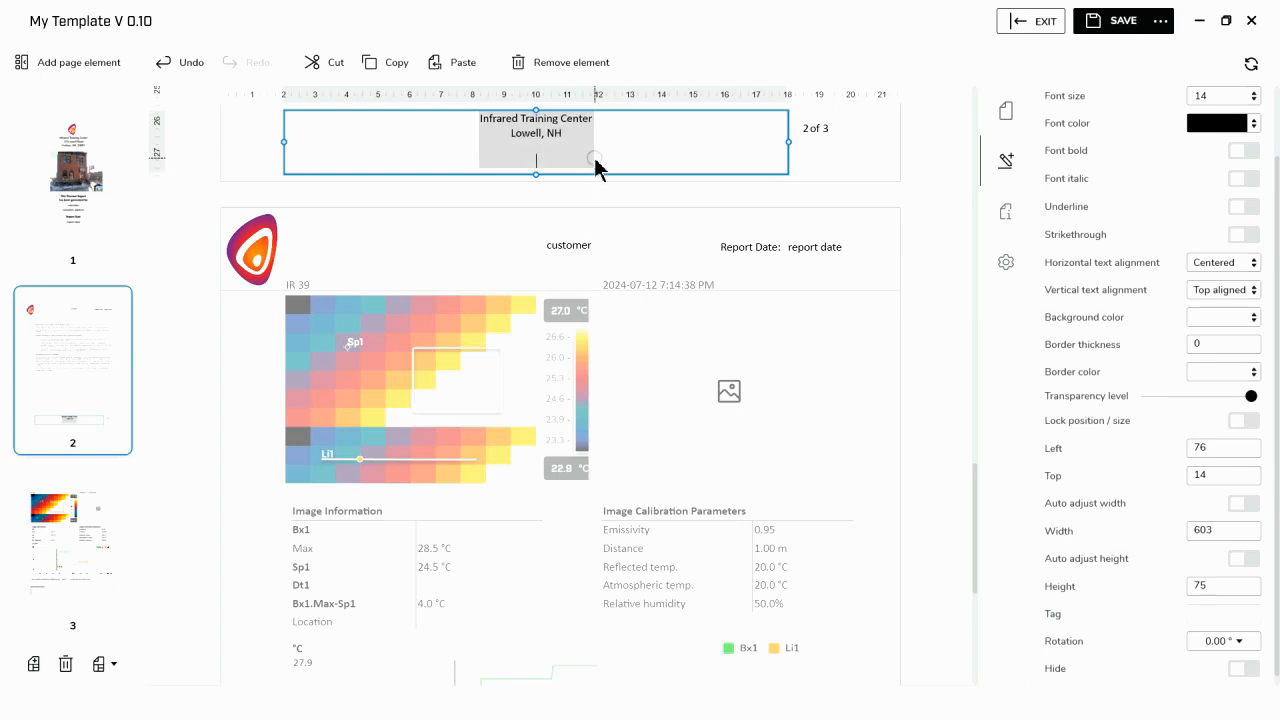
type("www.infraredtraining.com")
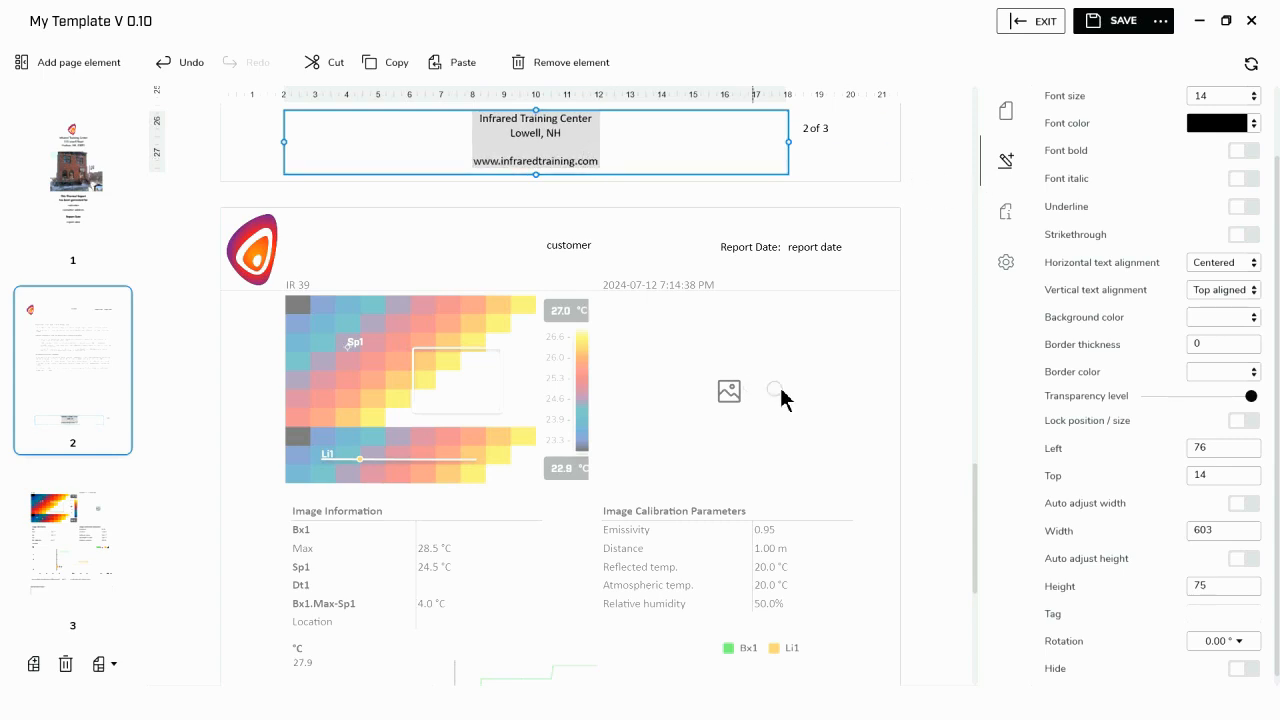
- Finish editing the footer and check how the header and footer look on the thermal image page and the cover page
left_click(503, 566)
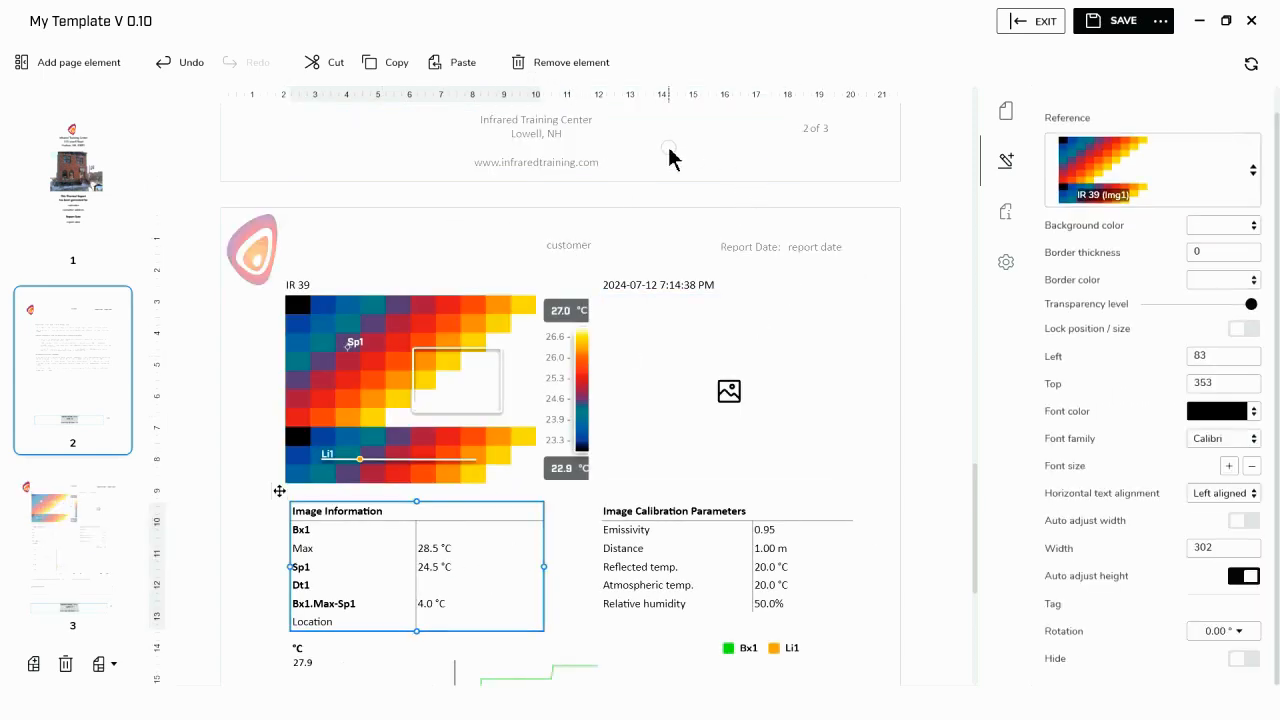
scroll(737, 283, "down", 4)
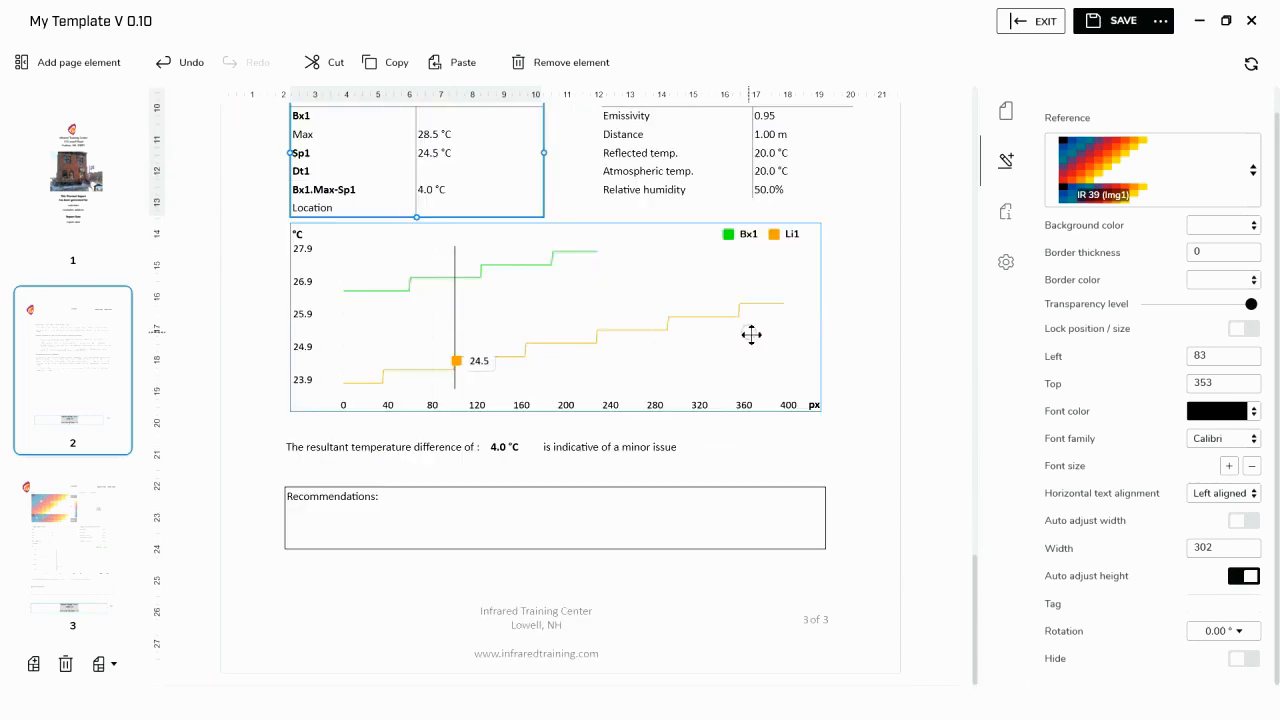
left_click(95, 130)
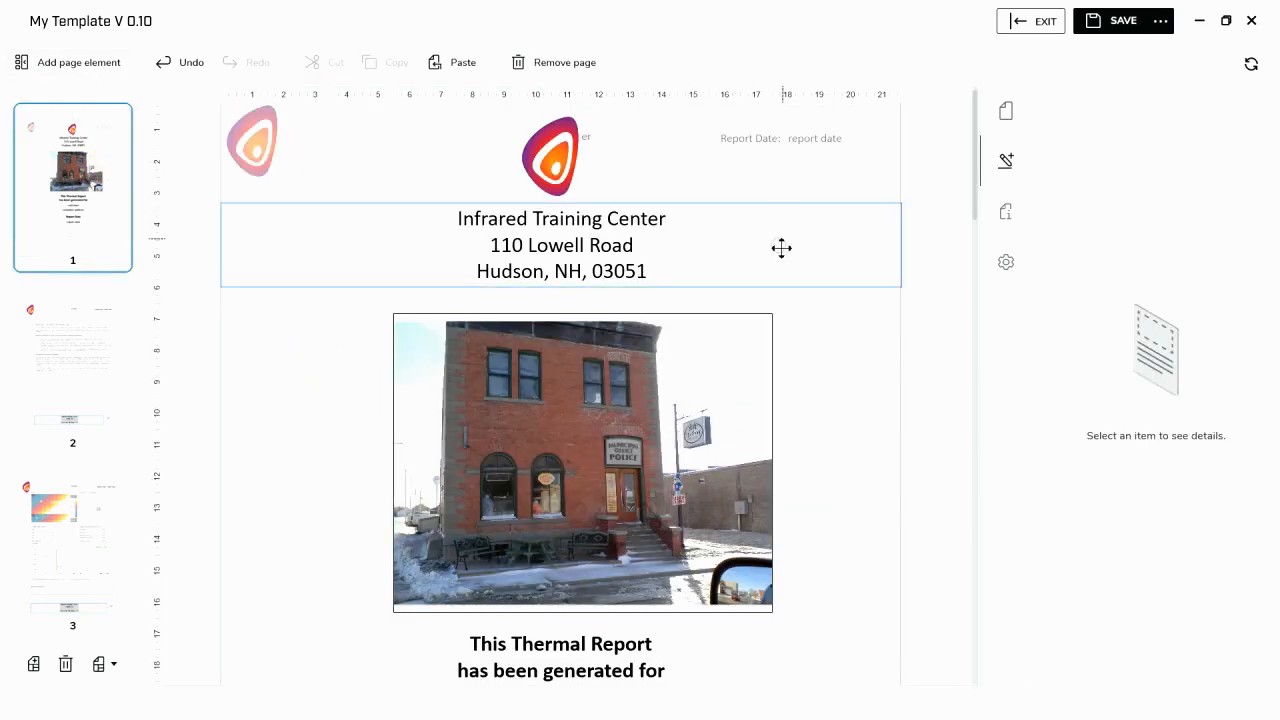
scroll(789, 251, "down", 4)
scroll(795, 235, "up", 4)
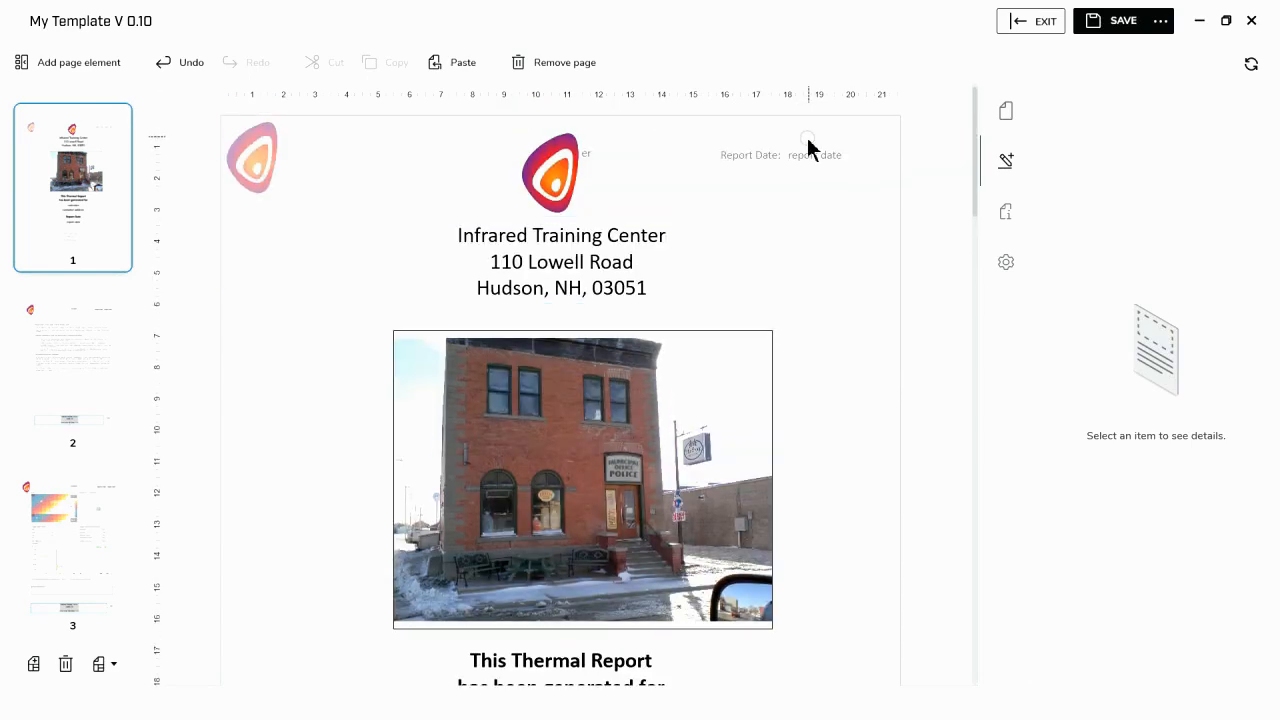
- Turn off both the header and the footer for the cover page only, and look over the page
left_click(846, 203)
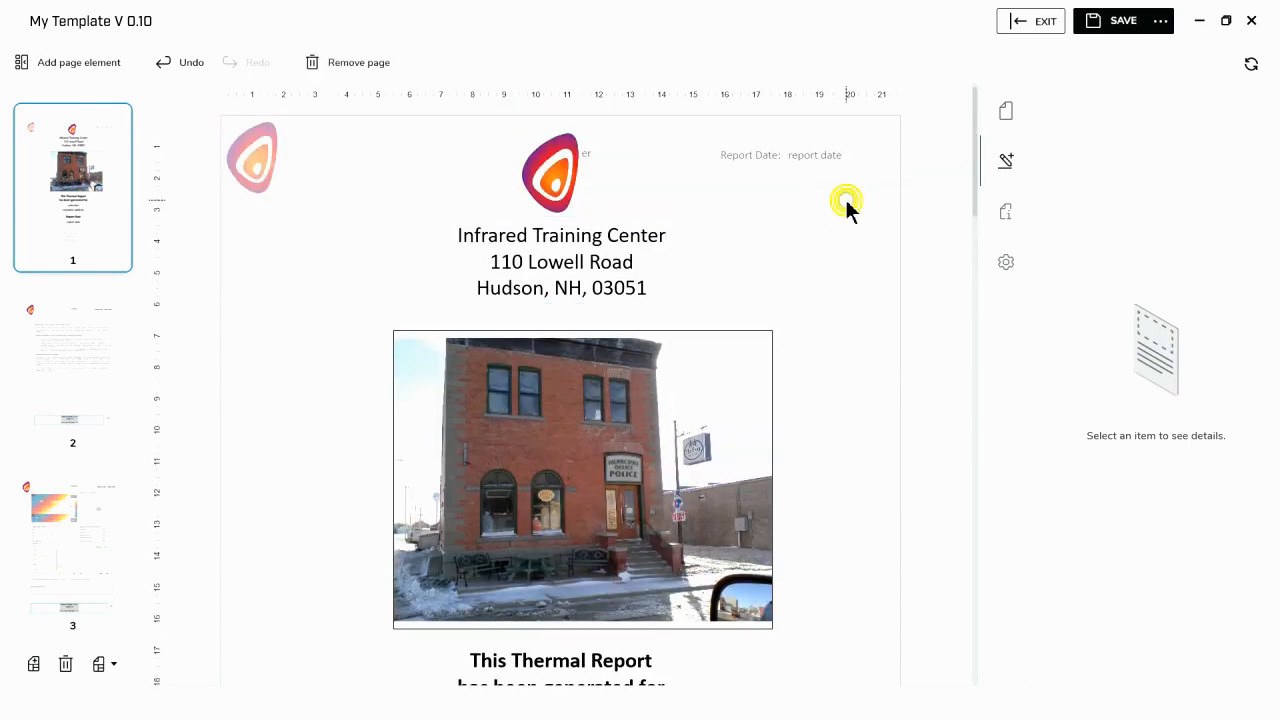
left_click(1008, 113)
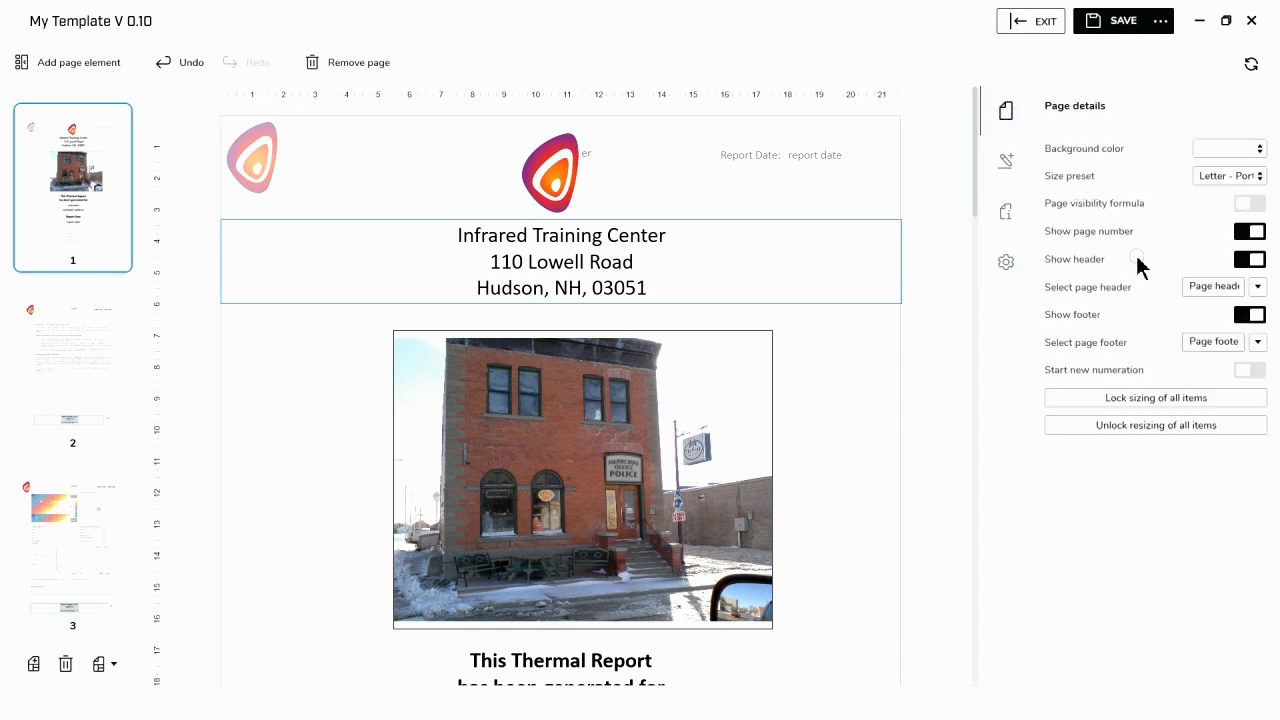
left_click(1248, 260)
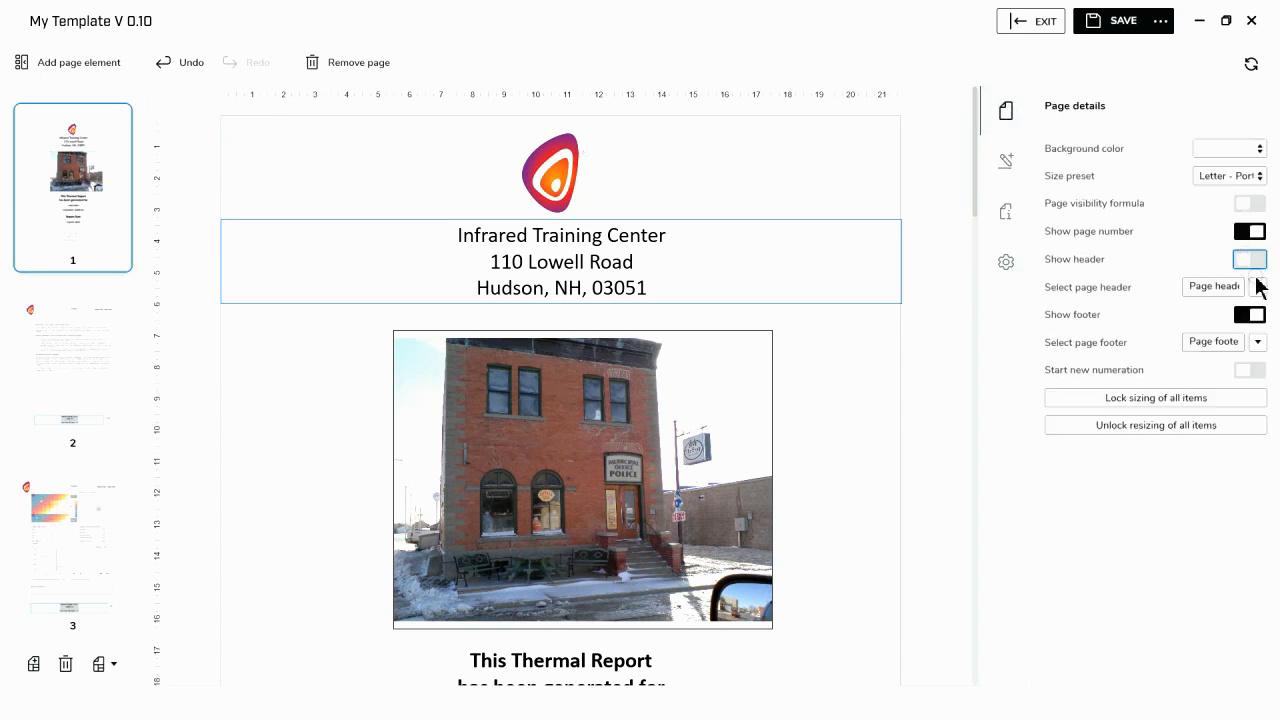
left_click(1255, 318)
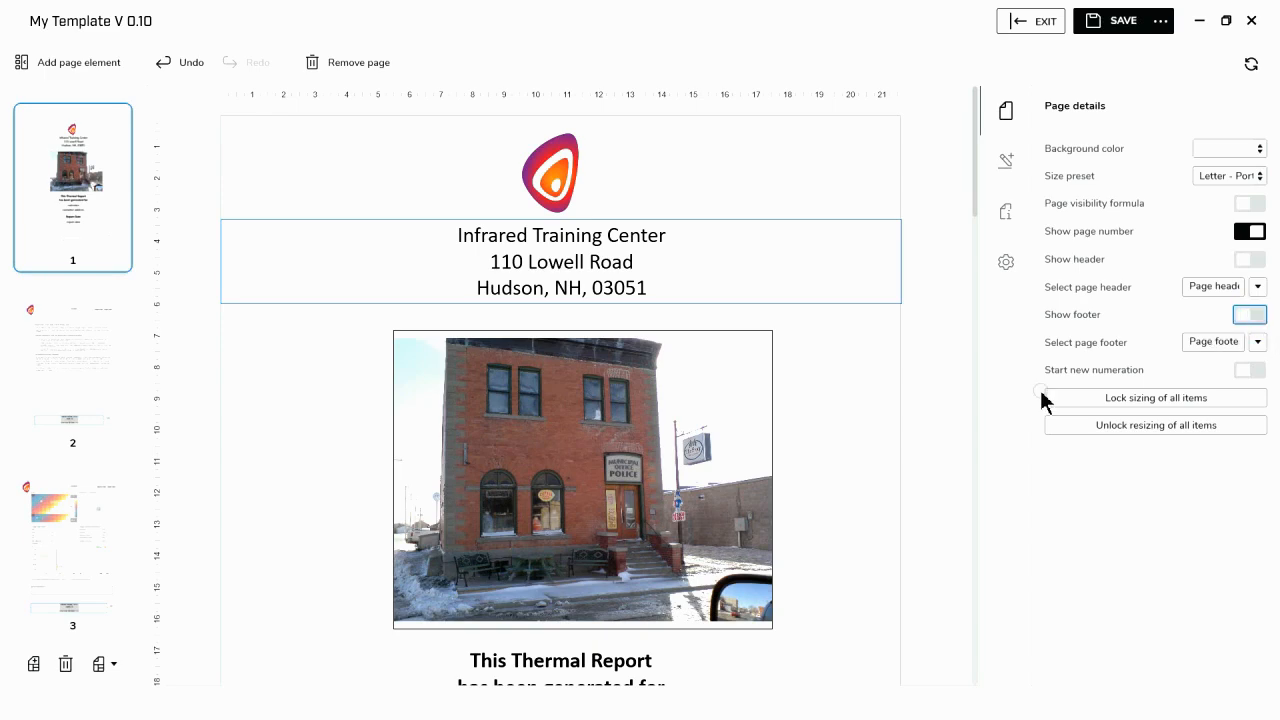
scroll(840, 400, "down", 3)
scroll(845, 395, "down", 4)
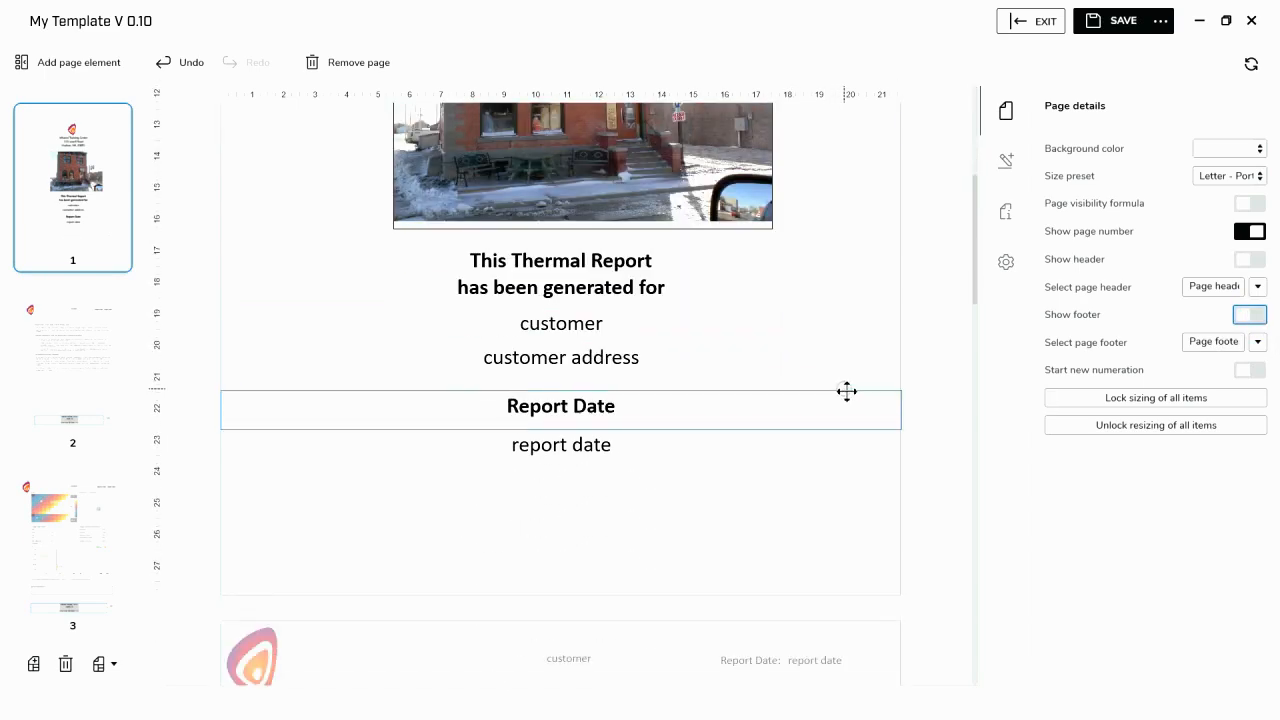
scroll(846, 395, "up", 7)
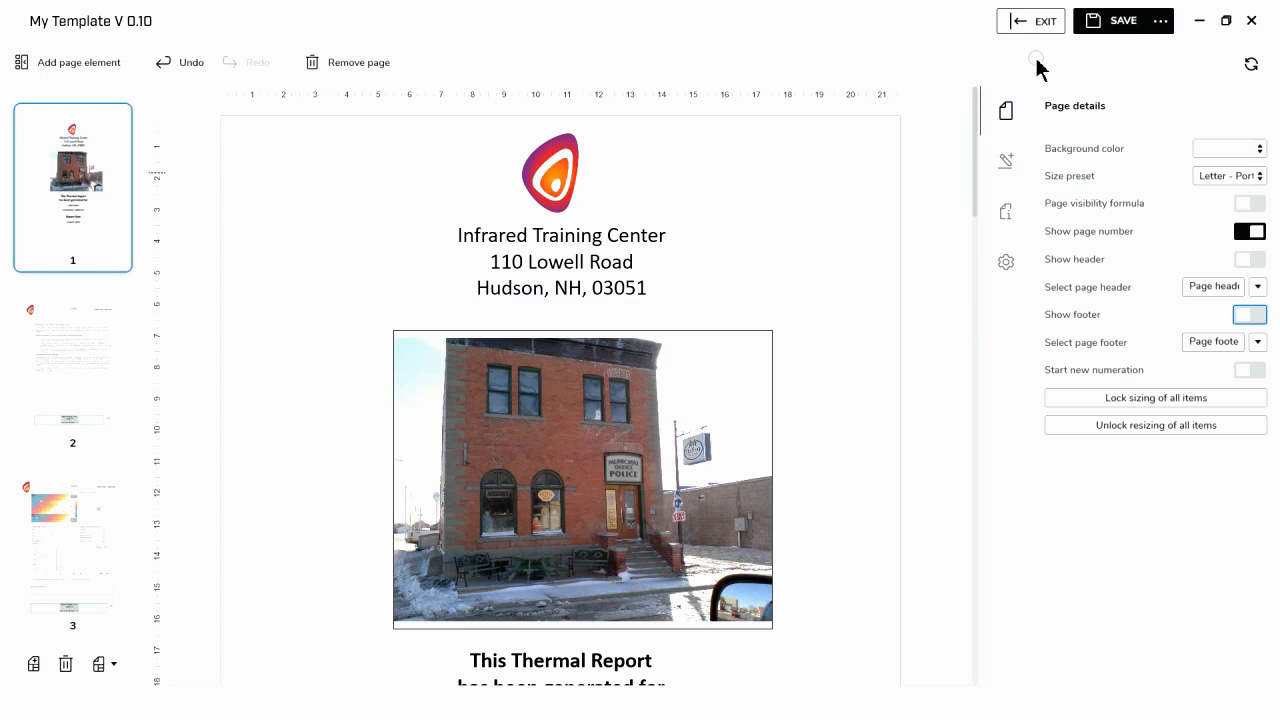
scroll(627, 387, "down", 1)
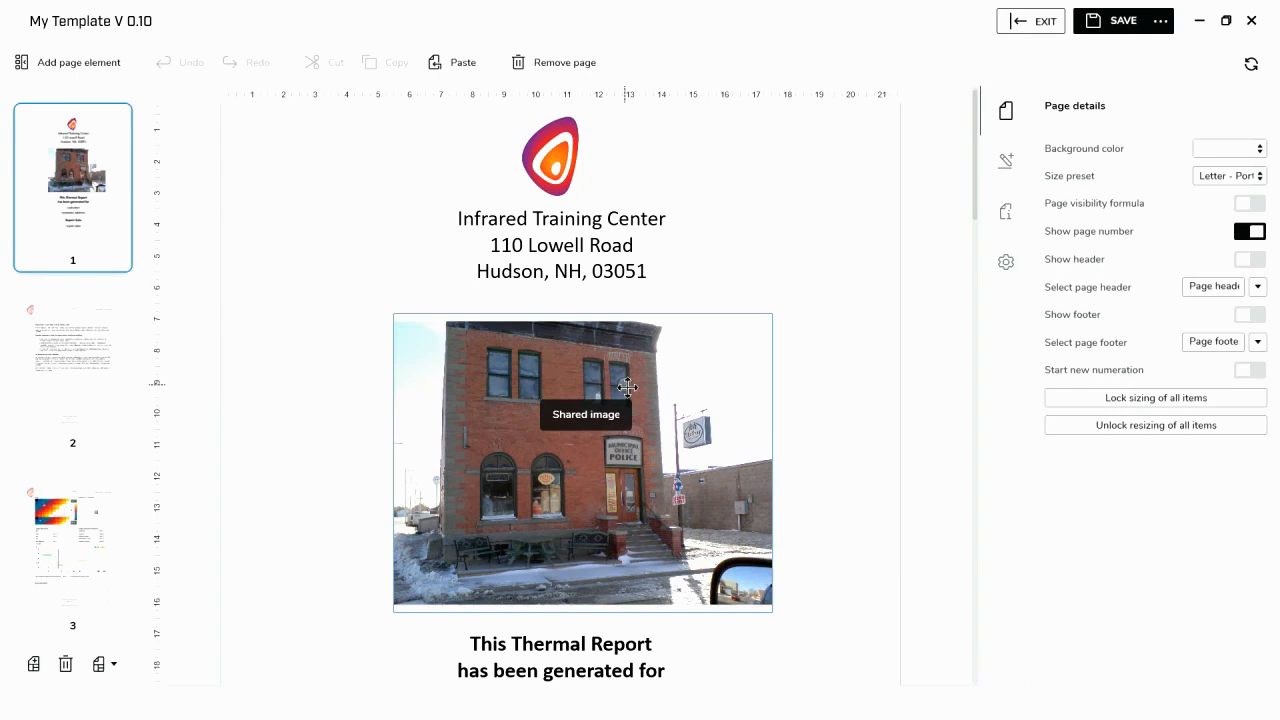
- Save the current design as a new template named "My Template V 0.11" without password protection
left_click(627, 387)
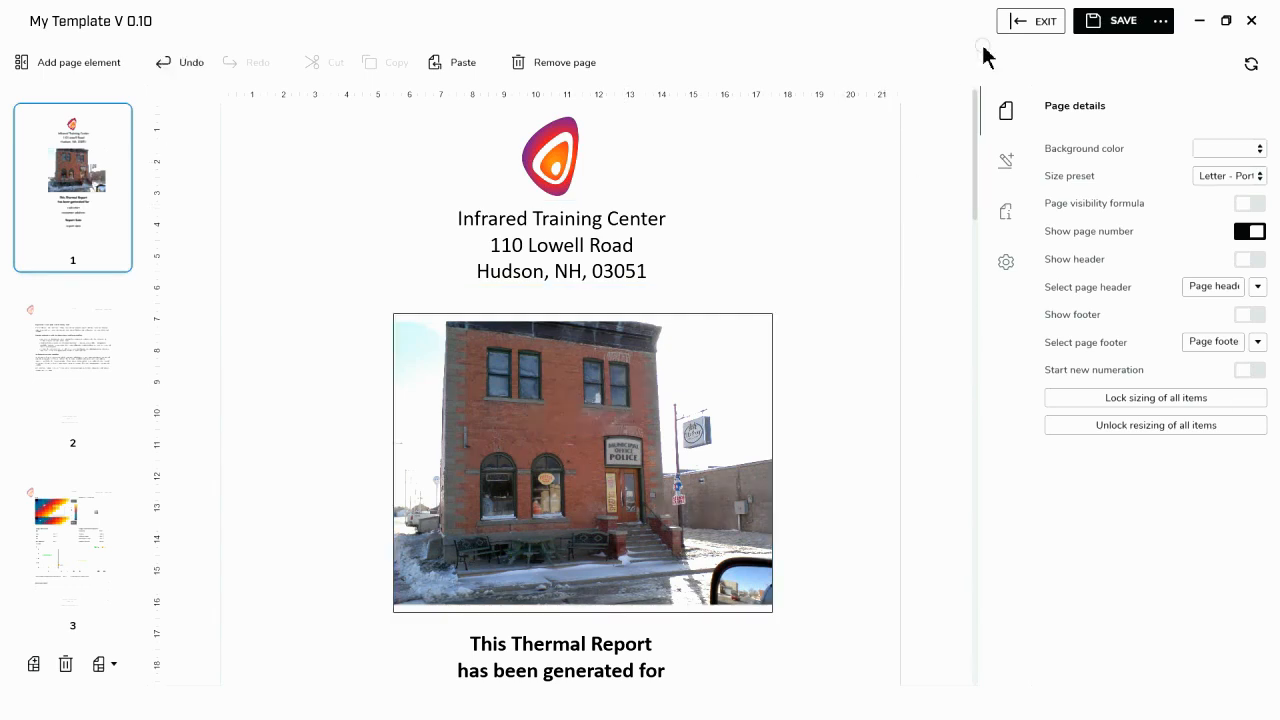
left_click(1164, 28)
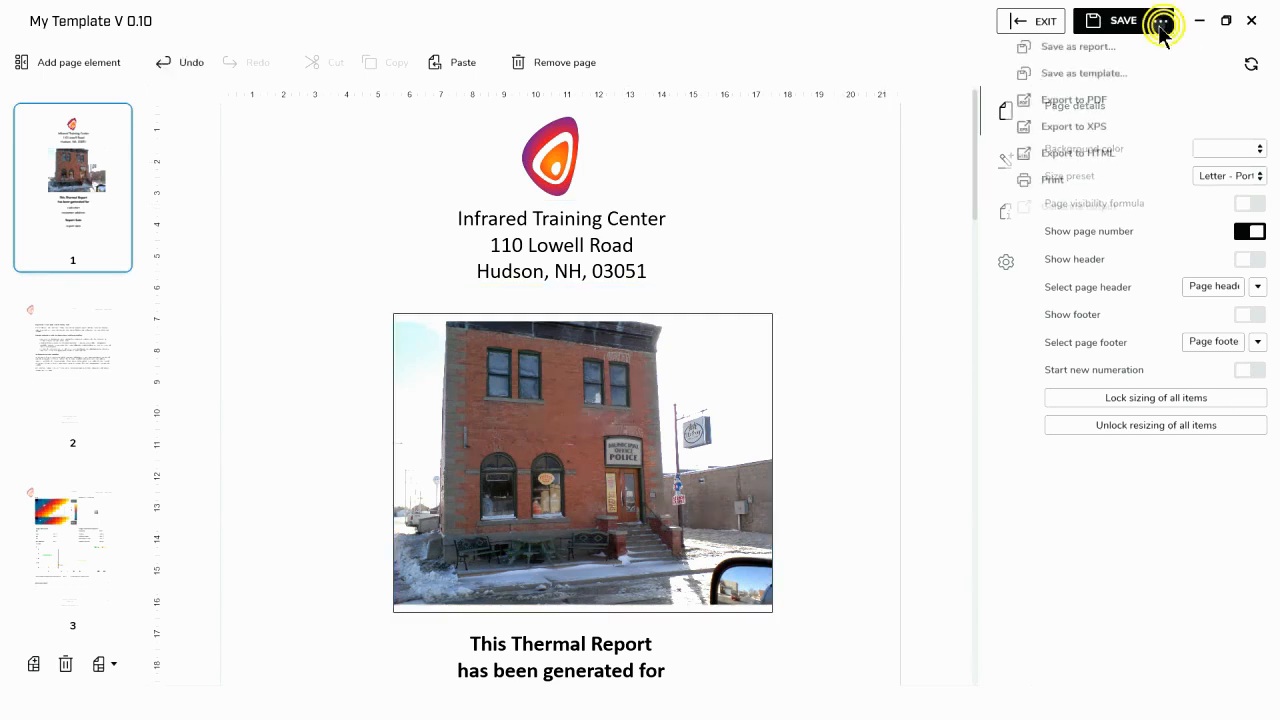
left_click(1084, 73)
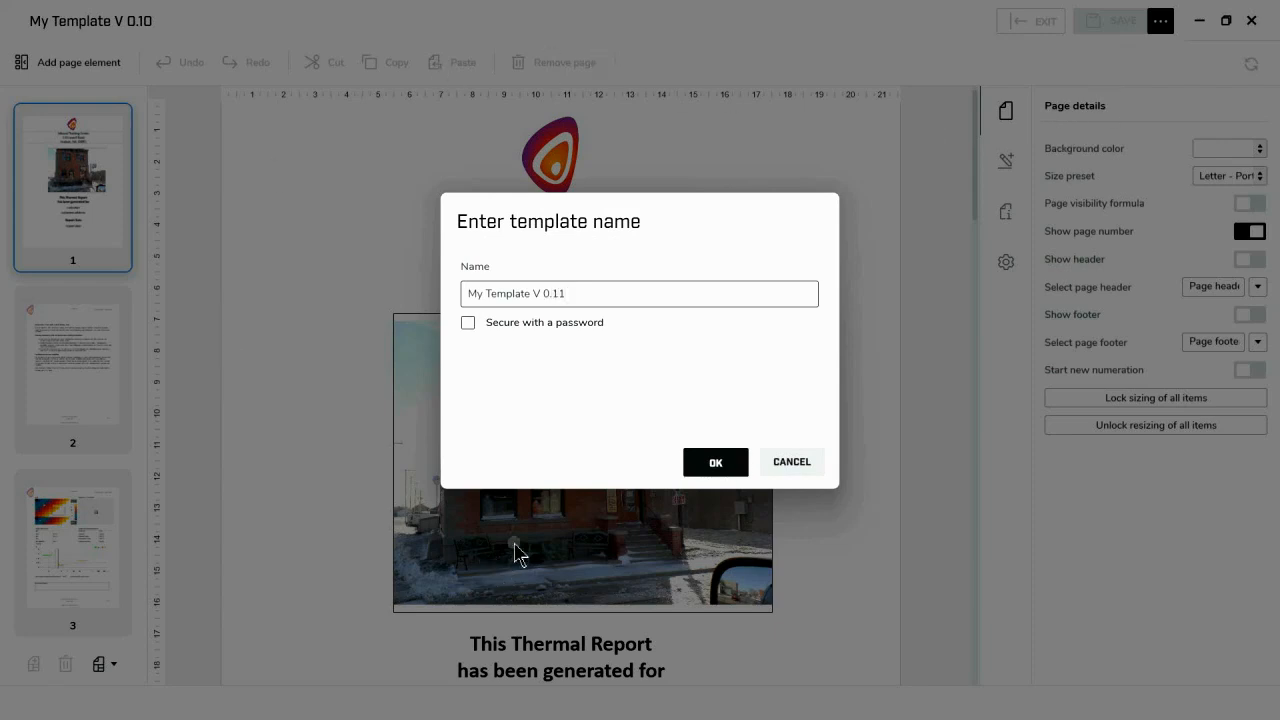
left_click(710, 461)
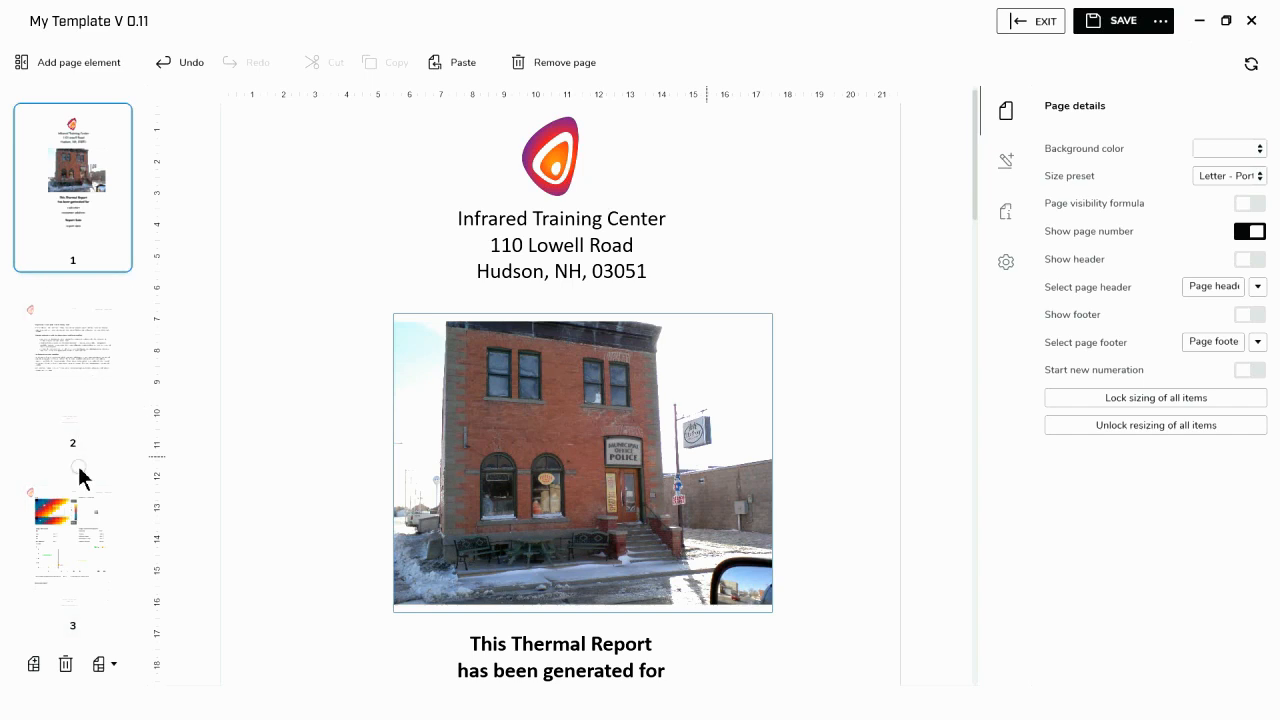
- Add a blank page after the cover page and move it down one position, below the text page
left_click(34, 664)
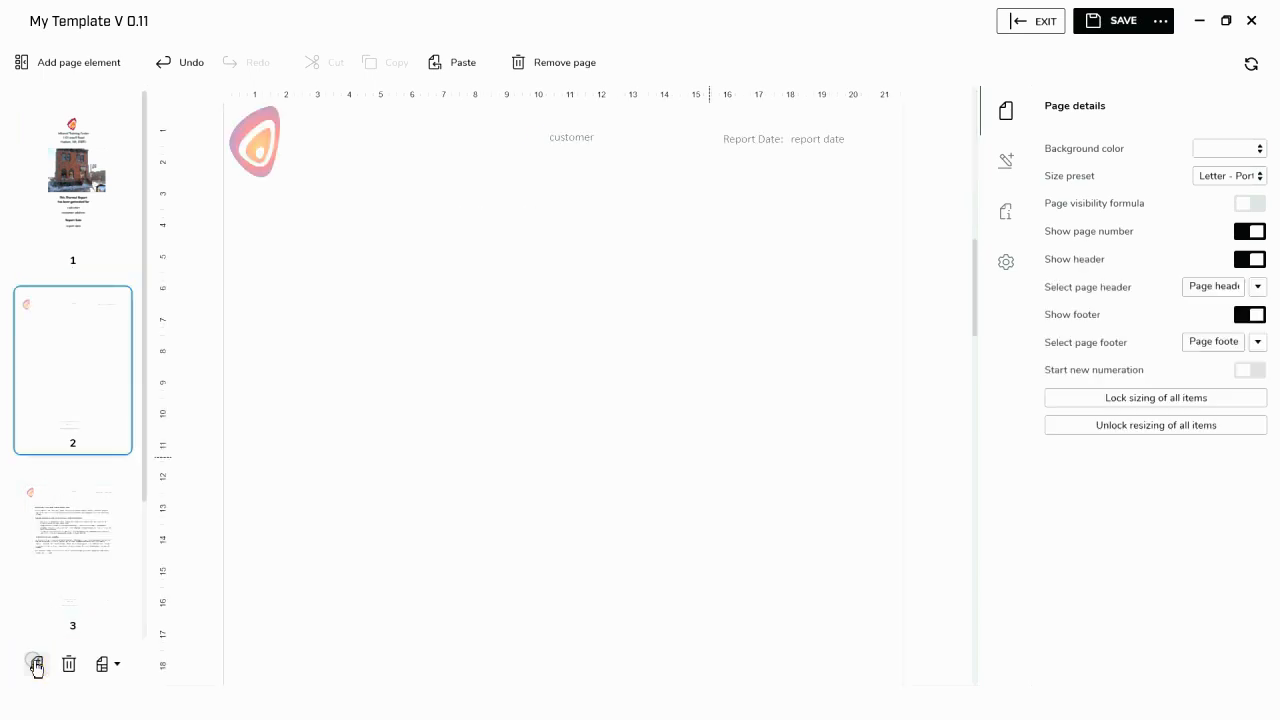
right_click(104, 397)
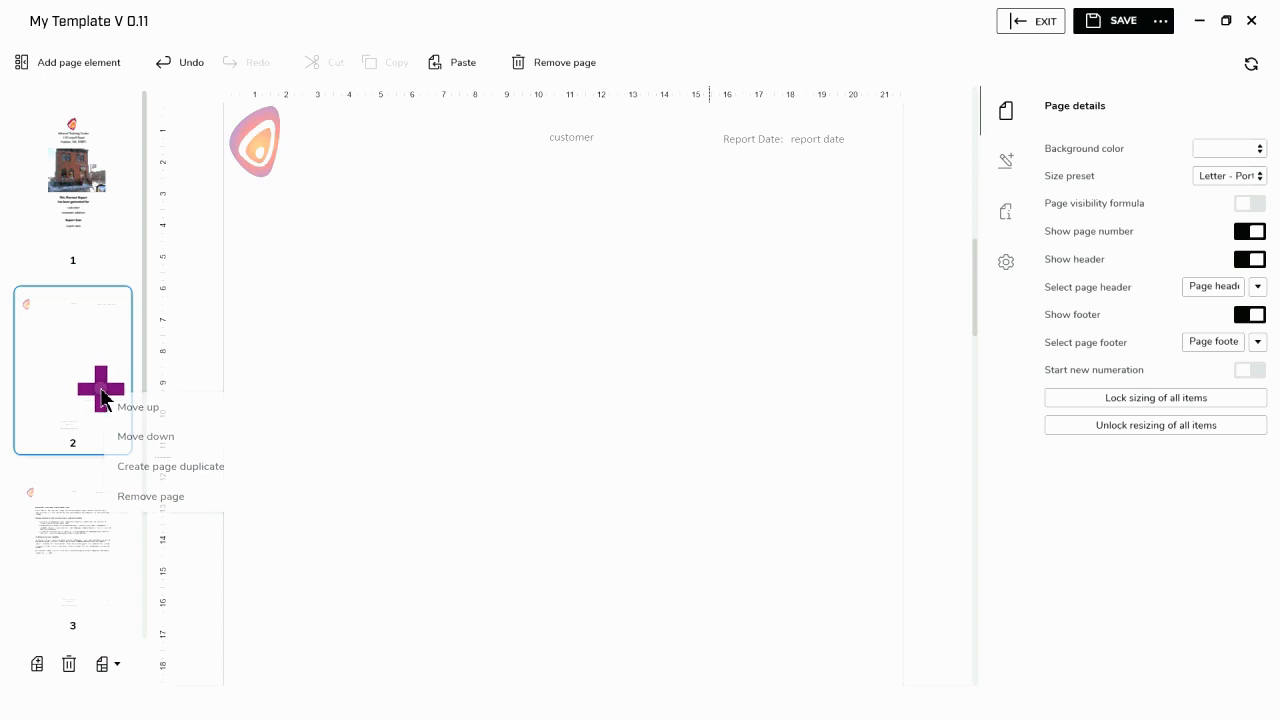
left_click(137, 437)
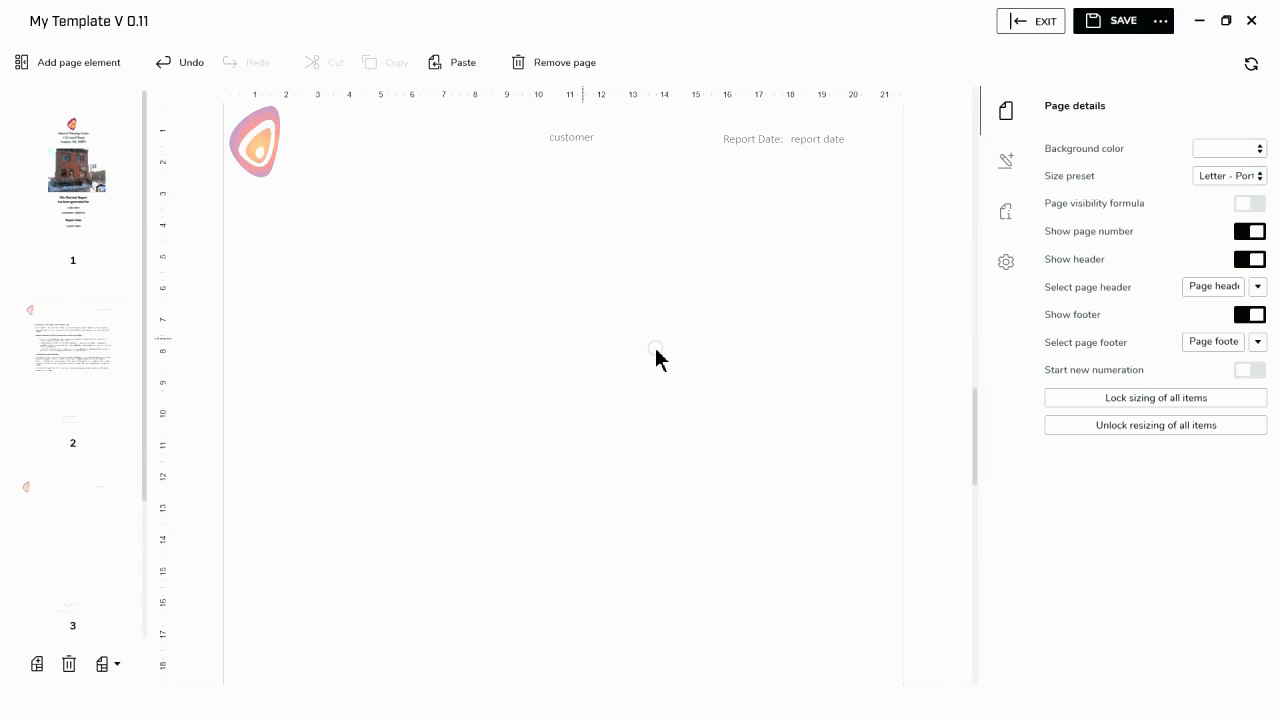
scroll(714, 380, "down", 4)
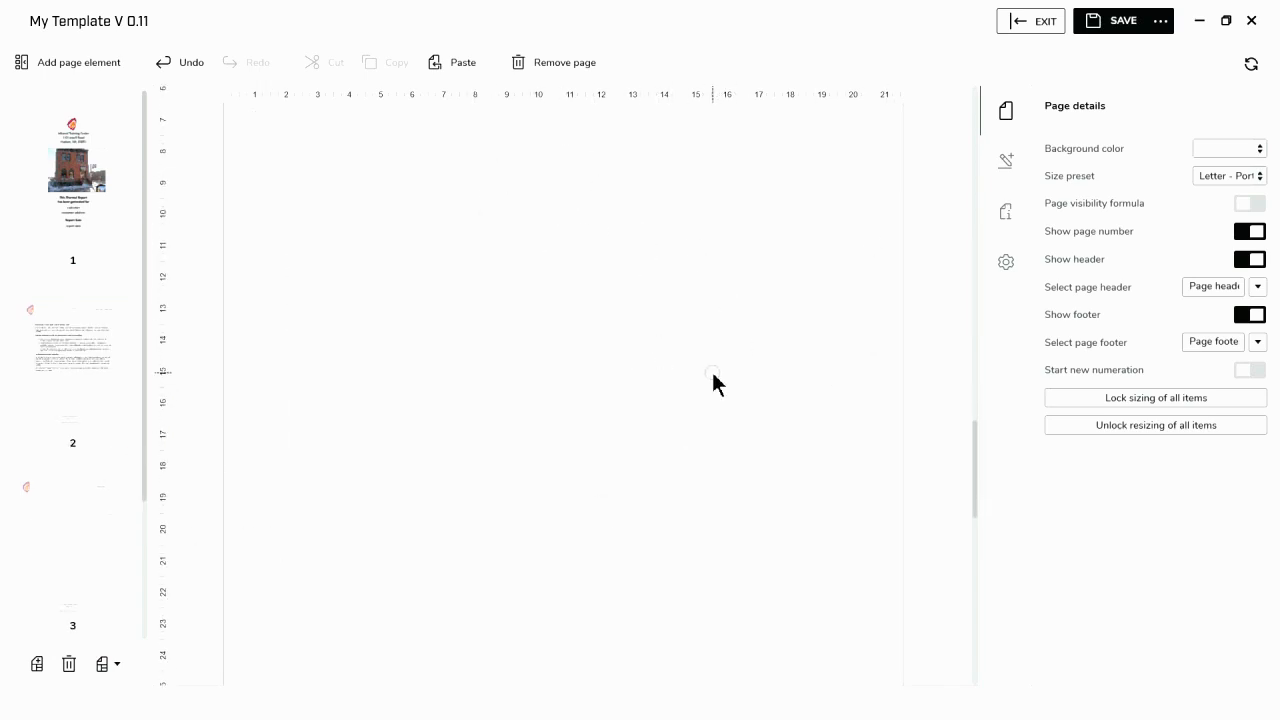
scroll(716, 383, "down", 5)
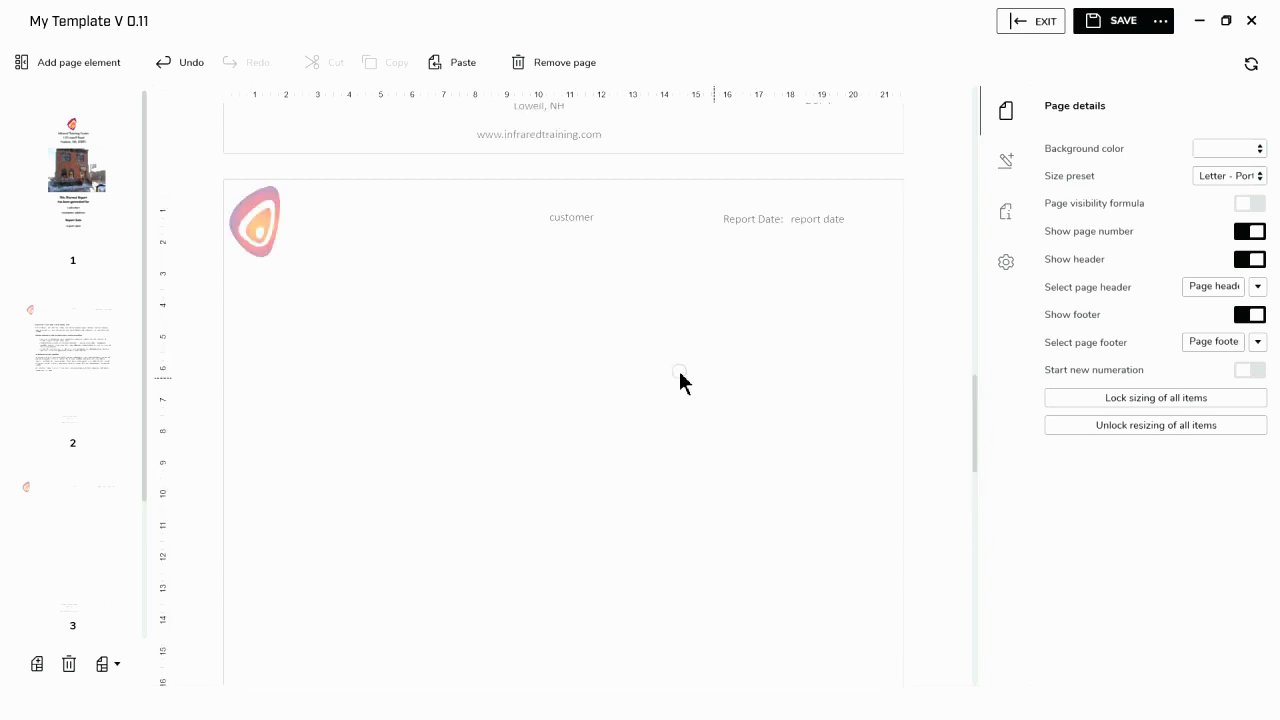
- Insert a Summary table on the blank page and shift it slightly lower beneath the header
left_click(79, 66)
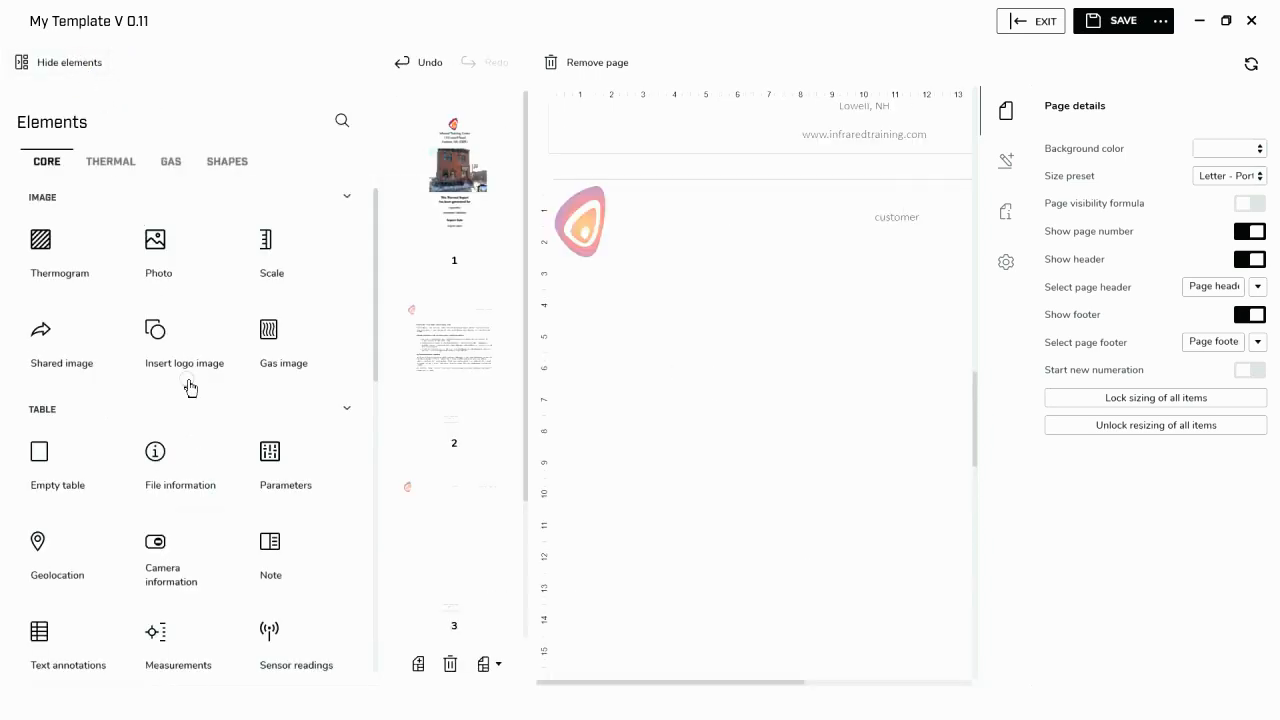
scroll(186, 396, "down", 3)
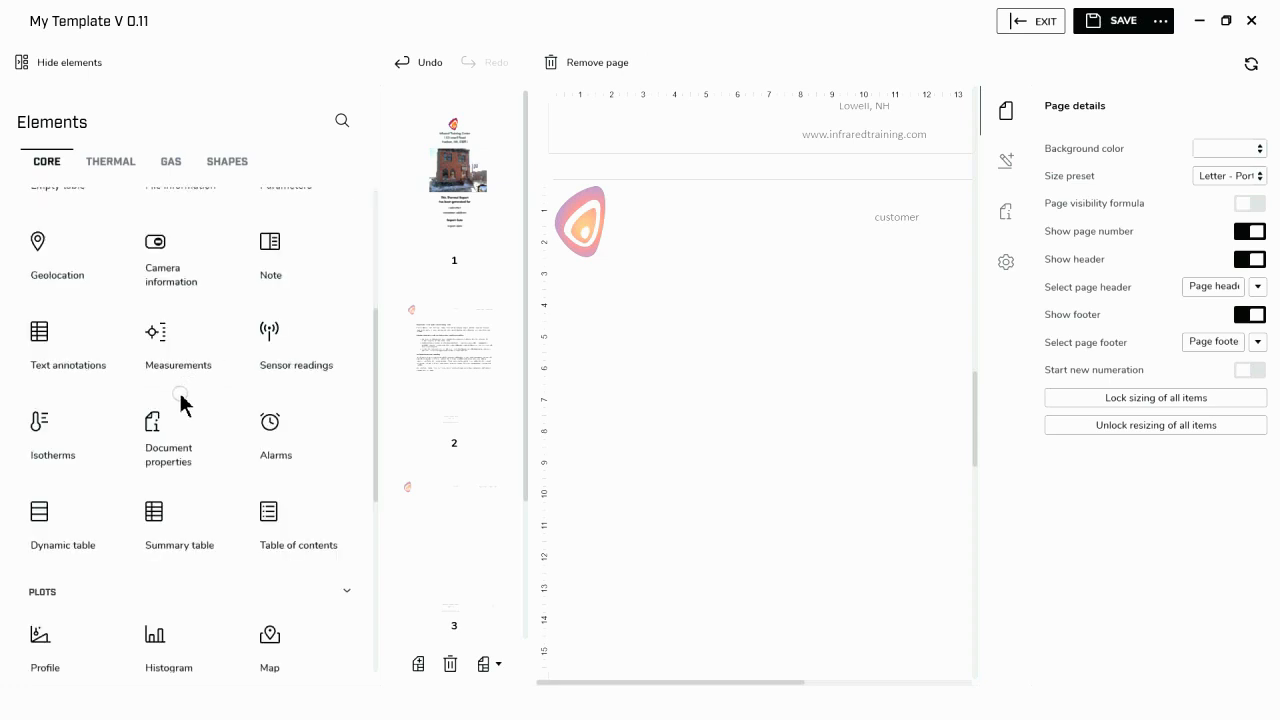
left_click(166, 543)
left_click(56, 64)
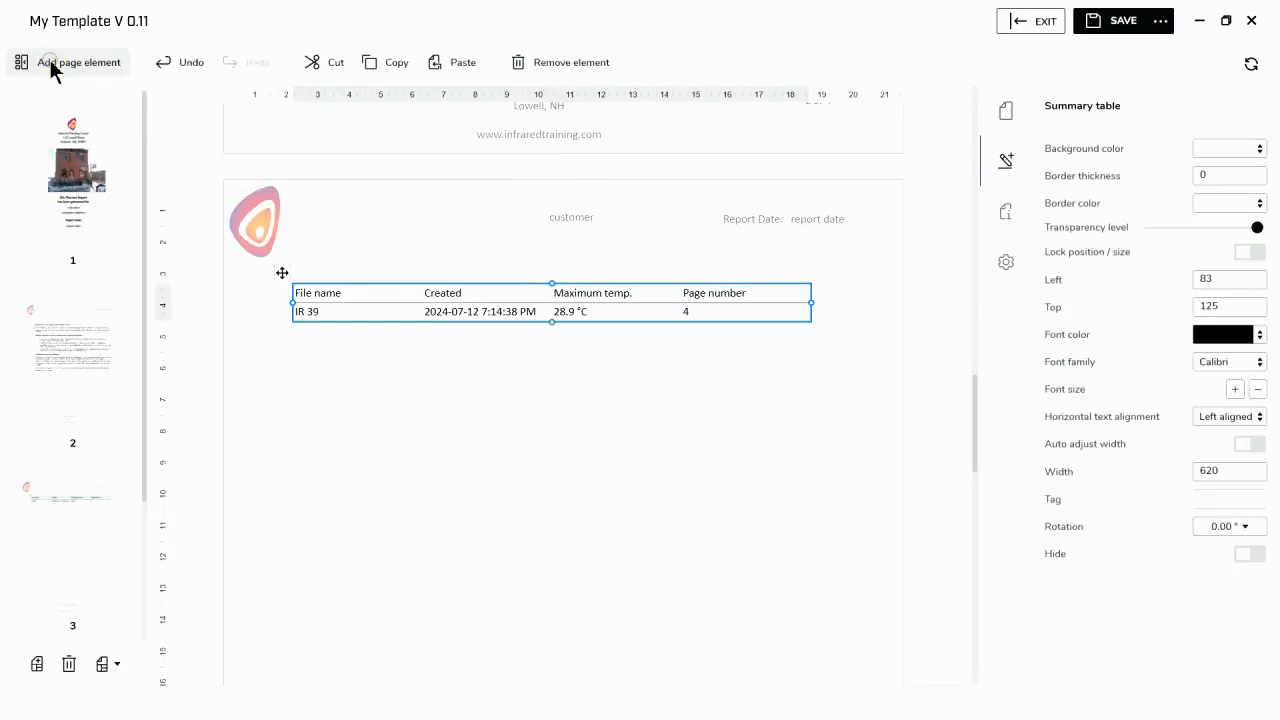
left_click(560, 297)
left_click_drag(560, 299, 560, 320)
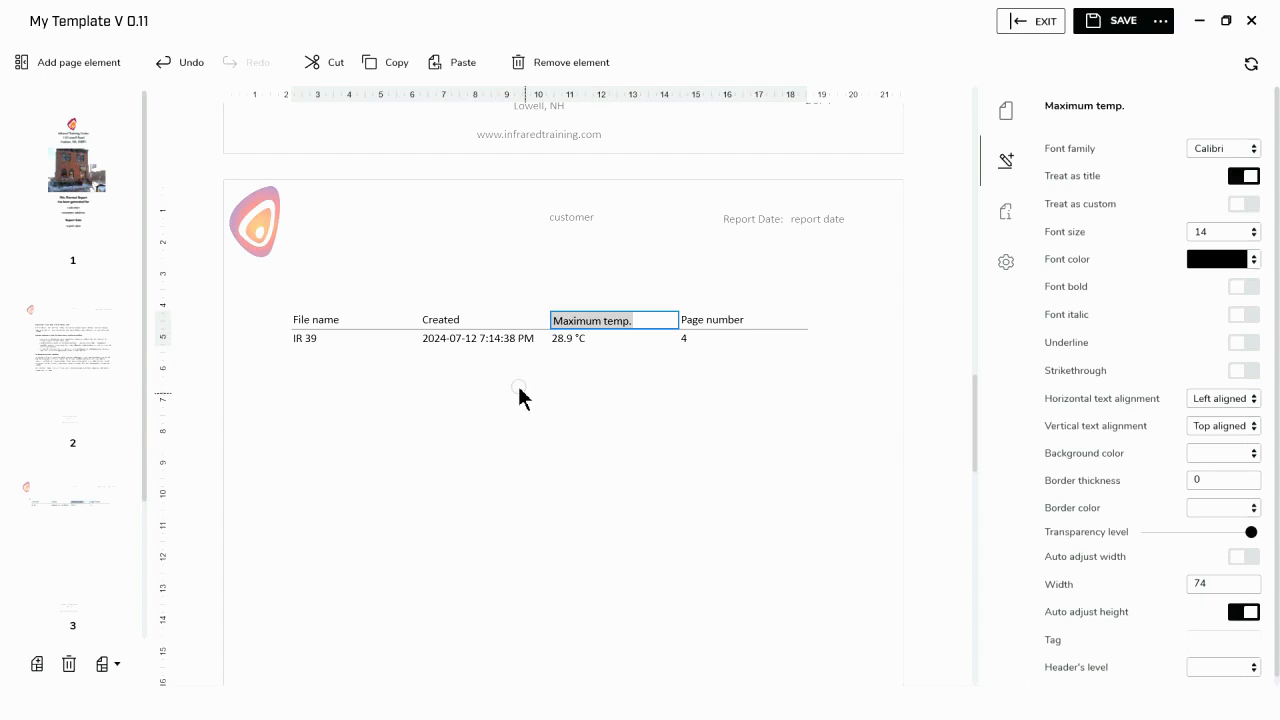
- Remove the Created, Maximum temp. and File name columns from the summary table
left_click(472, 325)
right_click(472, 330)
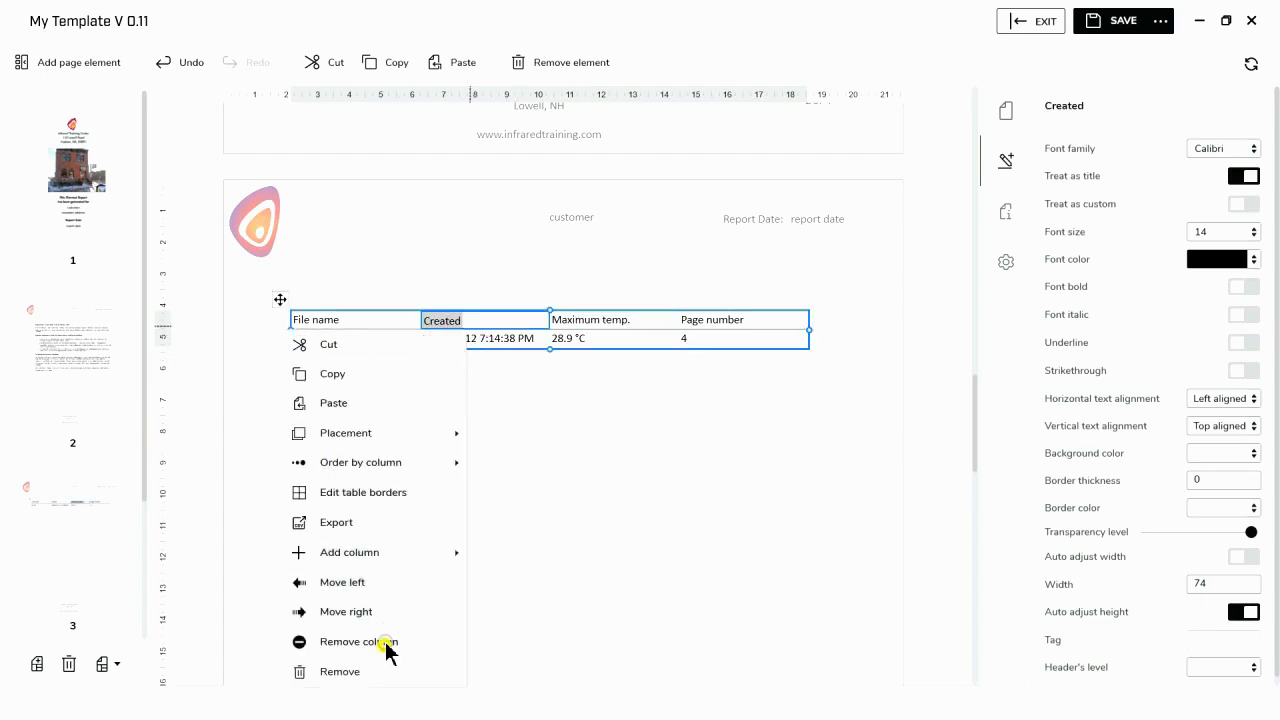
left_click(386, 645)
right_click(505, 321)
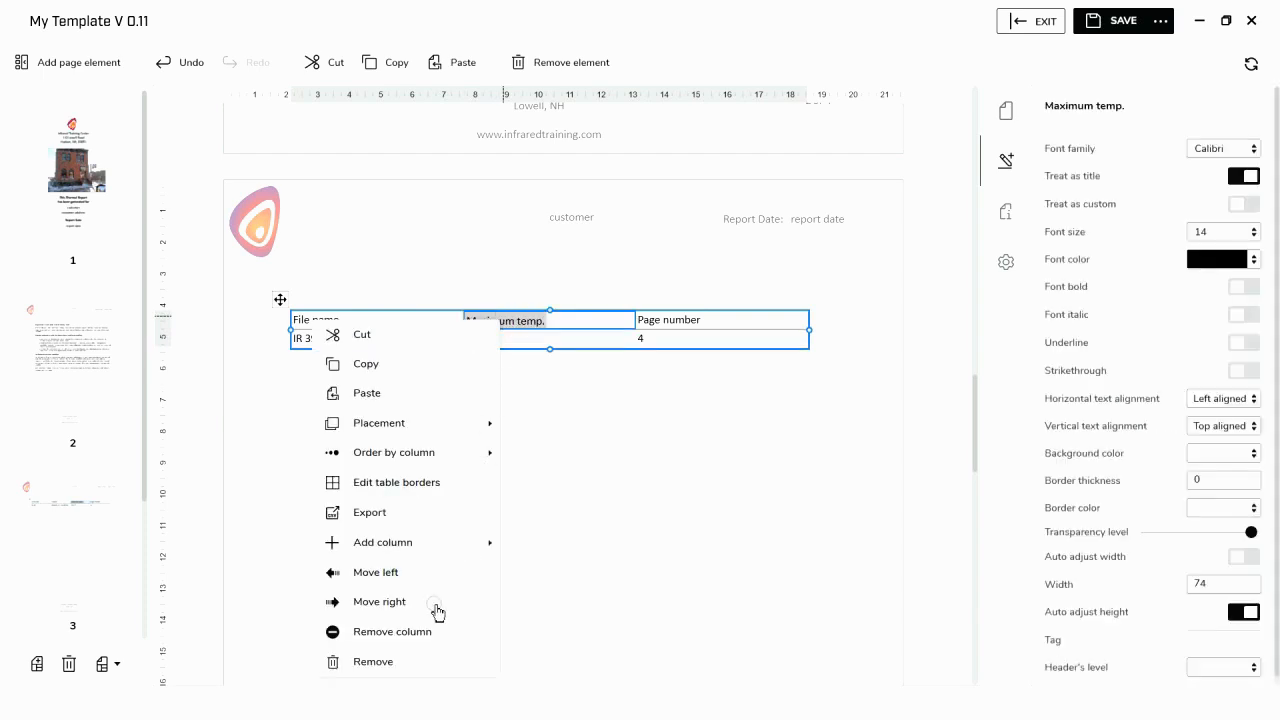
left_click(422, 632)
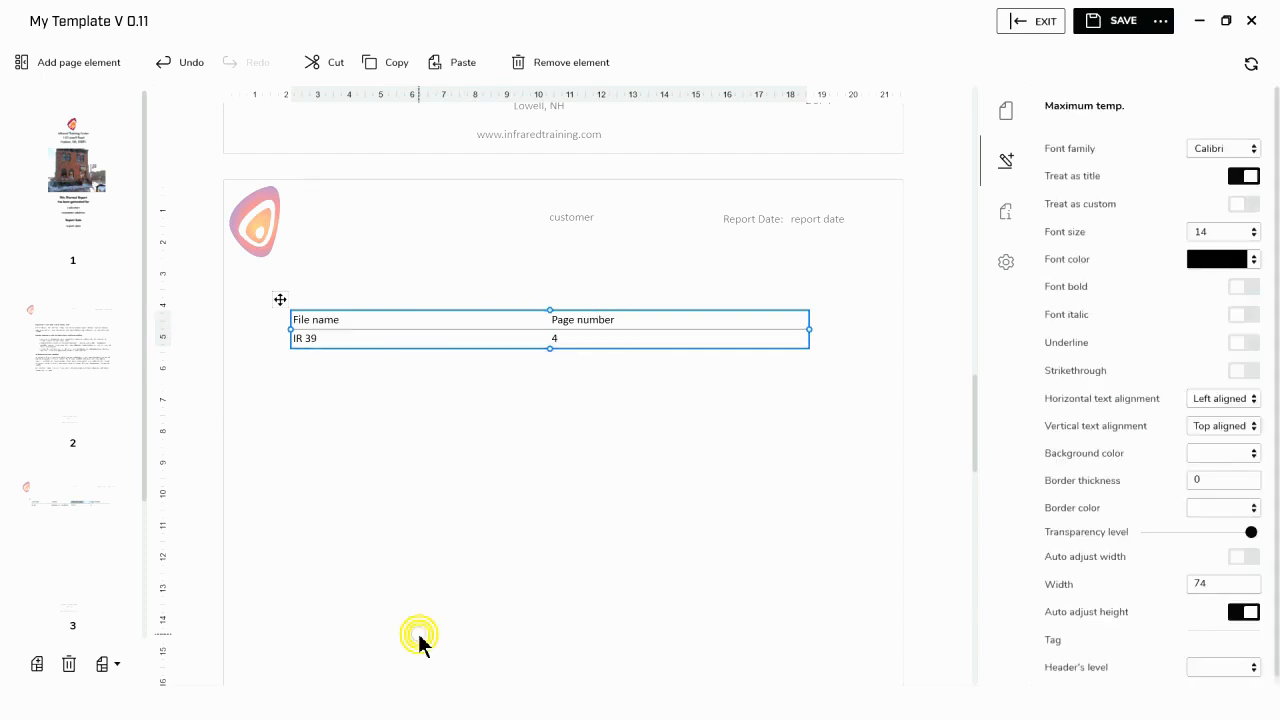
right_click(378, 318)
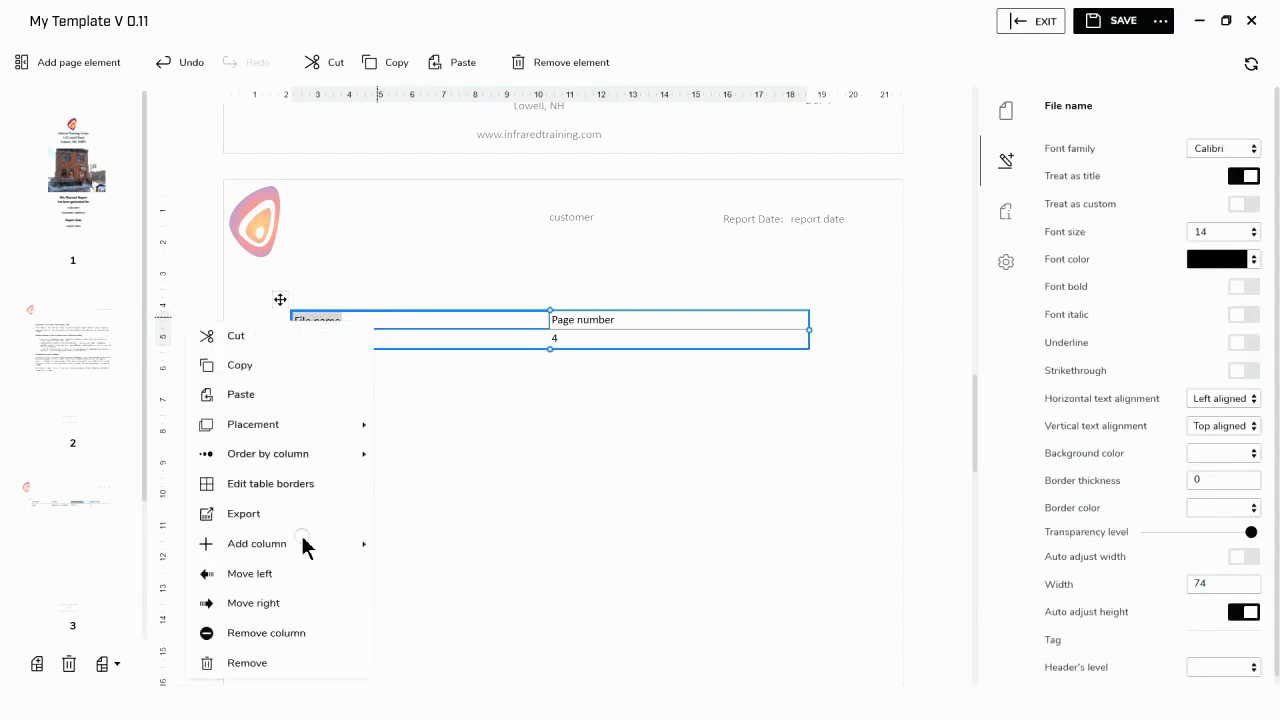
left_click(288, 634)
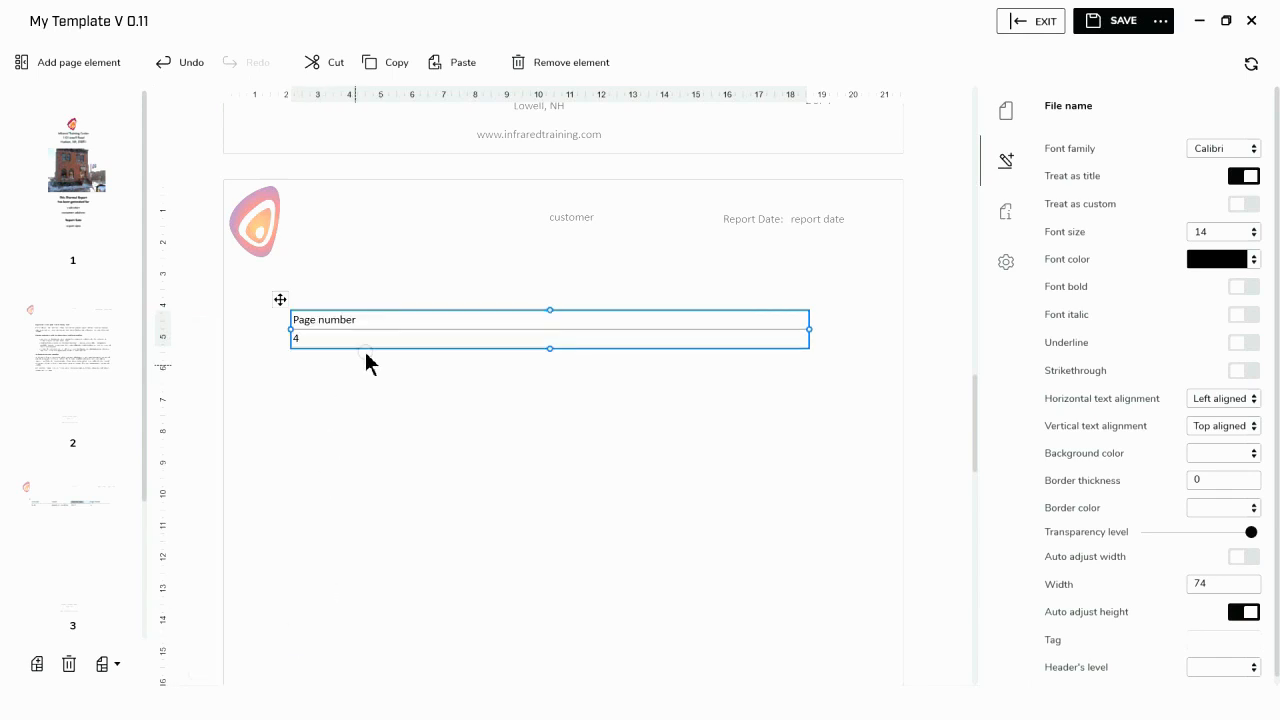
- Add a text annotation column named "Location" to the summary table and place it before the Page number column
right_click(408, 320)
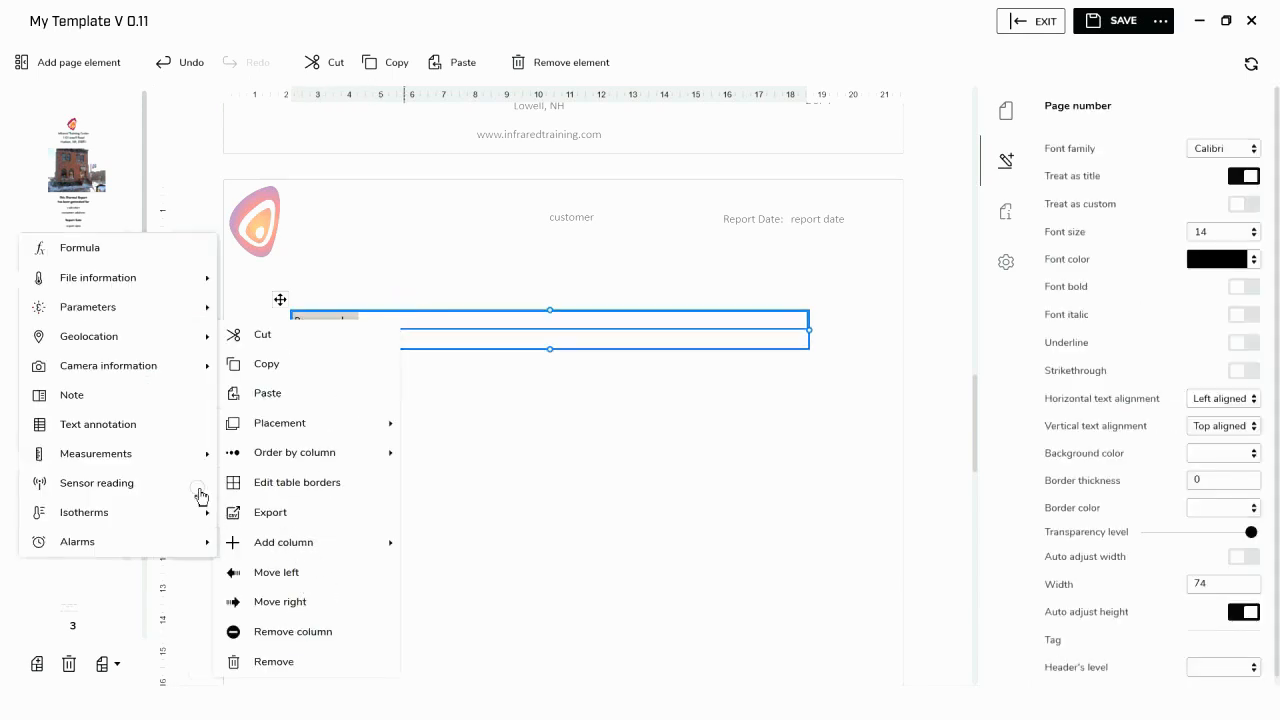
left_click(133, 430)
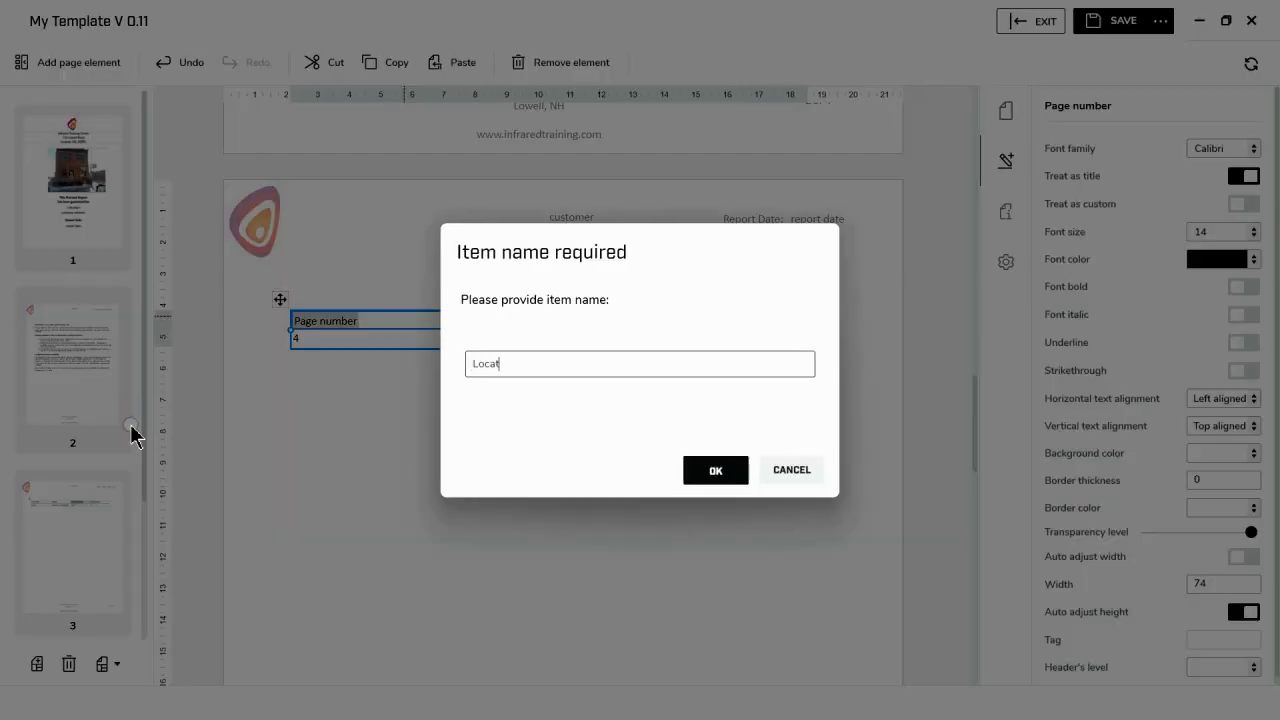
type("Location")
left_click(700, 465)
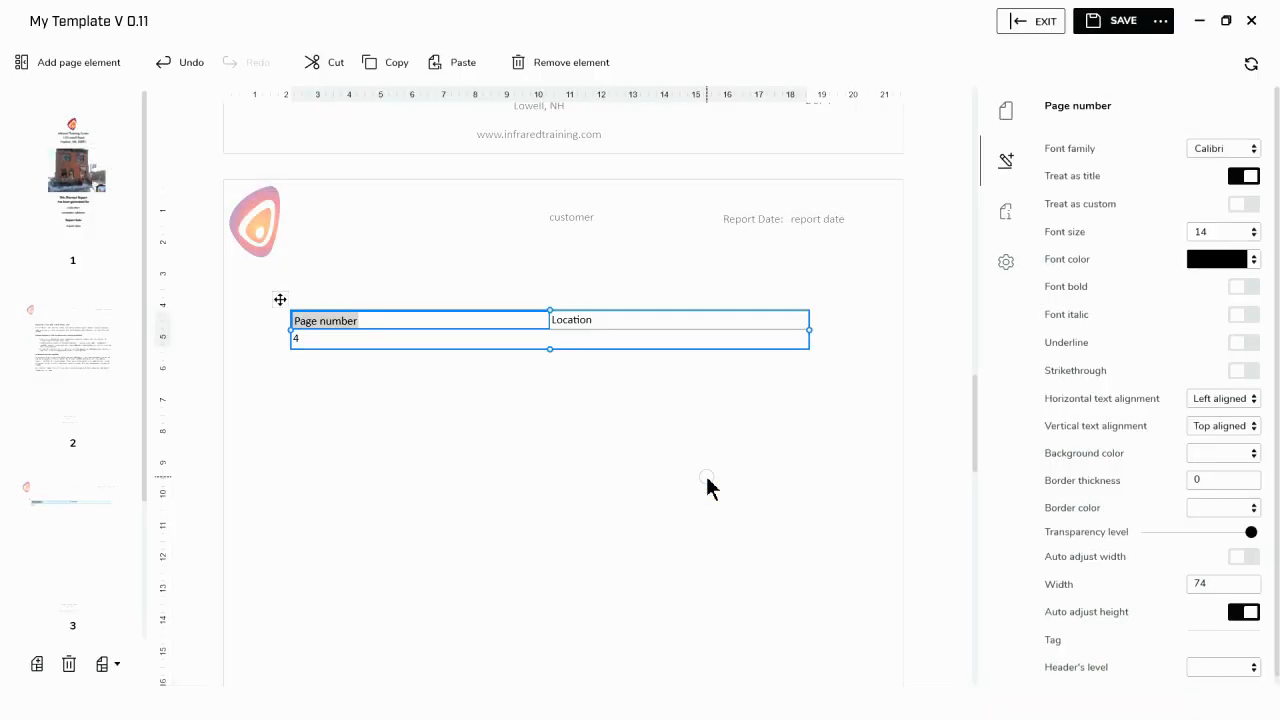
left_click(596, 320)
right_click(594, 320)
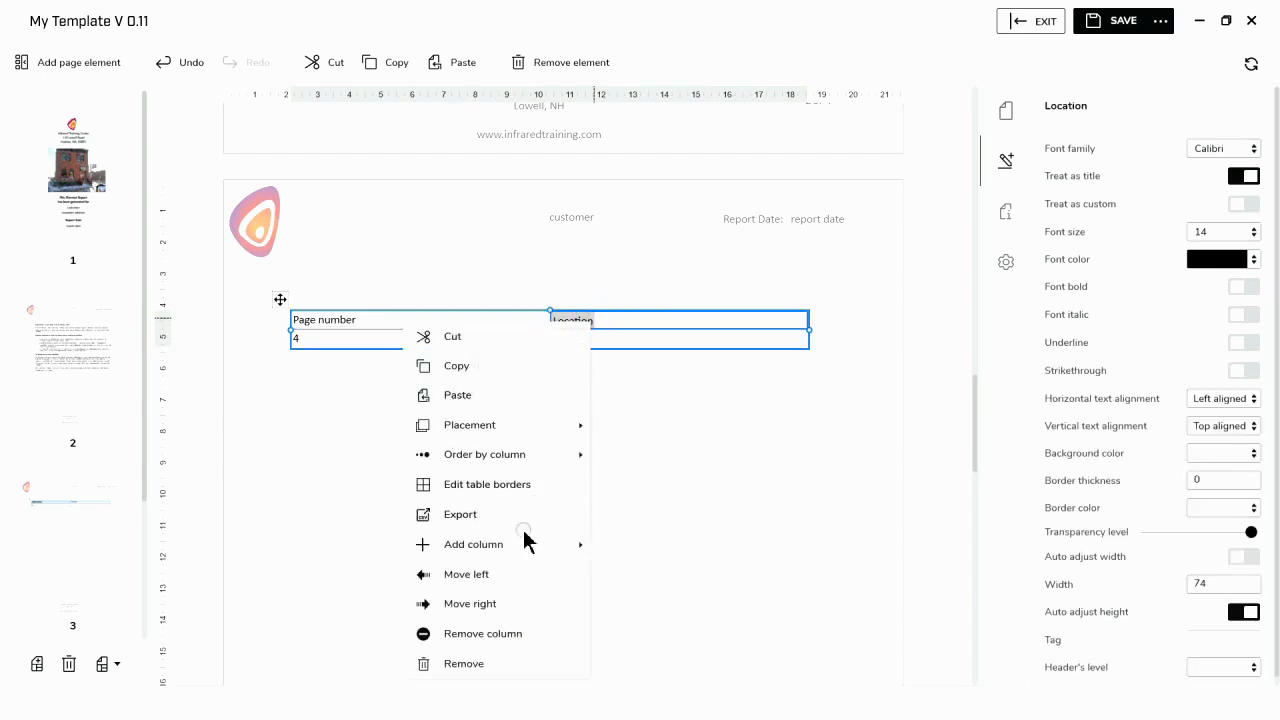
left_click(510, 575)
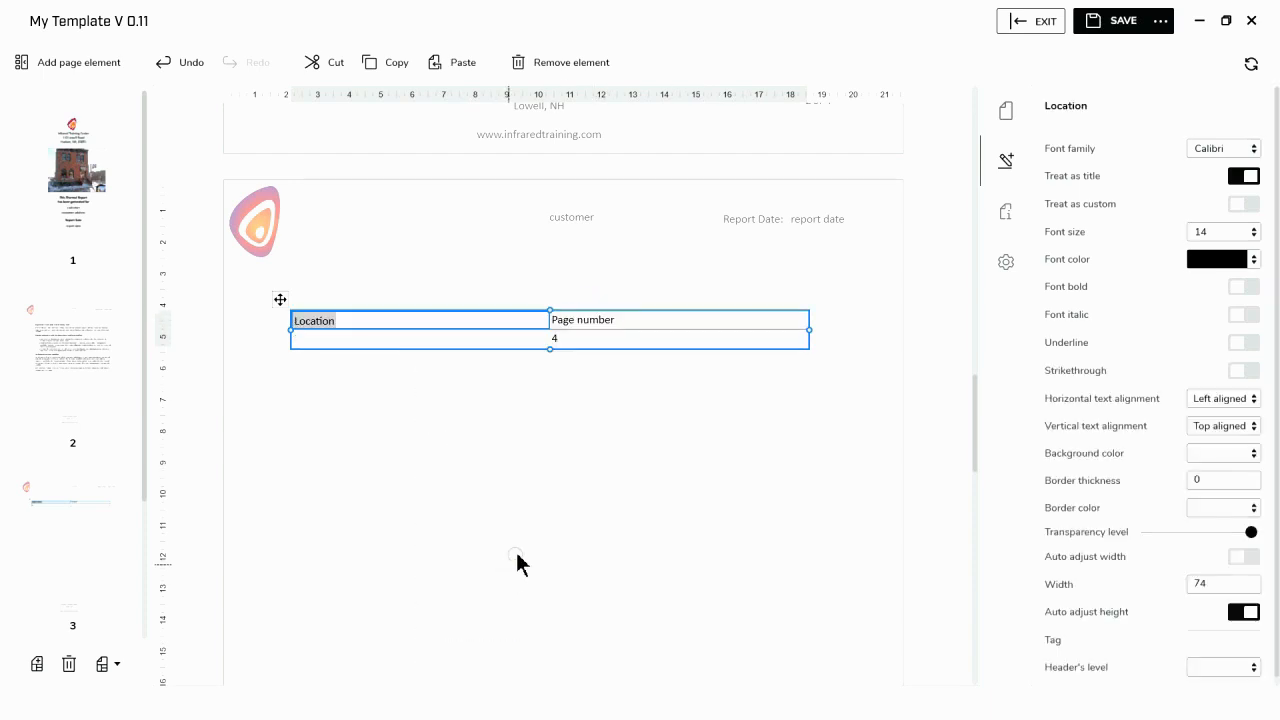
- Add a text annotation column named "Equipment" to the summary table and place it between Location and Page number
right_click(563, 321)
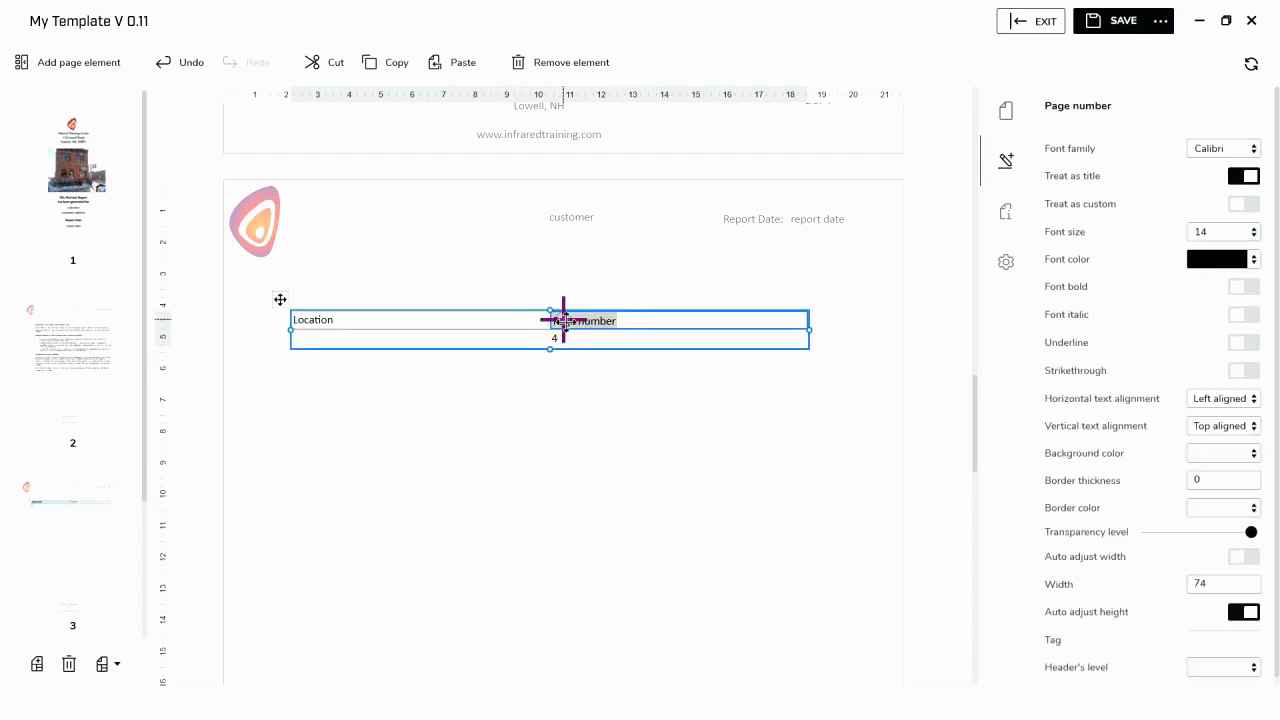
mouse_move(470, 548)
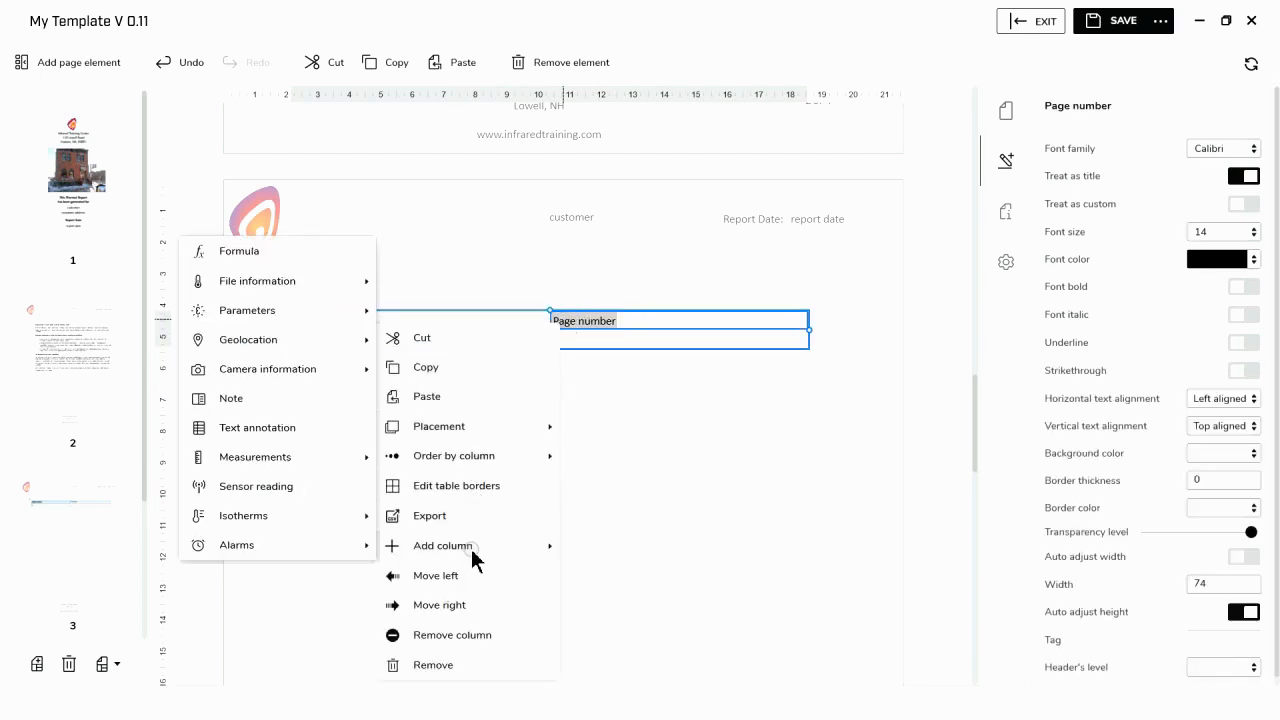
left_click(300, 433)
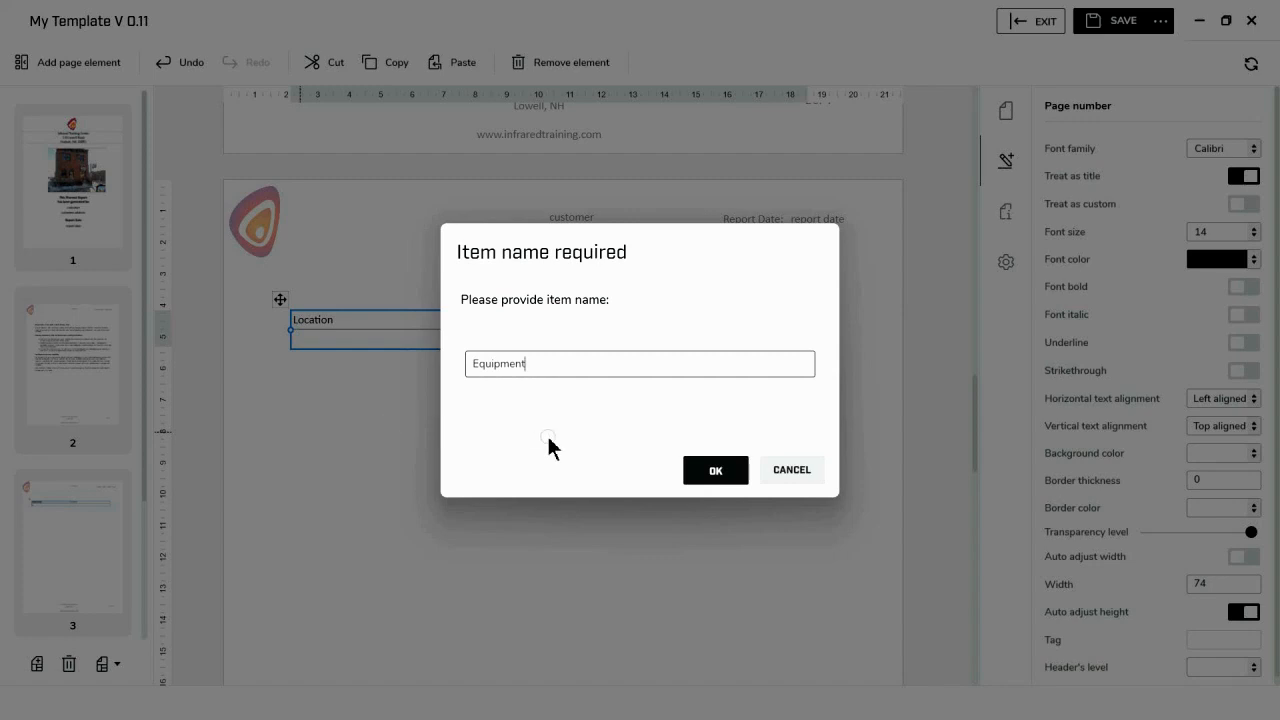
left_click(713, 471)
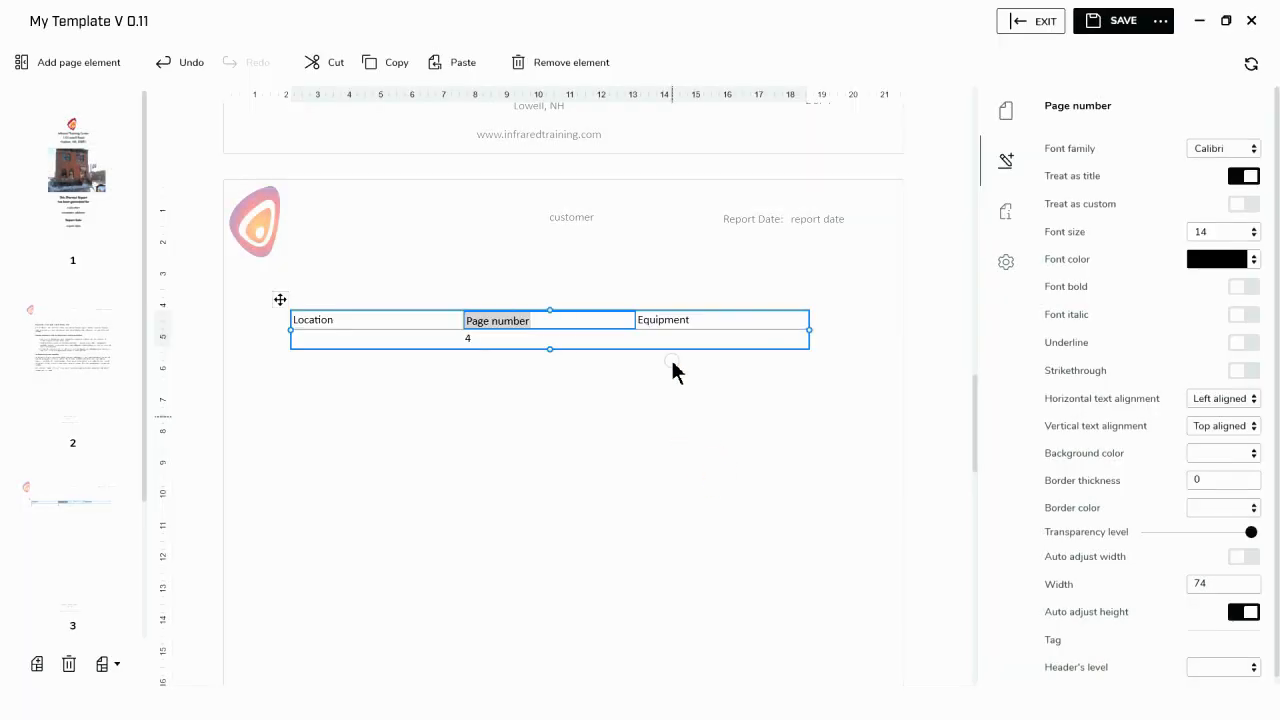
left_click(700, 321)
right_click(700, 321)
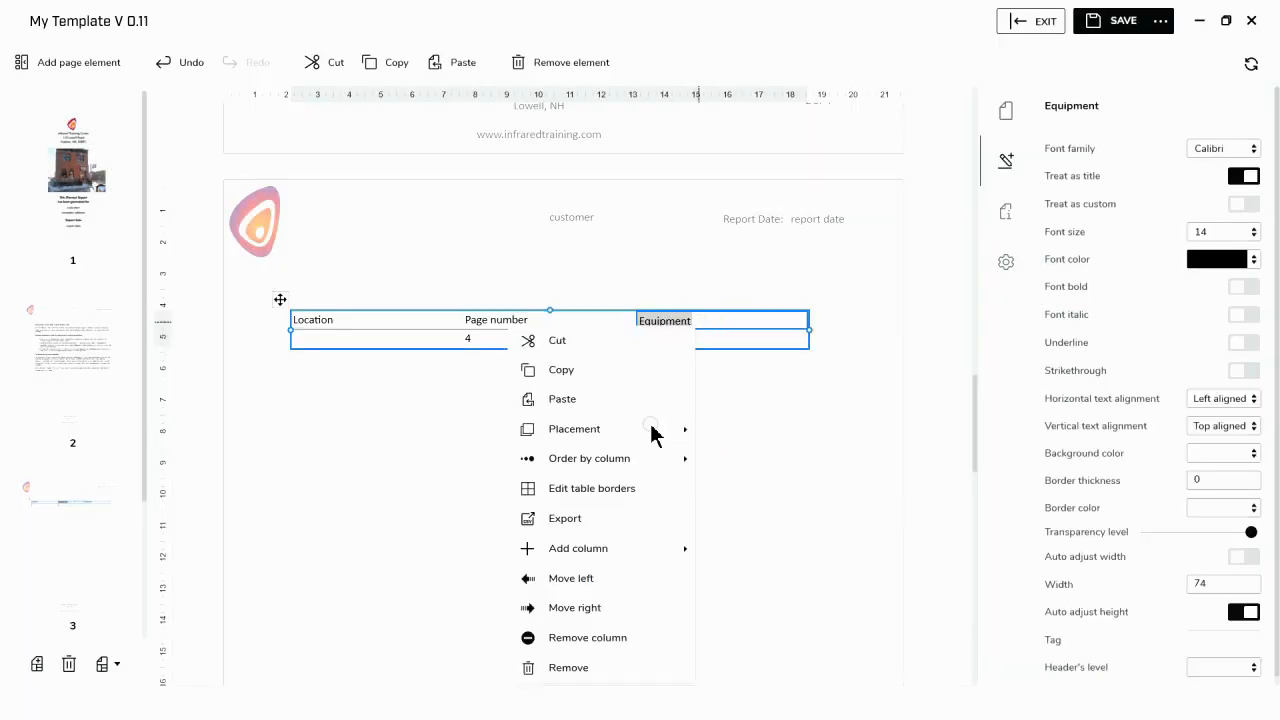
left_click(590, 580)
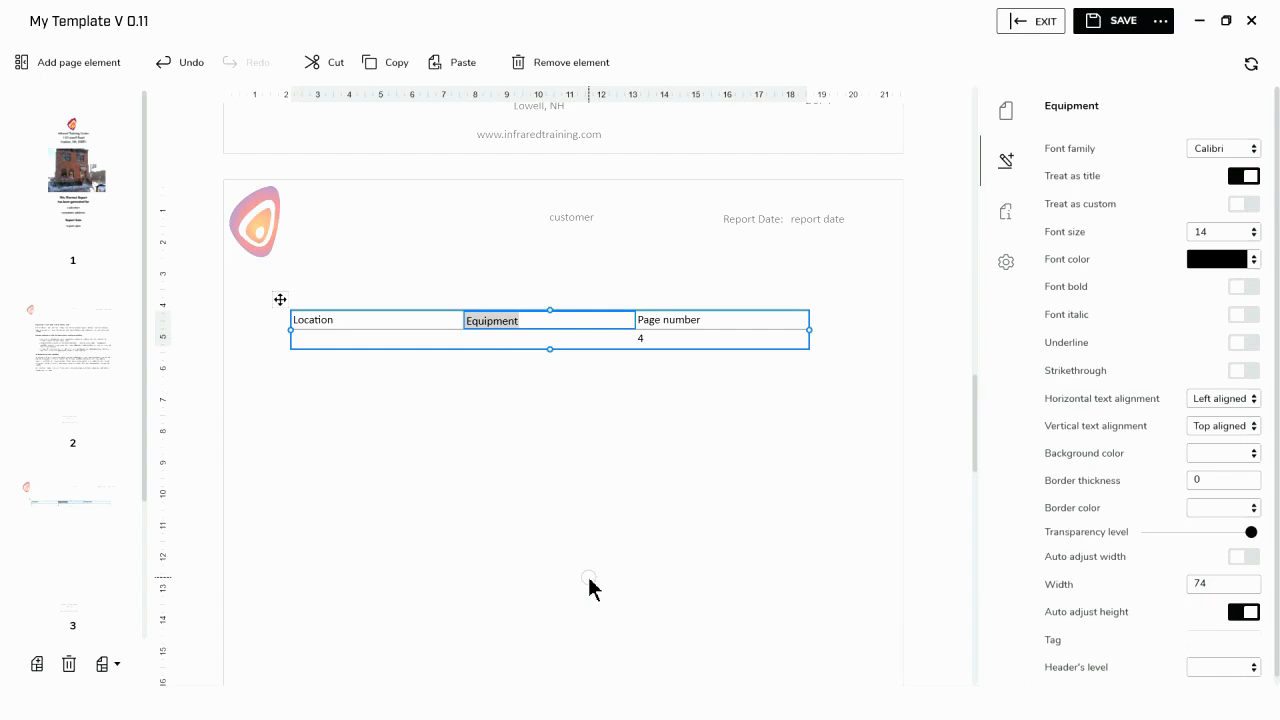
- Add a measurement column to the summary table showing the value of the delta item named "Dt1"
right_click(715, 322)
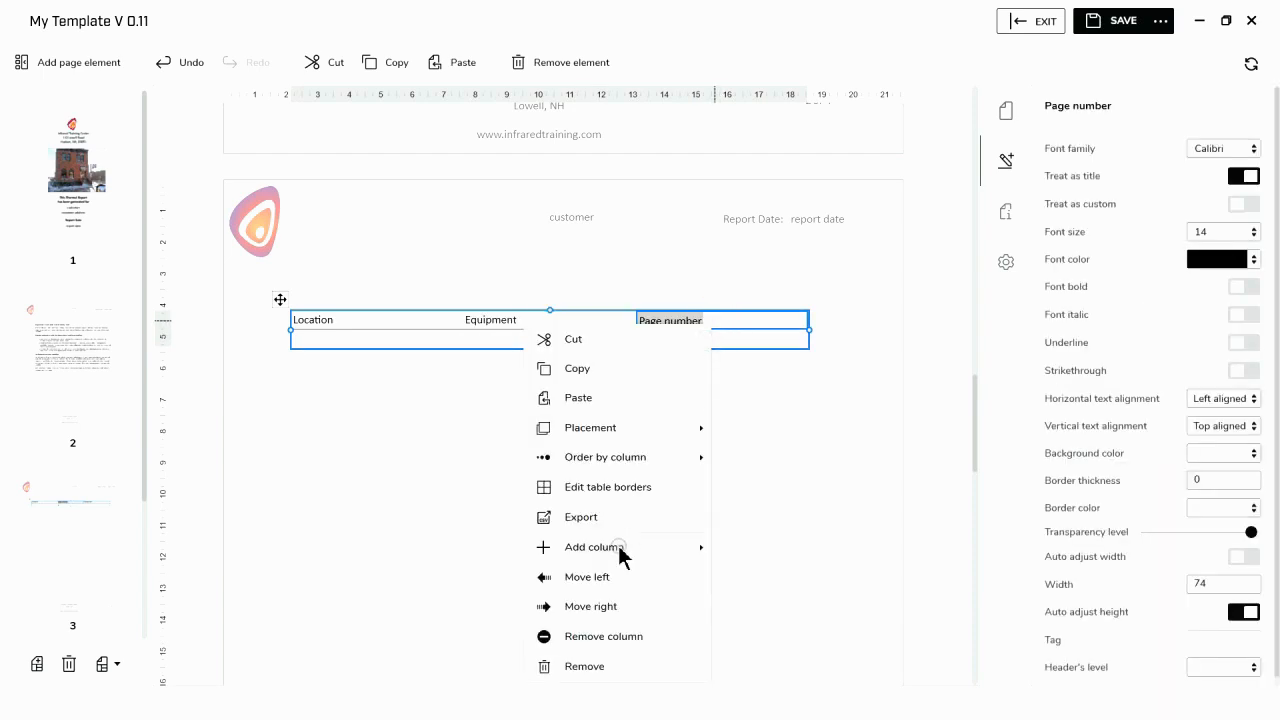
mouse_move(622, 552)
mouse_move(458, 462)
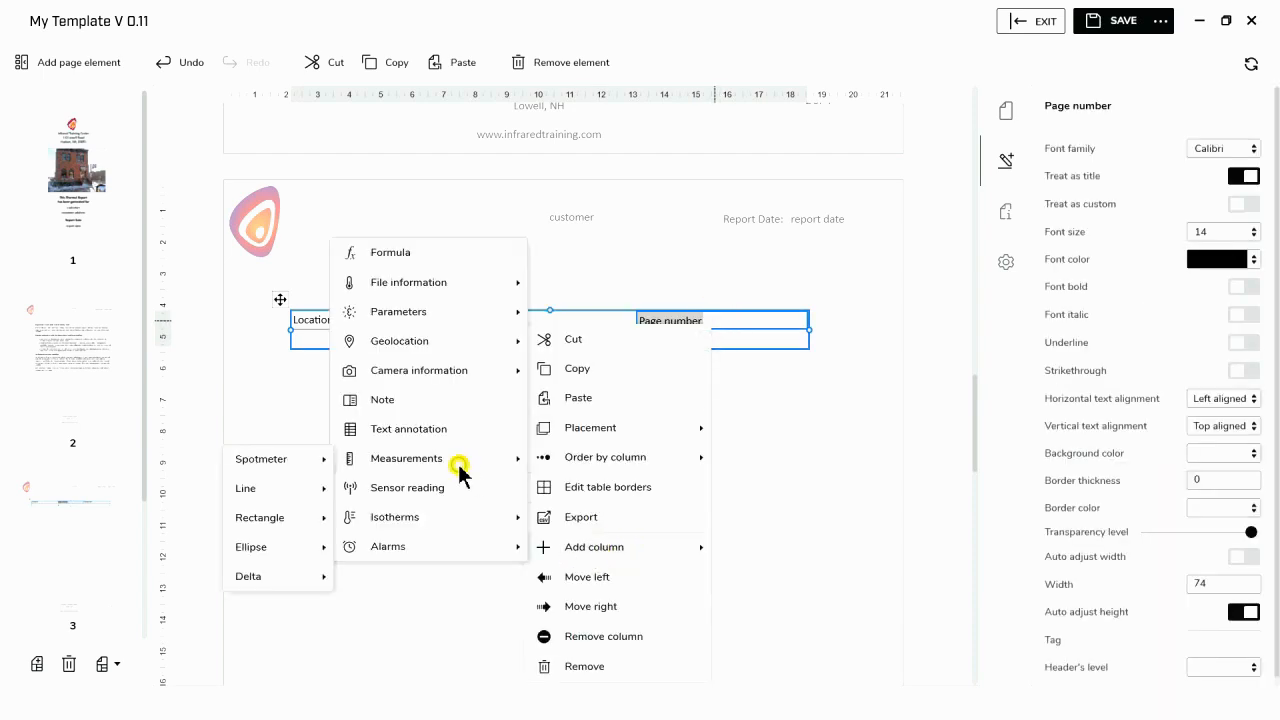
mouse_move(291, 583)
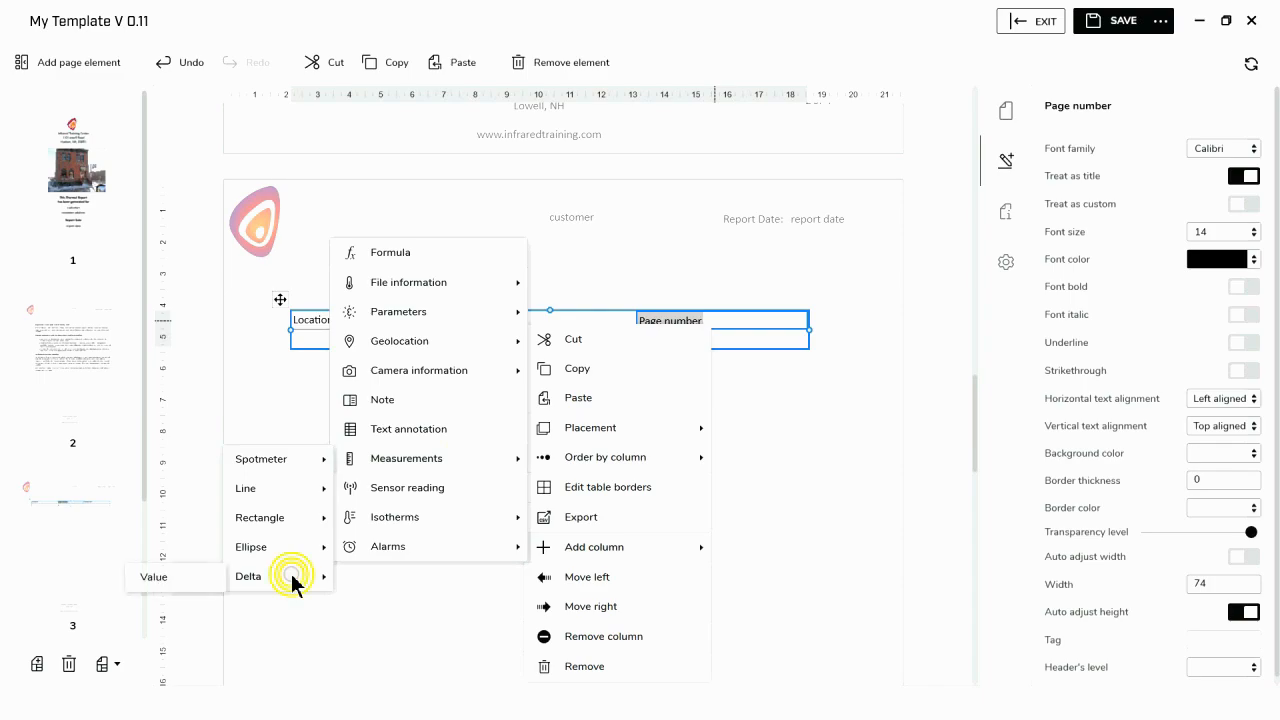
left_click(169, 590)
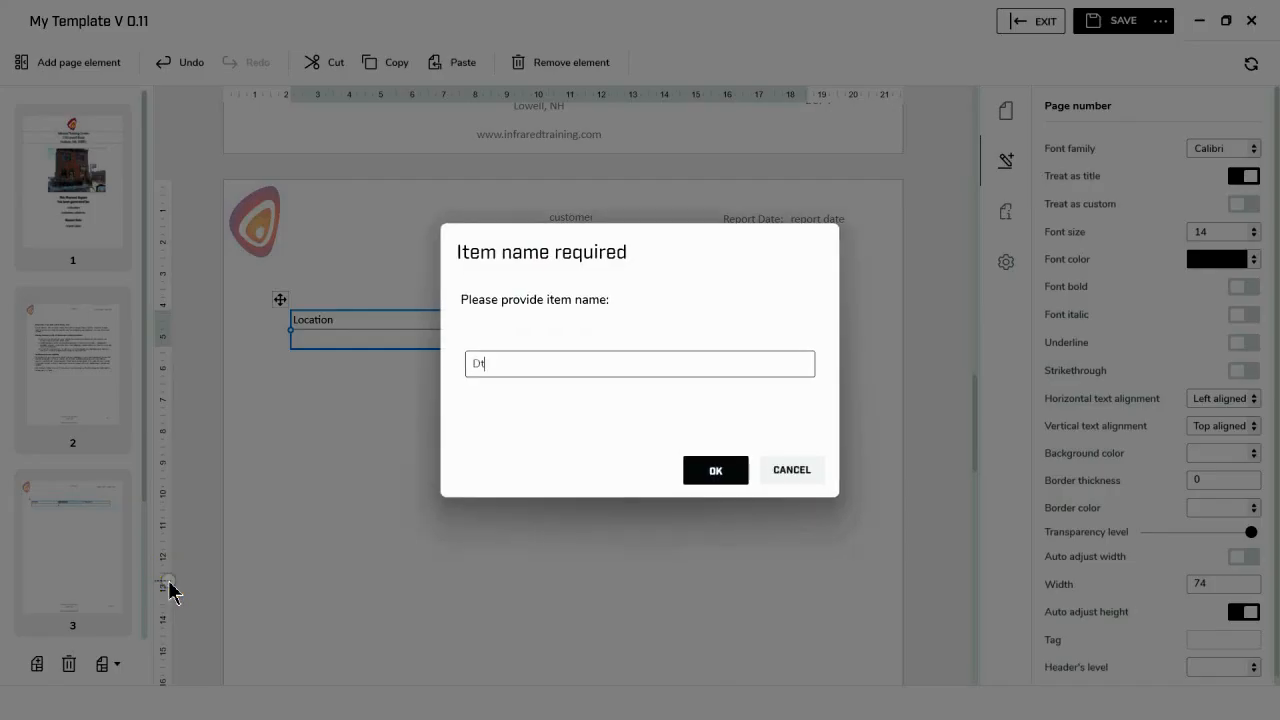
left_click(700, 470)
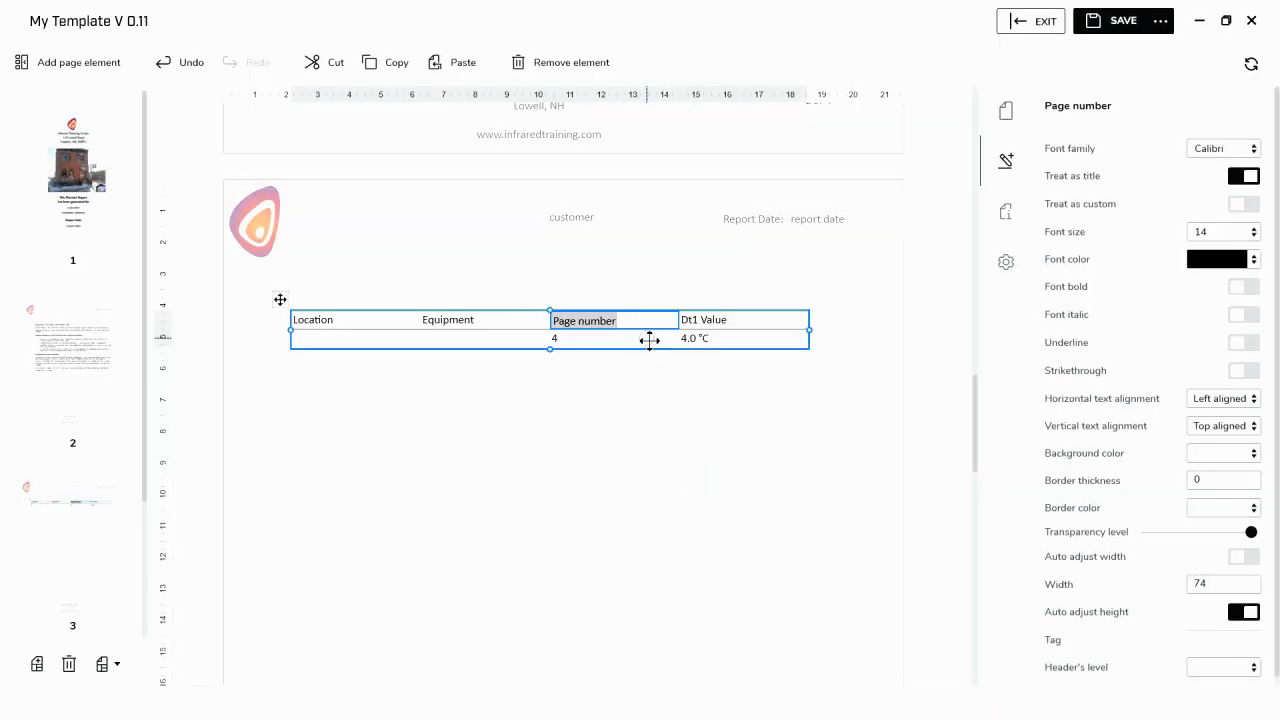
- Move the Page number column to the end of the summary table, then narrow it and widen the Equipment column
right_click(640, 328)
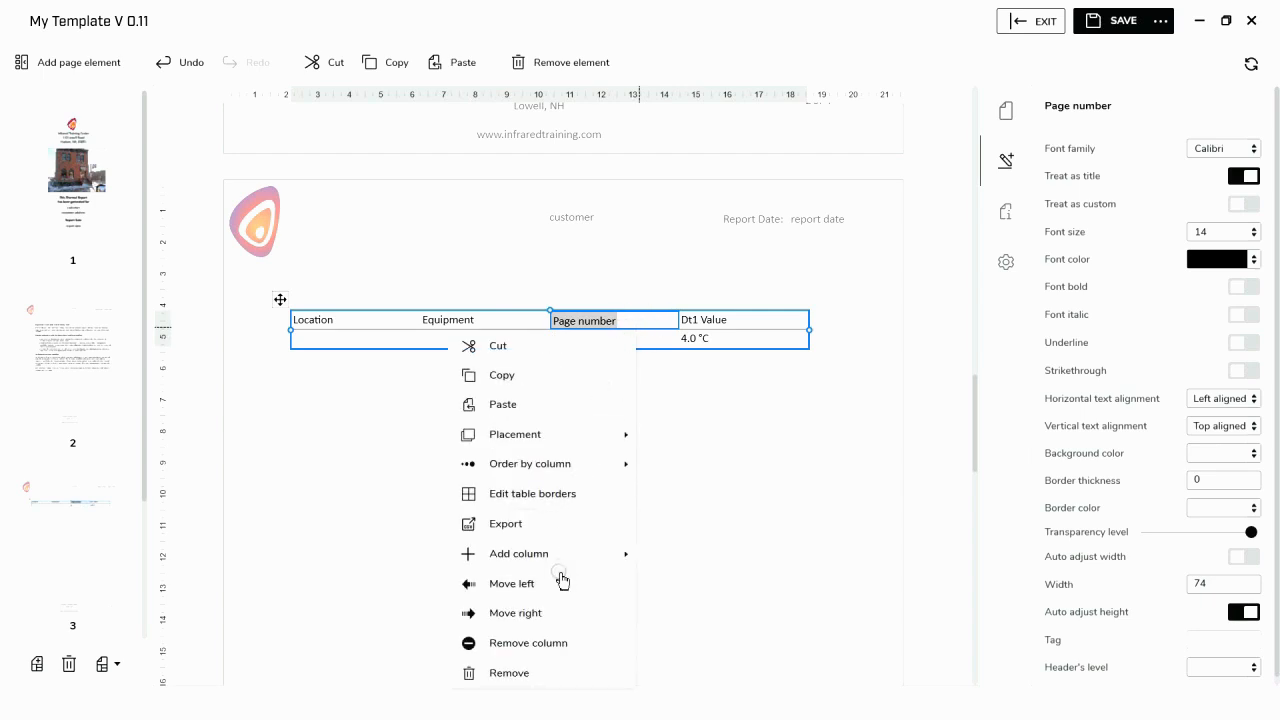
left_click(555, 614)
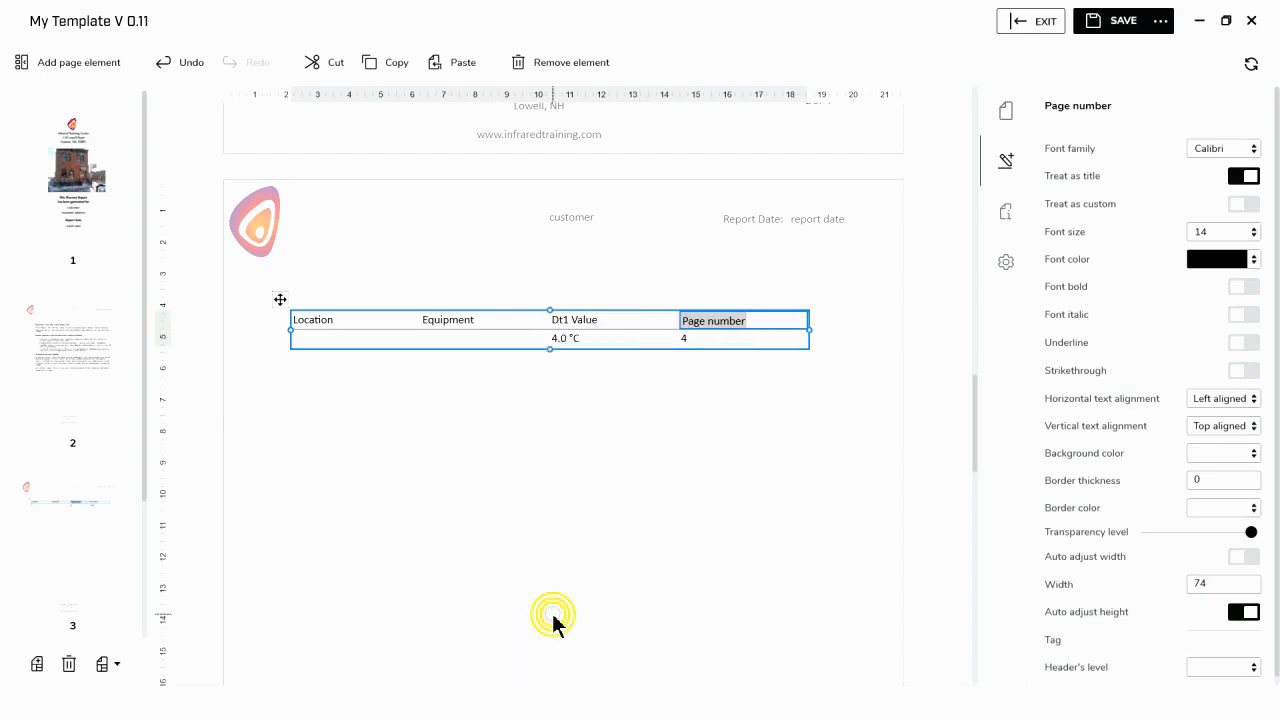
left_click(679, 321)
left_click_drag(690, 321, 736, 320)
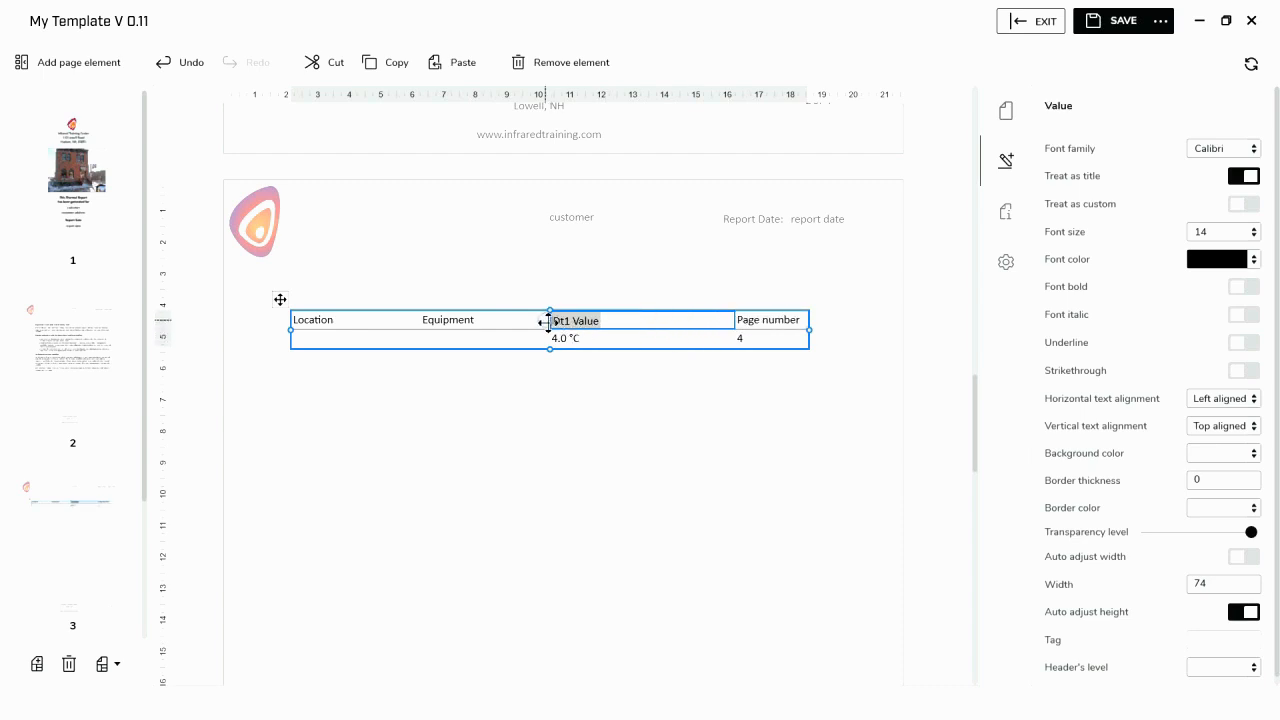
left_click_drag(548, 321, 650, 320)
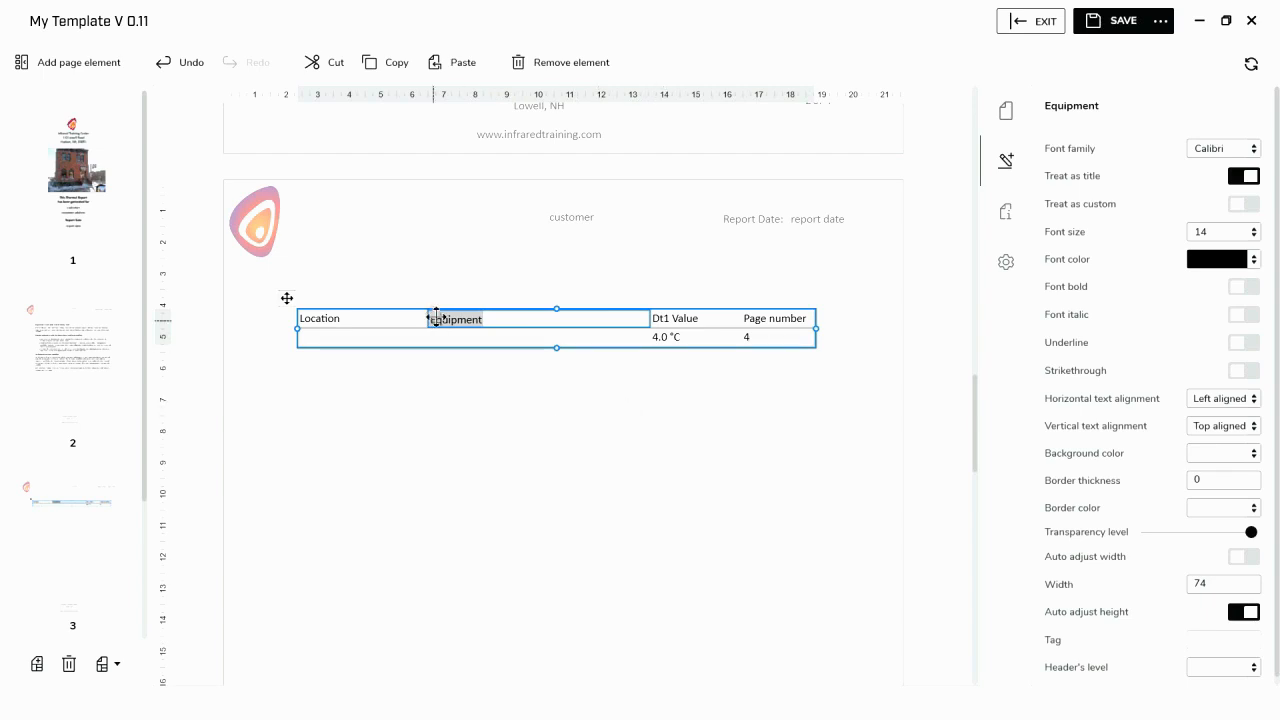
- Rename the Dt1 Value column header to "Delta" and widen the Location column of the summary table
left_click(682, 320)
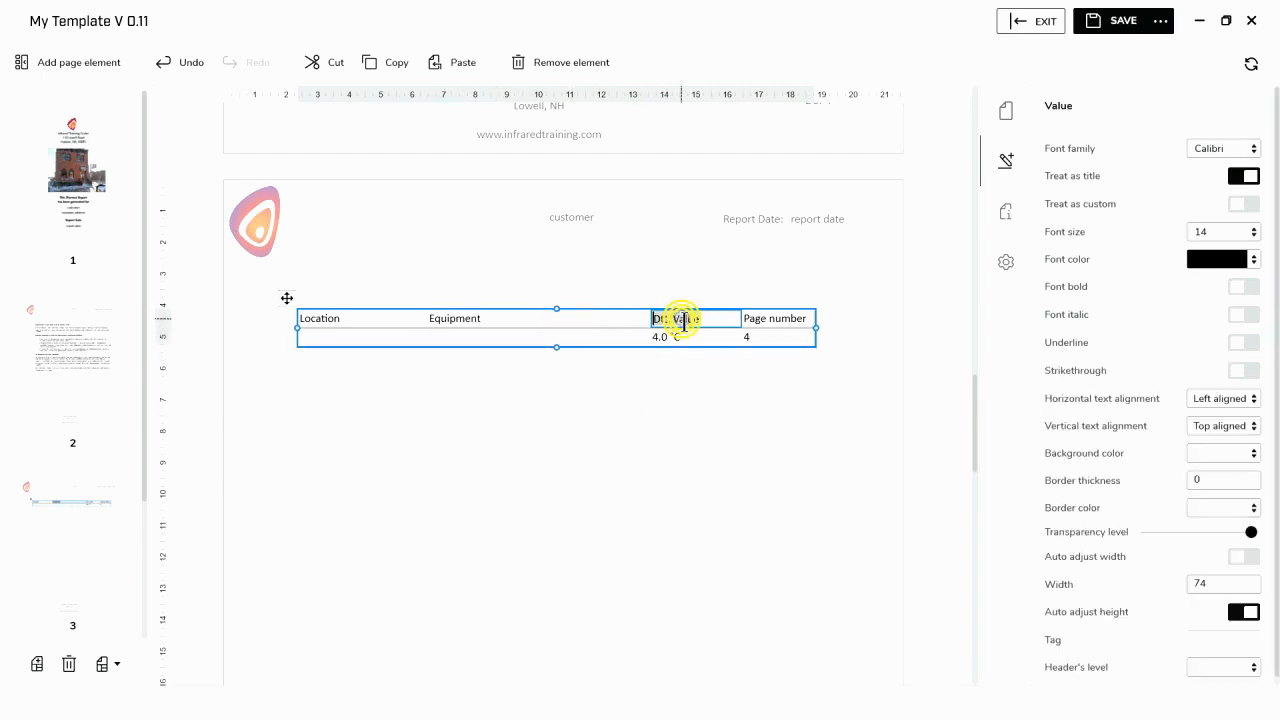
type("Delta")
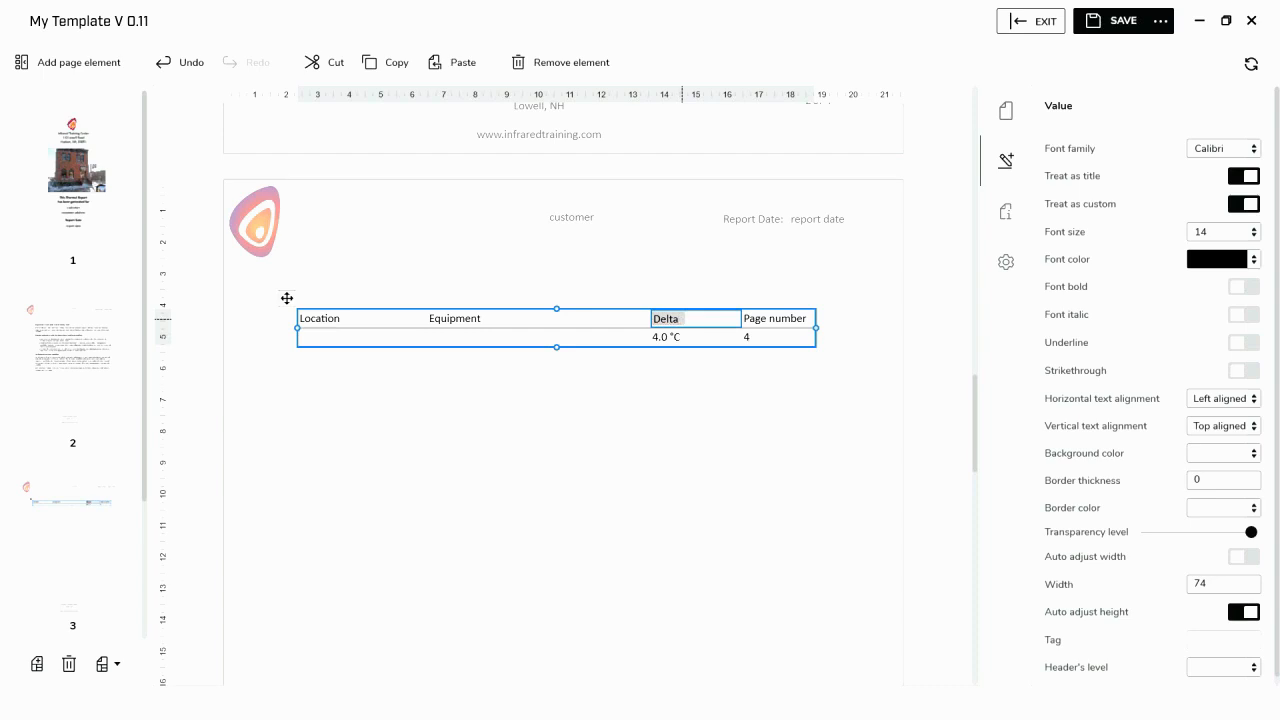
left_click(452, 320)
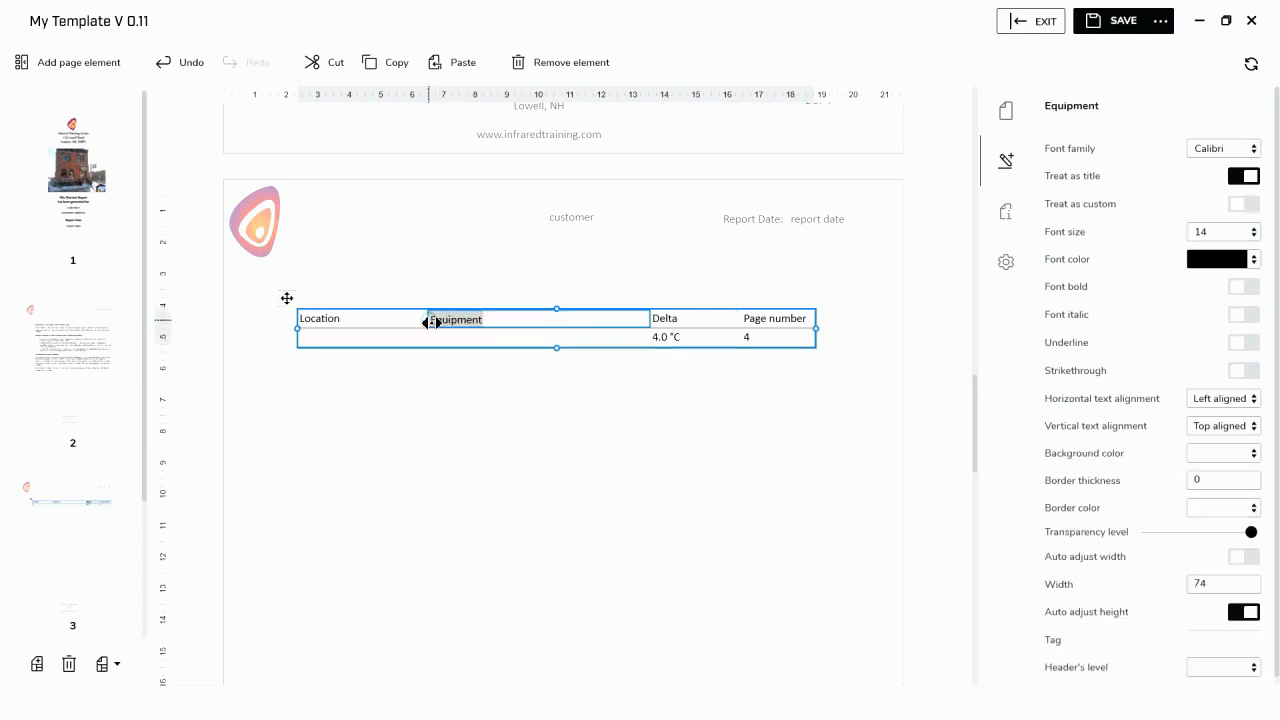
left_click_drag(432, 321, 471, 320)
left_click(505, 478)
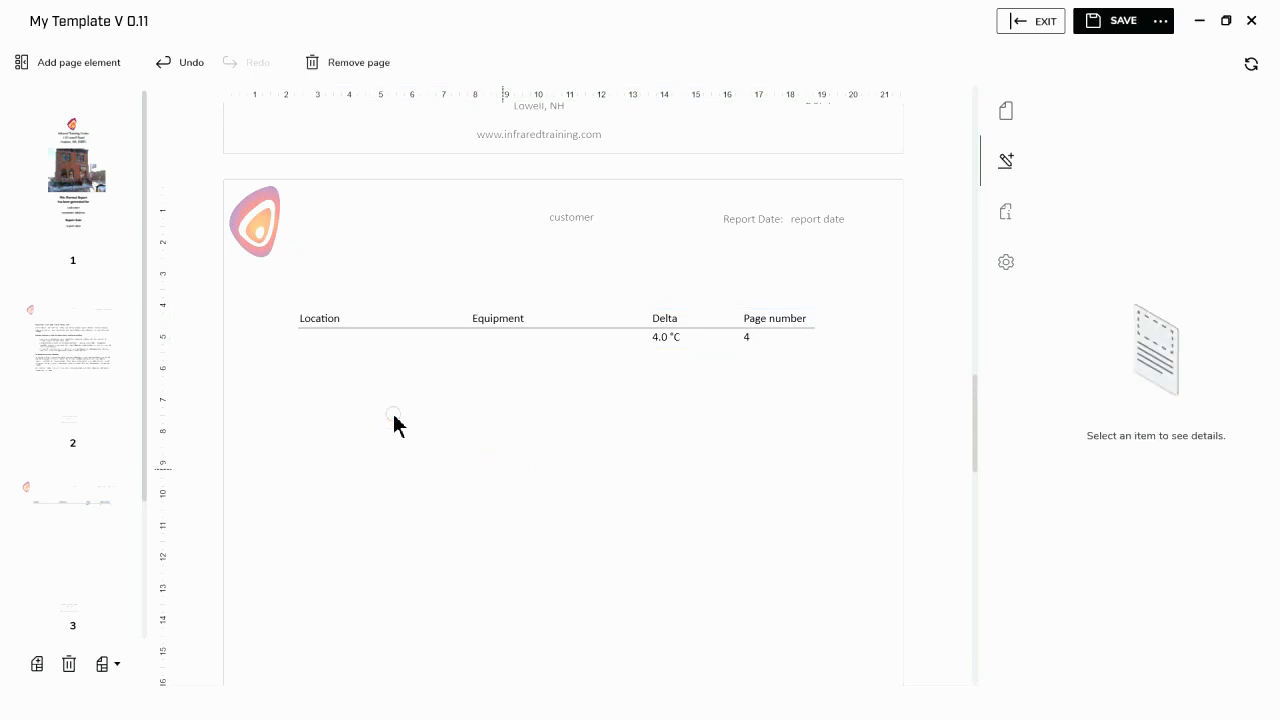
- Make the Location, Equipment, Delta and Page number headers of the summary table bold
left_click(320, 321)
left_click(1238, 291)
left_click(531, 322)
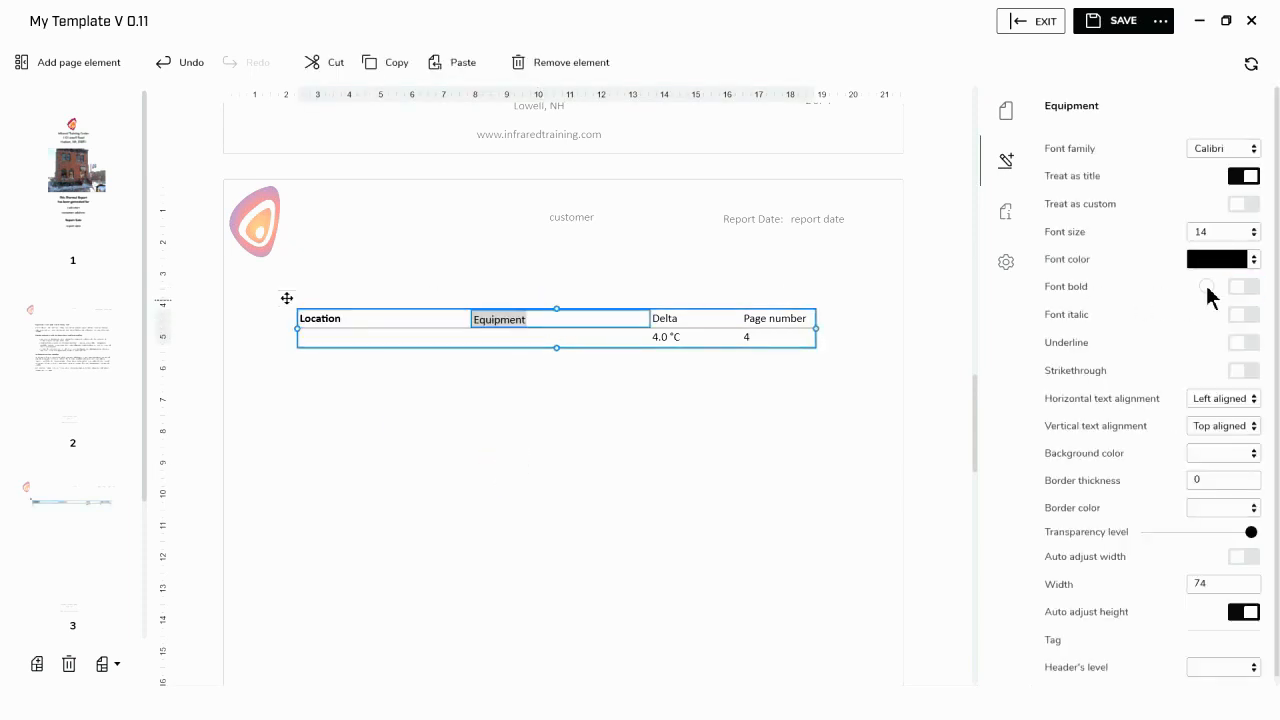
left_click(1240, 291)
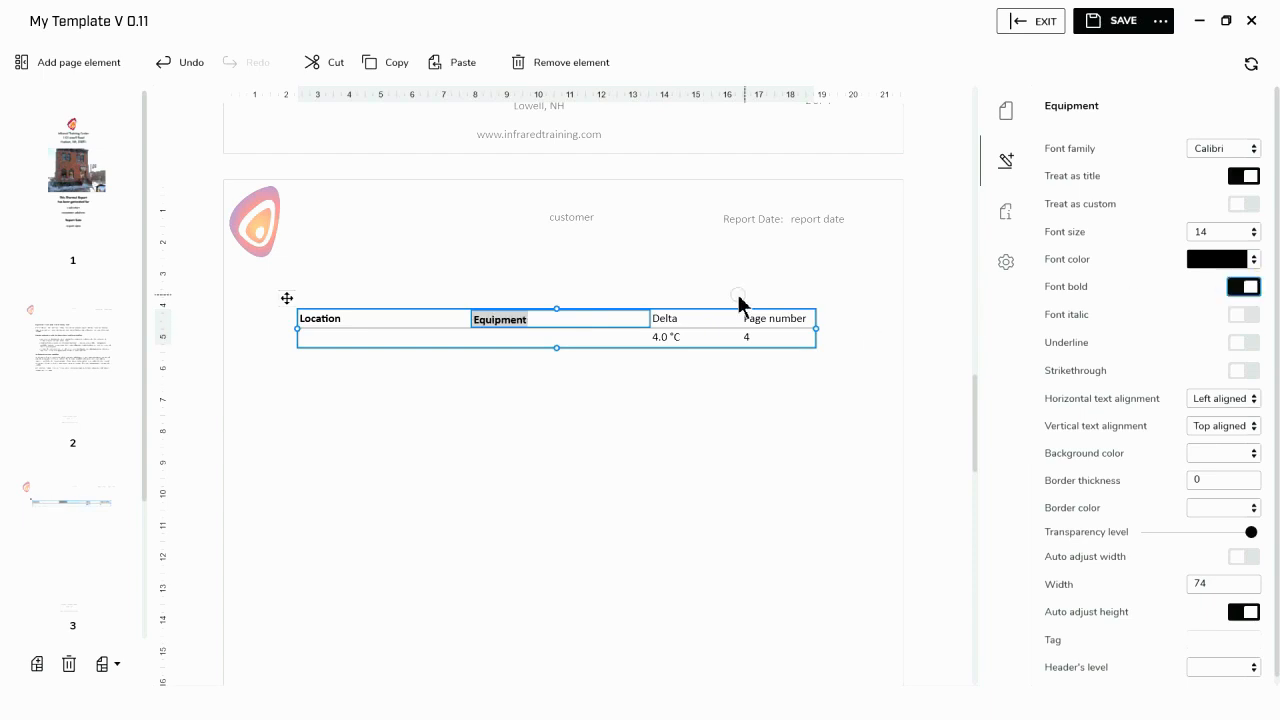
left_click(668, 320)
left_click(1240, 291)
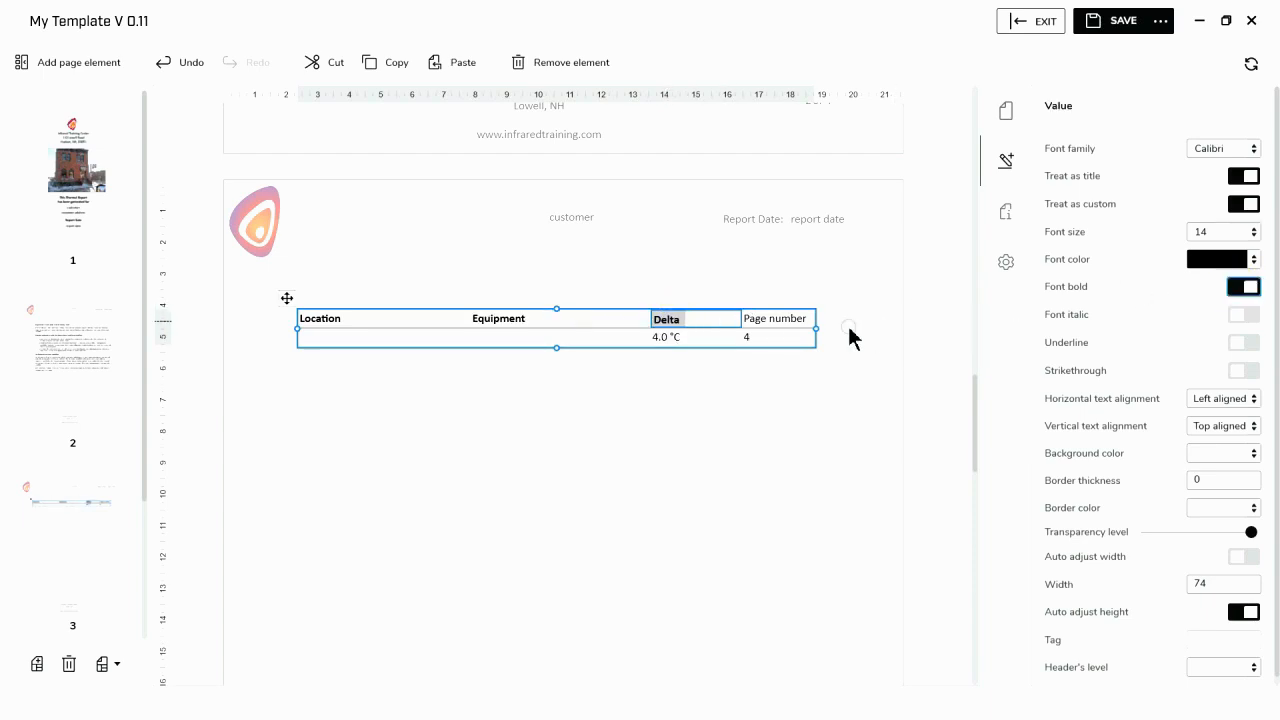
left_click(760, 318)
left_click(1240, 288)
- Center the value cell of the Page number column horizontally
left_click(778, 338)
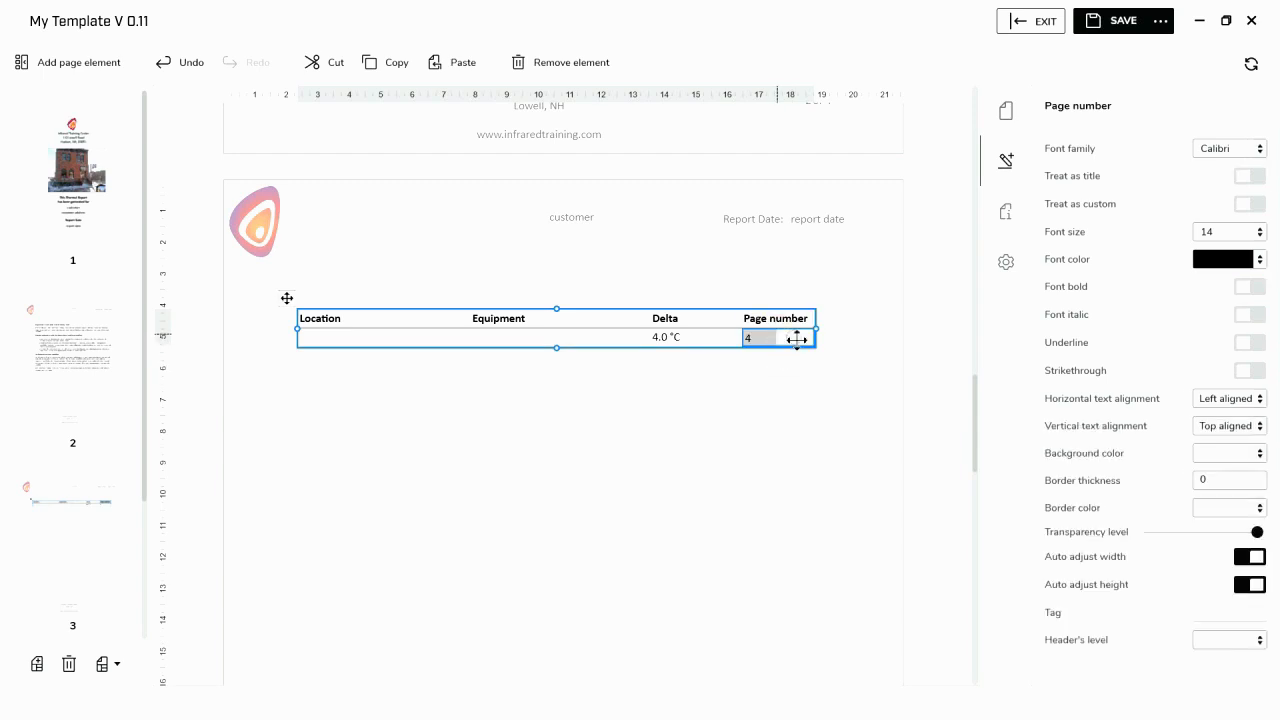
left_click(1260, 400)
left_click(1222, 443)
left_click(509, 337)
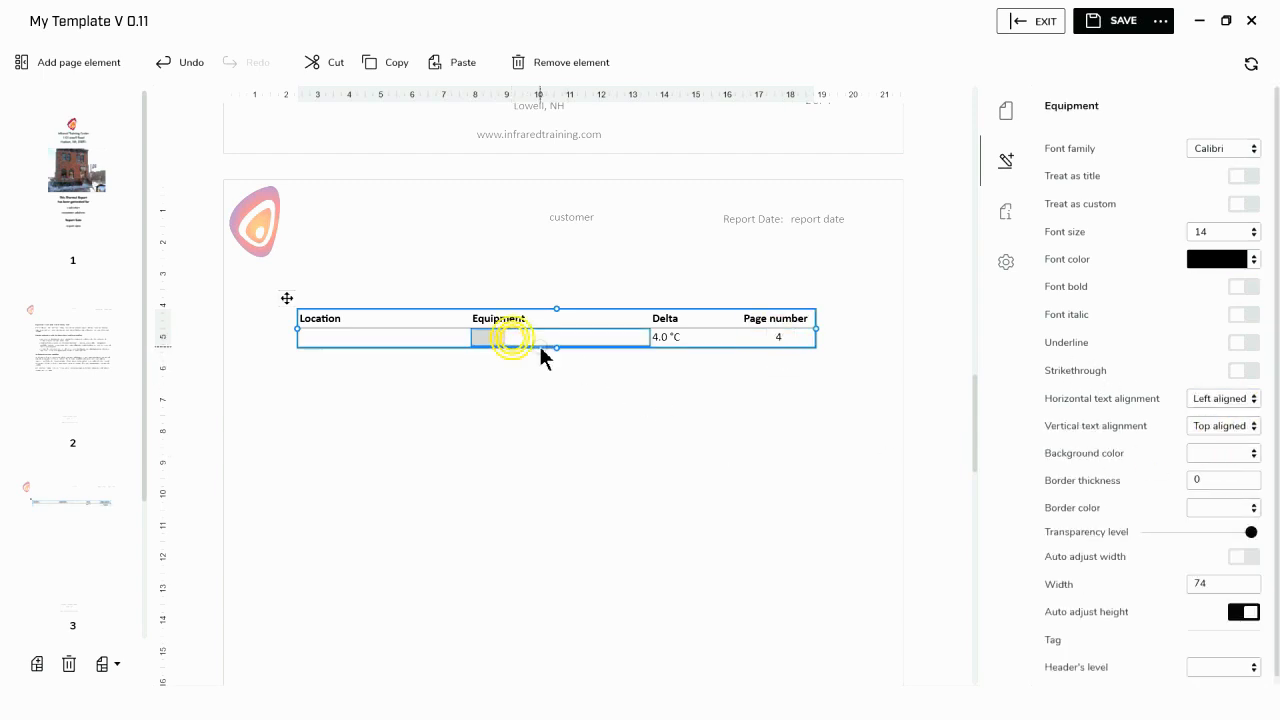
left_click(423, 451)
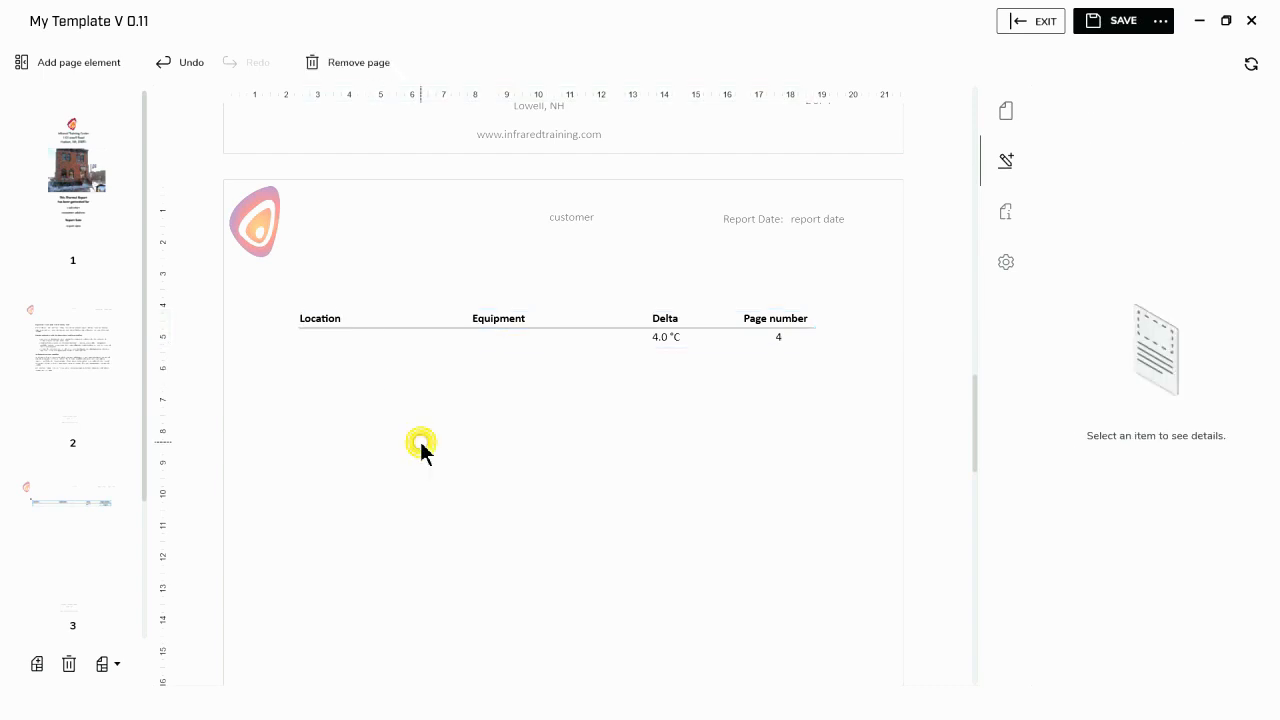
- Save the template with its changes and exit the template editor
left_click(1126, 24)
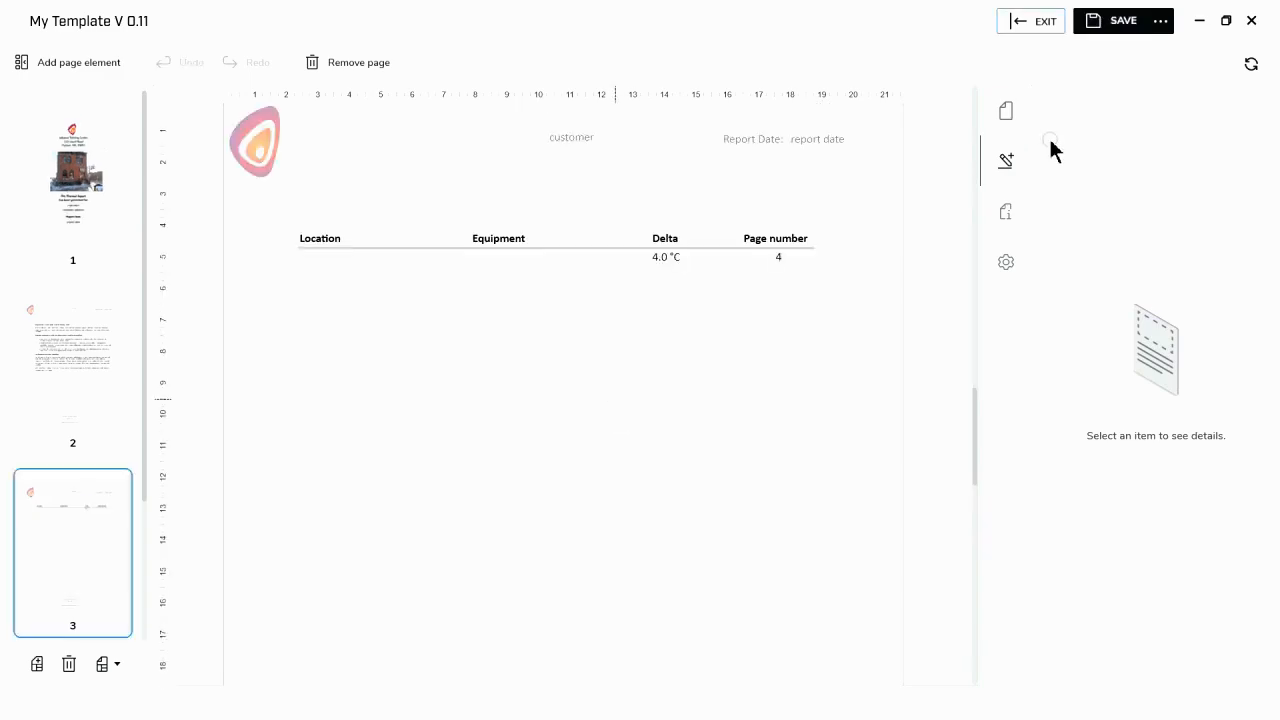
left_click(1041, 24)
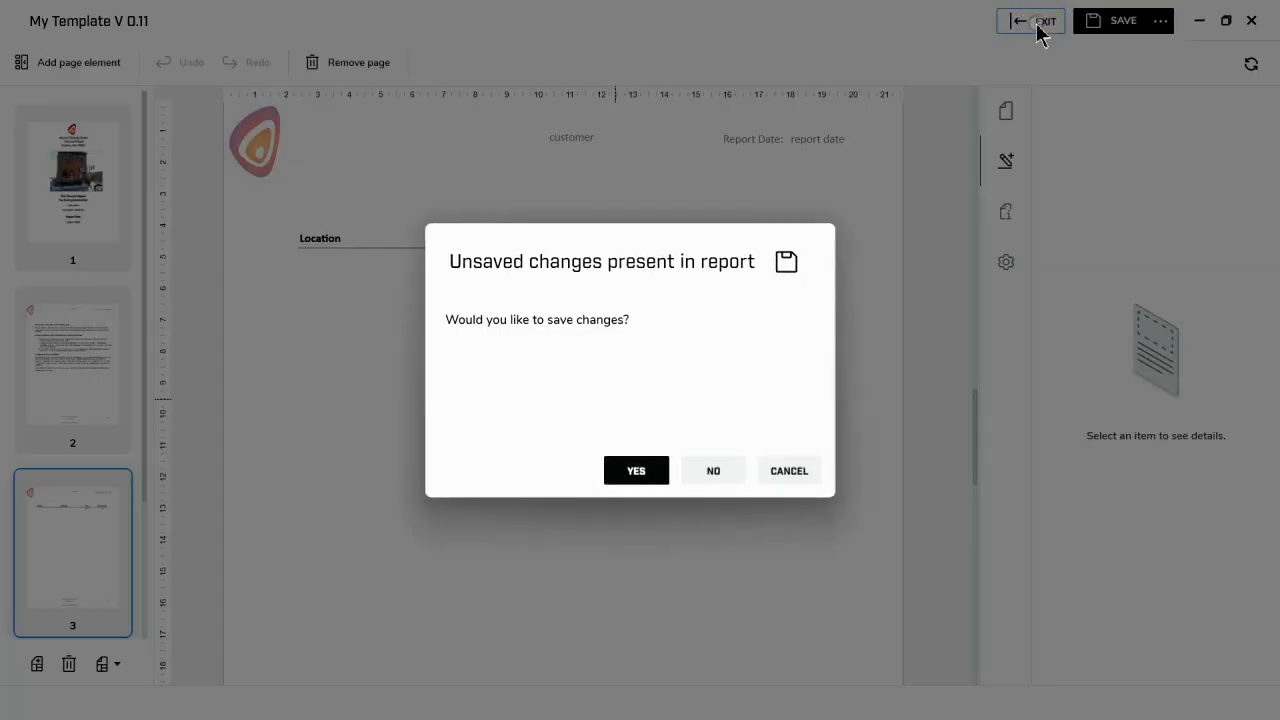
left_click(655, 479)
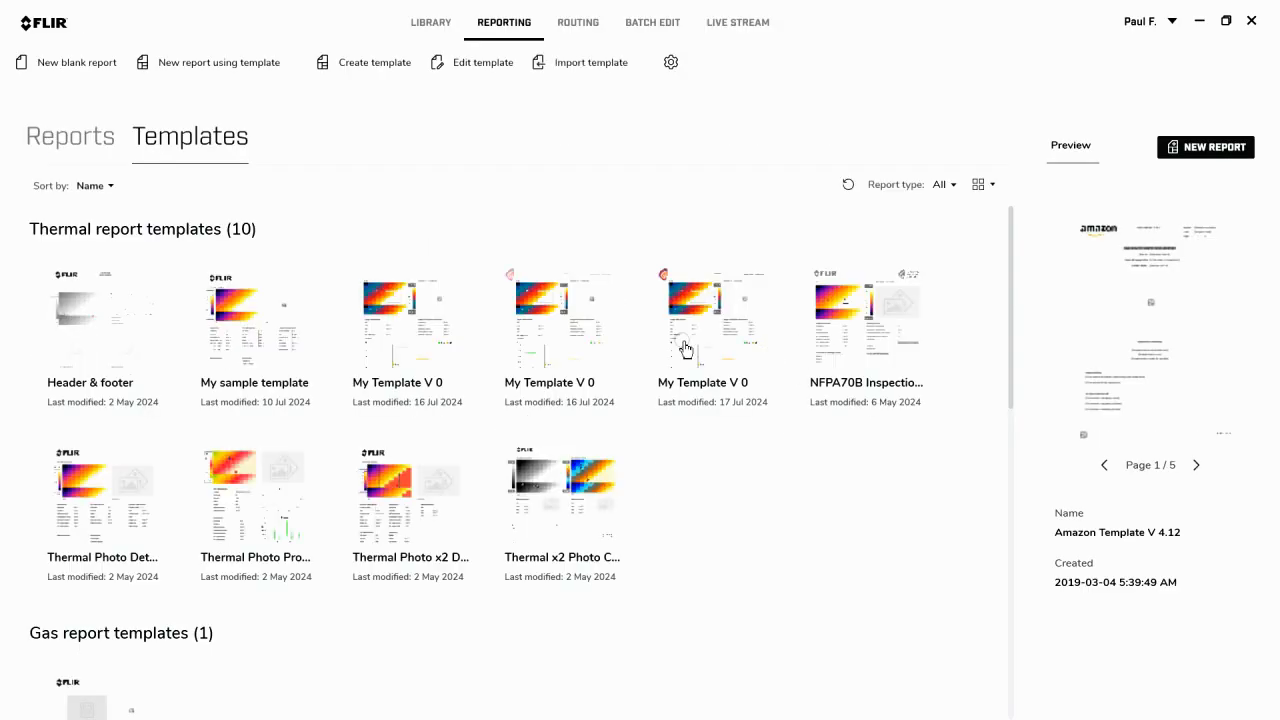
- Create a new report from My Template V 0.11 and add thermal images from the 100_FLIR folder
double_click(720, 331)
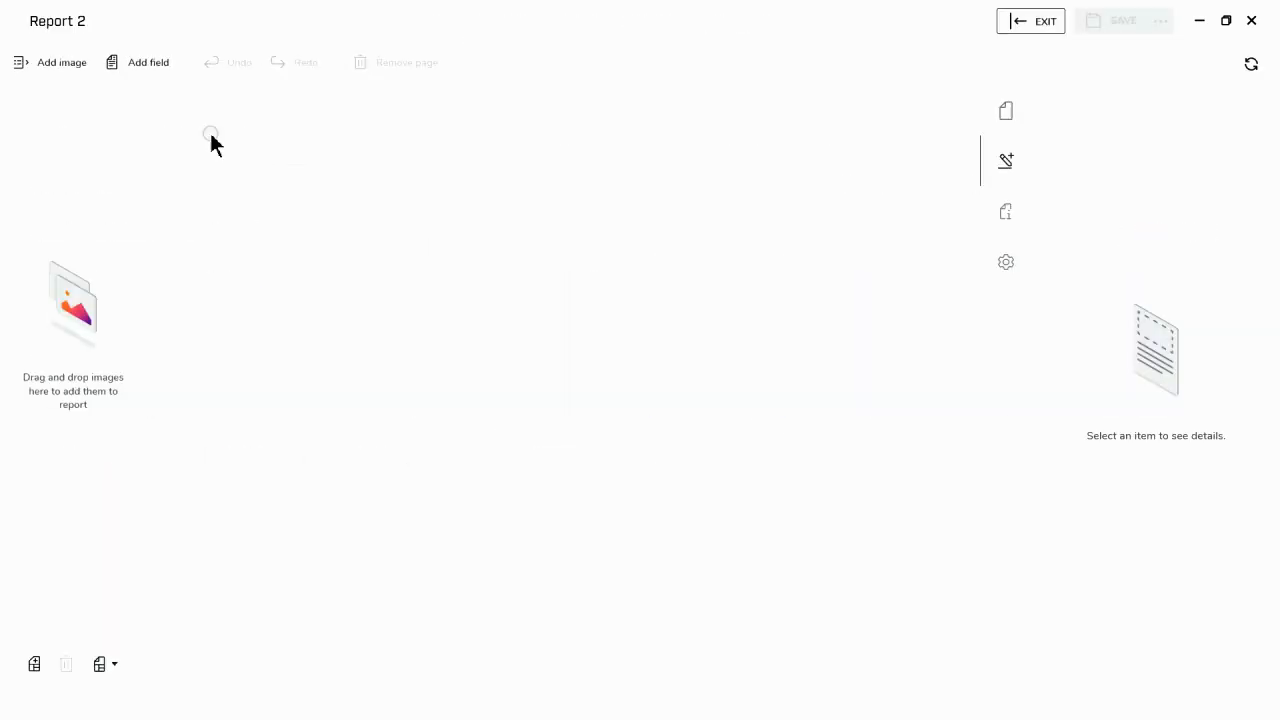
left_click(55, 60)
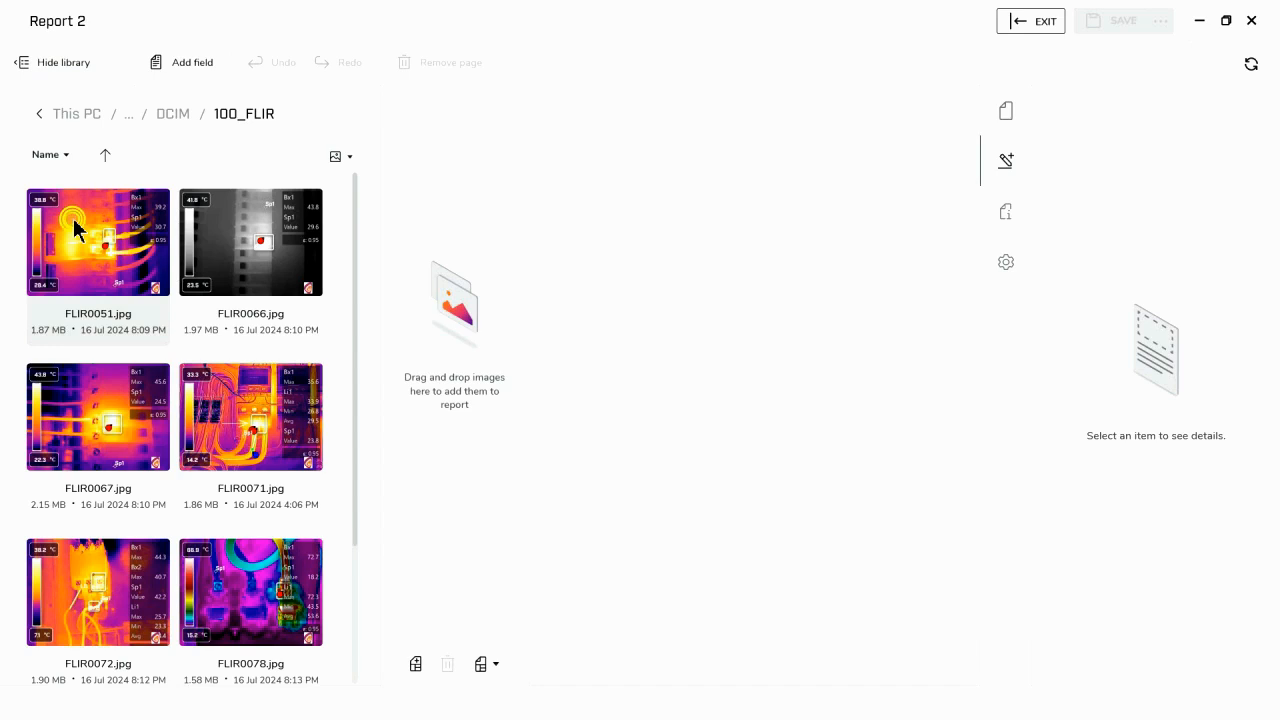
left_click_drag(257, 449, 477, 444)
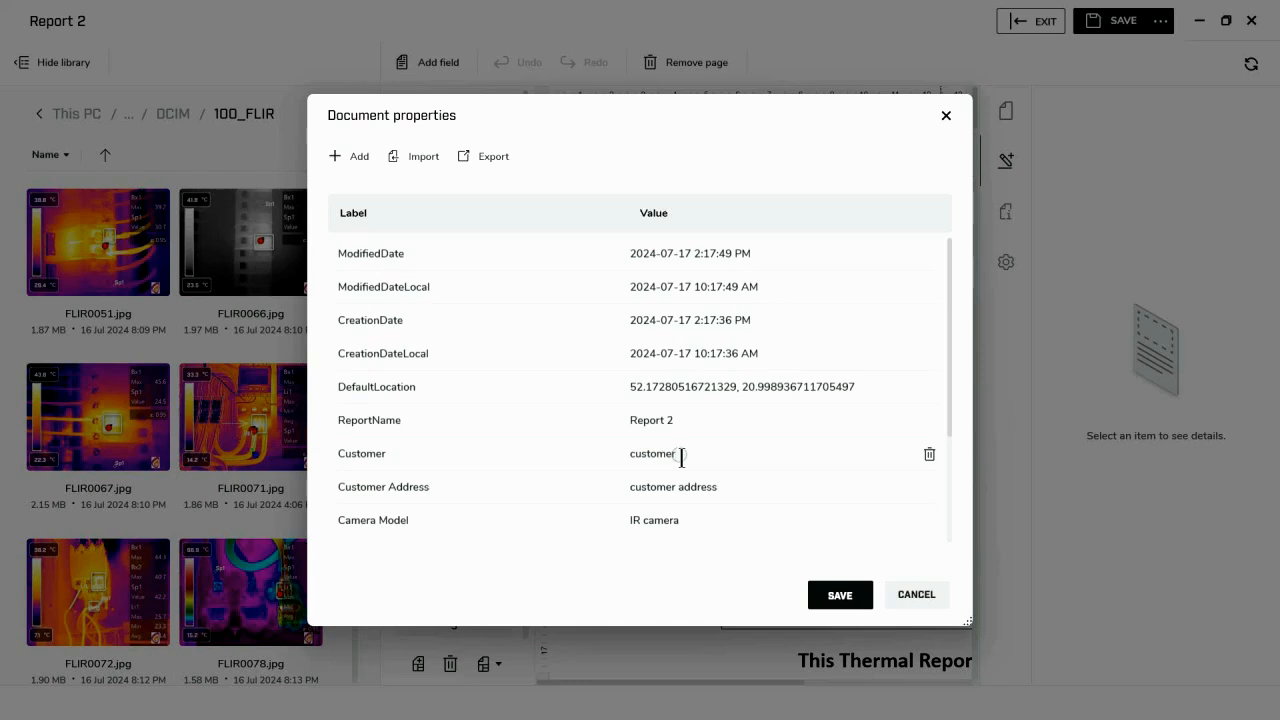
- Set the Customer document property to "MA Hydro"
key("BackSpace")
key("BackSpace")
key("BackSpace")
key("BackSpace")
key("BackSpace")
key("BackSpace")
key("BackSpace")
type("M")
key("BackSpace")
- Enter the customer's postal address in the Customer Address document property
left_click(724, 487)
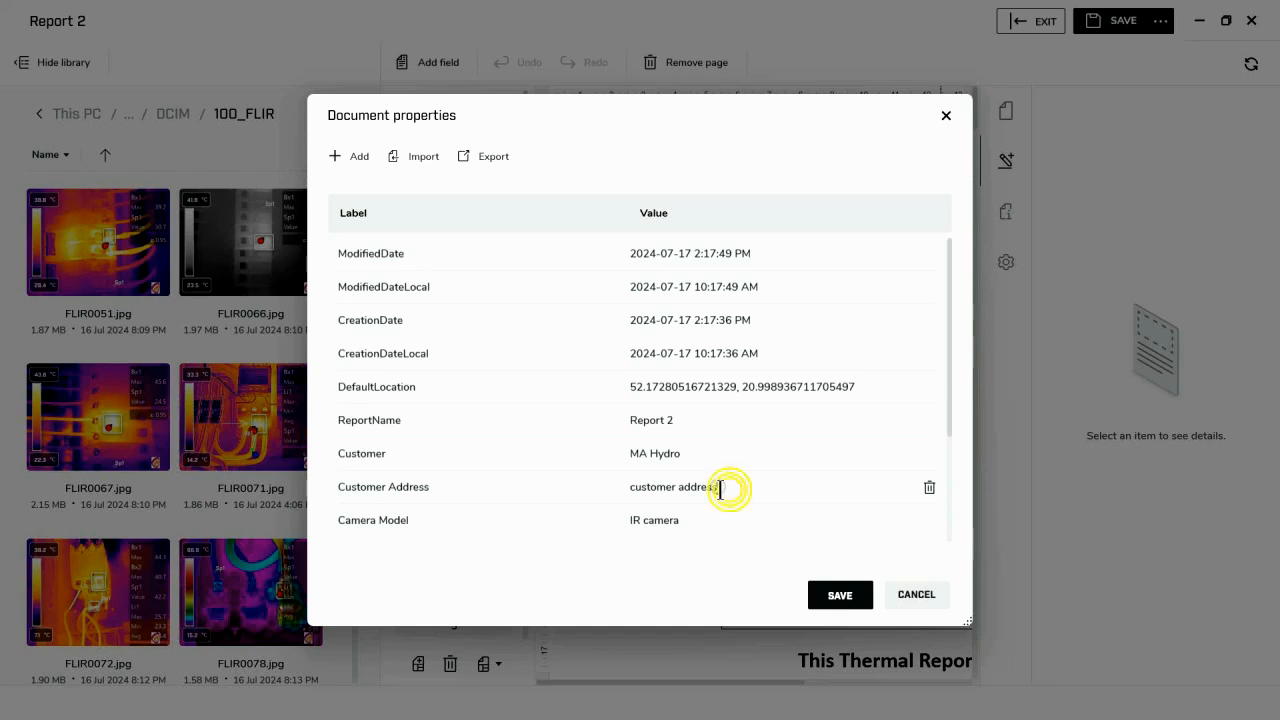
key("BackSpace")
key("BackSpace")
key("BackSpace")
key("BackSpace")
key("BackSpace")
key("BackSpace")
key("BackSpace")
key("BackSpace")
key("BackSpace")
key("BackSpace")
key("BackSpace")
key("BackSpace")
key("BackSpace")
key("BackSpace")
key("BackSpace")
key("BackSpace")
type("Main Str")
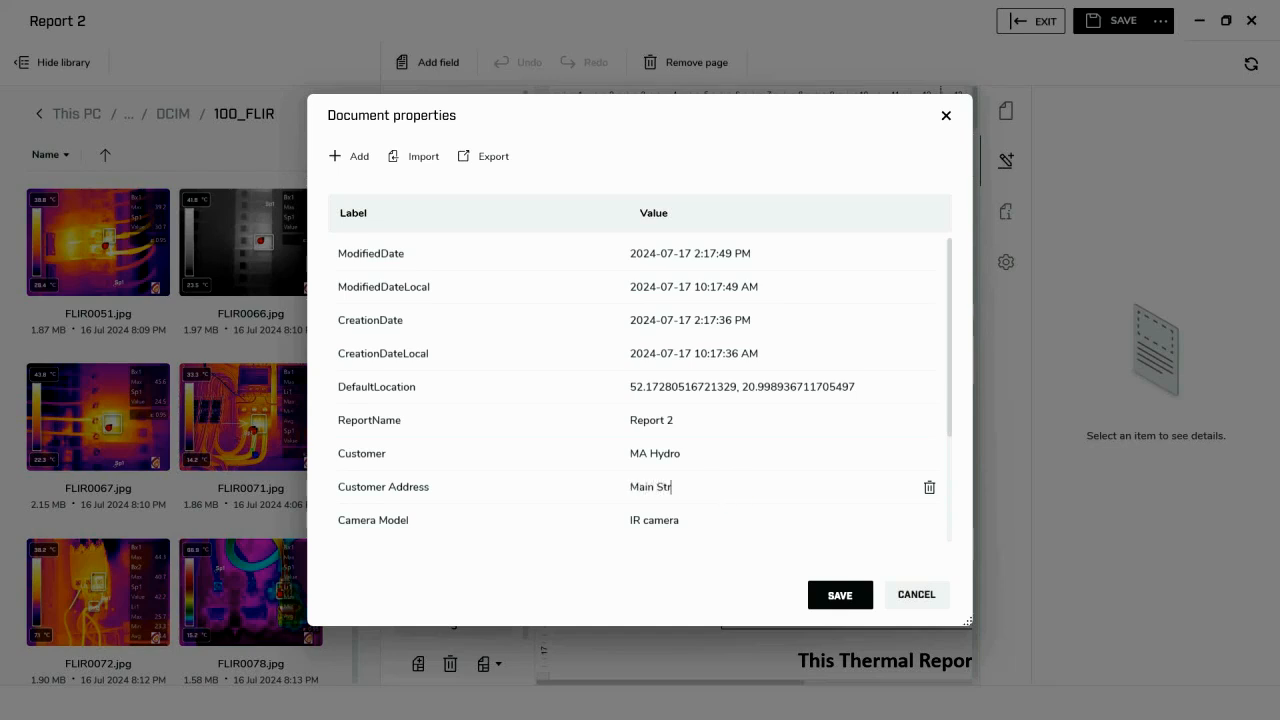
type("eet, Boston, MA")
- Set the Camera Model document property to "T865"
left_click(689, 520)
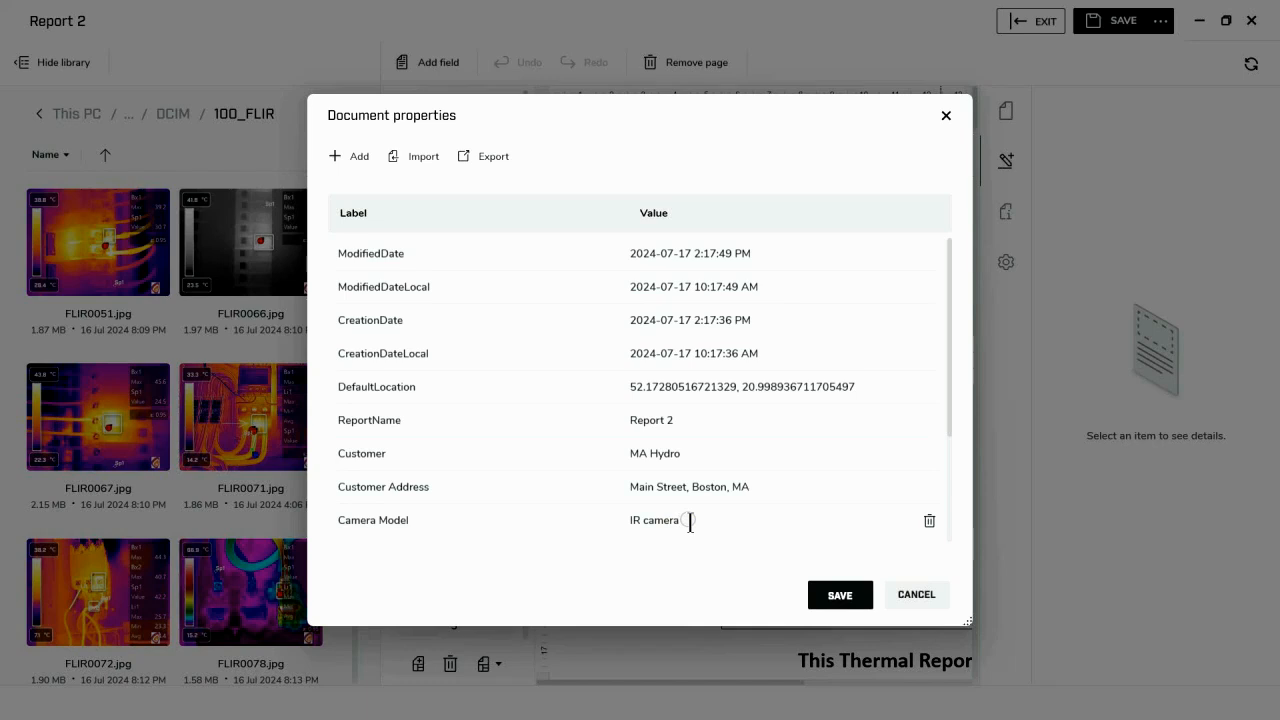
key("BackSpace")
key("BackSpace")
key("BackSpace")
key("BackSpace")
key("BackSpace")
key("BackSpace")
key("BackSpace")
key("BackSpace")
type("T865")
- Enter the camera operator's full name in the Thermographer document property
scroll(731, 517, "down", 2)
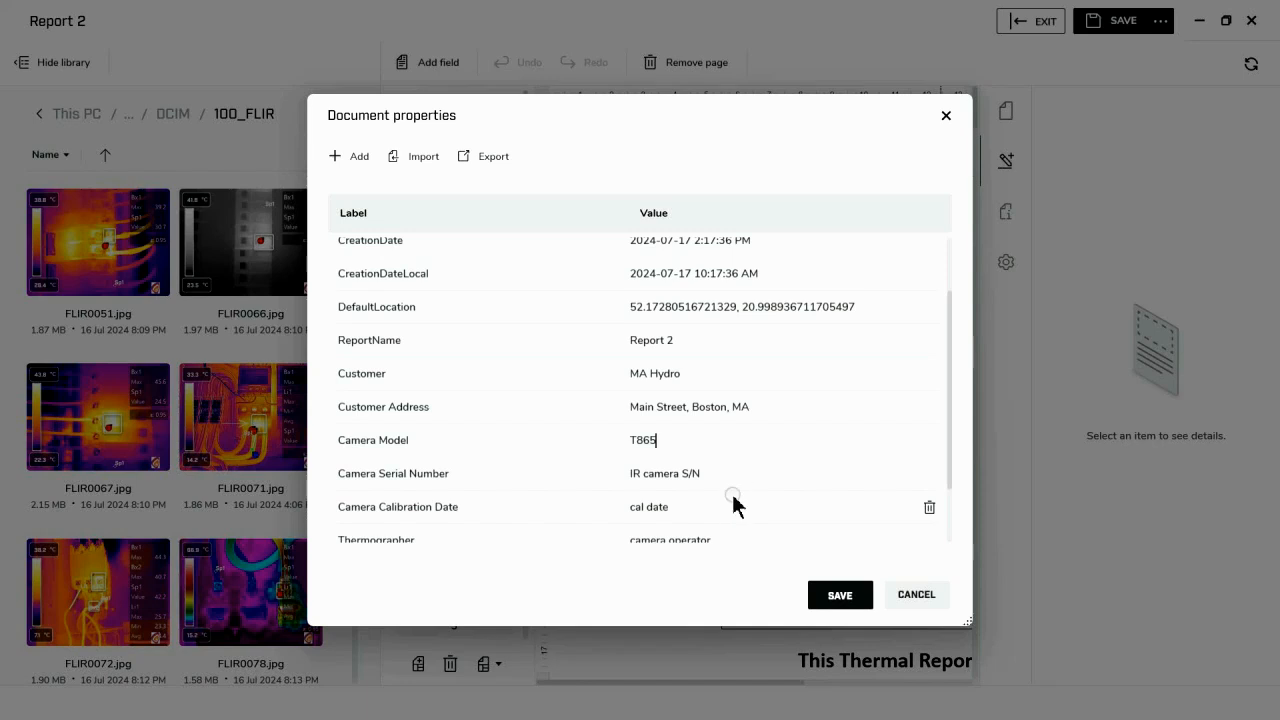
scroll(720, 520, "down", 1)
left_click(745, 500)
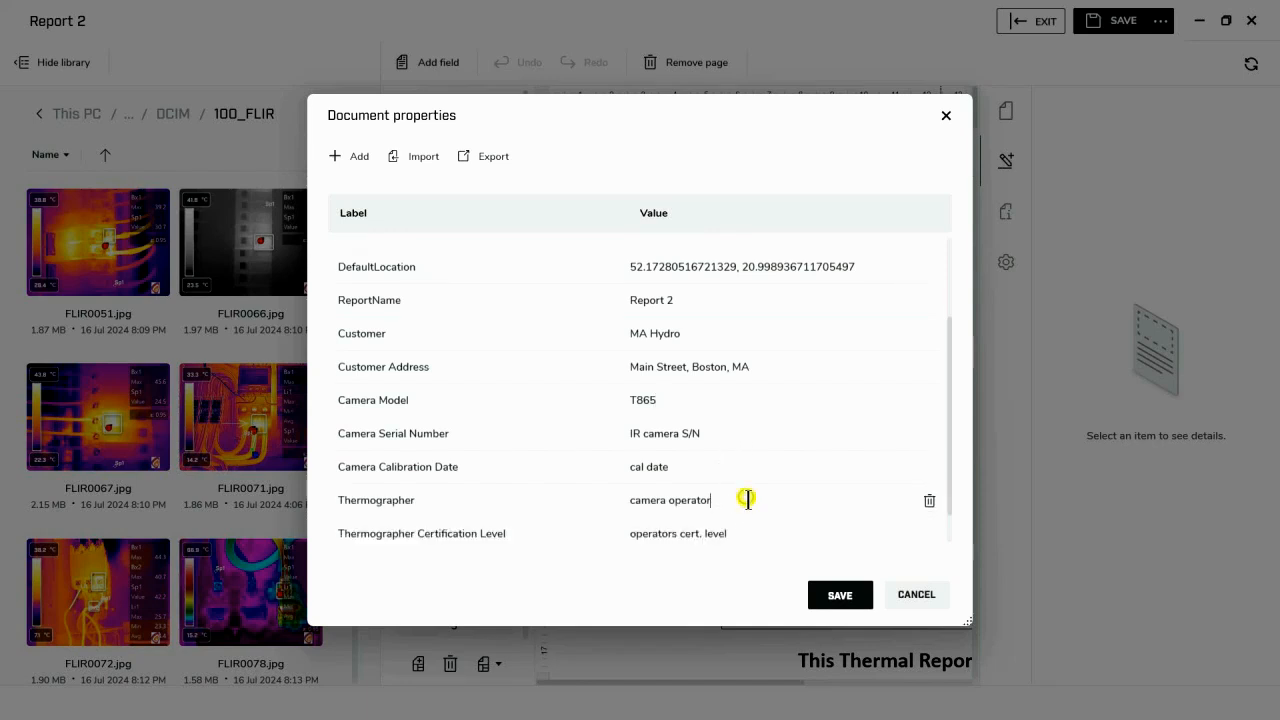
key("BackSpace")
key("BackSpace")
key("BackSpace")
key("BackSpace")
key("BackSpace")
key("BackSpace")
key("BackSpace")
key("BackSpace")
key("BackSpace")
key("BackSpace")
key("BackSpace")
key("BackSpace")
key("BackSpace")
key("BackSpace")
type("William")
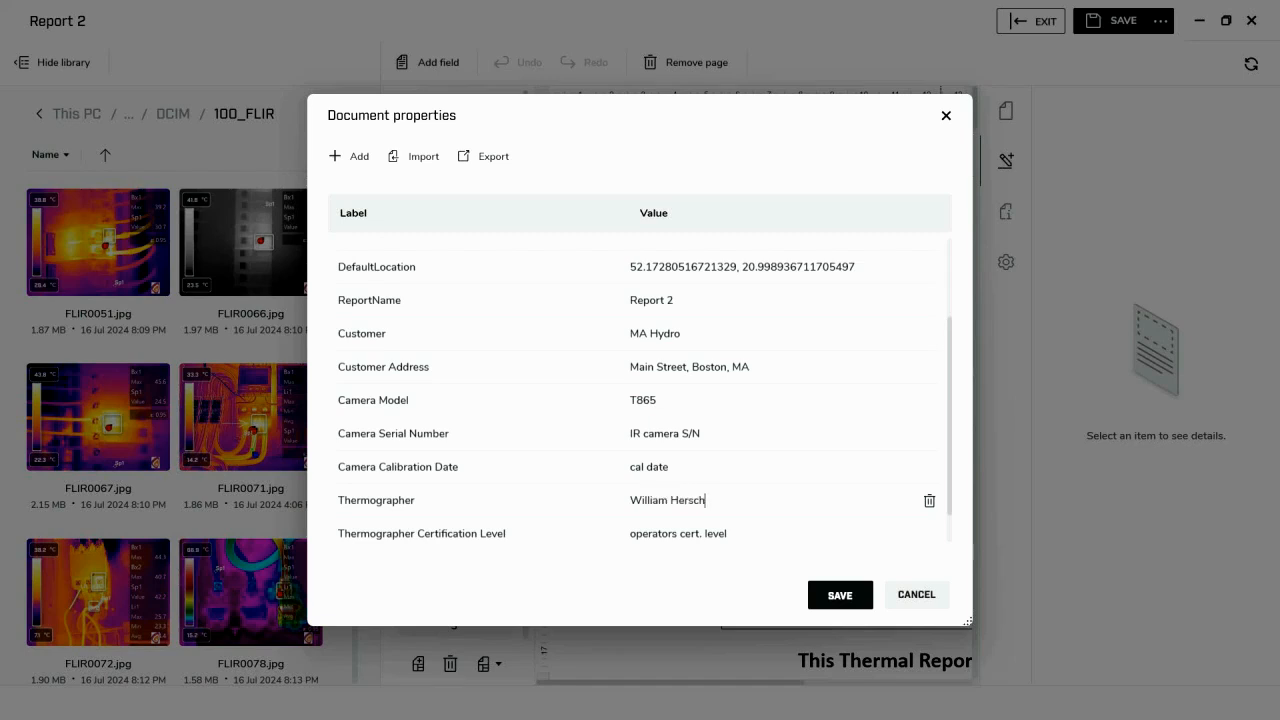
type("Herschel")
- Set the Thermographer Certification Level to "Level III" and save the document properties
left_click(769, 536)
key("BackSpace")
key("BackSpace")
key("BackSpace")
key("BackSpace")
key("BackSpace")
key("BackSpace")
key("BackSpace")
key("BackSpace")
key("BackSpace")
key("BackSpace")
key("BackSpace")
key("BackSpace")
key("BackSpace")
key("BackSpace")
key("BackSpace")
key("BackSpace")
key("BackSpace")
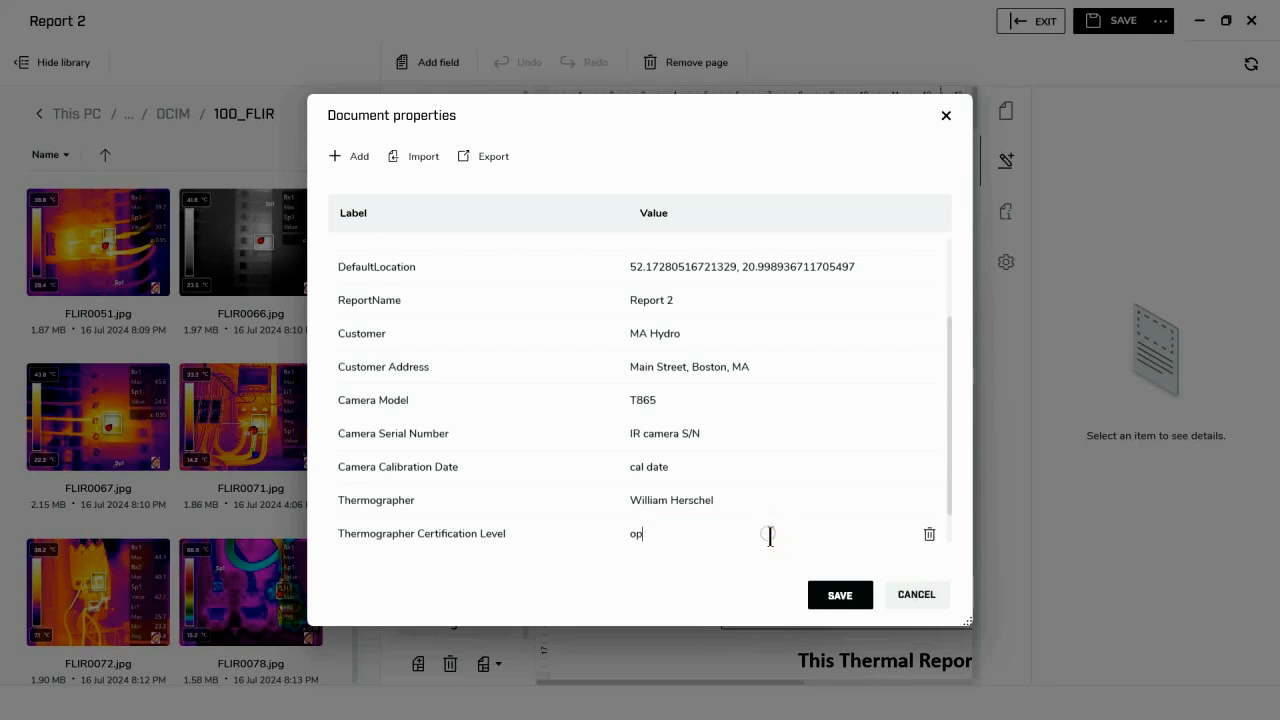
key("BackSpace")
type("Level III")
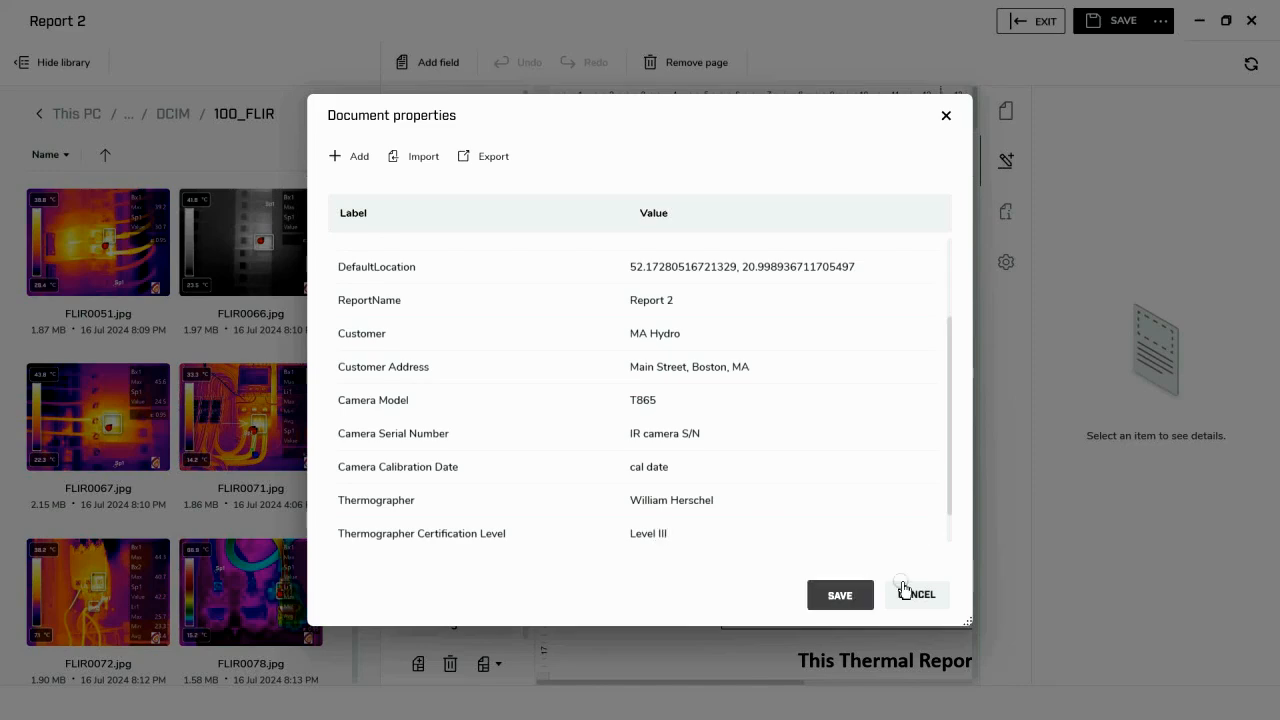
left_click(836, 594)
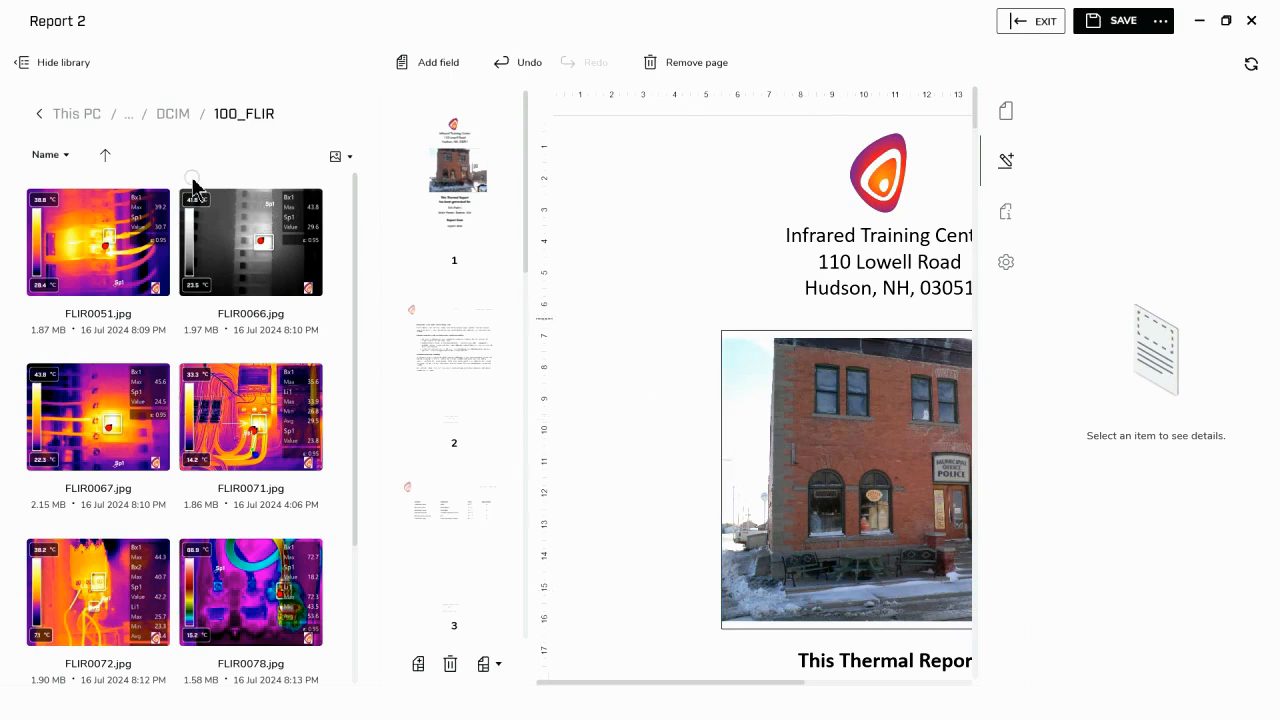
- Hide the image library and set the report's Report Date document property to "July 17, 2024"
left_click(62, 66)
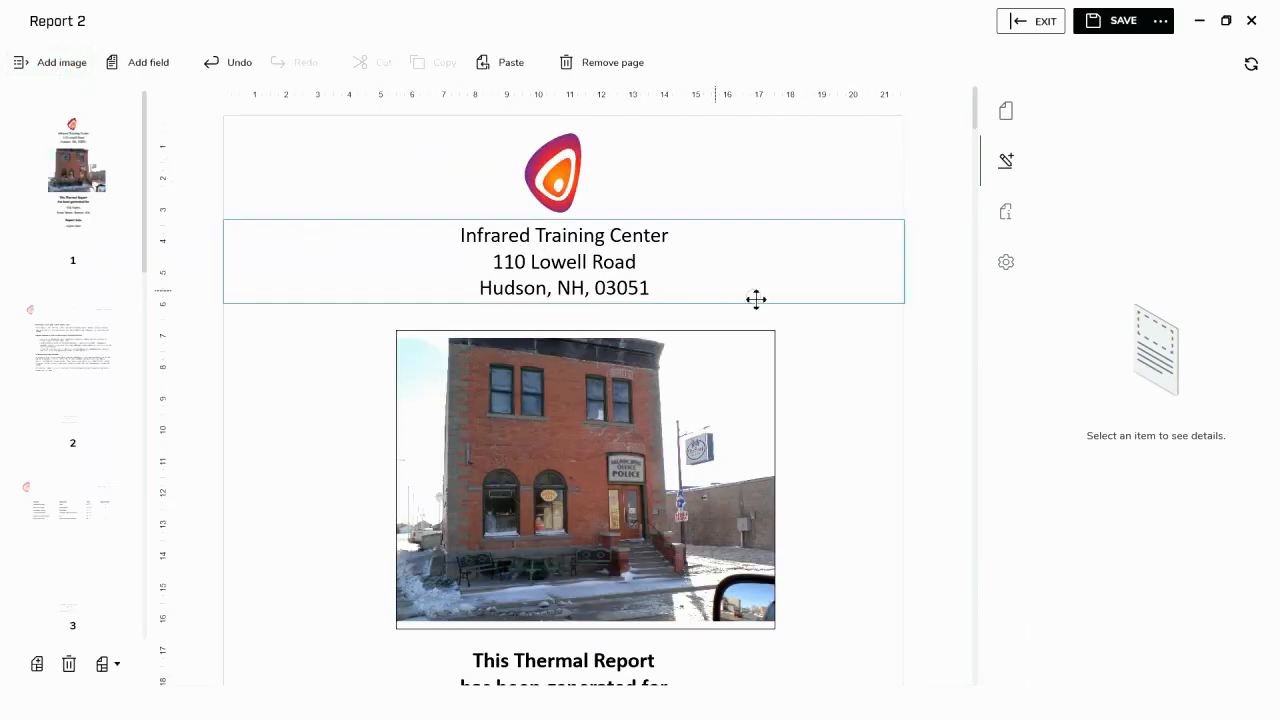
scroll(874, 488, "down", 4)
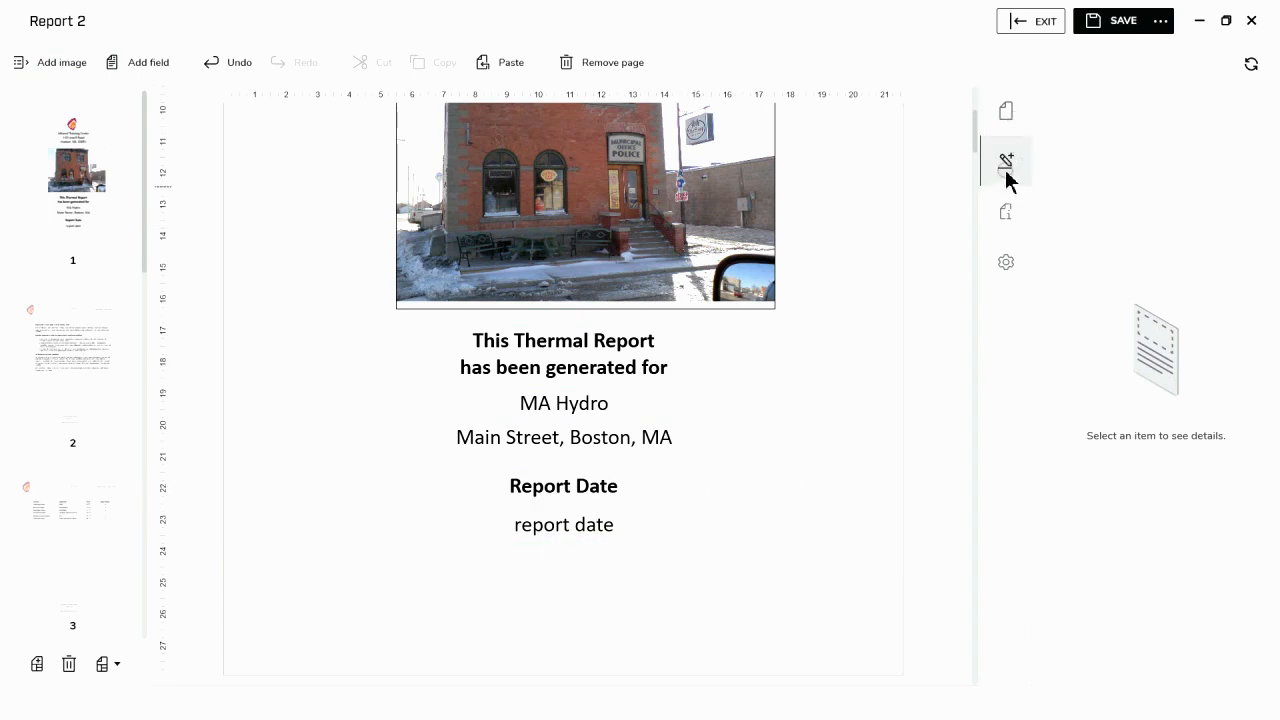
left_click(1004, 214)
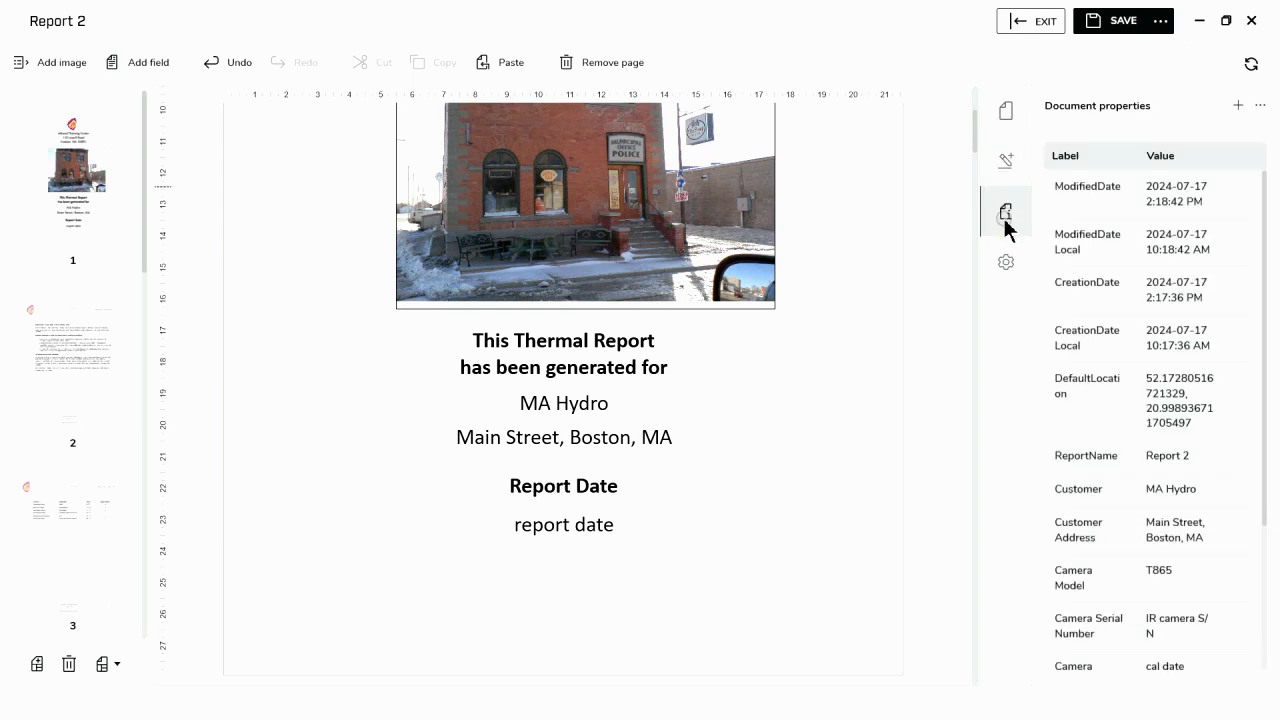
scroll(1198, 622, "down", 3)
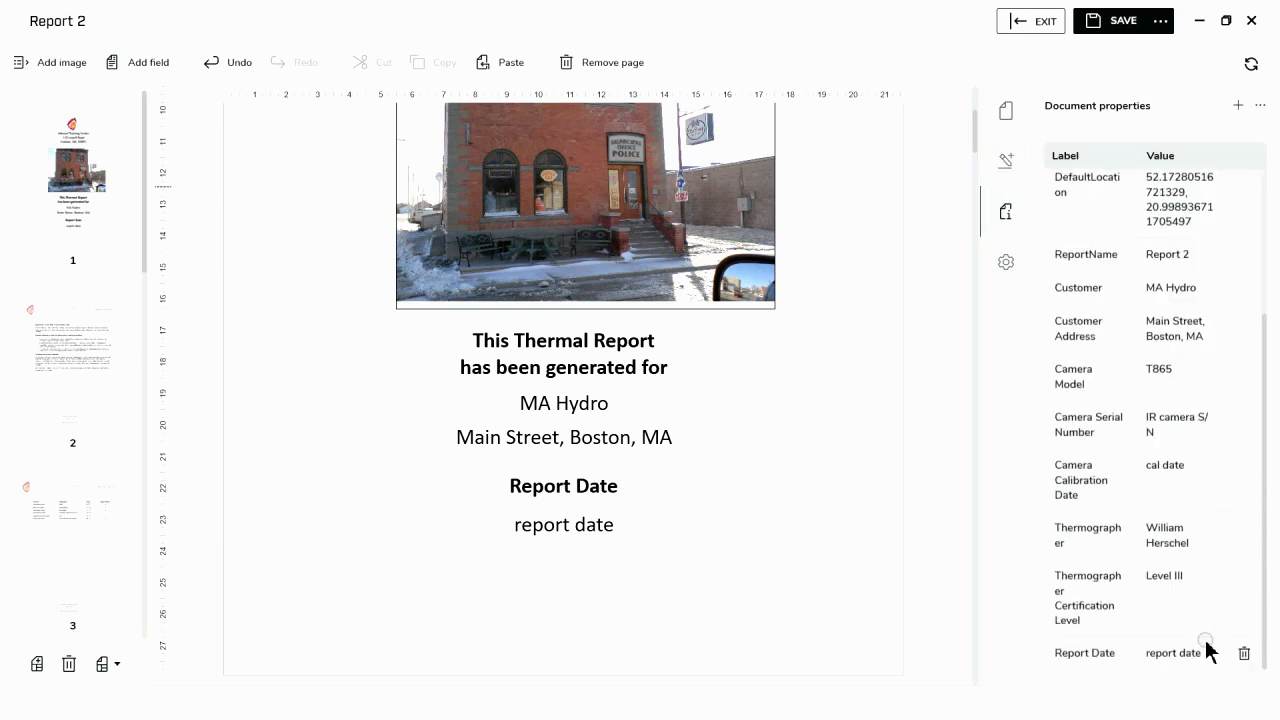
left_click(1200, 652)
key("BackSpace")
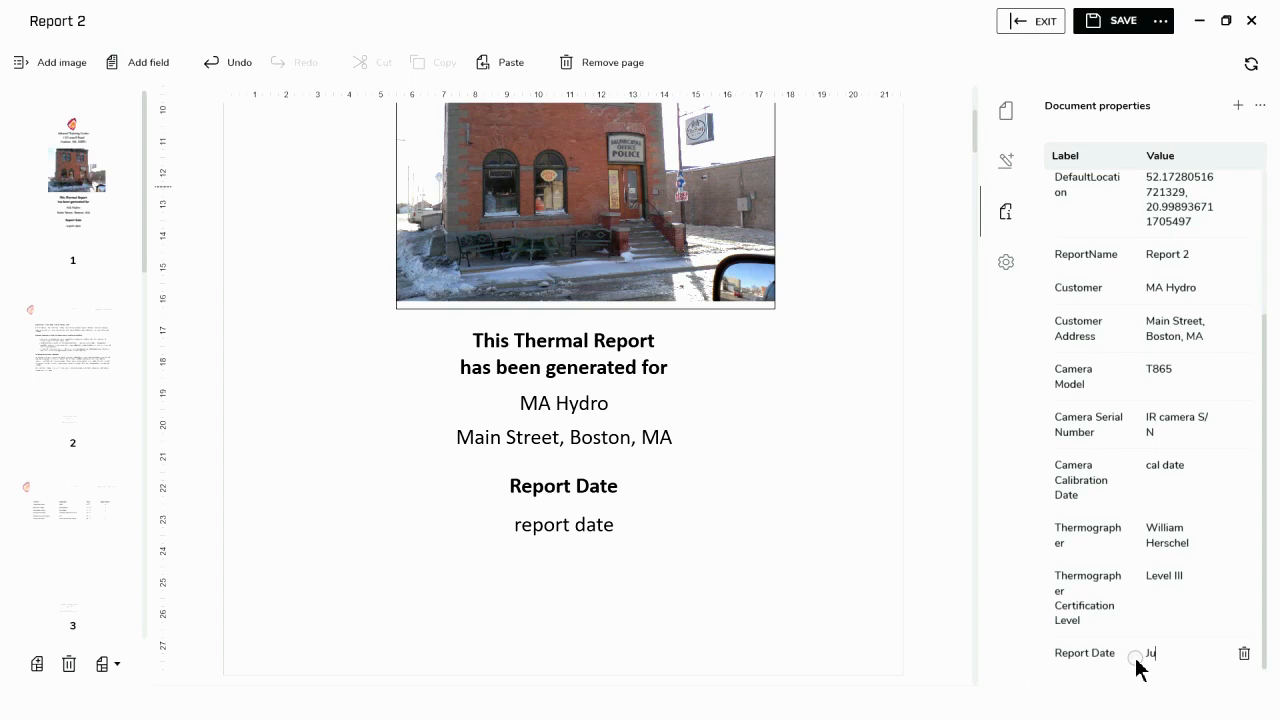
type("July 17, 2024")
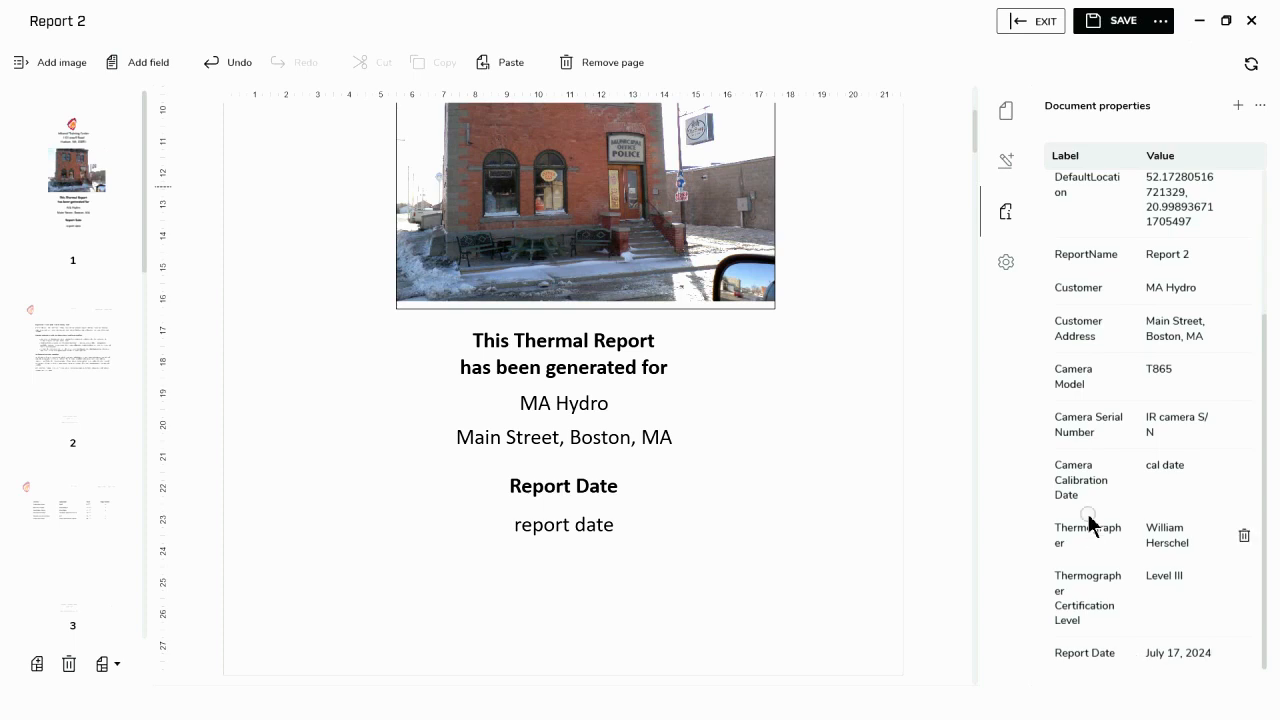
- Order the summary table on the report's third page by its Delta column
left_click(929, 445)
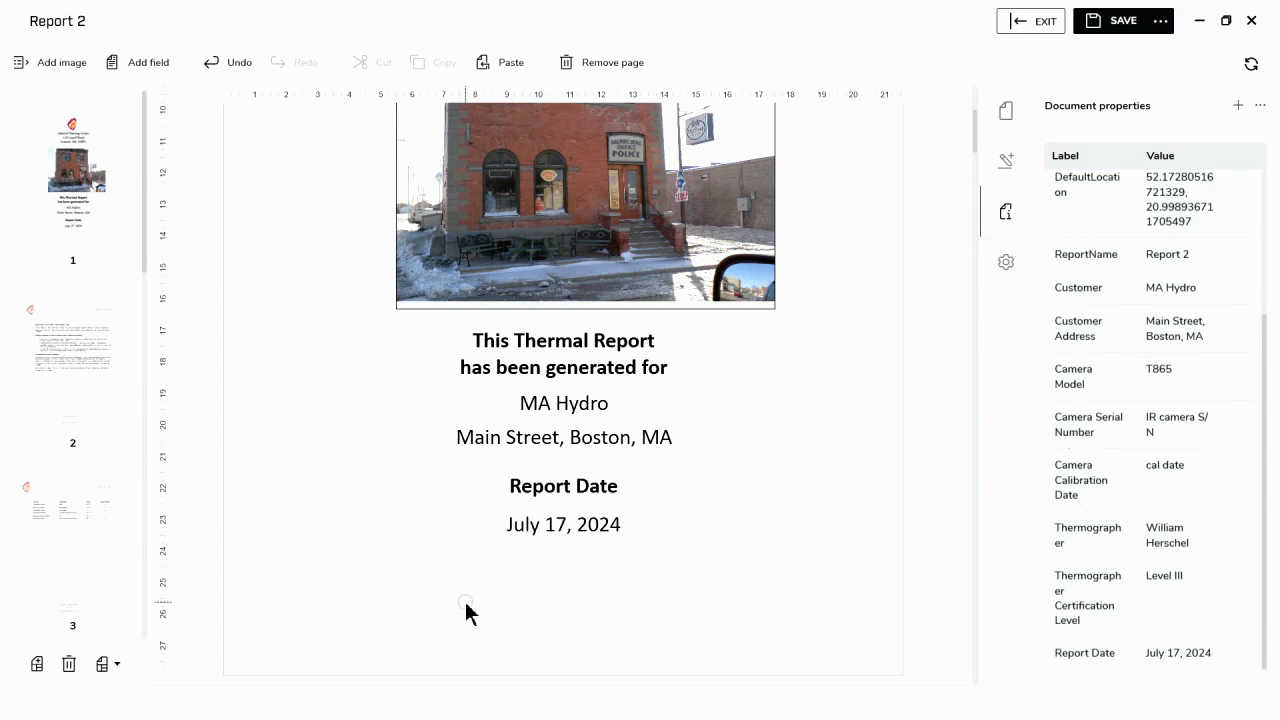
scroll(467, 605, "down", 3)
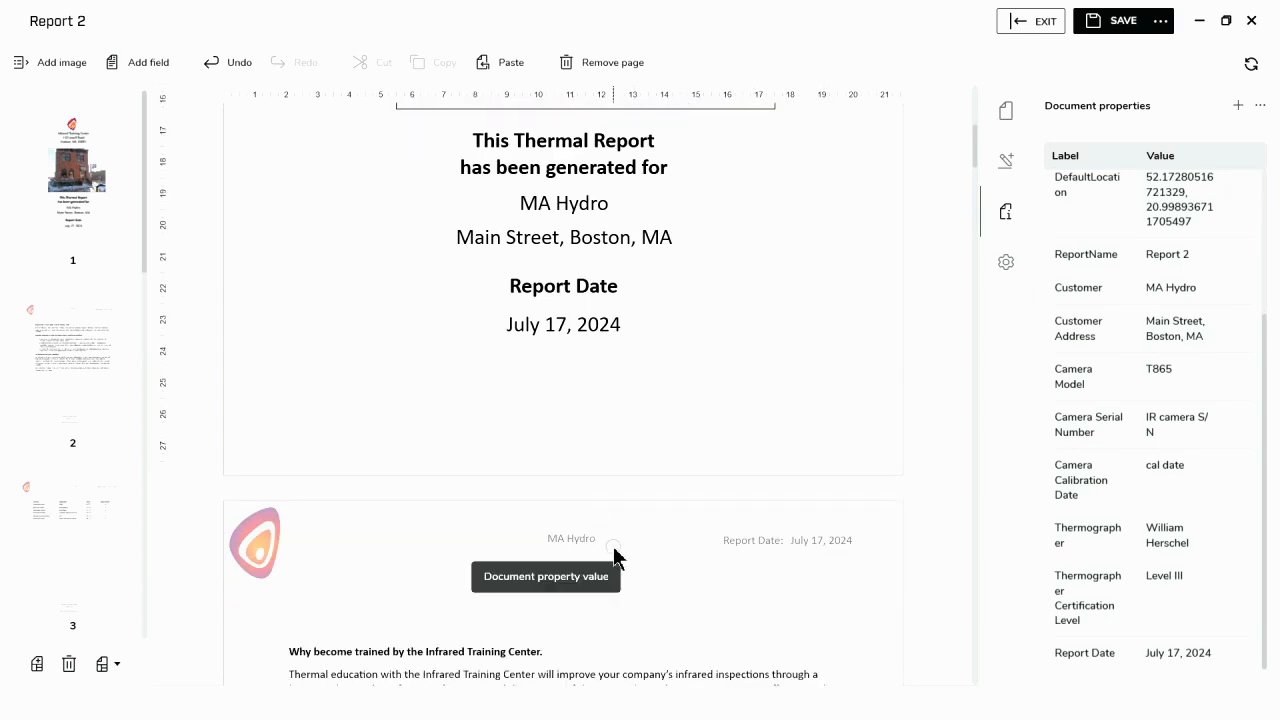
scroll(623, 551, "down", 3)
scroll(672, 542, "down", 8)
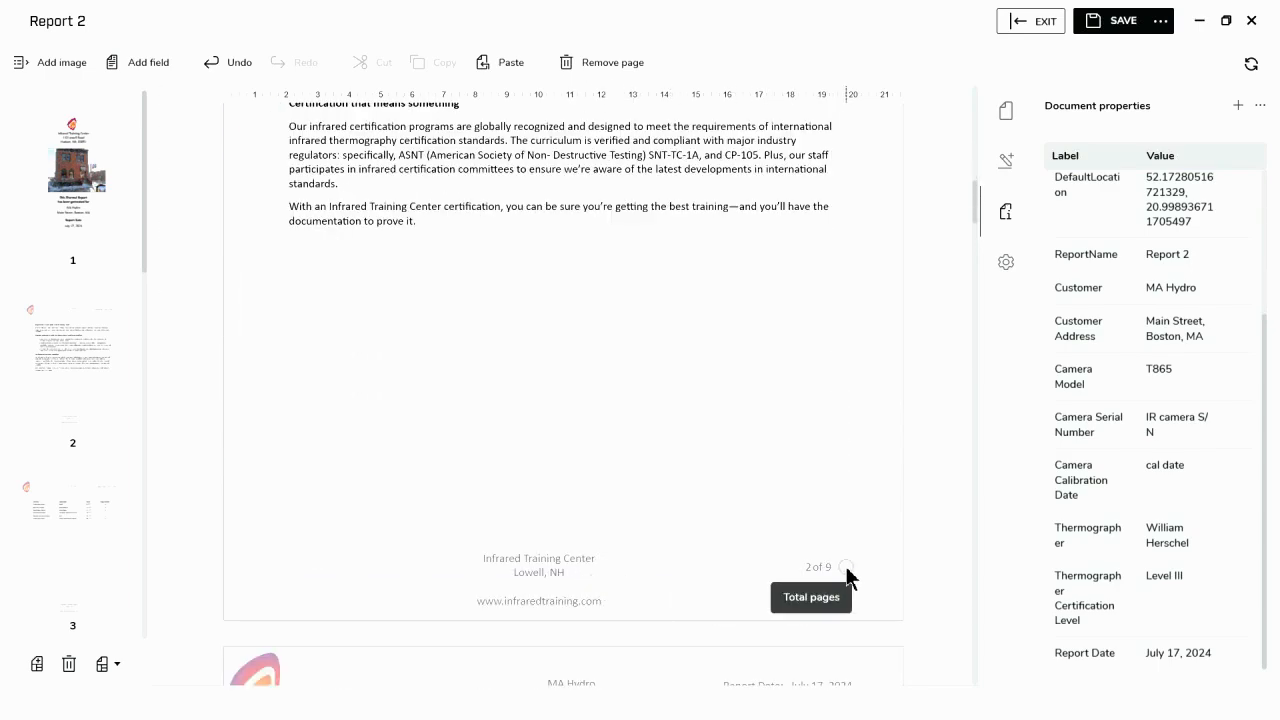
scroll(751, 548, "down", 3)
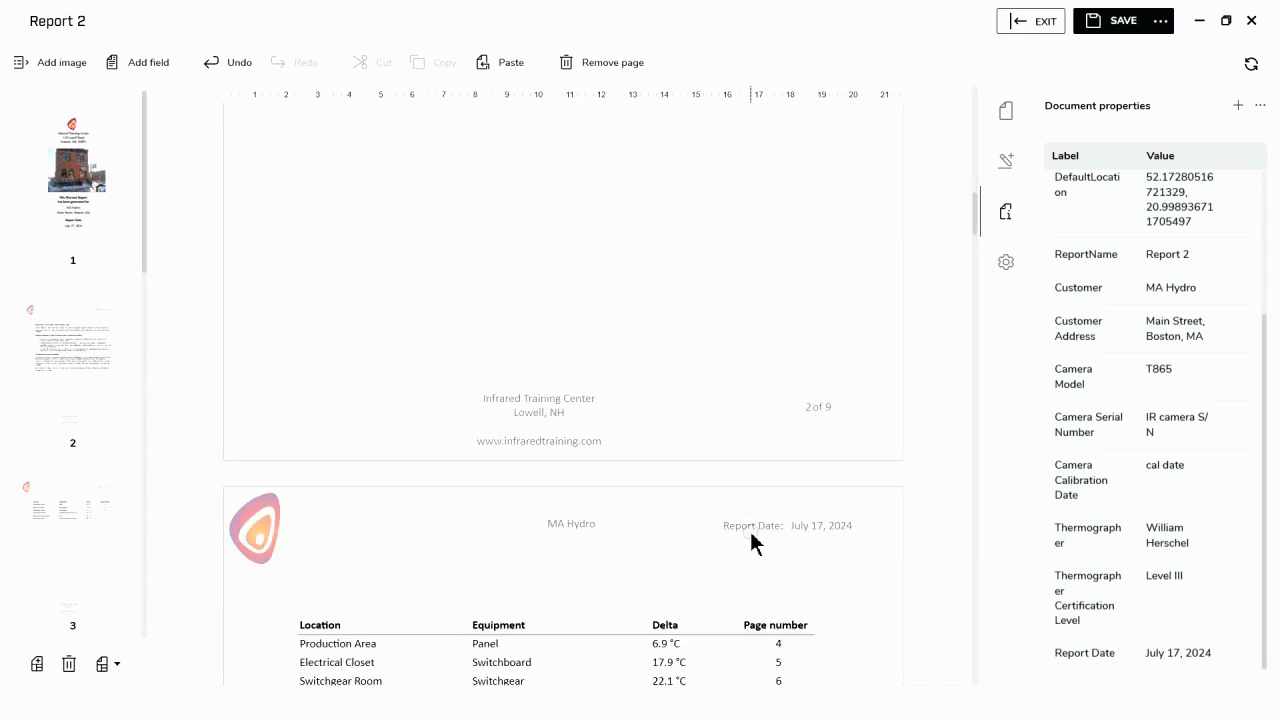
scroll(751, 540, "down", 2)
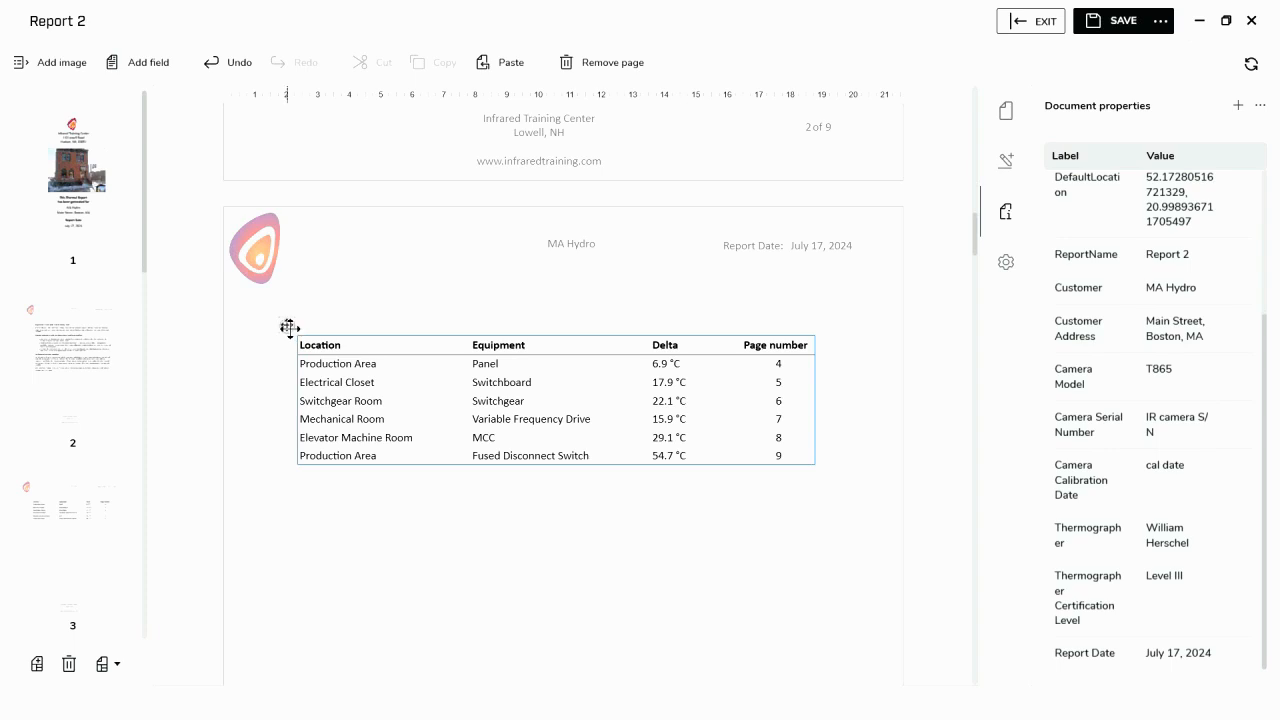
left_click(288, 327)
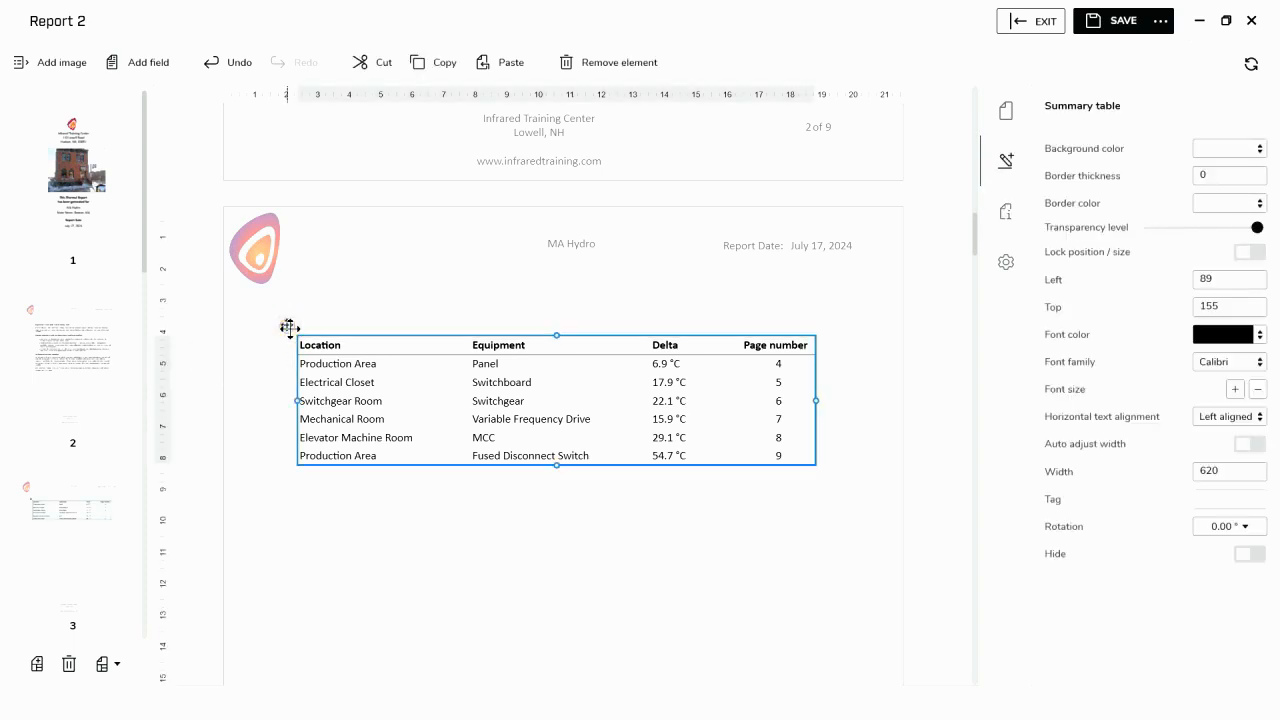
right_click(288, 330)
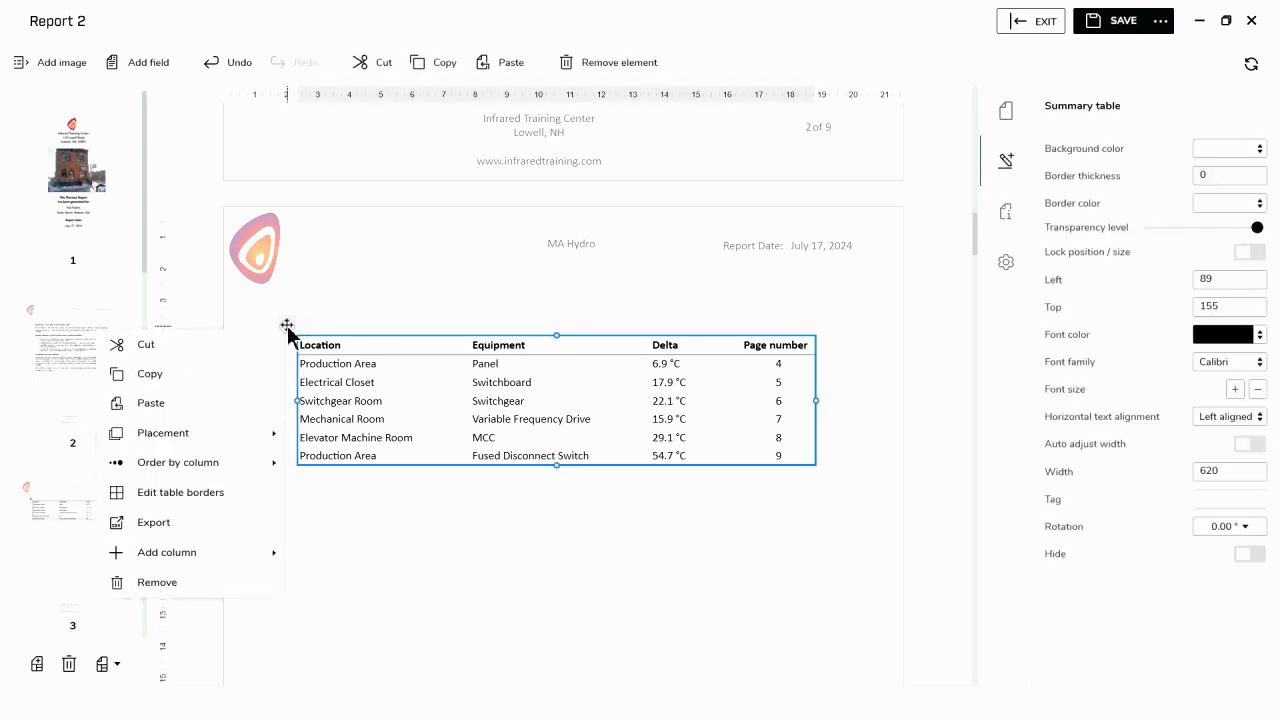
left_click(248, 470)
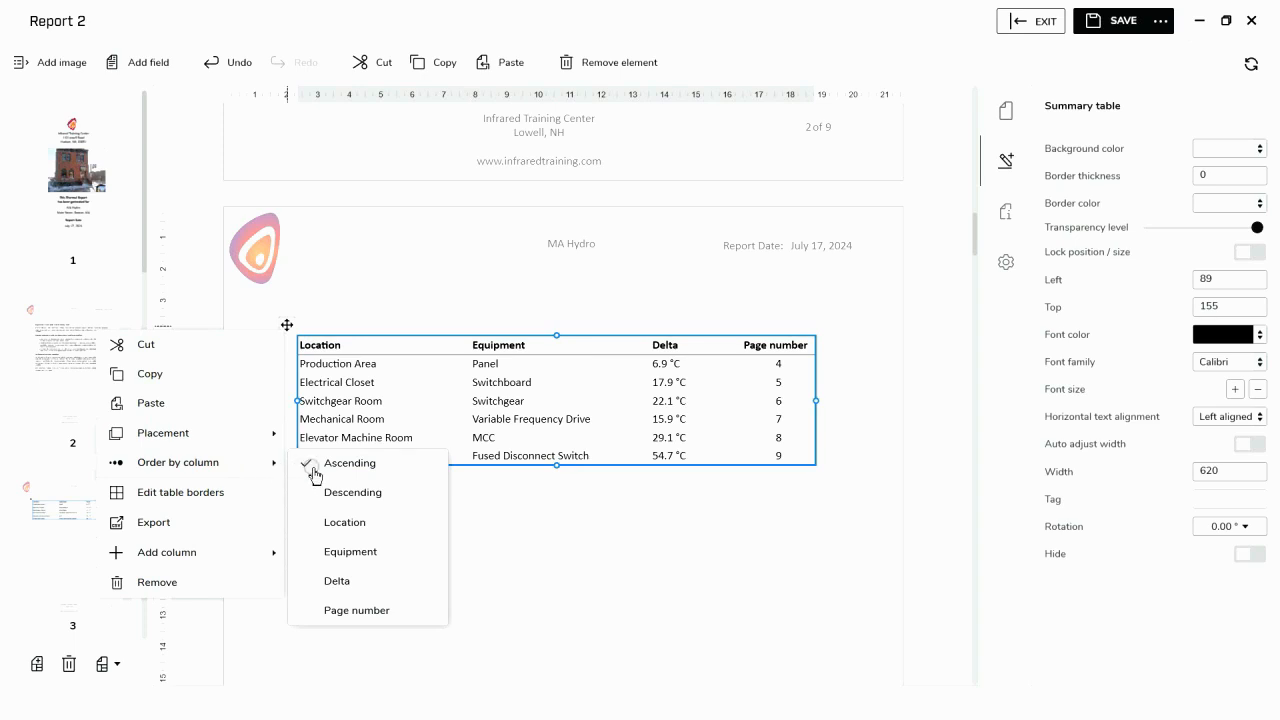
left_click(349, 490)
left_click(338, 582)
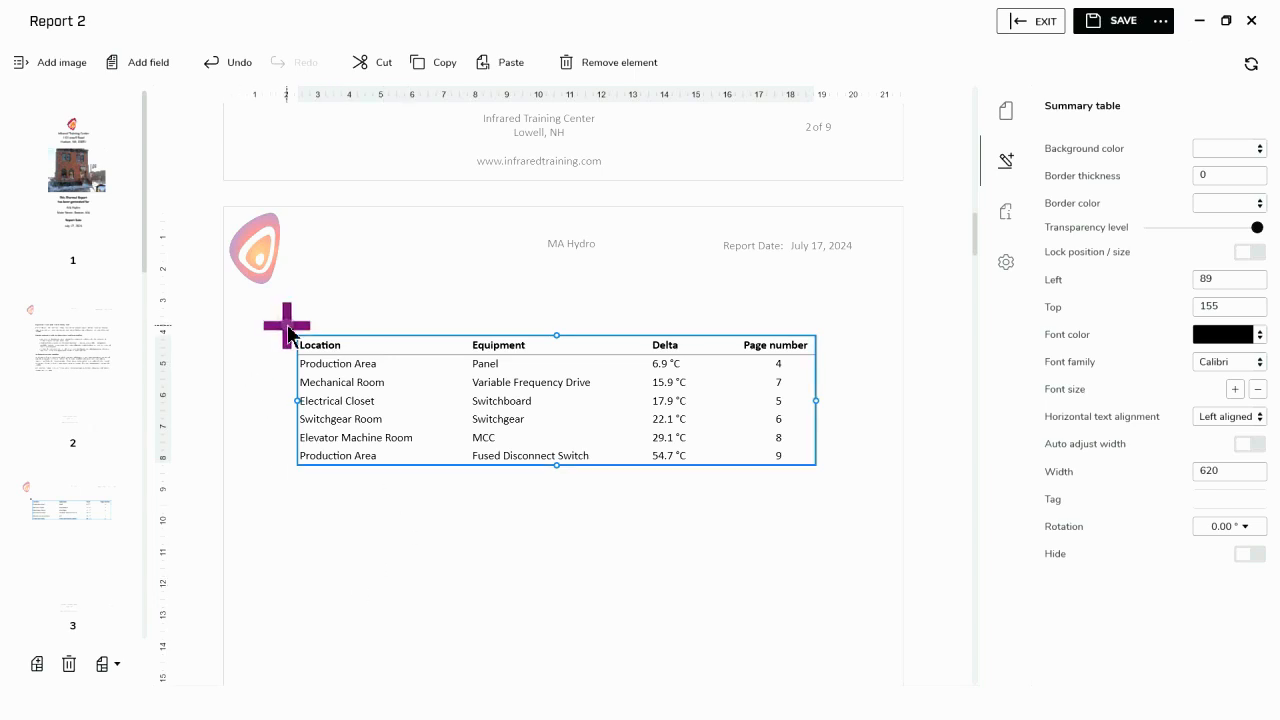
- Set the summary table's column order to Descending and deselect the table
right_click(288, 326)
left_click(234, 458)
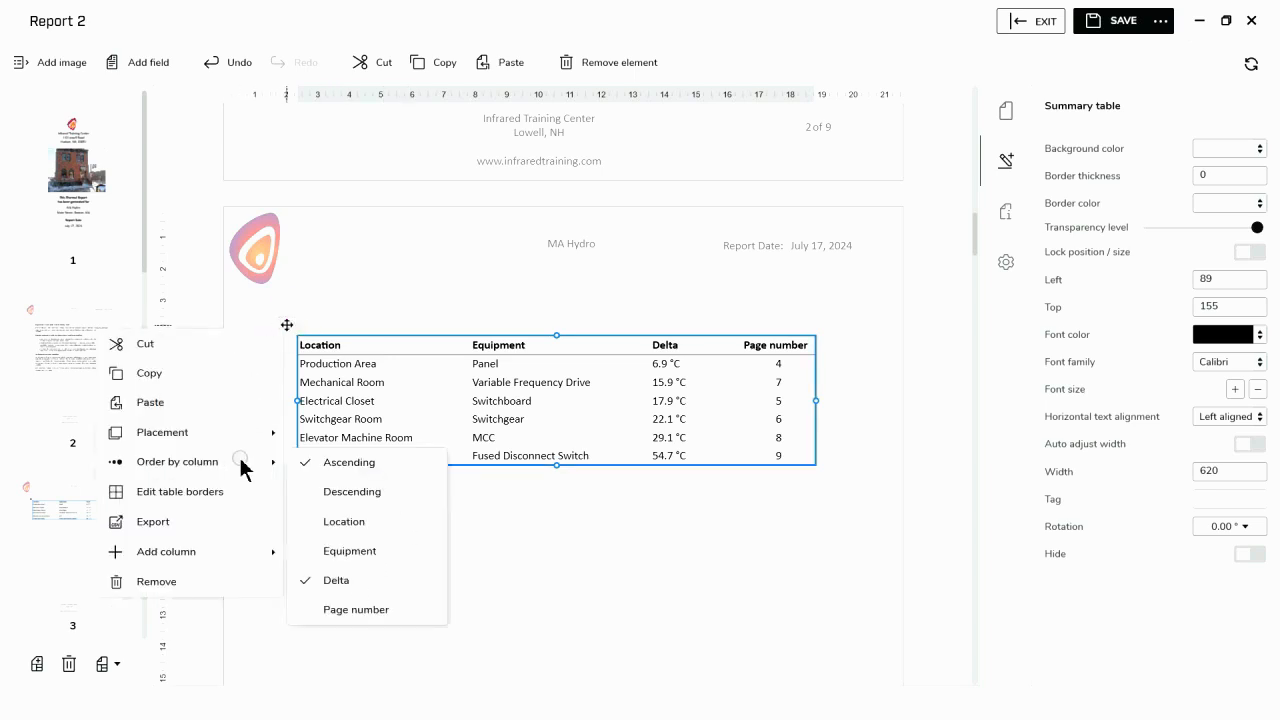
left_click(330, 492)
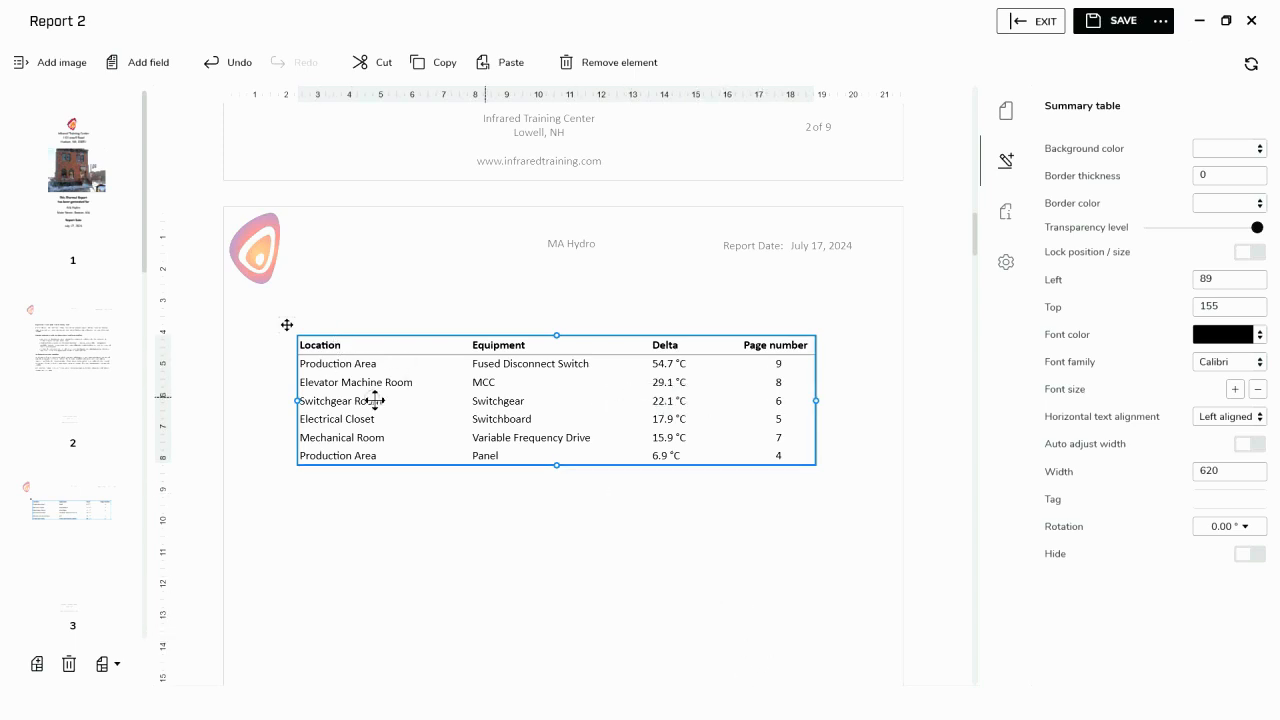
left_click(687, 556)
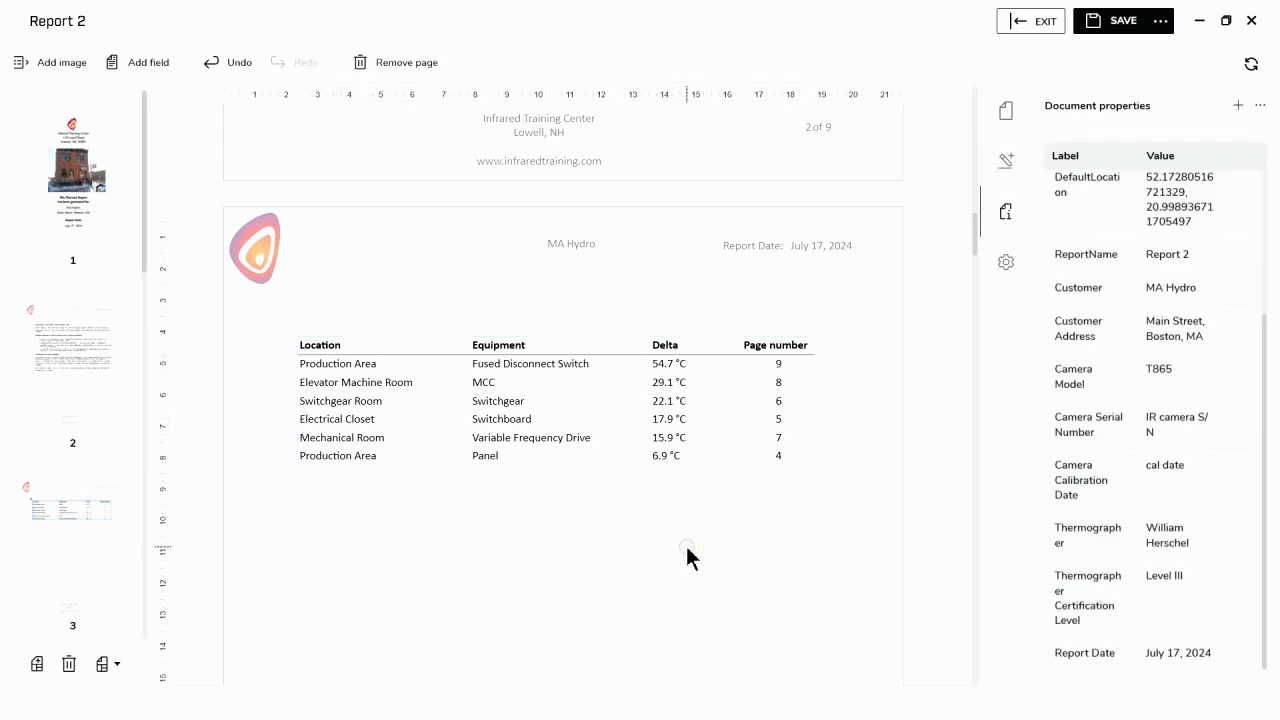
- Review the generated inspection pages, examining the thermal images, measurement tables, temperature plots and Recommendations boxes on pages 4 and 5
scroll(687, 556, "down", 5)
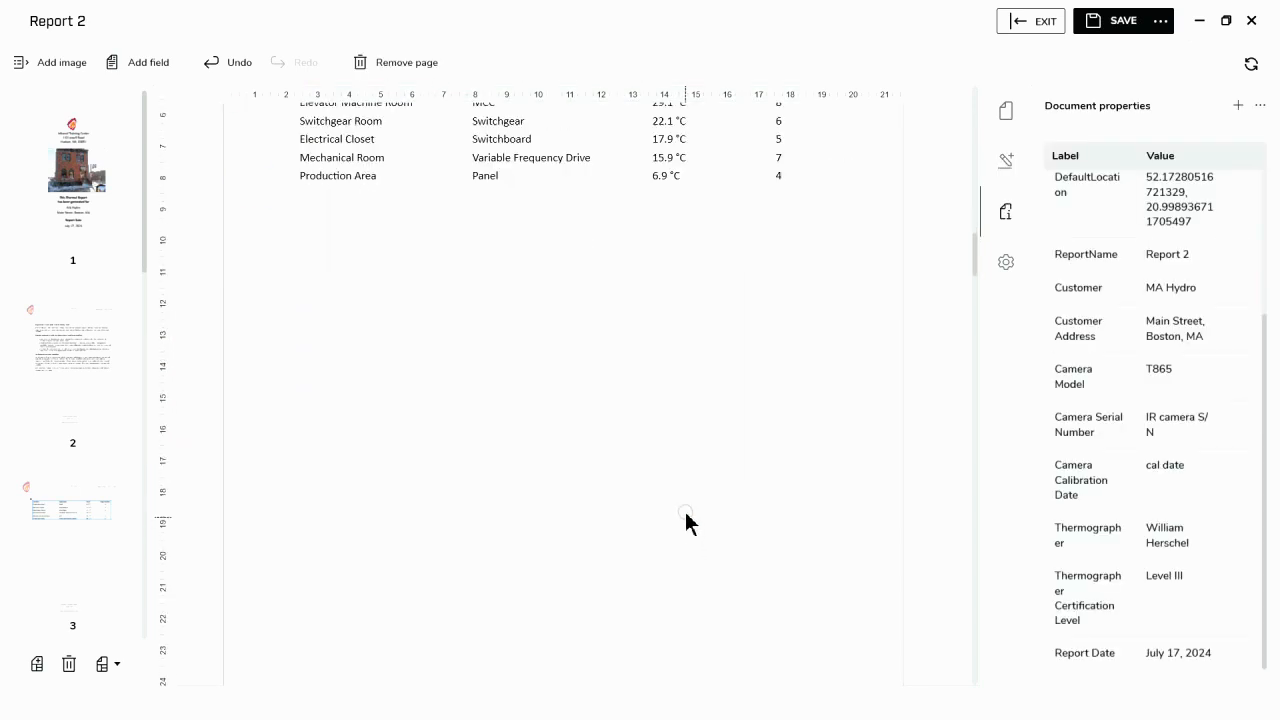
scroll(687, 530, "down", 4)
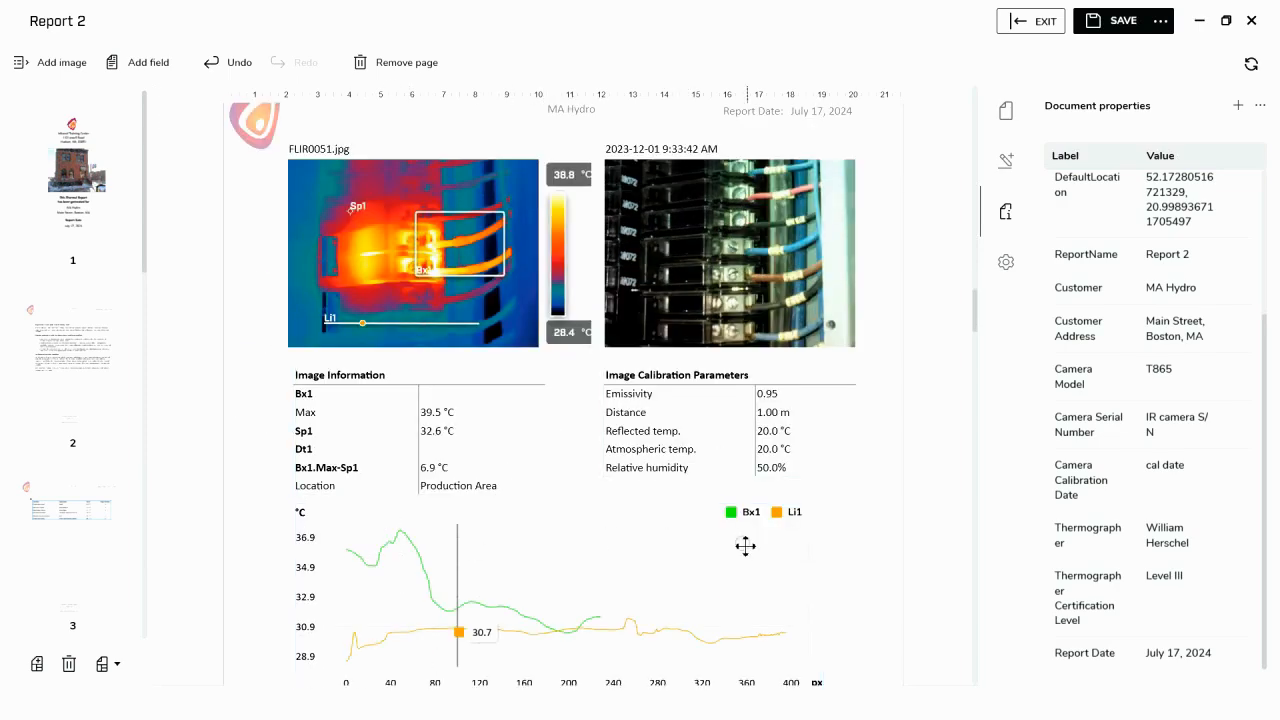
scroll(735, 555, "down", 3)
scroll(730, 553, "down", 1)
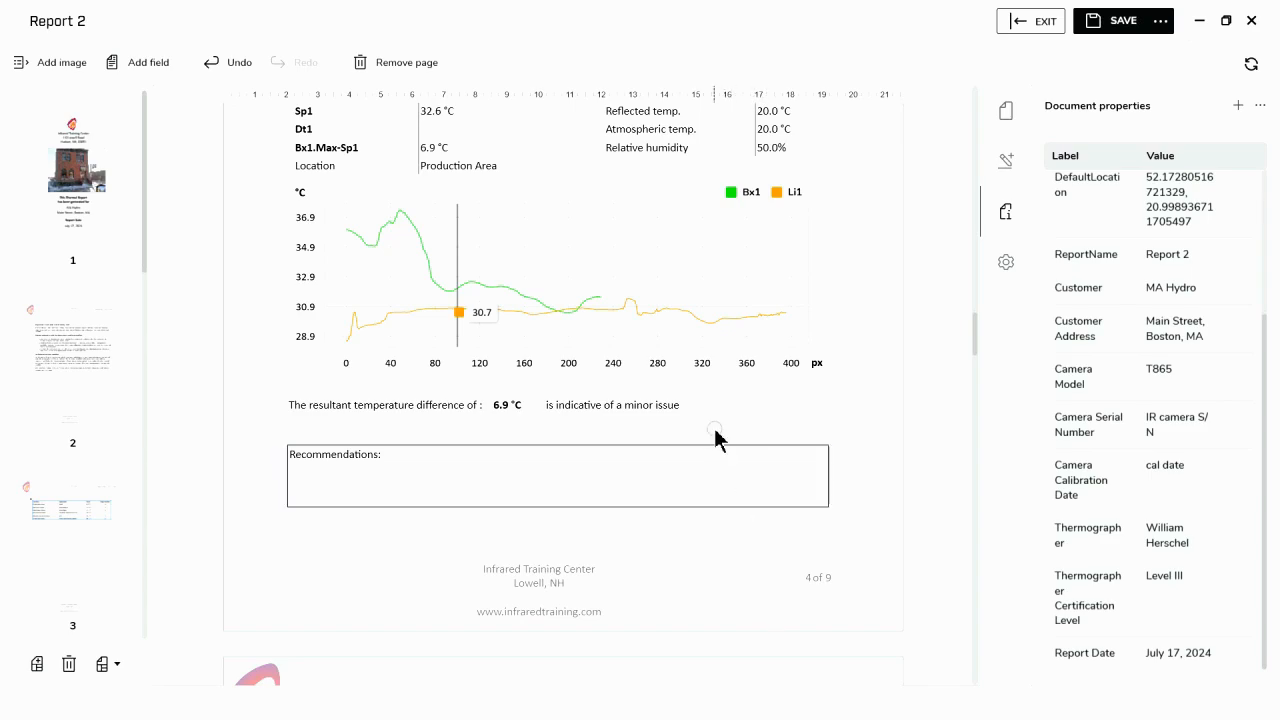
scroll(718, 440, "down", 3)
scroll(714, 455, "down", 1)
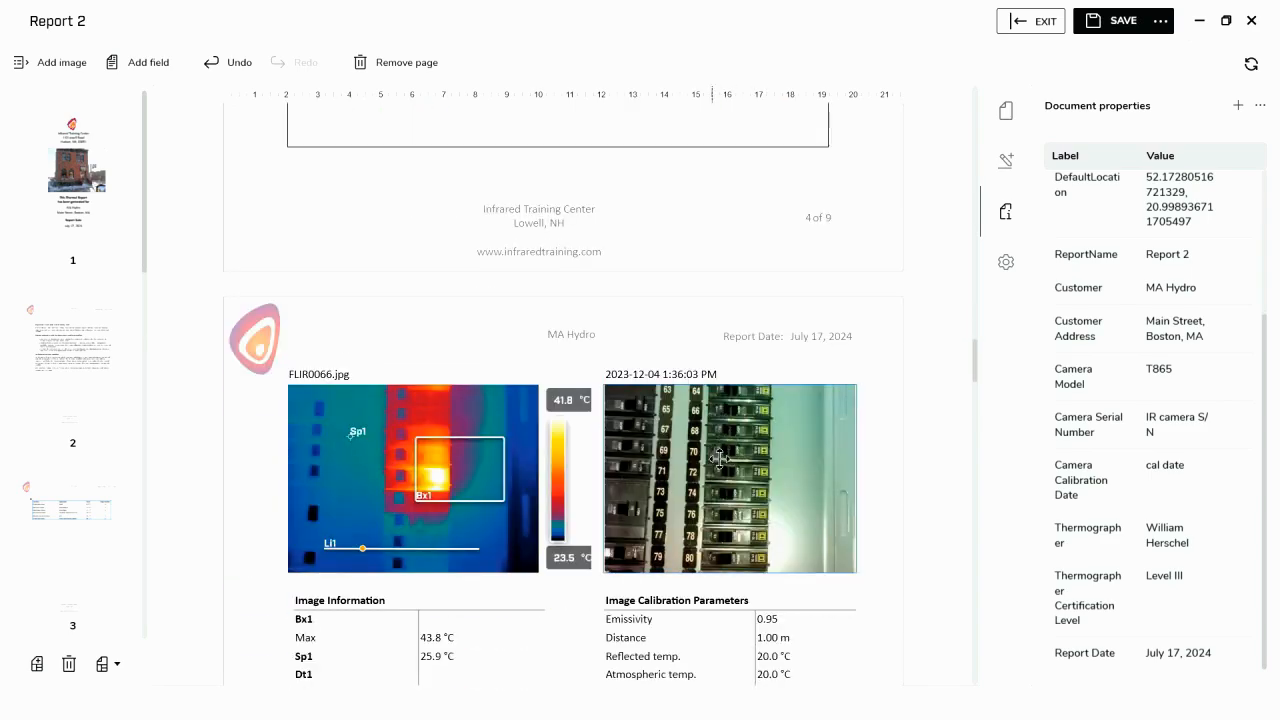
scroll(724, 455, "down", 4)
scroll(724, 455, "down", 2)
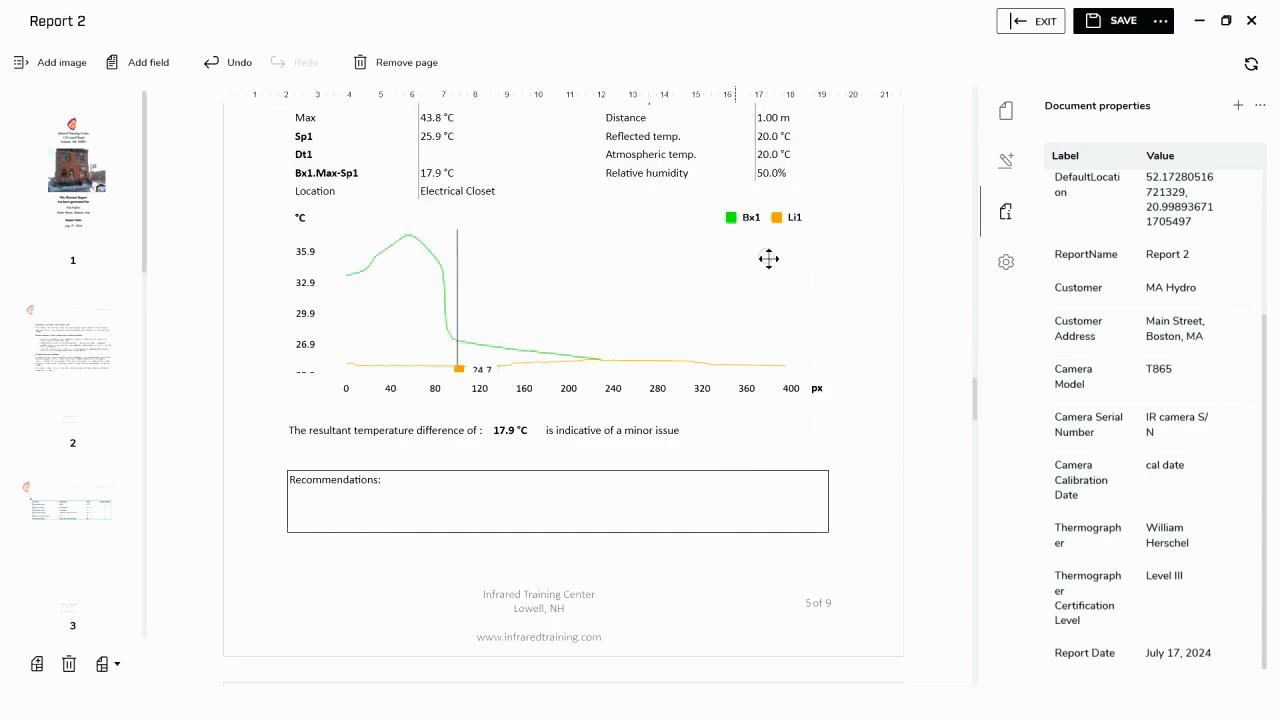
- Save the document as a report file named "Sample Report"
left_click(1160, 22)
left_click(1100, 46)
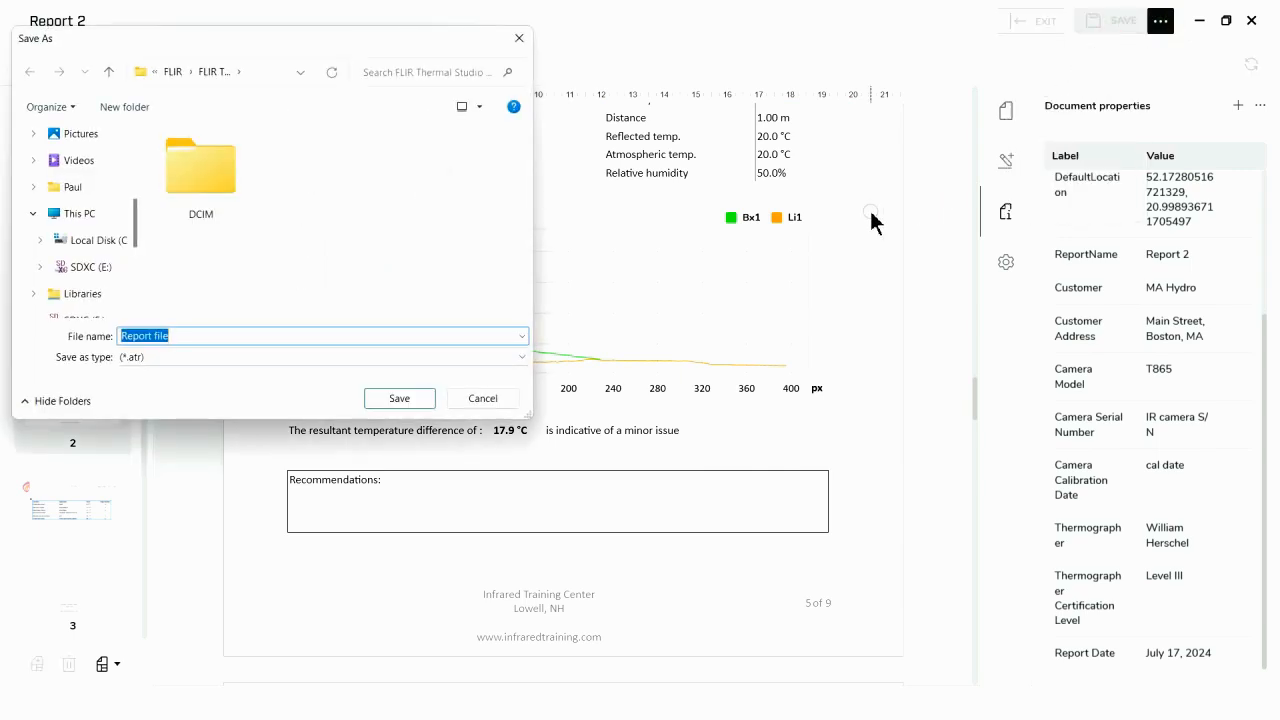
type("Sam")
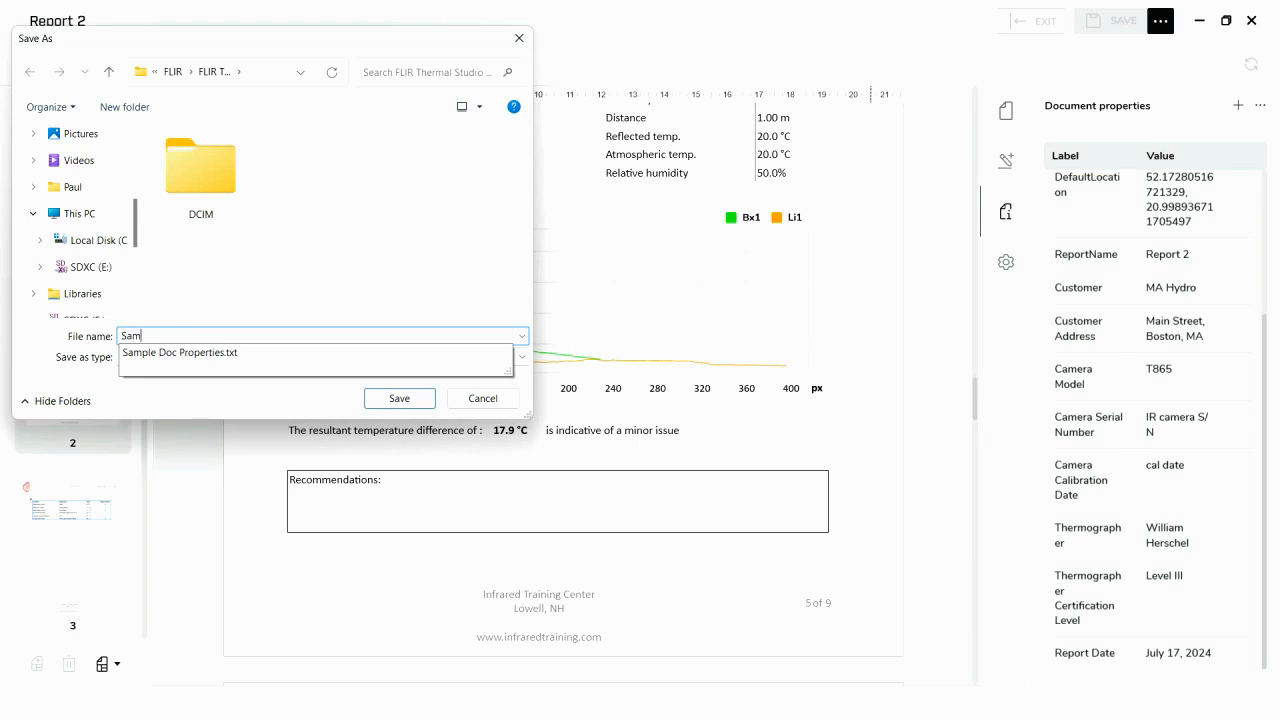
type("ple Re")
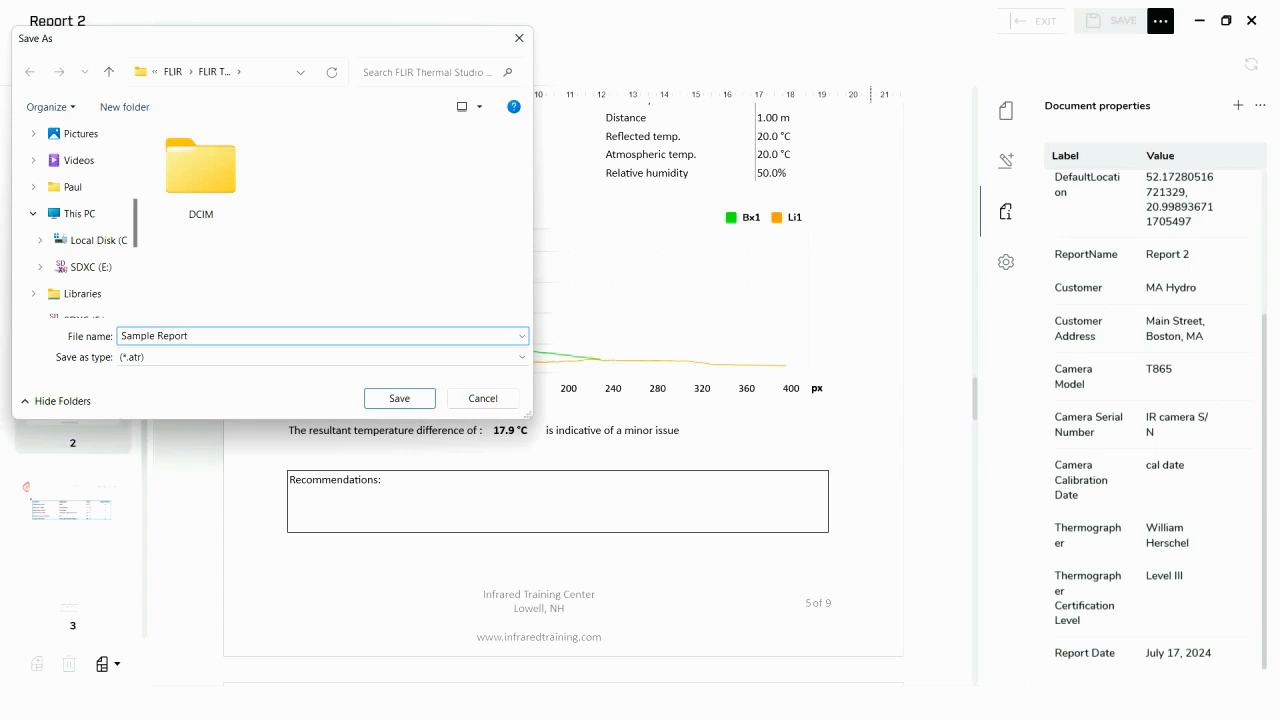
type("port")
key("Return")
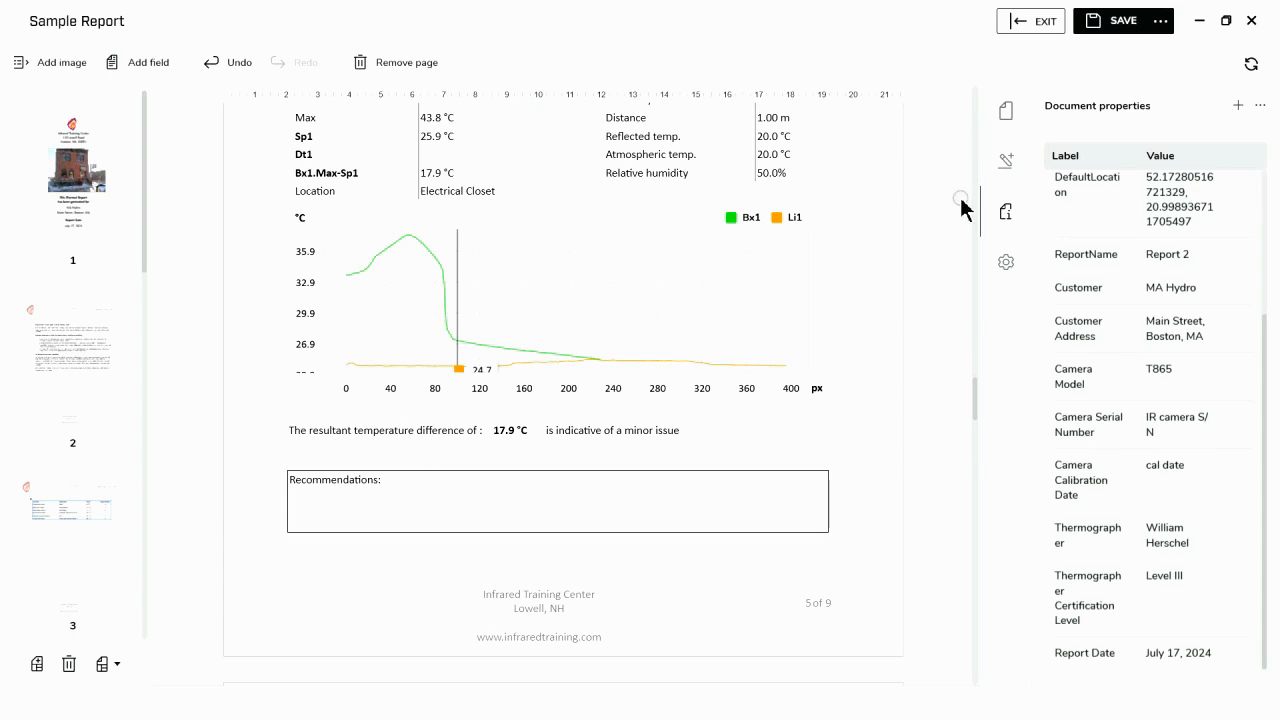
- View the report's print preview and printer options, and return to the report without printing
left_click(1160, 21)
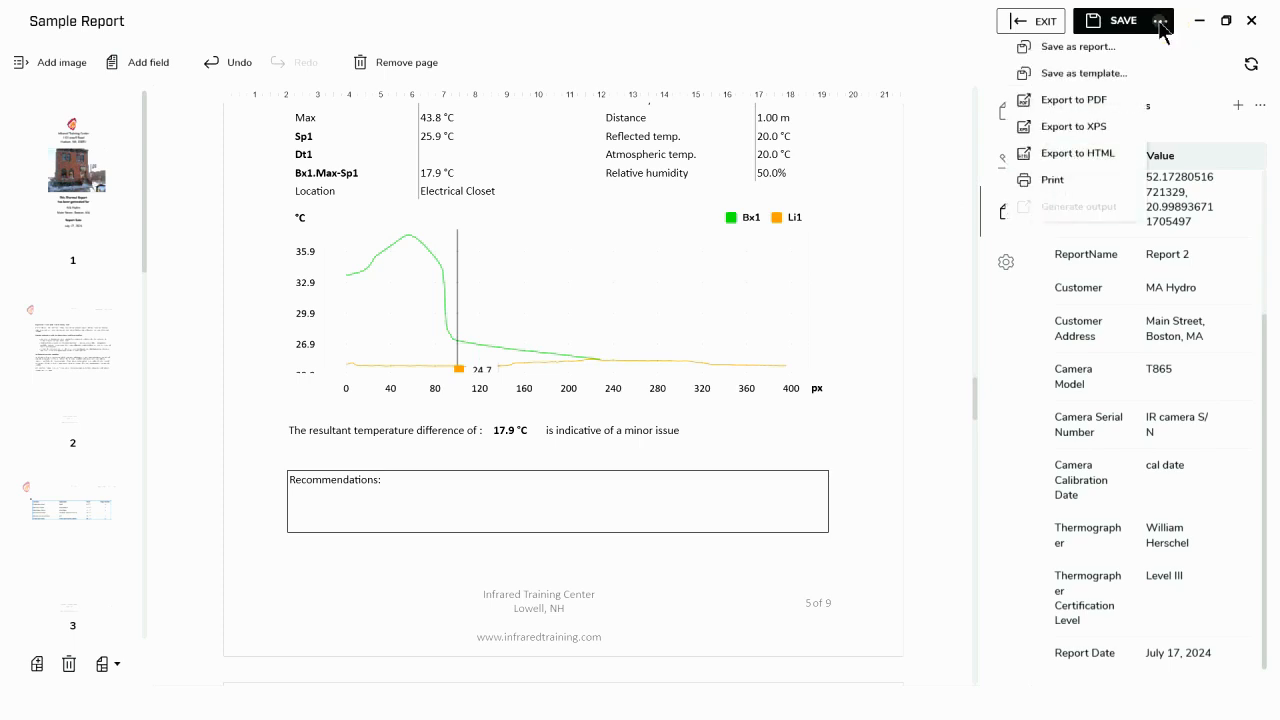
left_click(1060, 184)
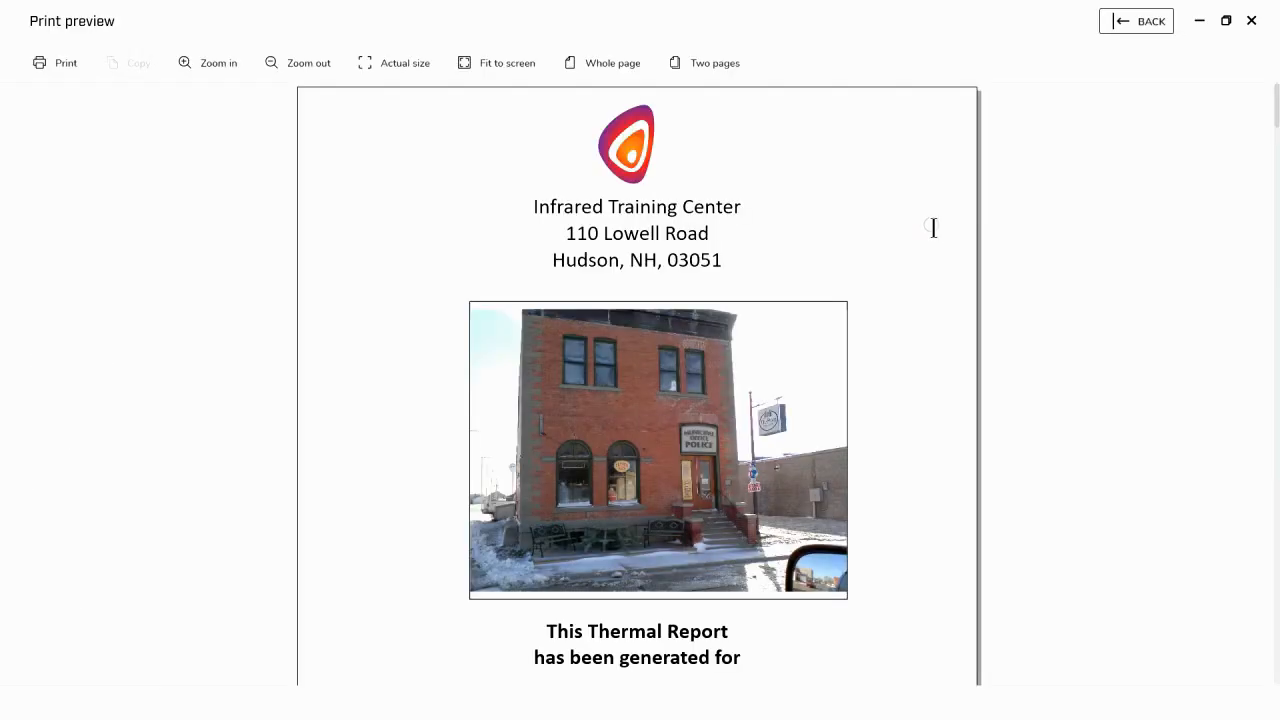
left_click(71, 63)
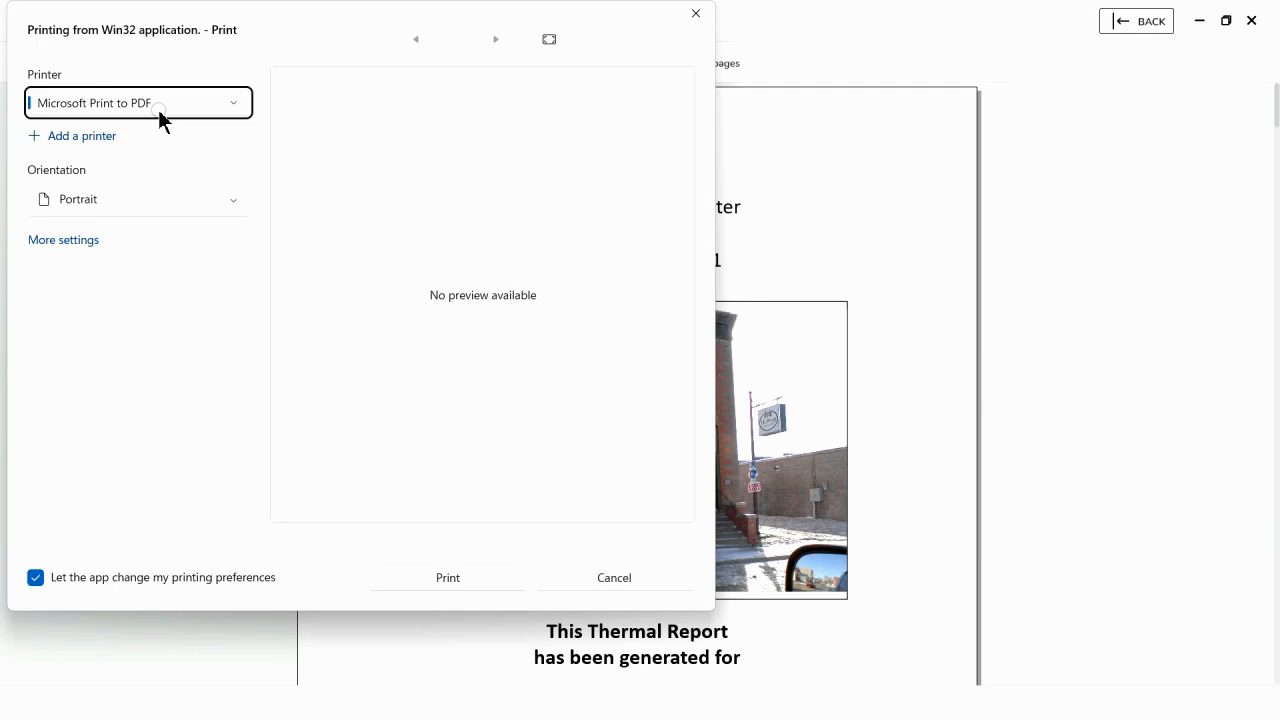
left_click(605, 578)
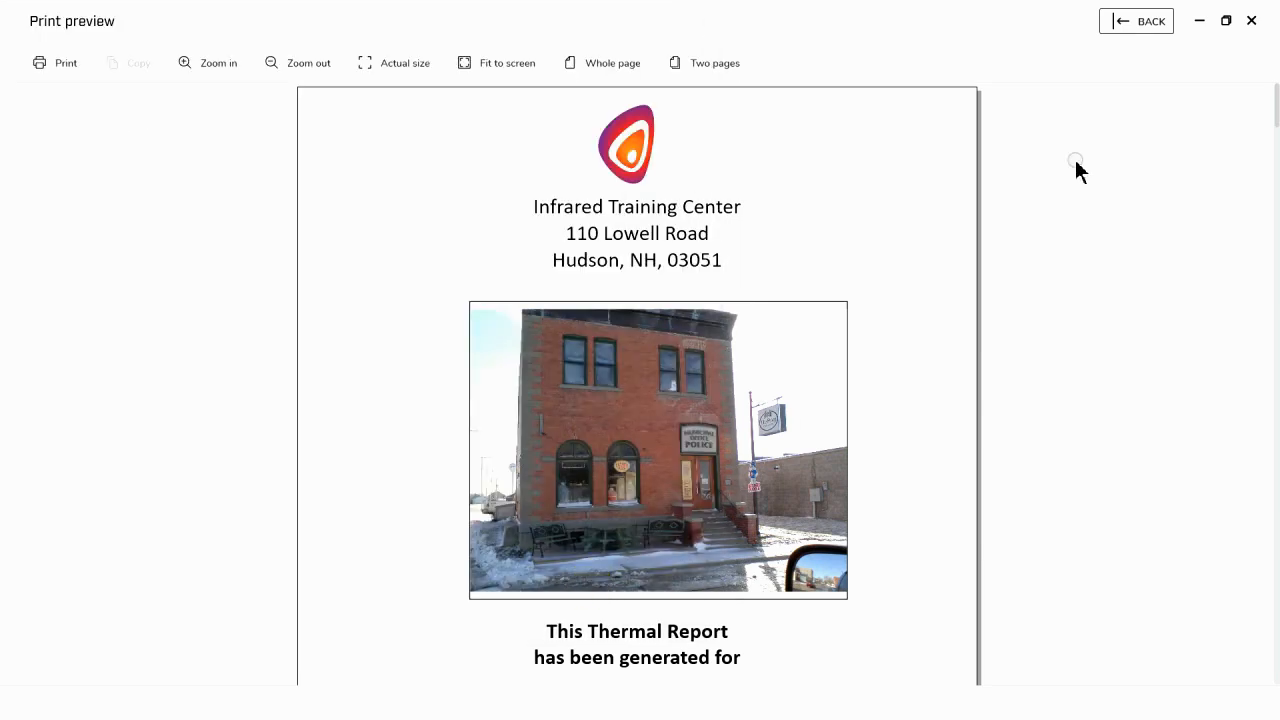
left_click(1128, 30)
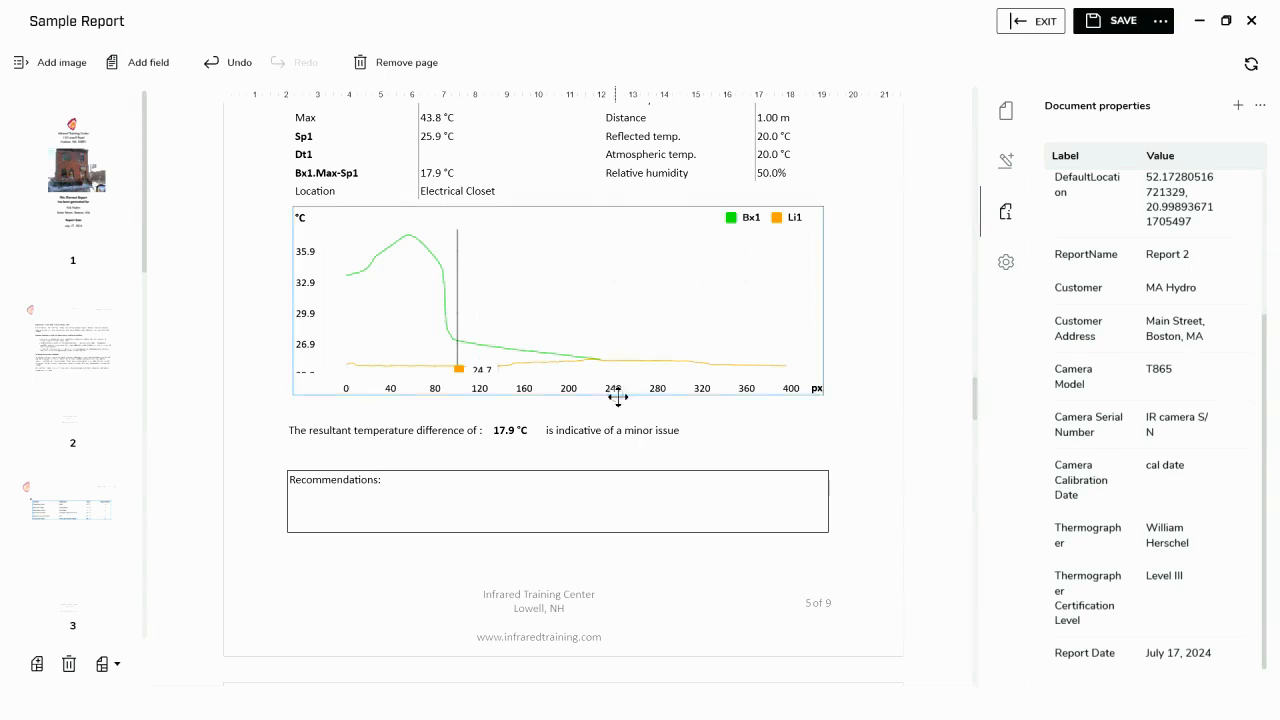
- Exit the report editor and return to the reporting overview
left_click(1035, 22)
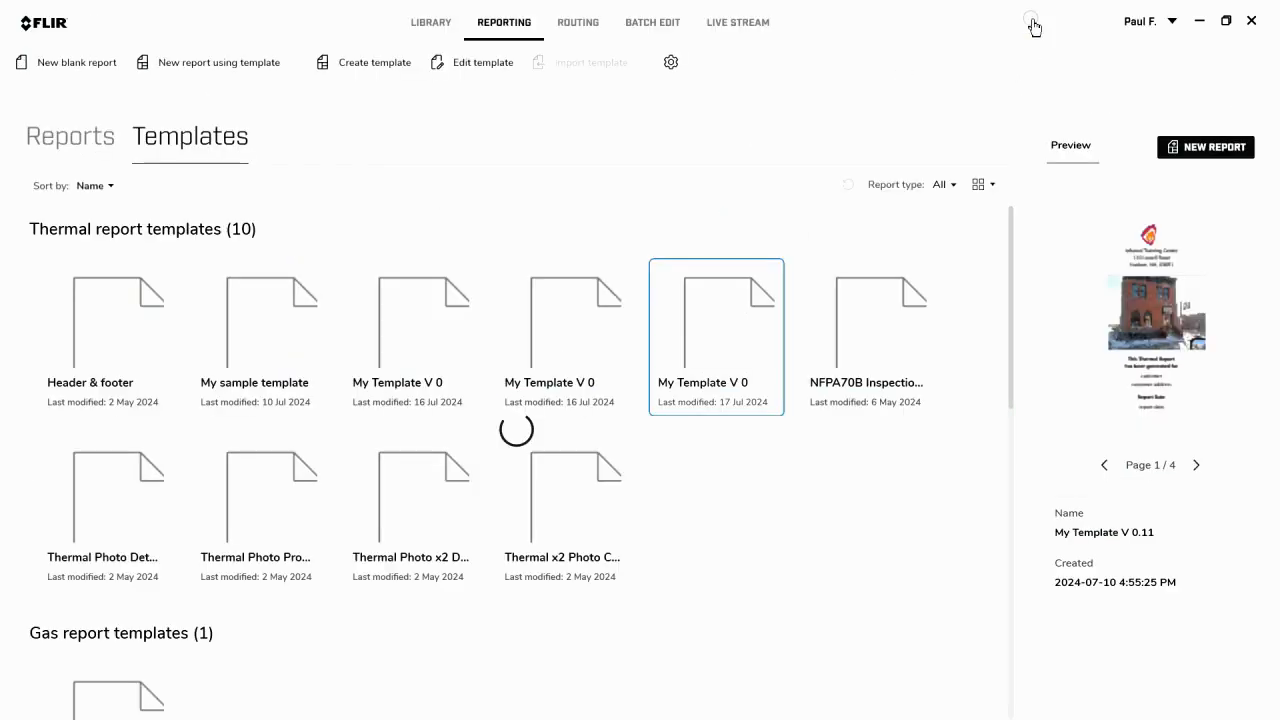